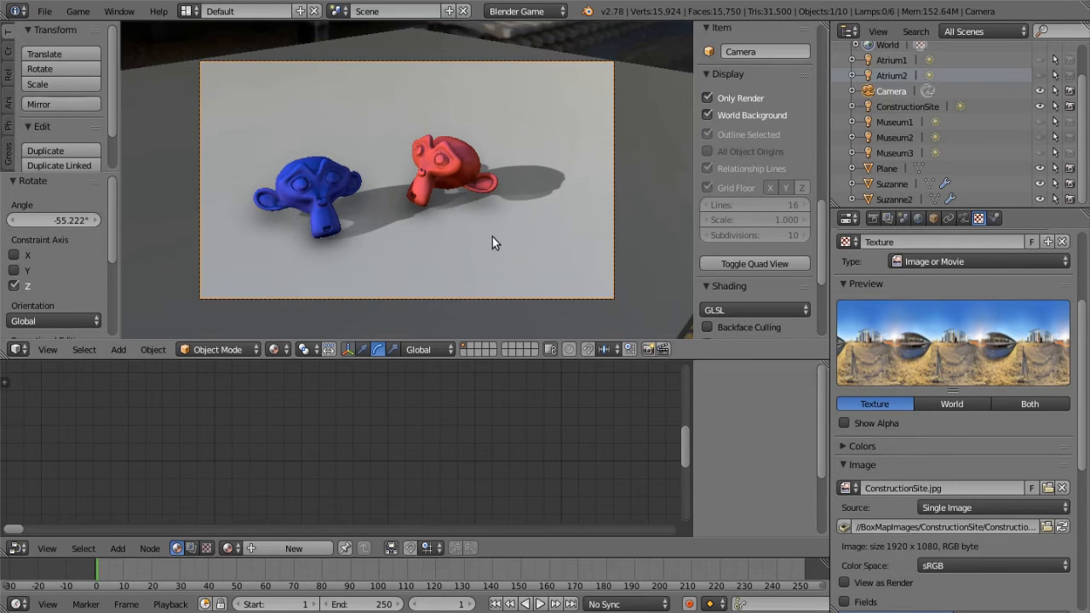
- Make an OpenGL render of the camera view with the two monkey heads, inspect it, and restore the 3D View
scroll(495, 232, "up", 2)
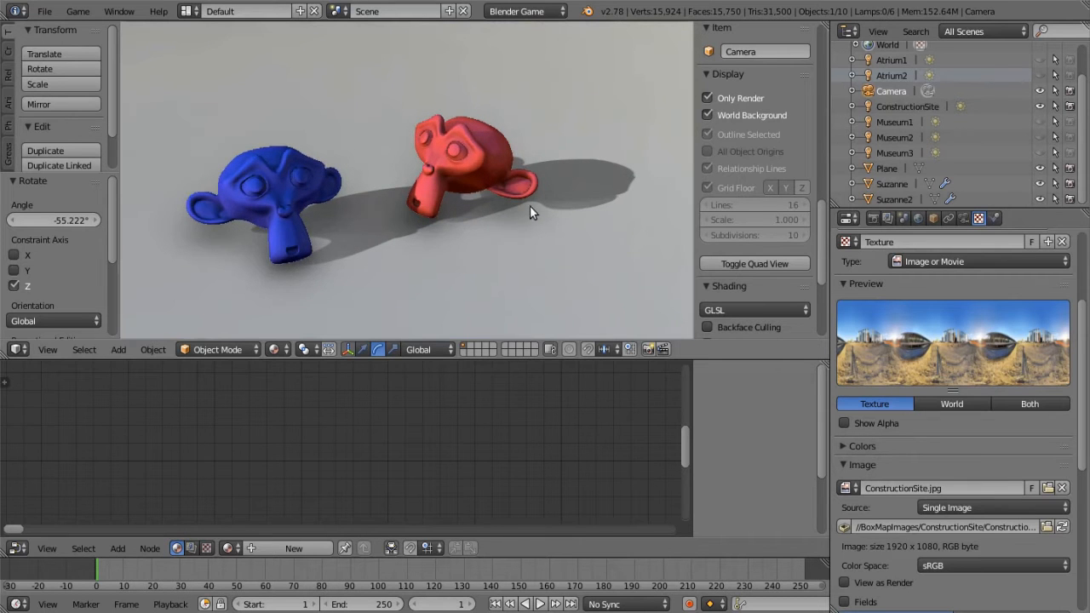
scroll(475, 211, "down", 2)
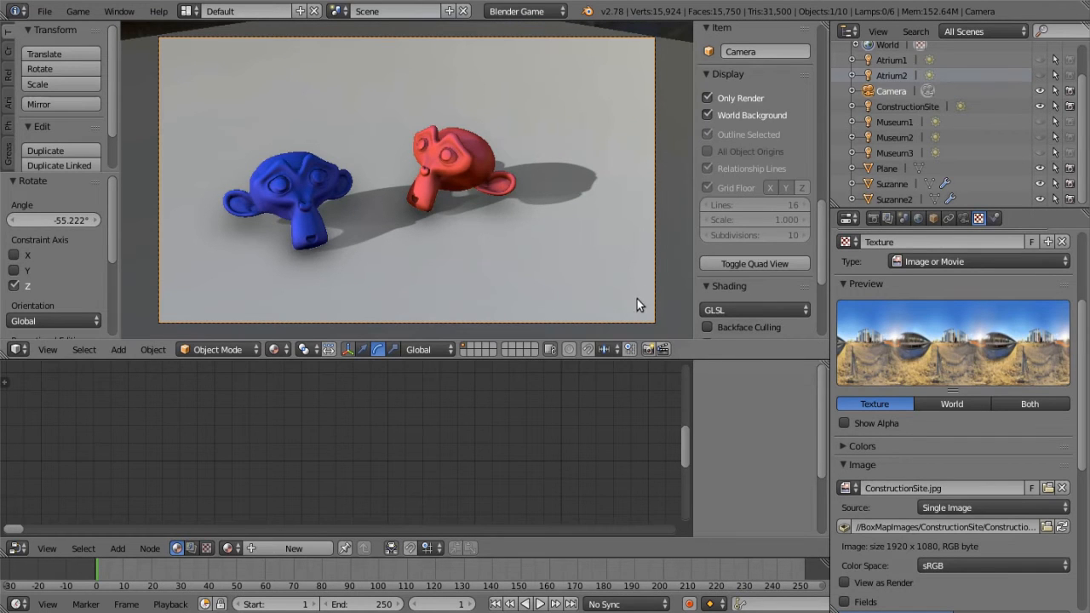
left_click(648, 348)
scroll(538, 251, "up", 1)
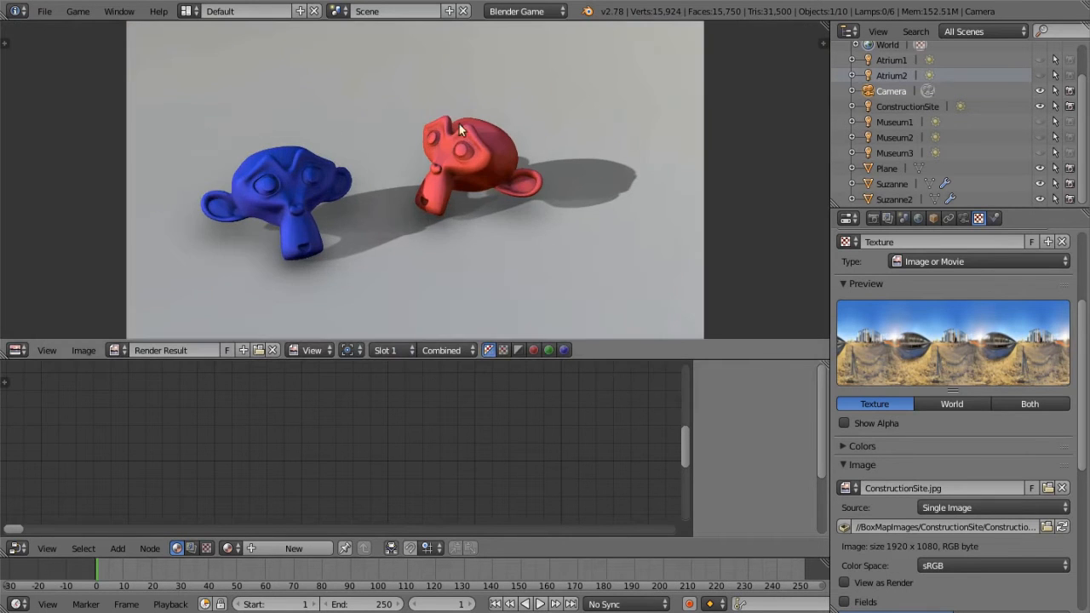
scroll(509, 216, "down", 1)
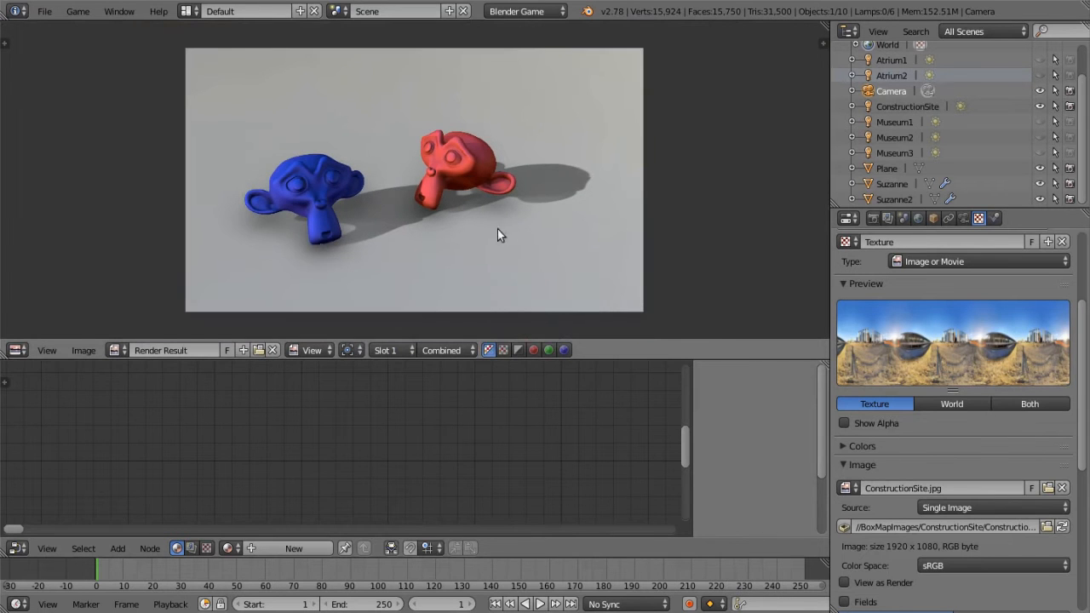
left_click(17, 350)
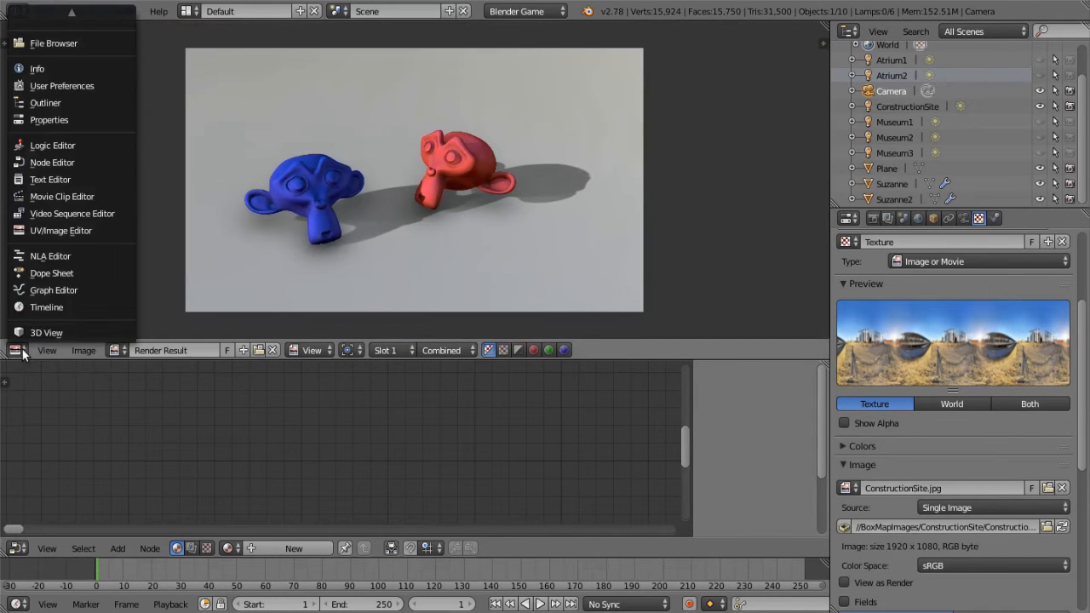
left_click(41, 326)
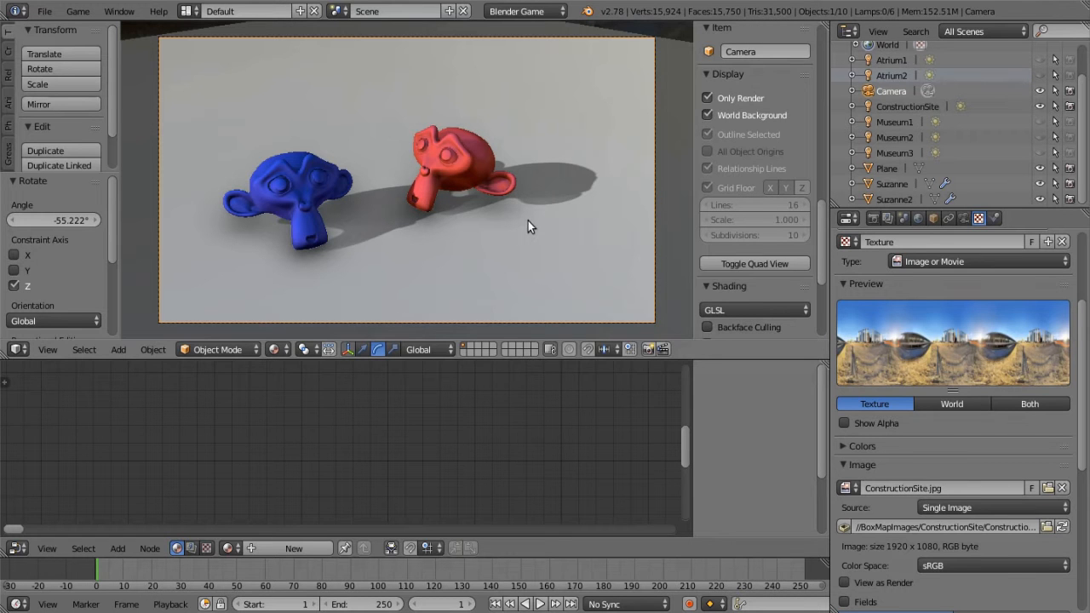
- Switch to the web browser and look over the "Blender 2.78 Viewport PBR Lighting (Tutorial)" video page and its description
left_click_drag(1089, 53, 735, 2)
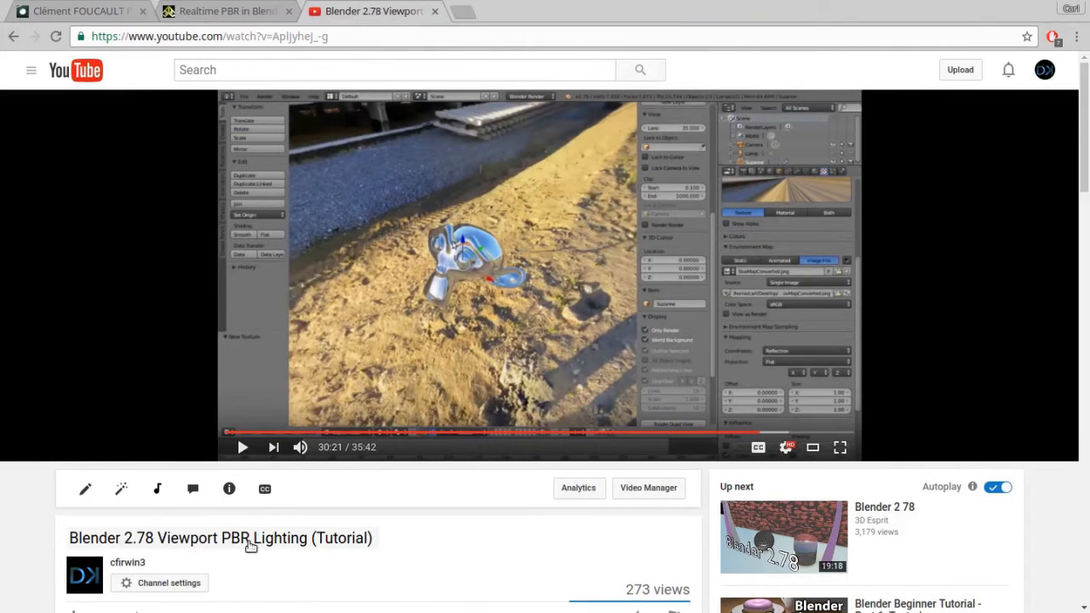
scroll(424, 540, "down", 2)
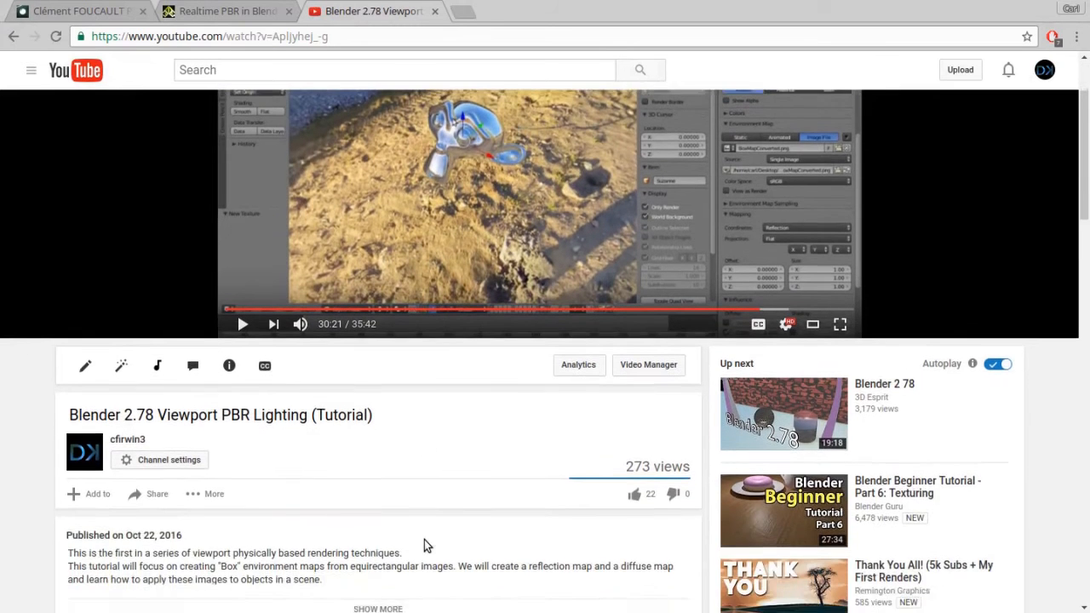
scroll(424, 539, "up", 2)
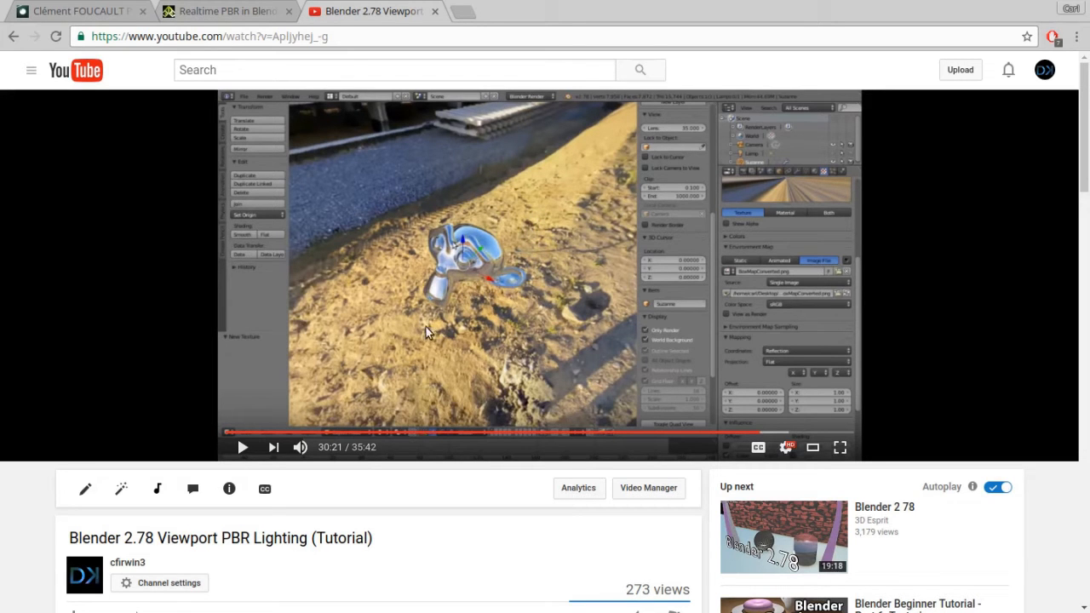
scroll(547, 519, "down", 1)
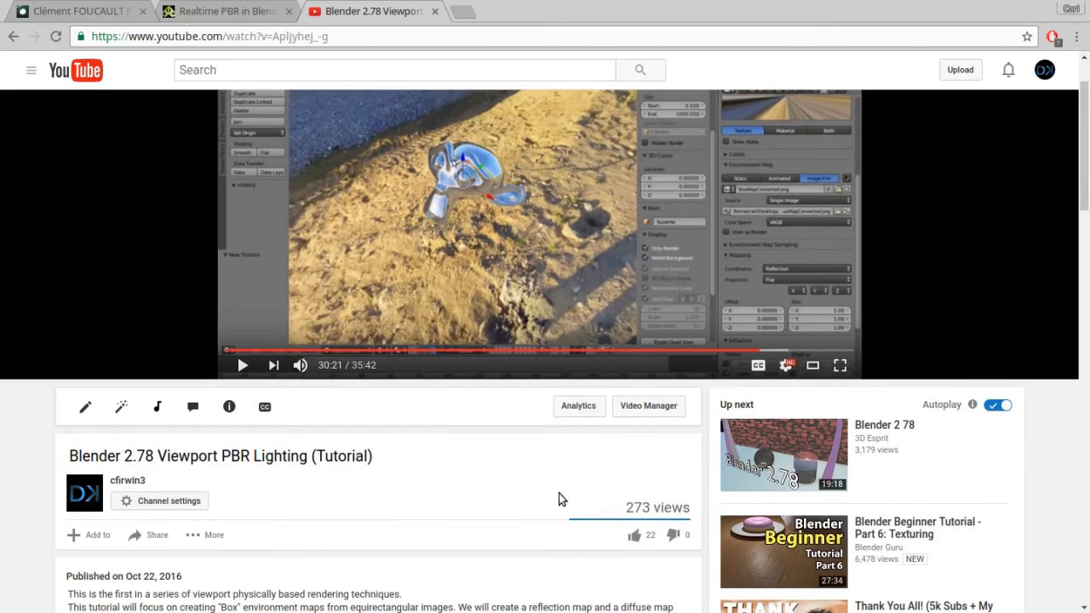
scroll(558, 498, "up", 1)
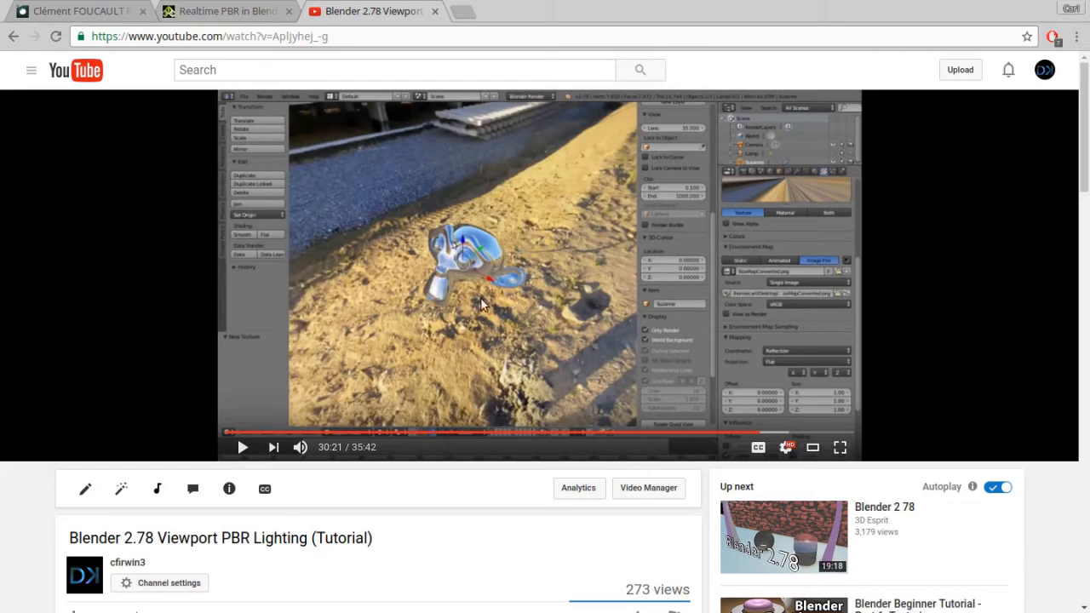
scroll(1059, 489, "down", 2)
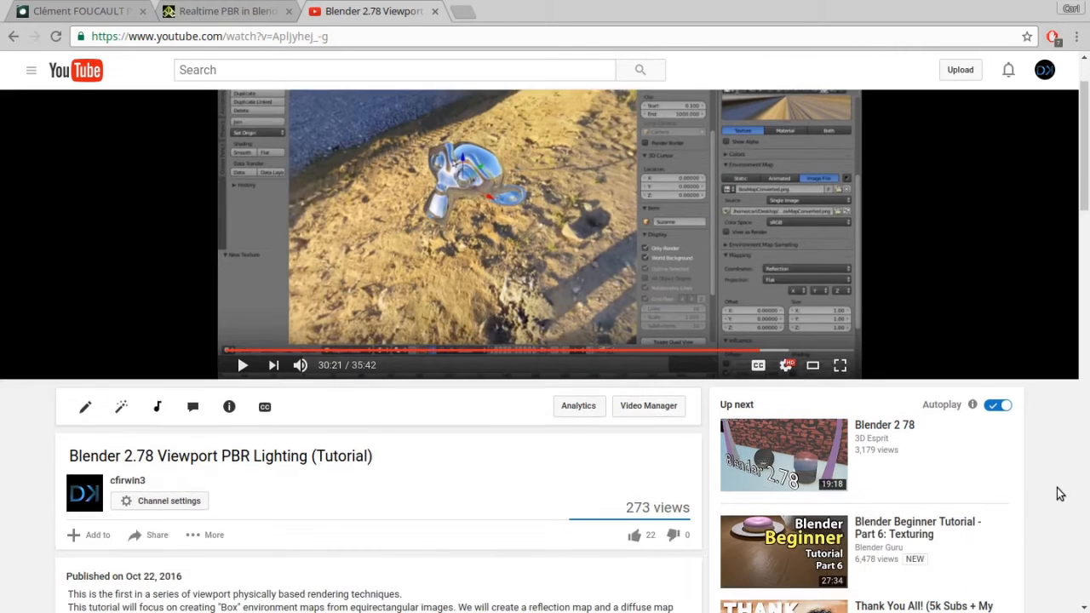
scroll(1062, 501, "up", 2)
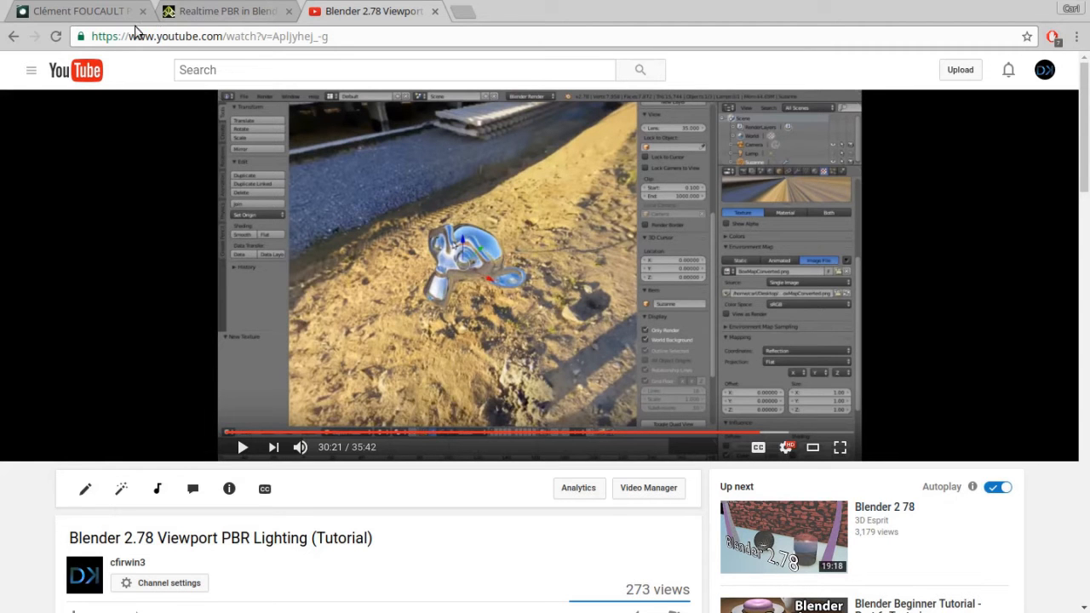
- Show the Blender PBR Branch page and look through its Windows, OSX and Linux download links
left_click(109, 14)
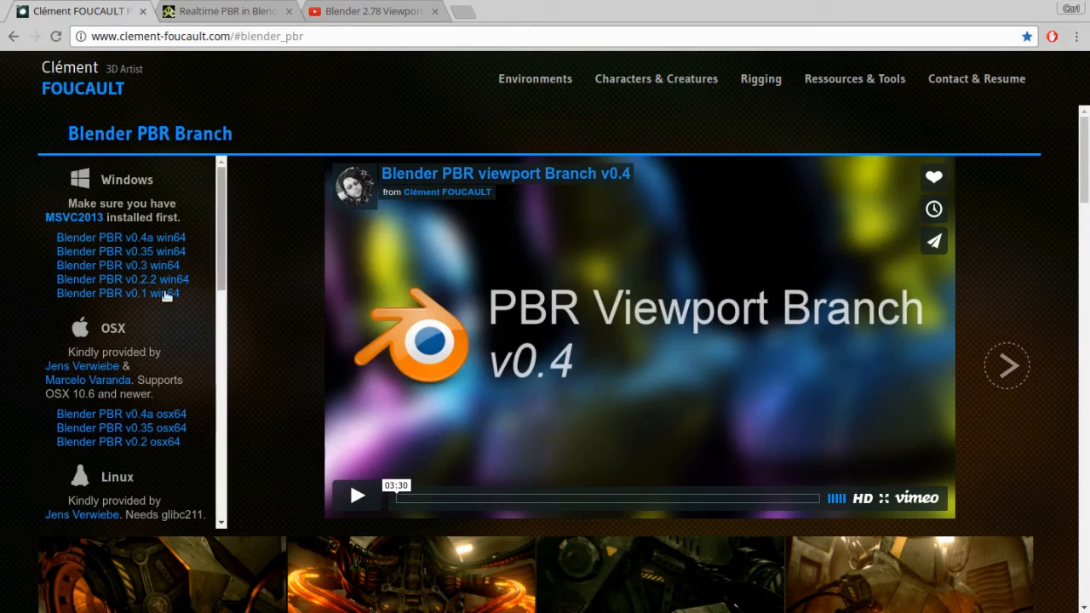
scroll(167, 294, "down", 3)
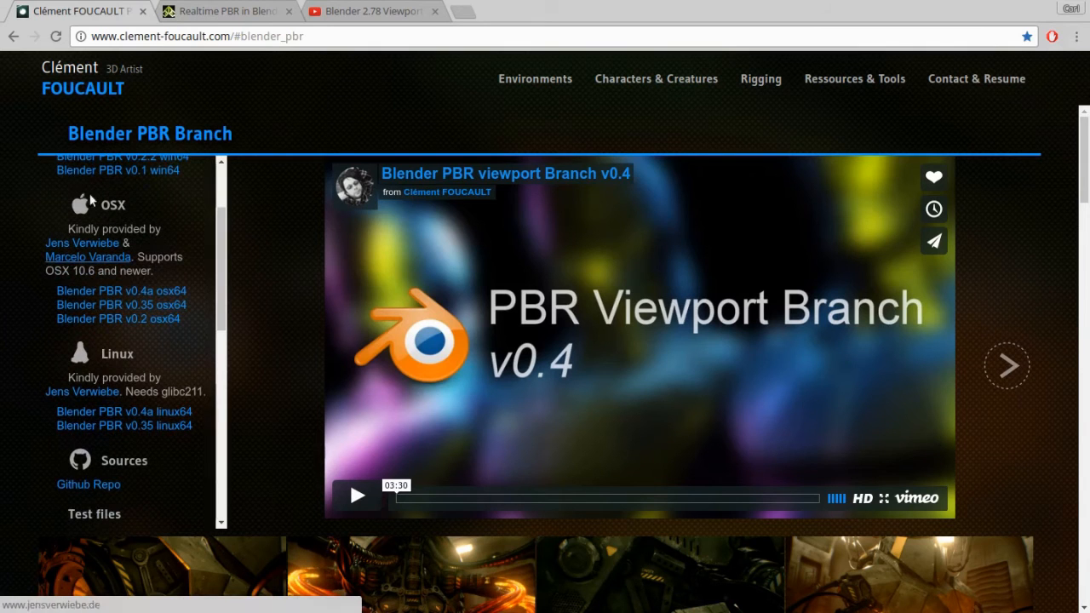
scroll(157, 294, "up", 2)
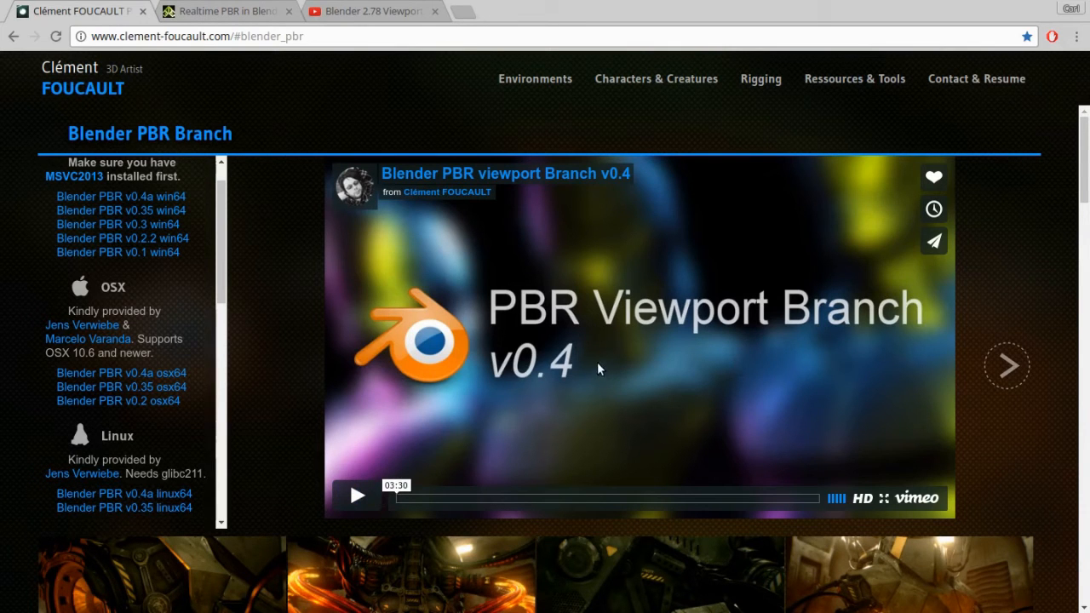
- Show the CGMasters "Realtime PBR in Blender" page and read through its video section and topic list
left_click(257, 12)
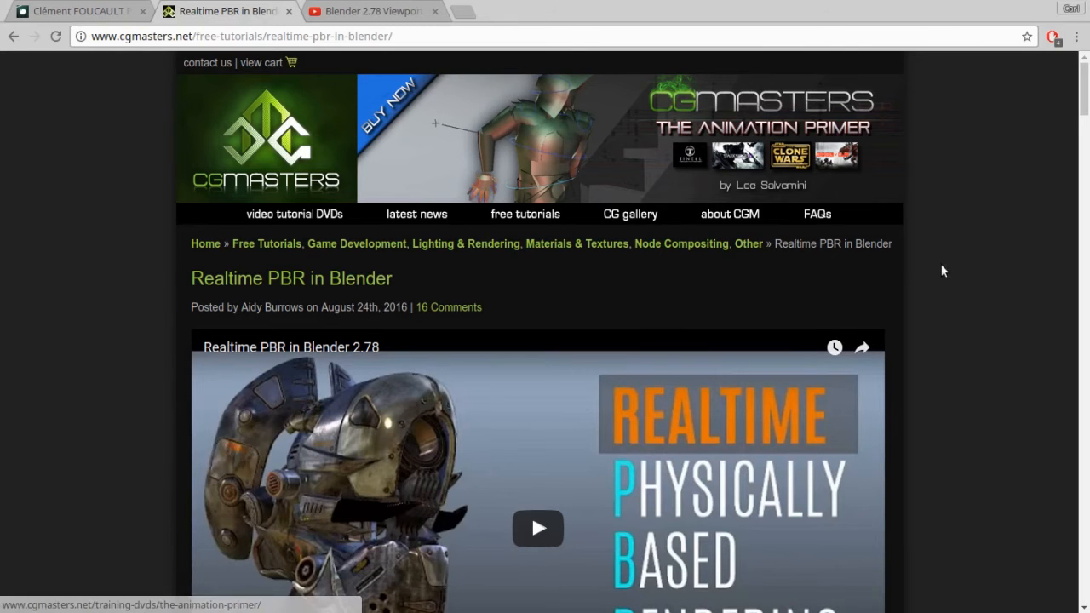
scroll(949, 281, "down", 4)
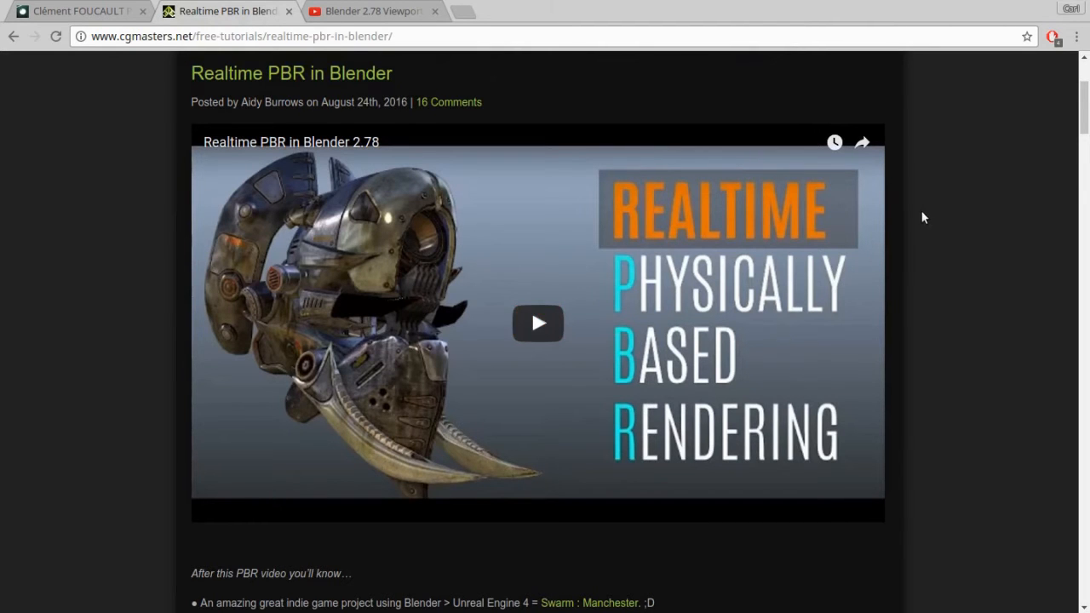
scroll(942, 236, "up", 1)
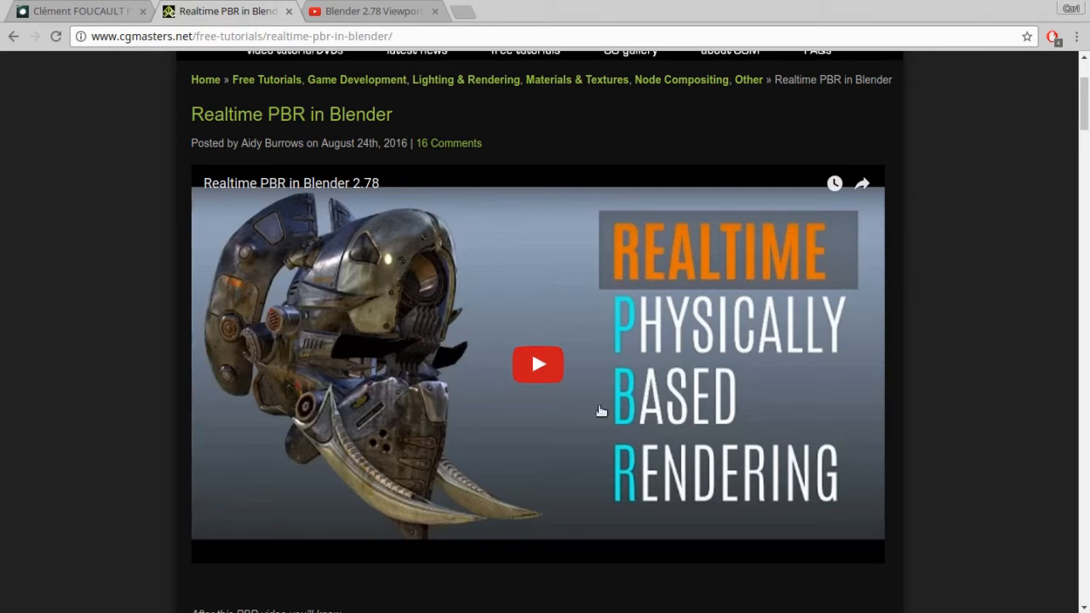
scroll(927, 465, "down", 2)
scroll(775, 514, "down", 2)
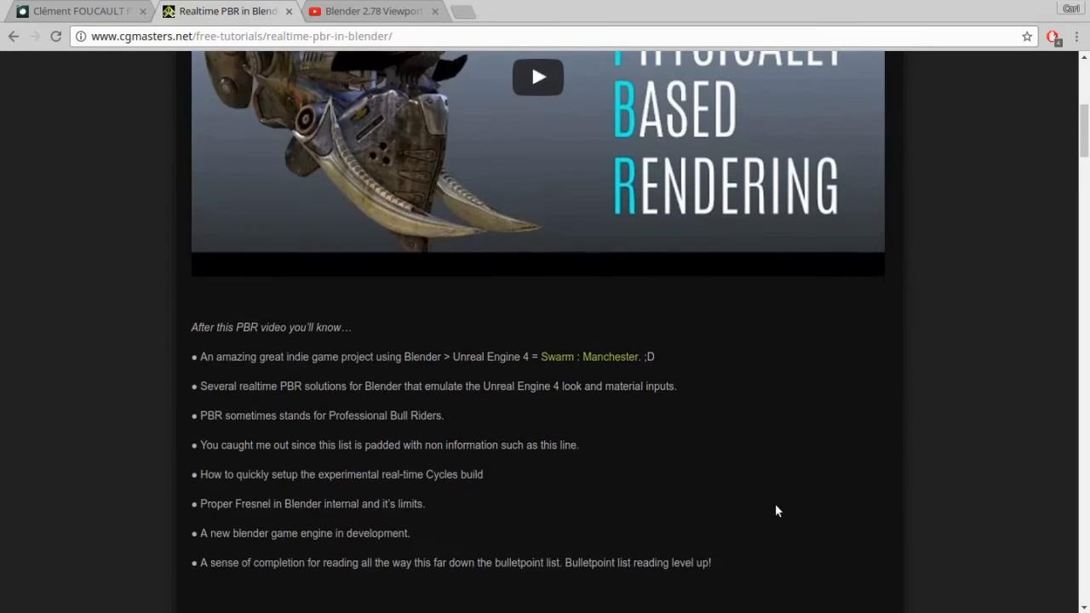
scroll(776, 514, "up", 4)
scroll(920, 386, "up", 2)
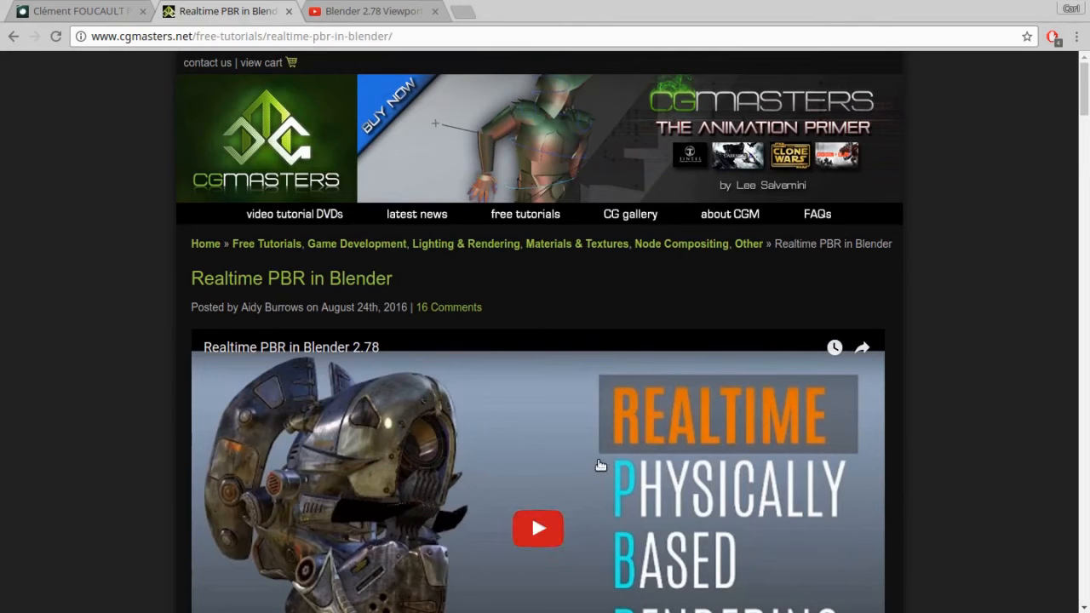
scroll(988, 436, "down", 3)
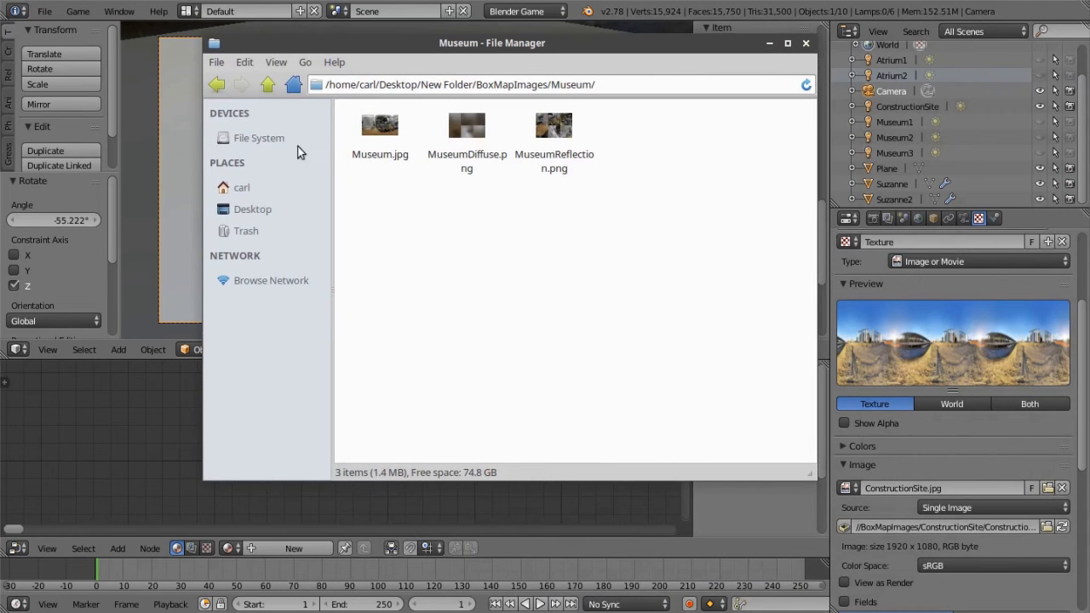
- Switch to the file manager and view the panorama, reflection and diffuse images in the ConstructionSite folder of BoxMapImages
left_click(218, 86)
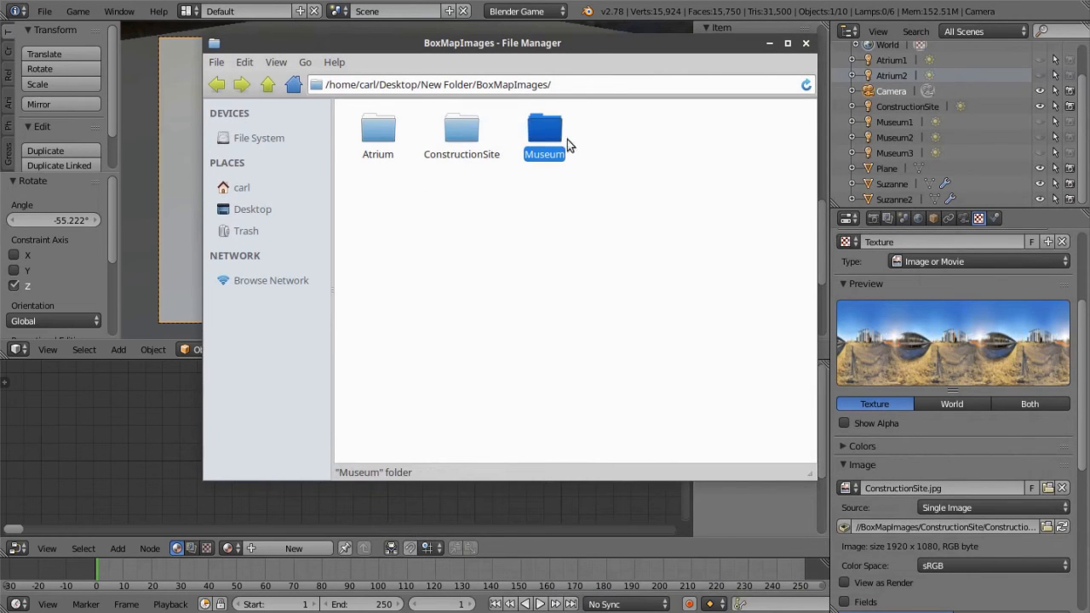
double_click(451, 136)
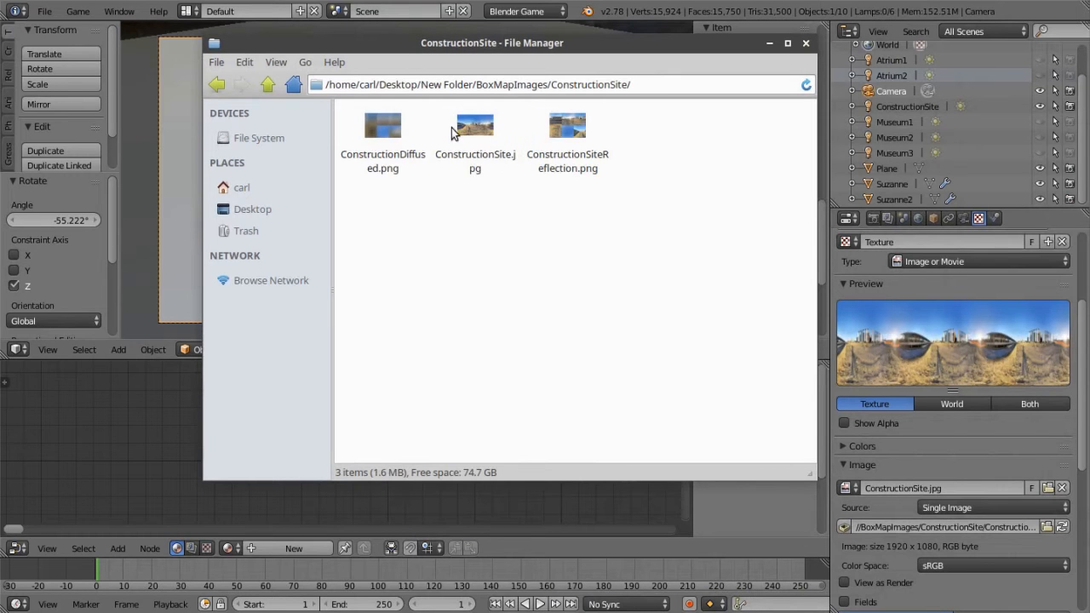
double_click(502, 153)
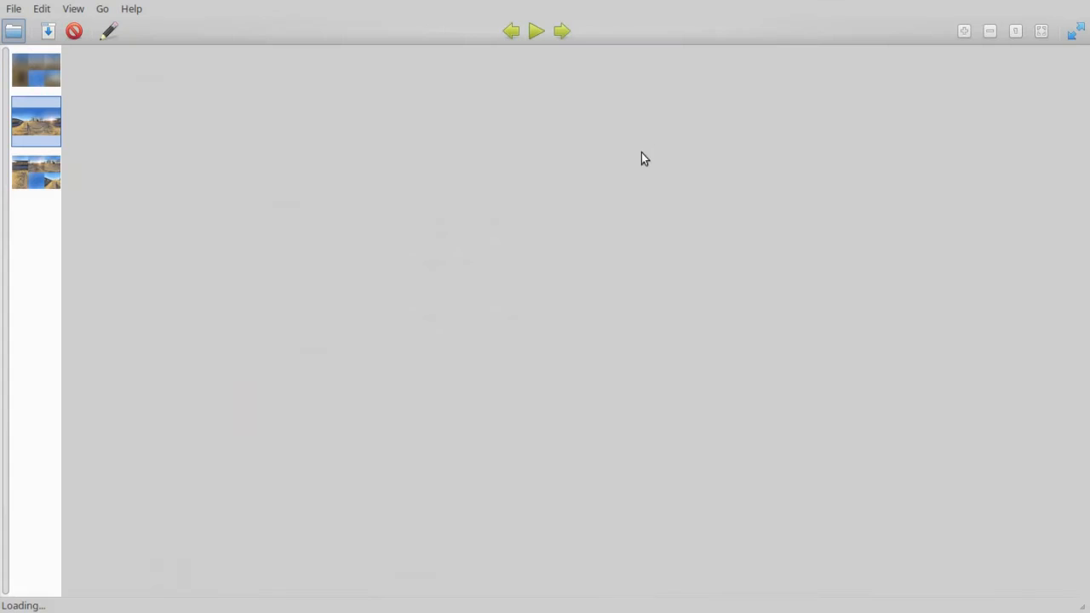
left_click(47, 172)
left_click(36, 72)
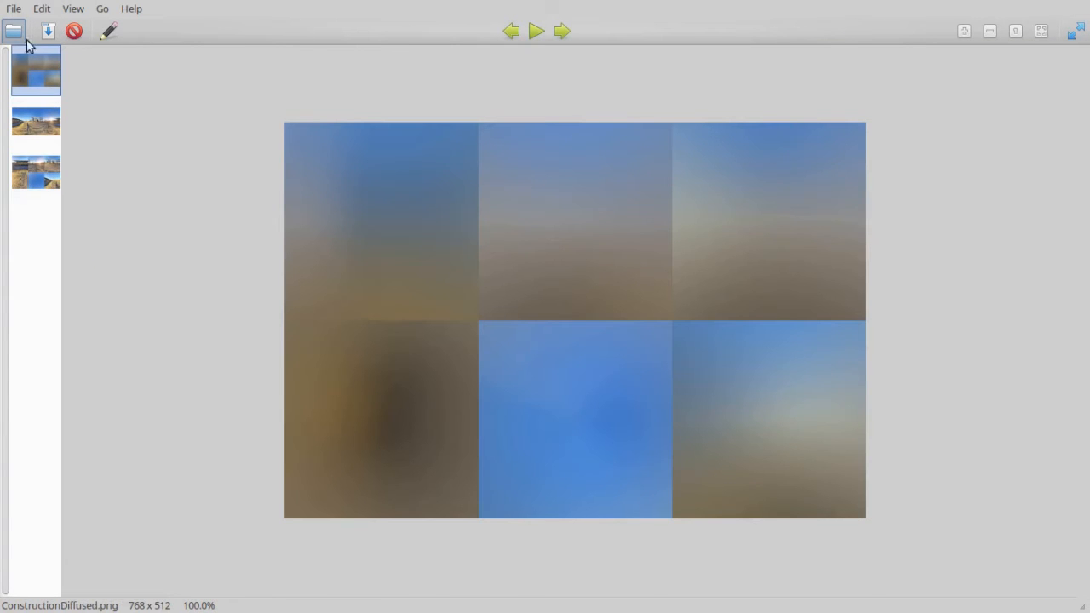
left_click(1078, 9)
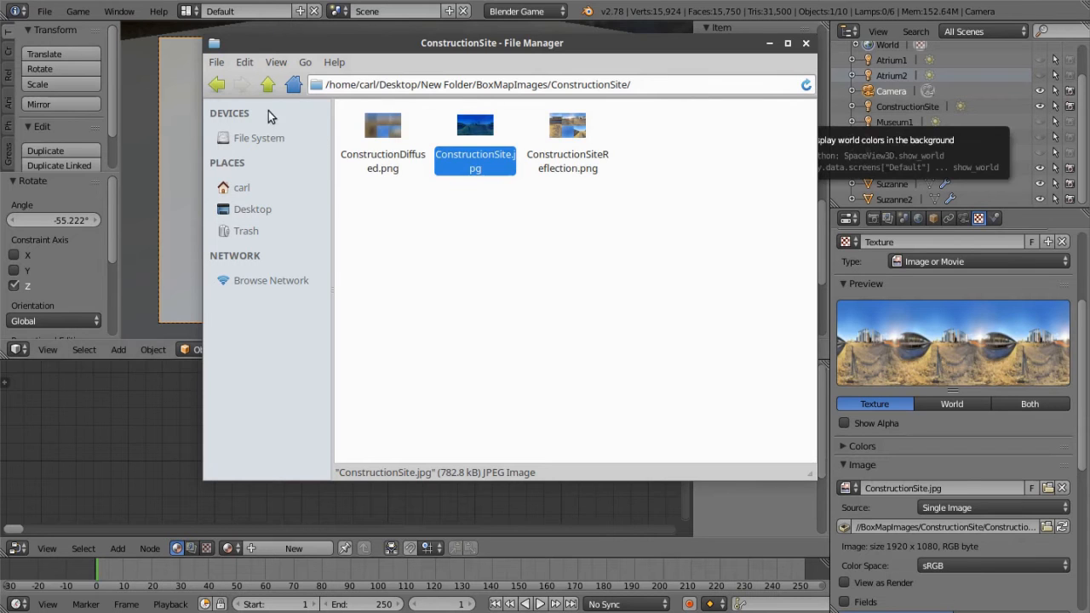
- View Atrium.jpg, AtriumReflection.png and AtriumDiffuse.png from the Atrium folder, then close the image viewer
left_click(216, 84)
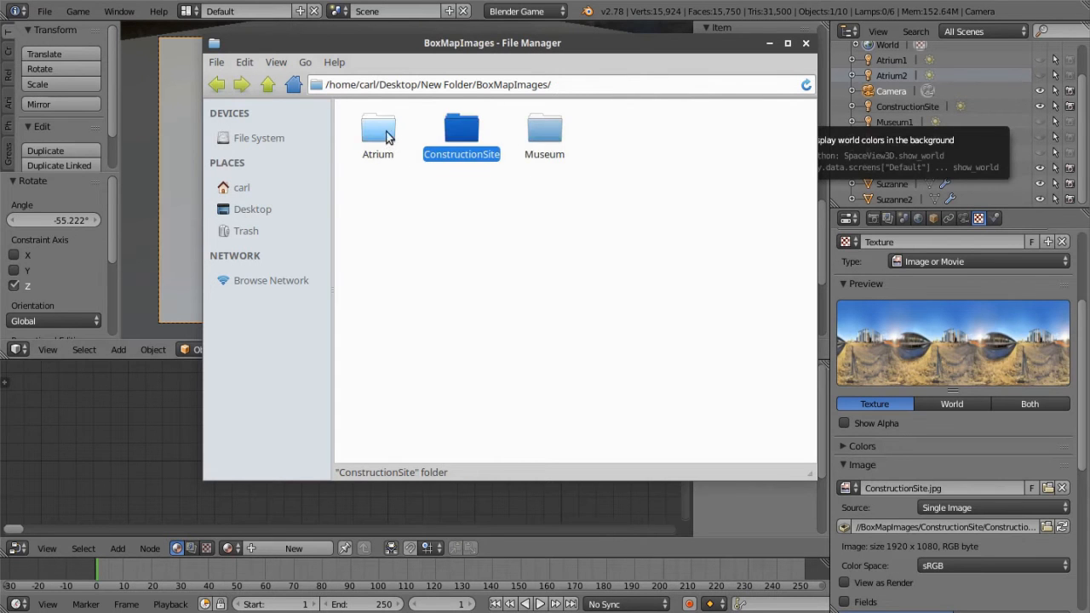
double_click(391, 139)
left_click(381, 134)
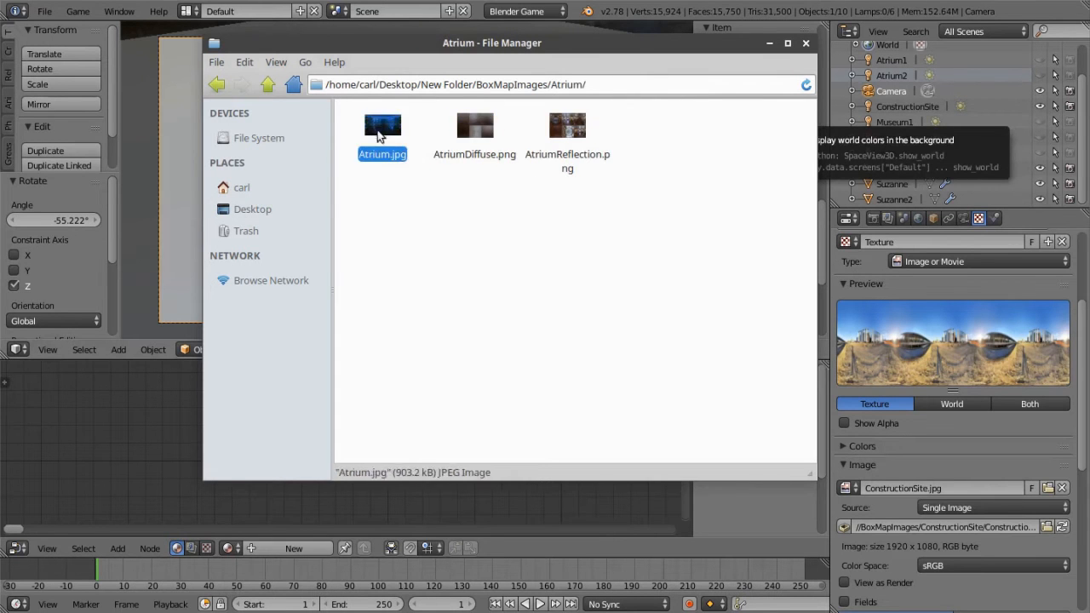
double_click(381, 133)
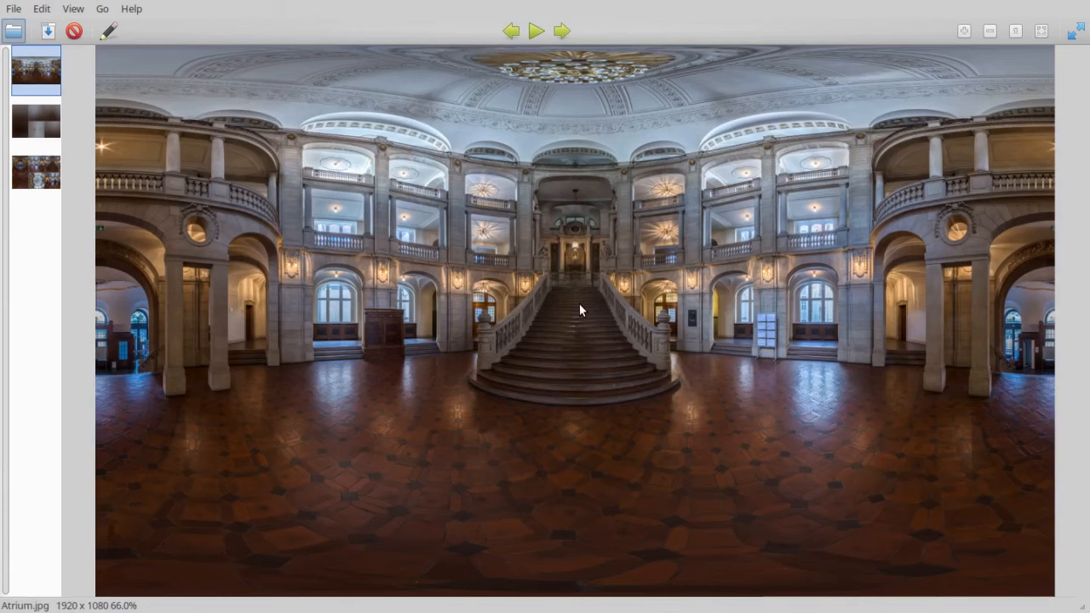
left_click(50, 174)
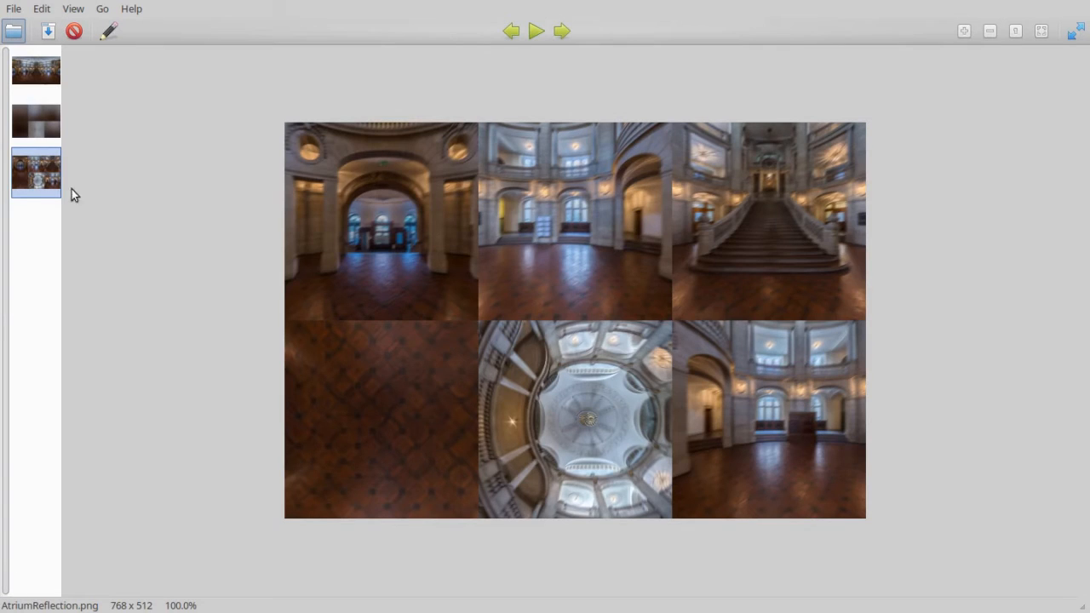
left_click(51, 124)
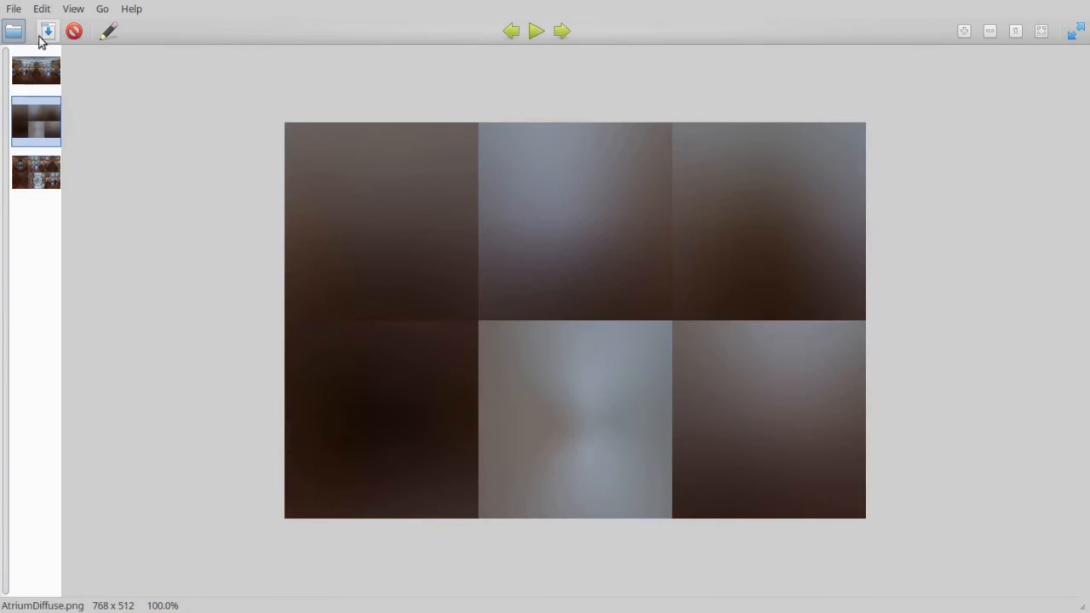
left_click(1078, 2)
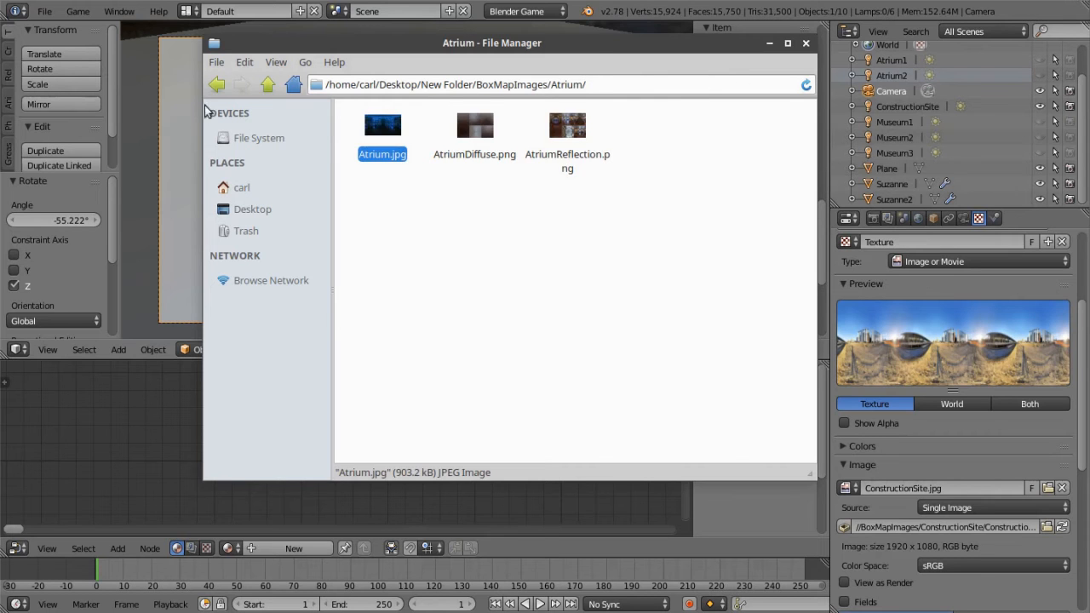
- View Museum.jpg, MuseumReflection.png and MuseumDiffuse.png from the Museum folder, then close the image viewer and minimise the file manager
left_click(216, 85)
double_click(545, 149)
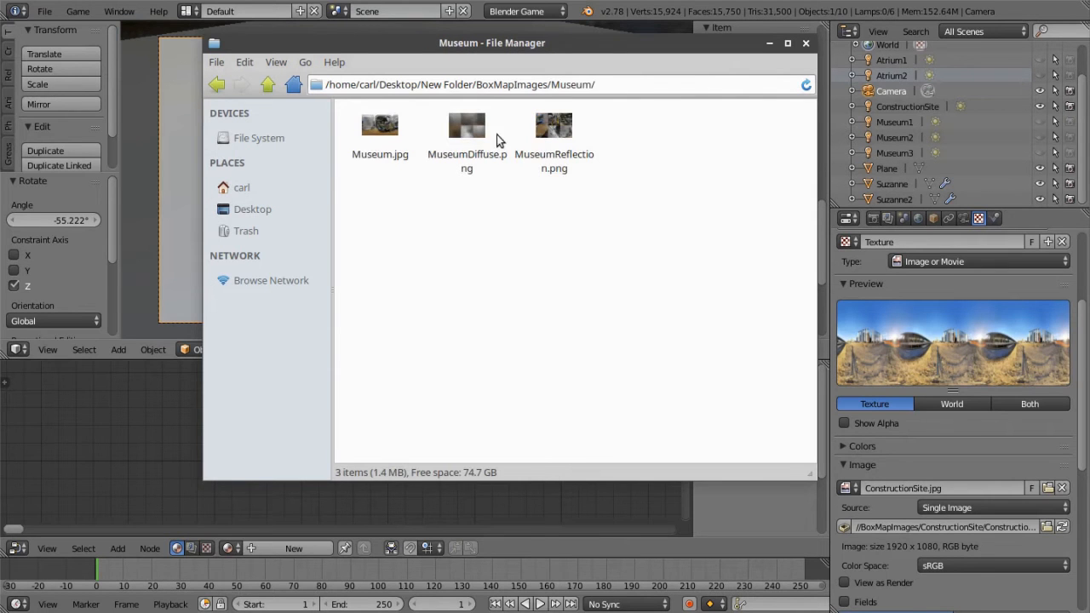
double_click(381, 141)
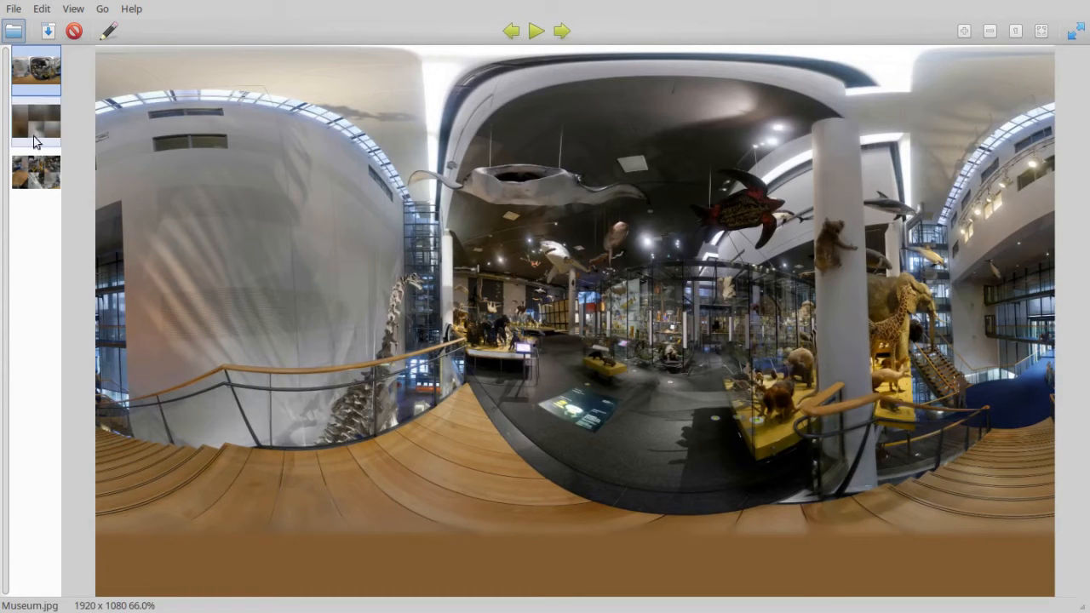
left_click(47, 174)
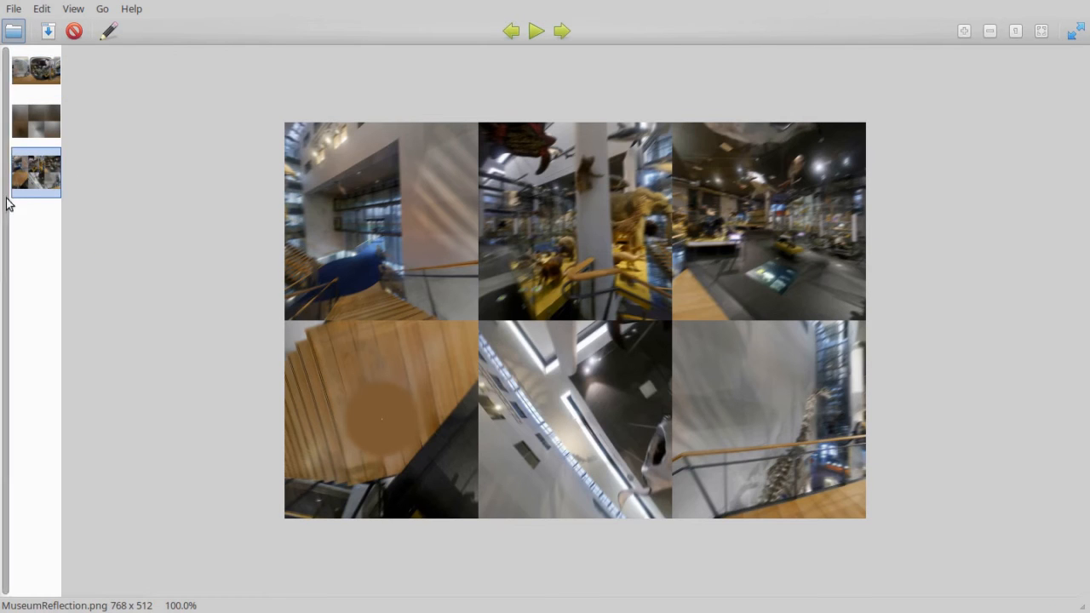
left_click(35, 121)
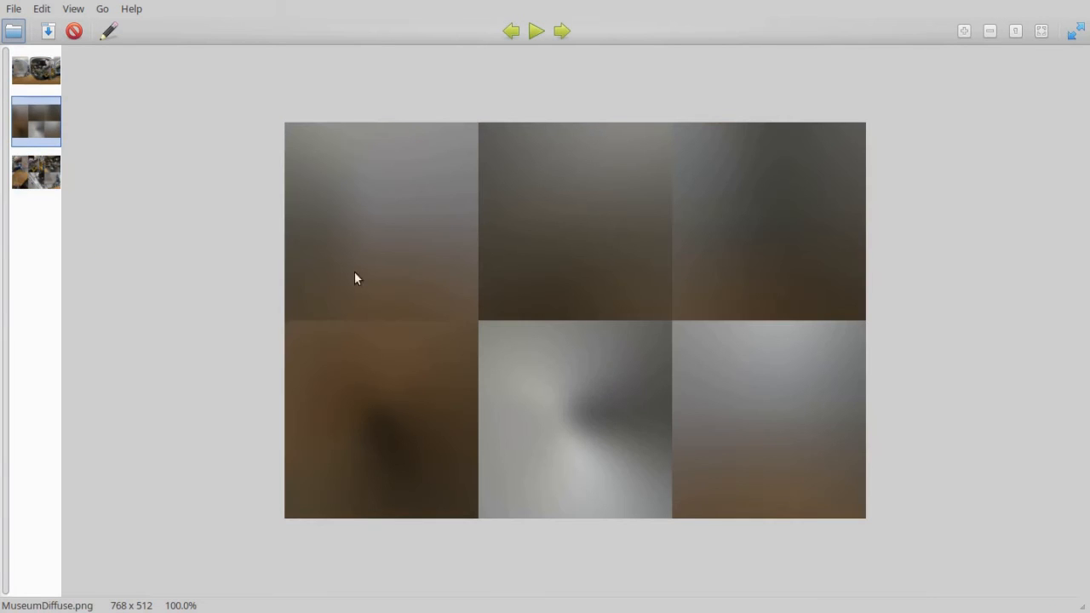
left_click(1079, 1)
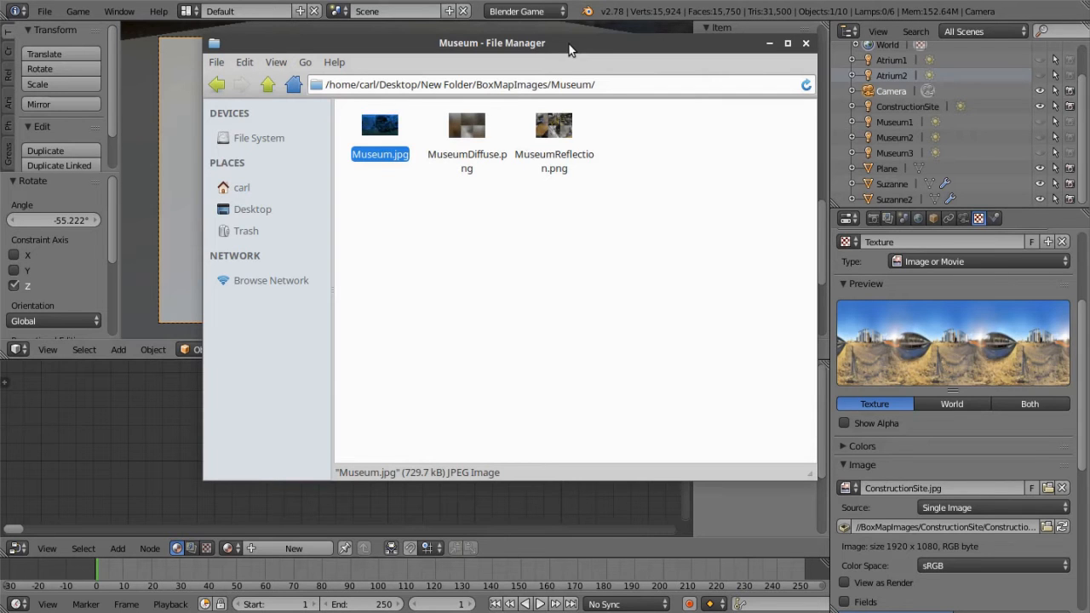
left_click(769, 43)
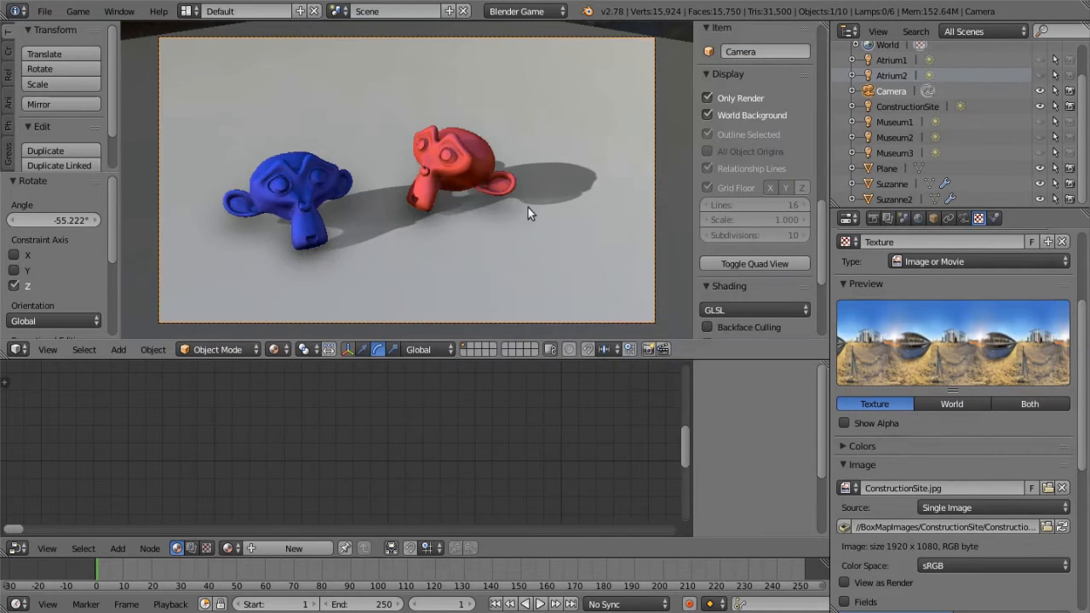
- Turn off viewport ambient occlusion and examine the monkey heads' shadows against the sun in the background
middle_click_drag(536, 243, 398, 224)
scroll(748, 204, "down", 5)
left_click(707, 176)
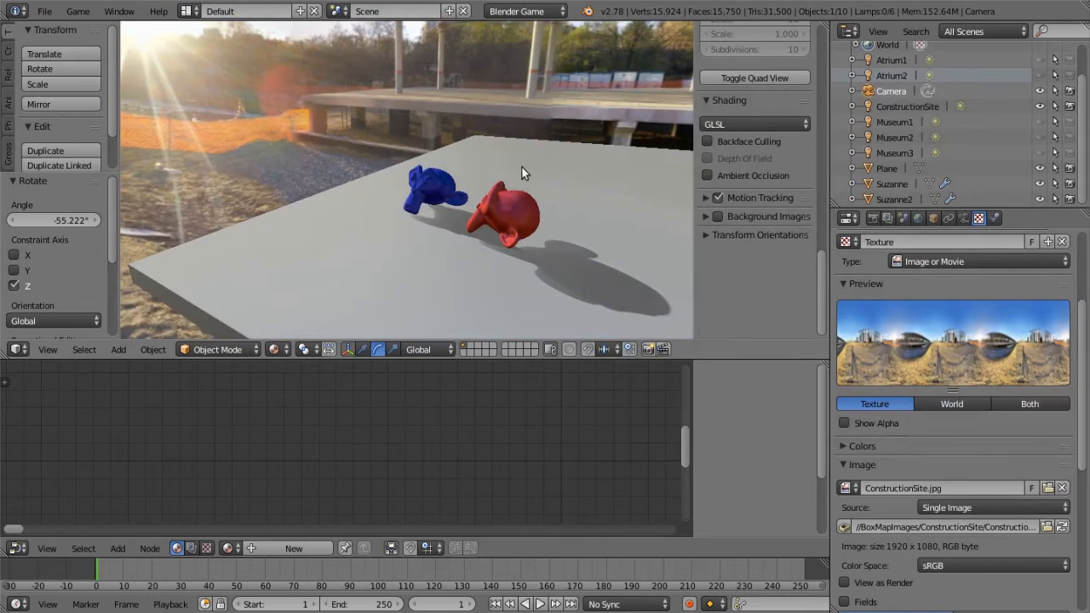
middle_click_drag(550, 183, 467, 143)
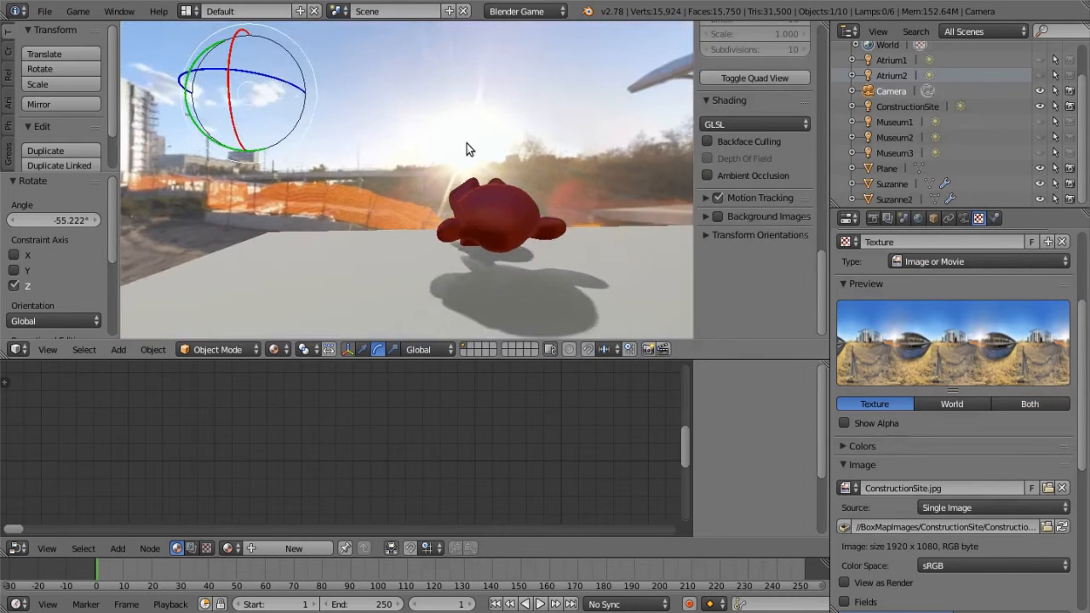
middle_click_drag(534, 149, 529, 182)
middle_click_drag(494, 140, 577, 181)
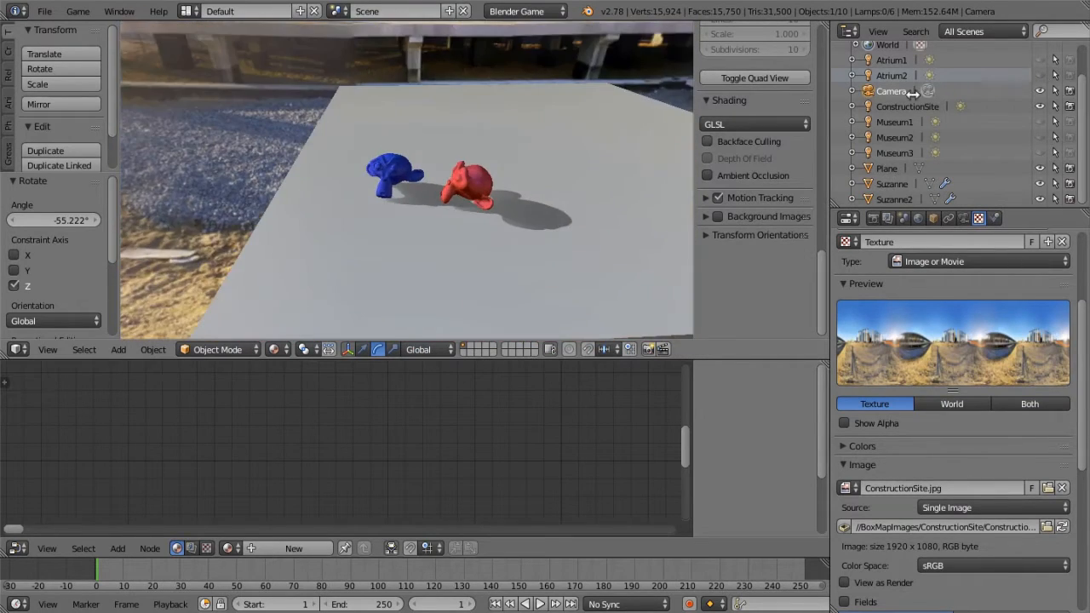
- Hide the Plane, select the blue monkey head and move it with the translate manipulator
left_click(1041, 168)
middle_click_drag(513, 168, 467, 225)
right_click(358, 202)
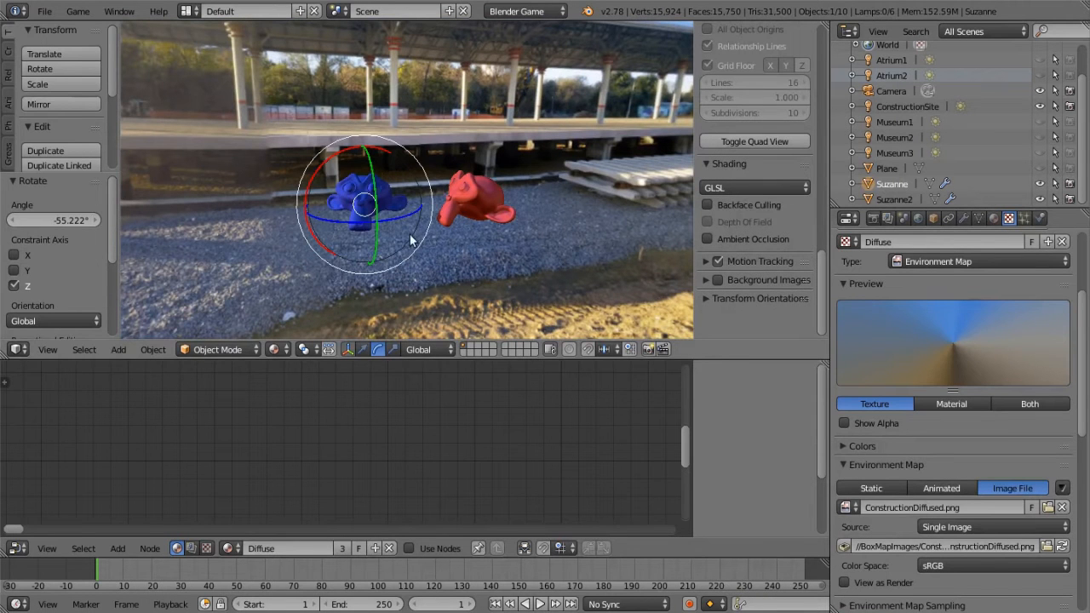
left_click(365, 350)
left_click_drag(414, 205, 394, 194)
key("g")
left_click_drag(387, 151, 386, 130)
- Show the Plane again and move the blue monkey head by -0.585 along Z
left_click(1040, 171)
left_click(1067, 170)
middle_click_drag(616, 184, 536, 208)
left_click_drag(408, 132, 407, 148)
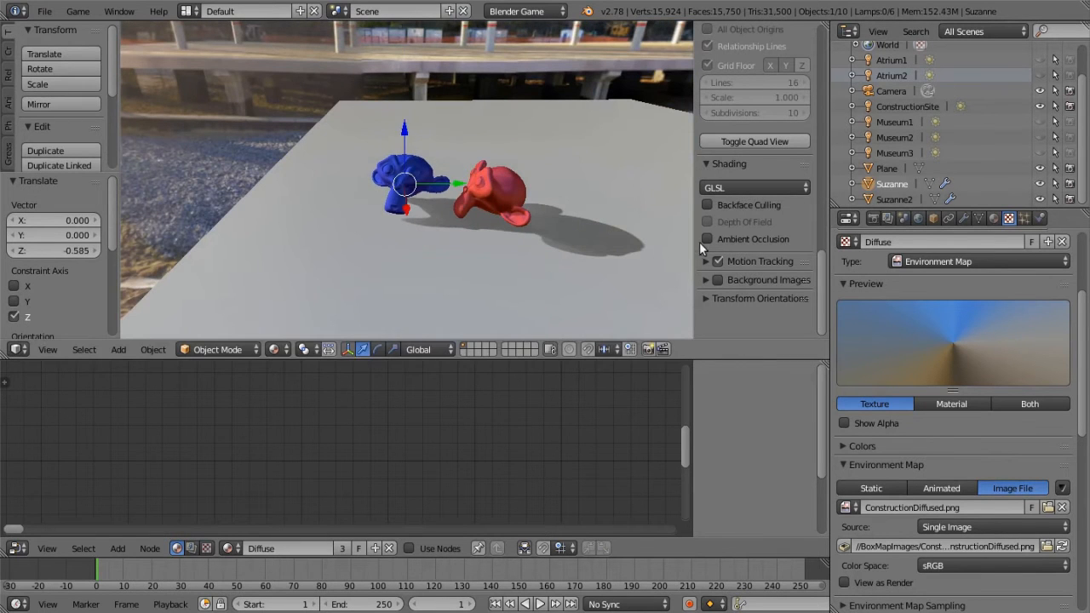
- Enable viewport ambient occlusion and examine the contact shading around both monkey heads
left_click(708, 238)
middle_click_drag(562, 227, 298, 217)
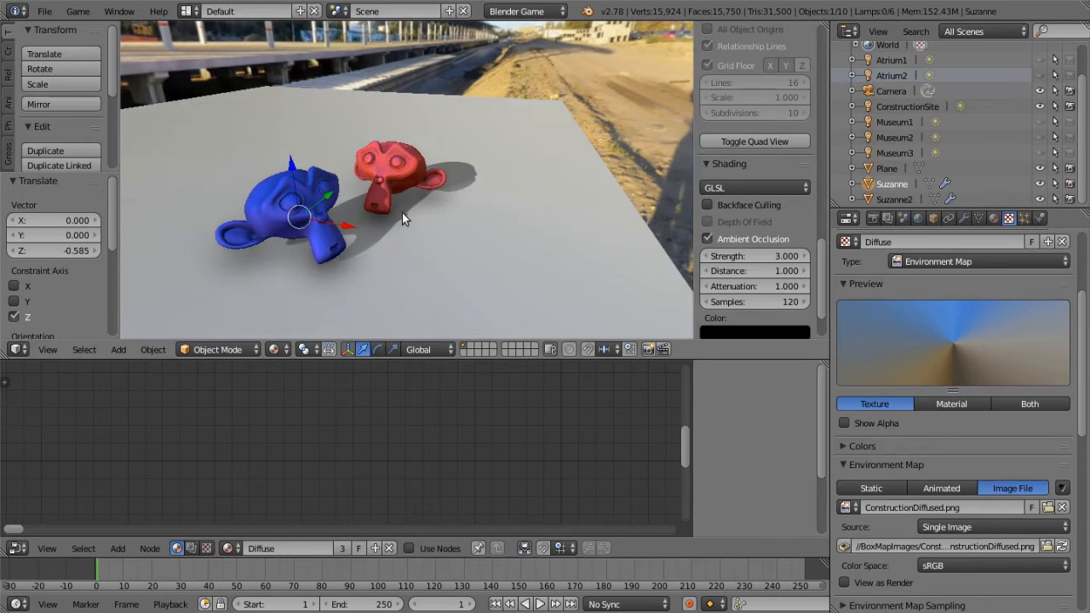
middle_click_drag(394, 174, 324, 209)
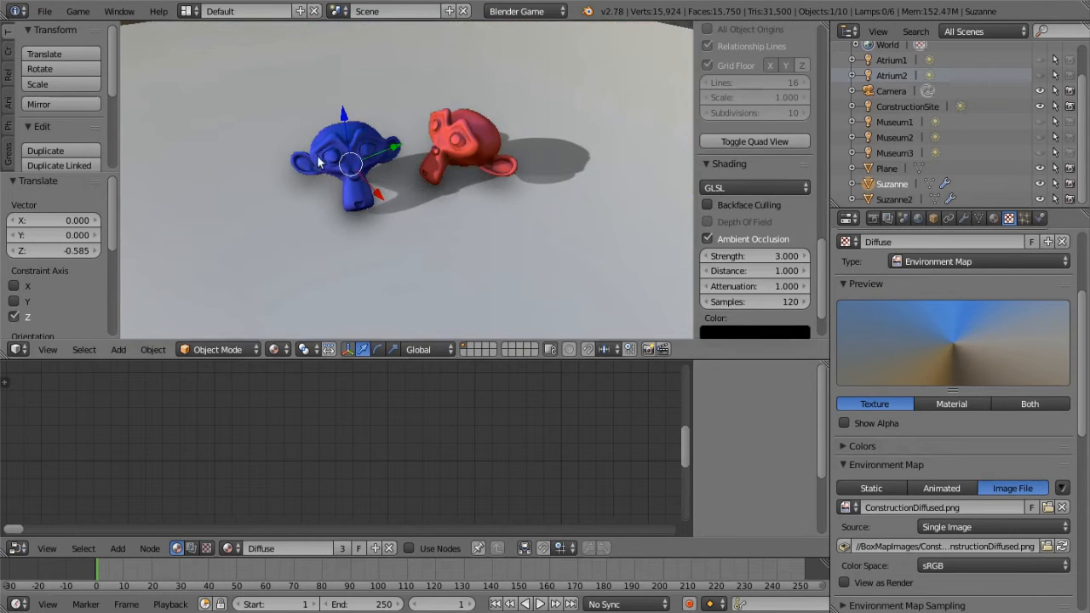
middle_click_drag(447, 201, 459, 157)
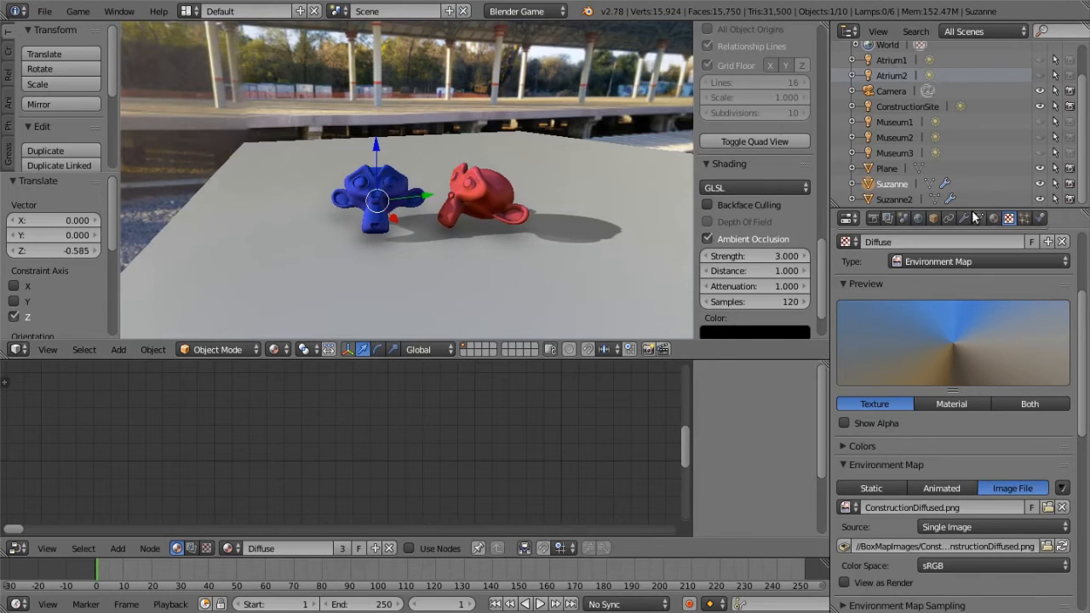
- Enlarge the outliner, then select the ConstructionSite lamp with Only Render off to compare its direction with the background sun
left_click_drag(973, 210, 971, 303)
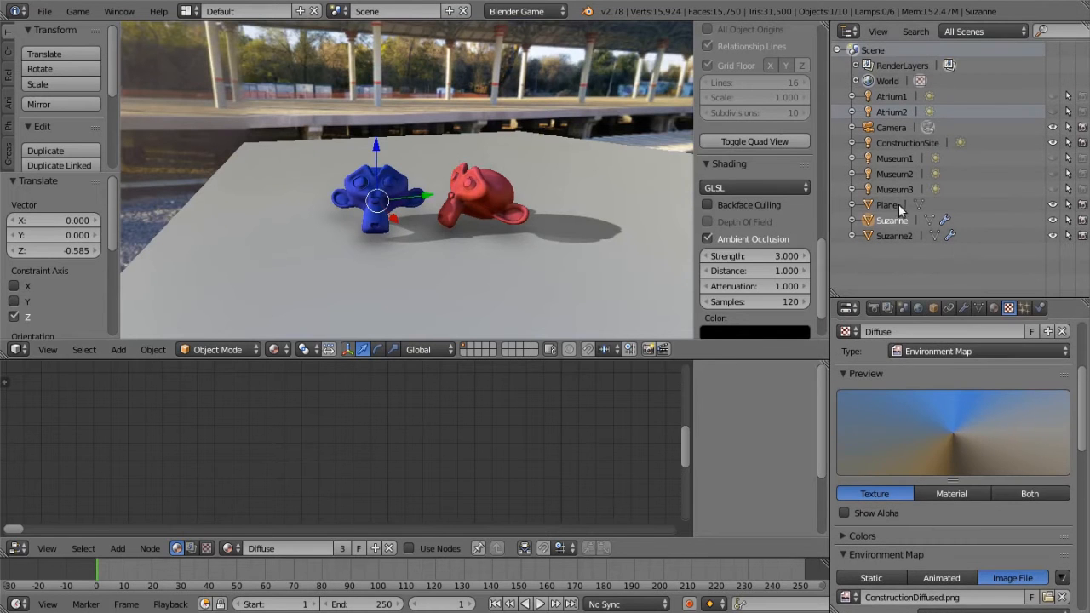
left_click(911, 143)
middle_click_drag(536, 184, 385, 145)
scroll(765, 179, "up", 5)
middle_click_drag(486, 154, 471, 141)
scroll(471, 140, "down", 5)
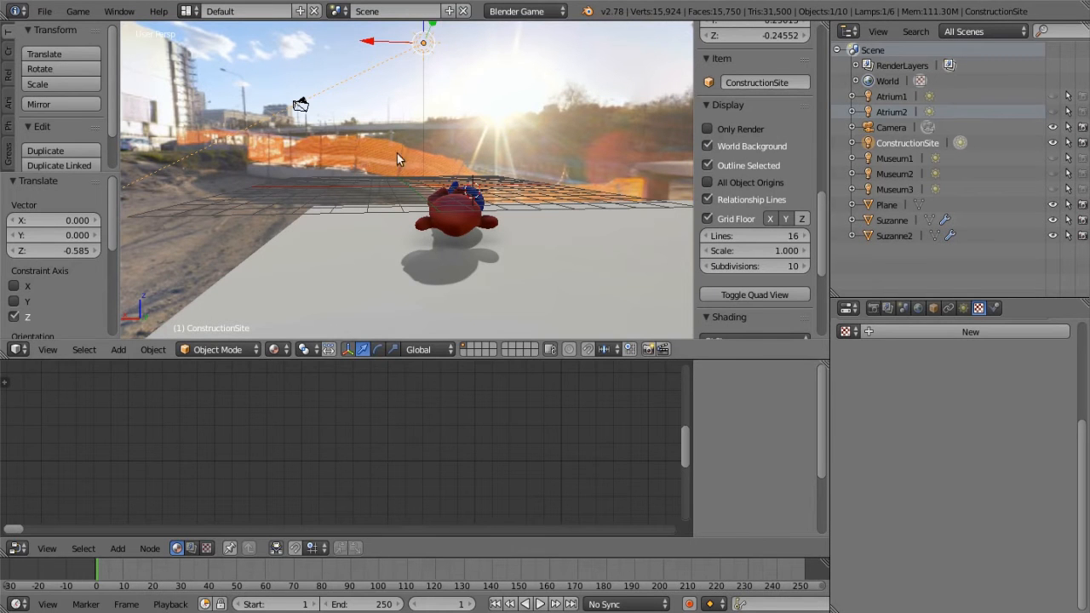
middle_click_drag(515, 157, 594, 184)
- Hide the ConstructionSite lamp and examine the scene without its direct light
left_click(1053, 143)
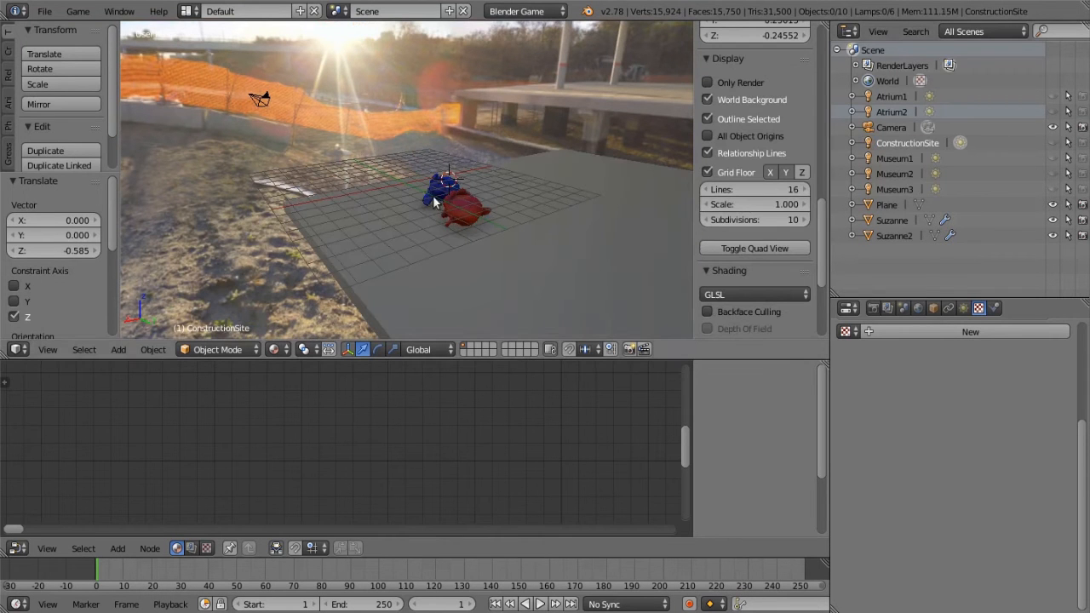
scroll(509, 221, "up", 2)
middle_click_drag(493, 216, 443, 197)
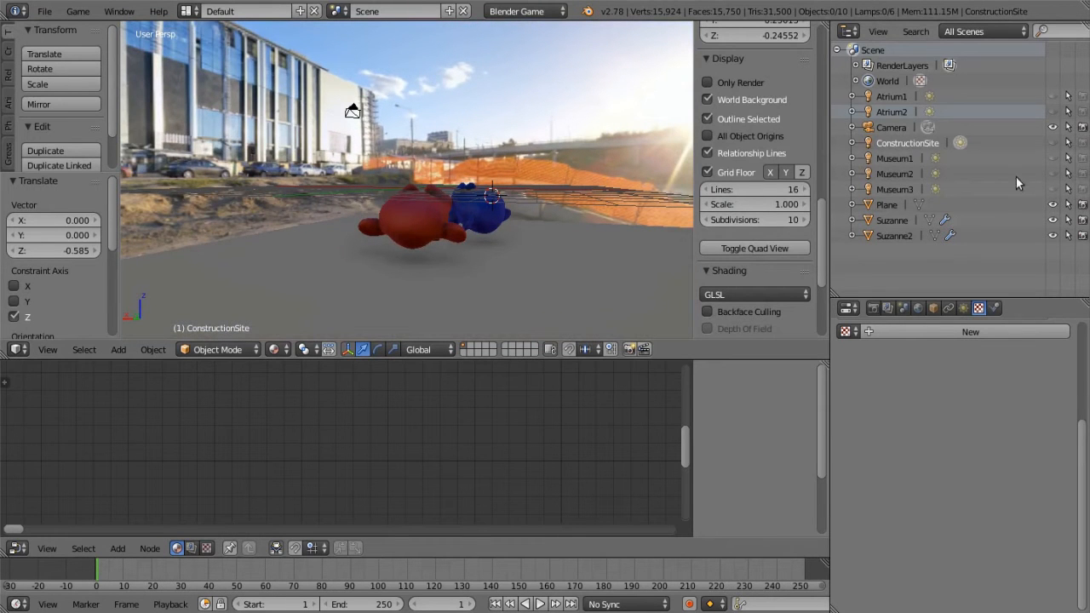
- Make the Atrium1 and Atrium2 lamps visible and renderable, then view their shadows on the plane
left_click(1053, 97)
left_click(1053, 112)
left_click(1082, 112)
left_click(1082, 96)
middle_click_drag(514, 178, 682, 178)
- Replace the world background texture's image with Atrium.jpg from the Atrium folder
left_click(919, 308)
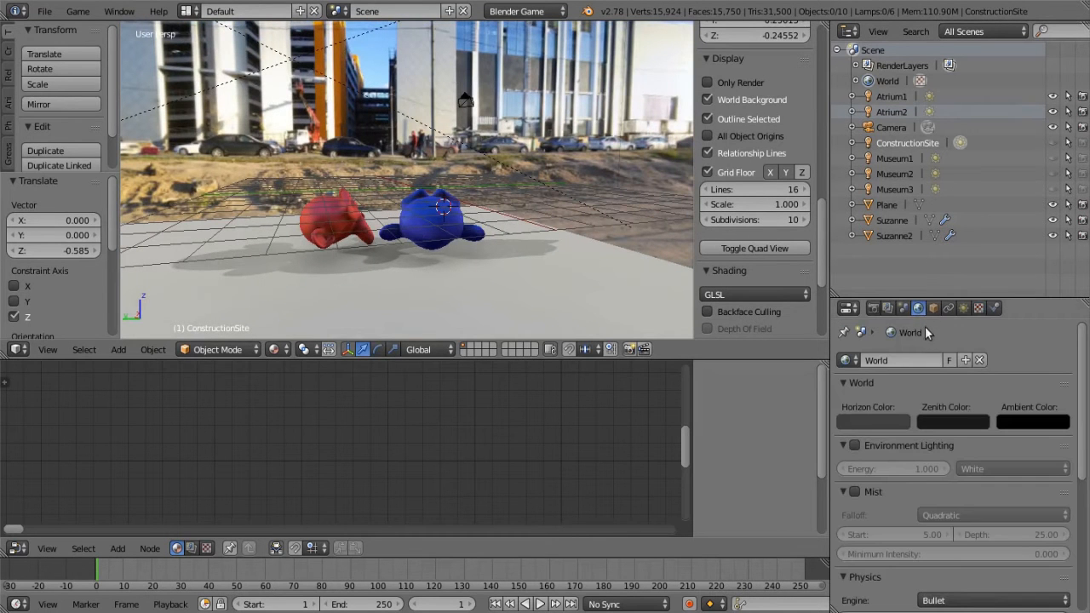
left_click(978, 309)
scroll(1008, 460, "down", 3)
left_click(1049, 484)
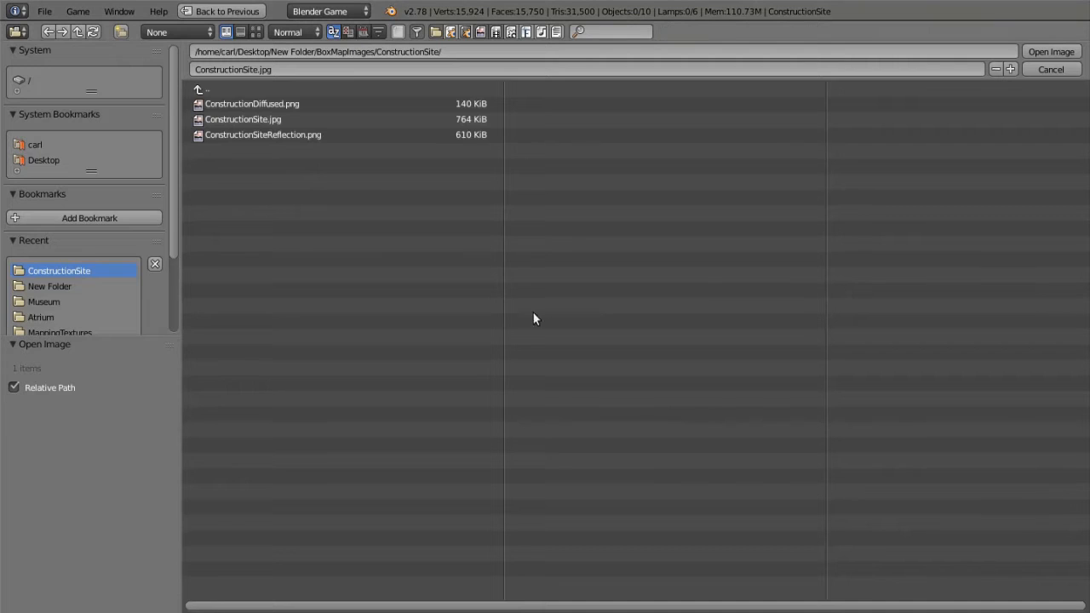
left_click(47, 317)
left_click(255, 31)
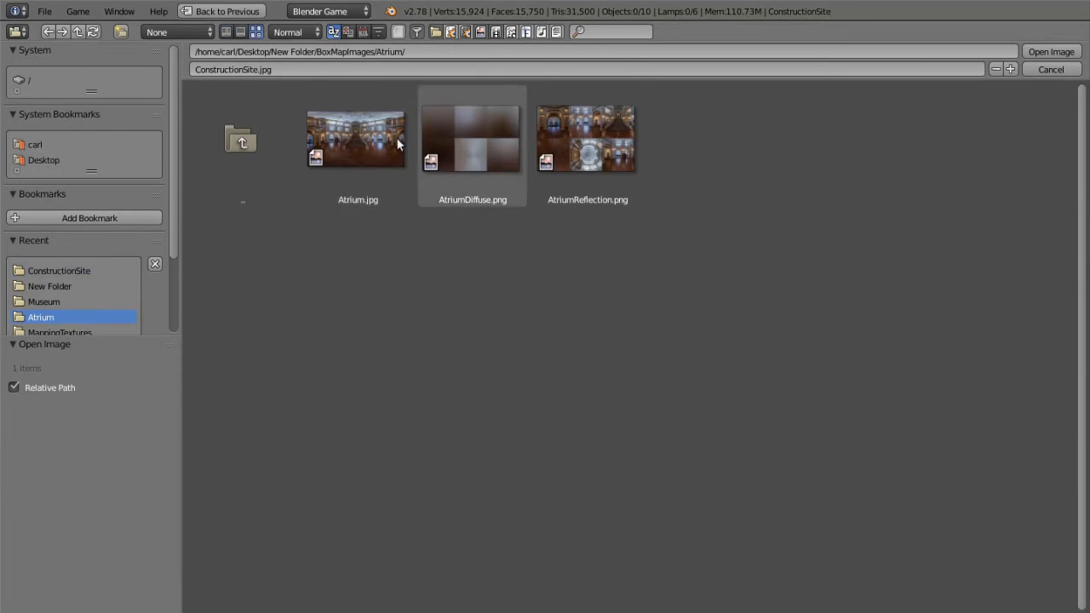
left_click(356, 141)
left_click(1051, 51)
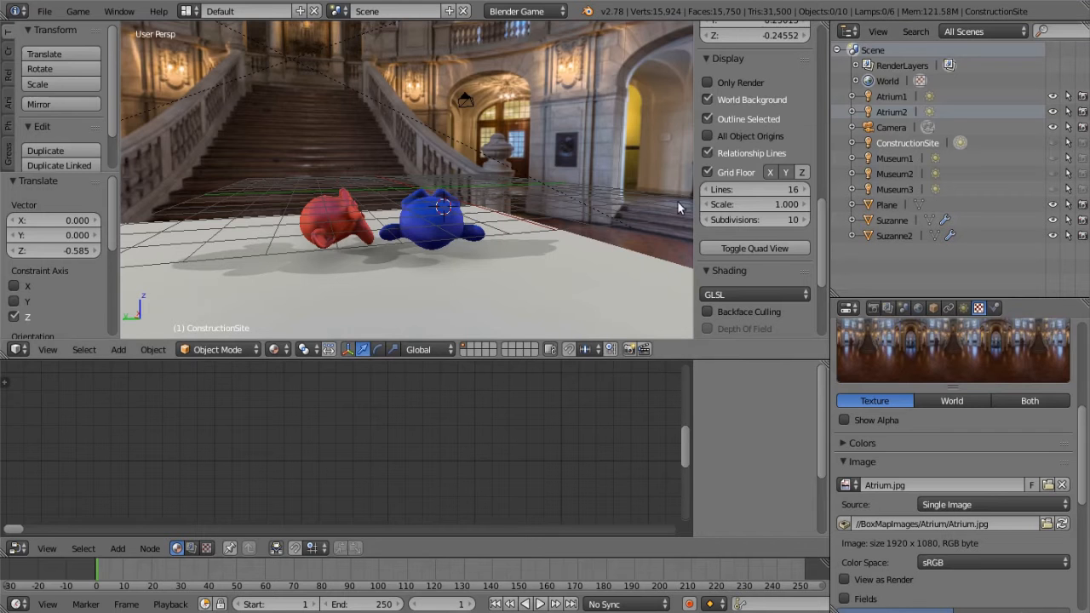
- Hide the Plane and examine the two monkey heads against the atrium background from several angles
middle_click_drag(536, 178, 477, 128)
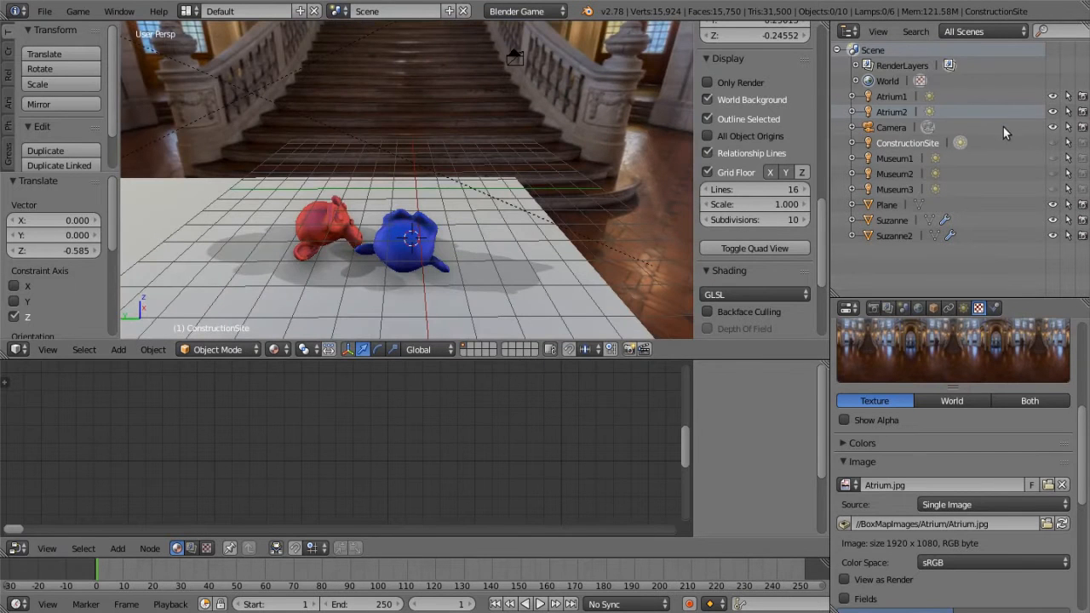
left_click(1052, 205)
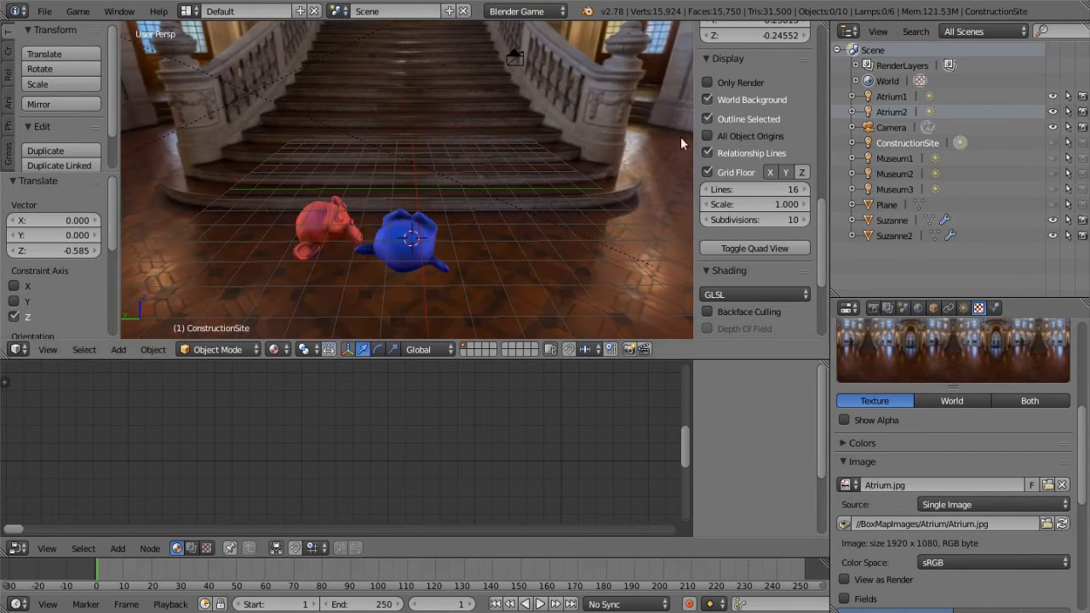
middle_click_drag(533, 146, 457, 156)
middle_click_drag(412, 187, 668, 167)
middle_click_drag(629, 116, 682, 76)
middle_click_drag(536, 64, 476, 190)
scroll(476, 190, "up", 6)
middle_click_drag(423, 216, 653, 157)
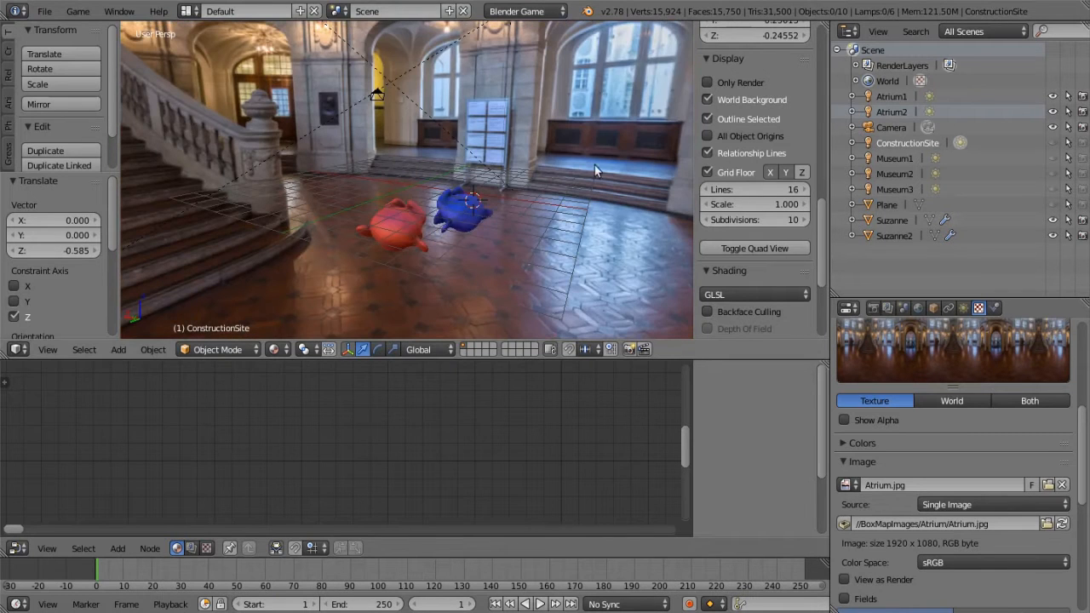
middle_click_drag(431, 201, 424, 237)
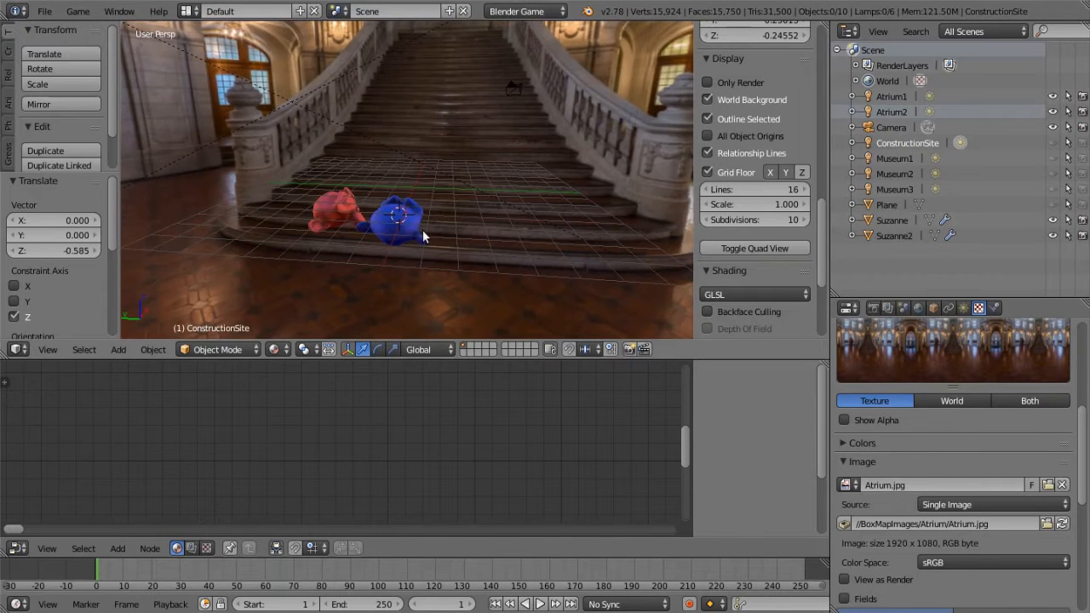
- Select the blue monkey head, reposition it and raise it 0.206 along Z
scroll(419, 231, "up", 2)
right_click(403, 245)
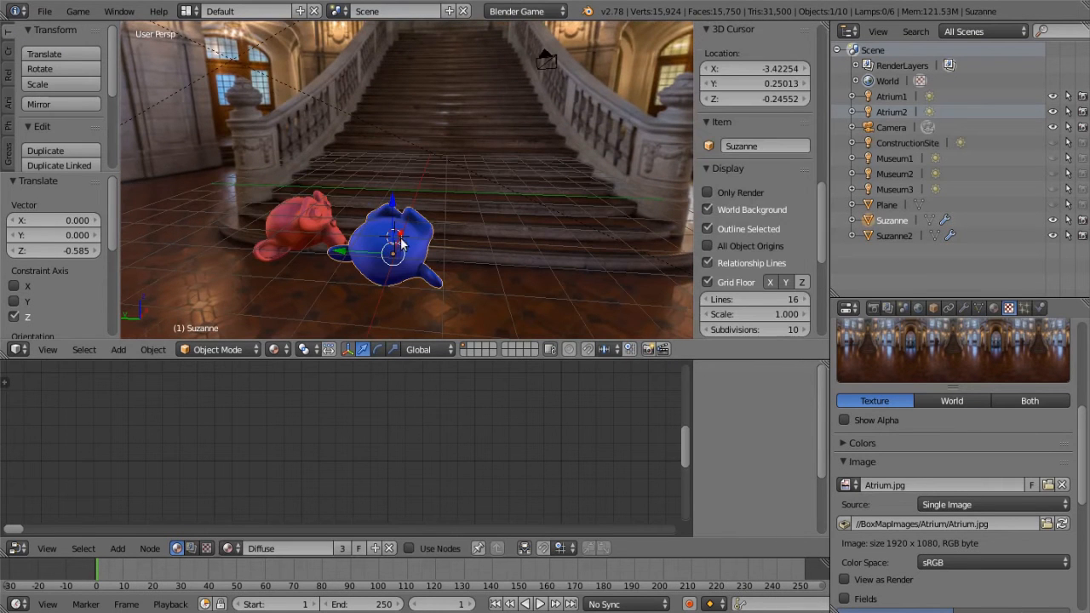
middle_click_drag(417, 237, 381, 234)
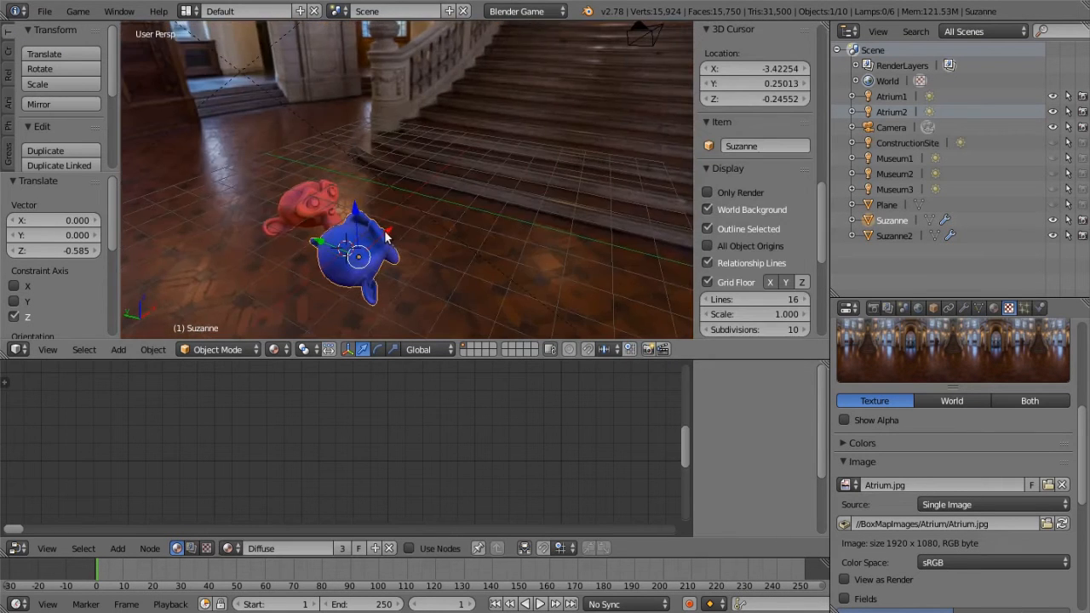
key("g")
left_click(401, 224)
key("g")
key("z")
left_click(443, 203)
middle_click_drag(452, 203, 412, 263)
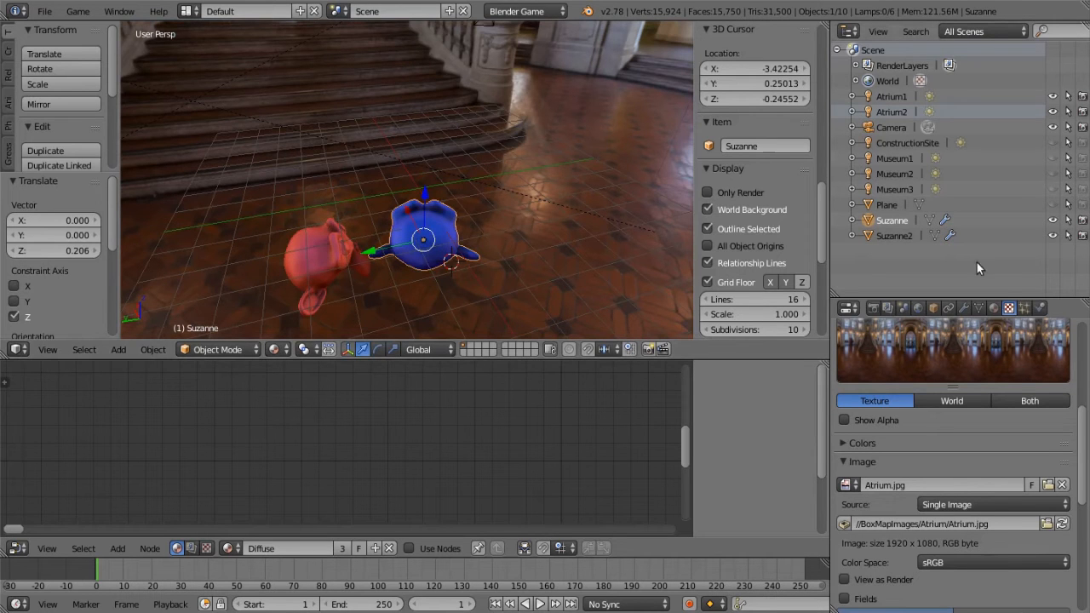
- Replace the environment map image of the blue head's Reflection material texture with AtriumReflection.png from the Atrium folder
left_click(993, 308)
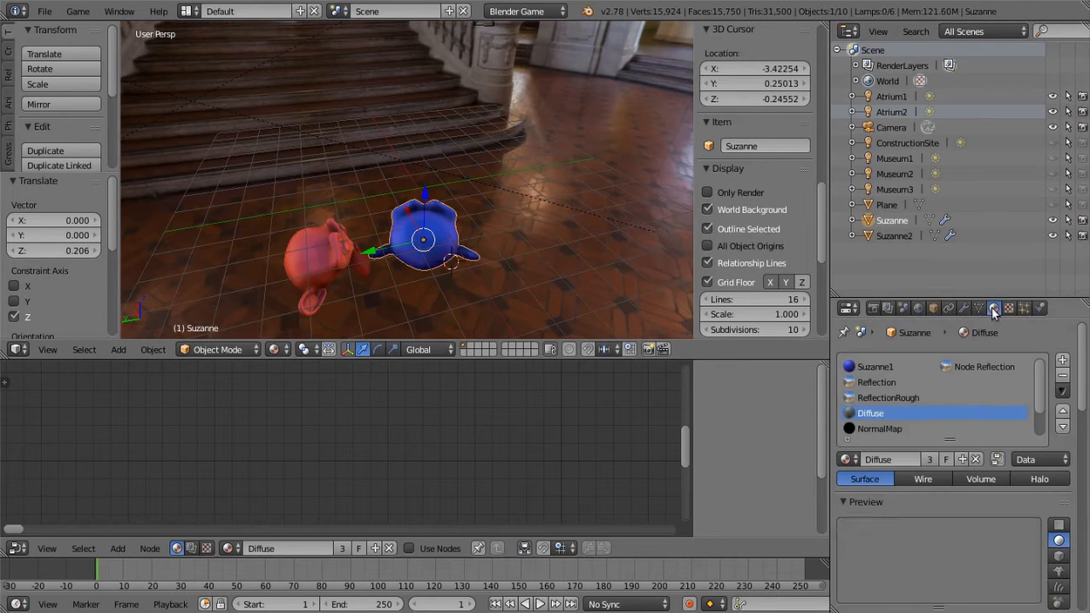
left_click(879, 383)
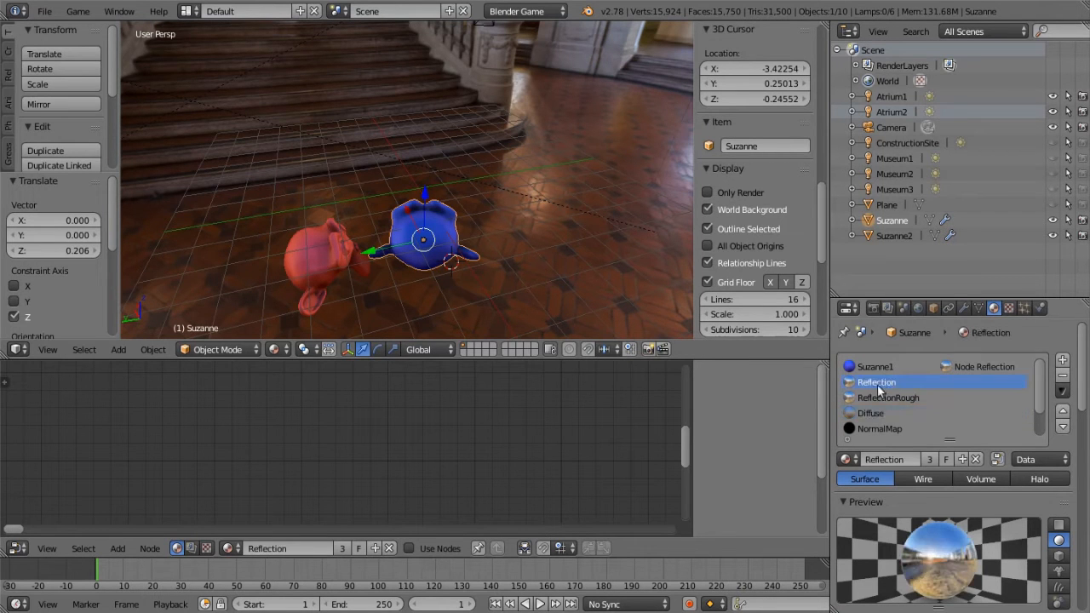
left_click(1009, 308)
scroll(988, 443, "up", 5)
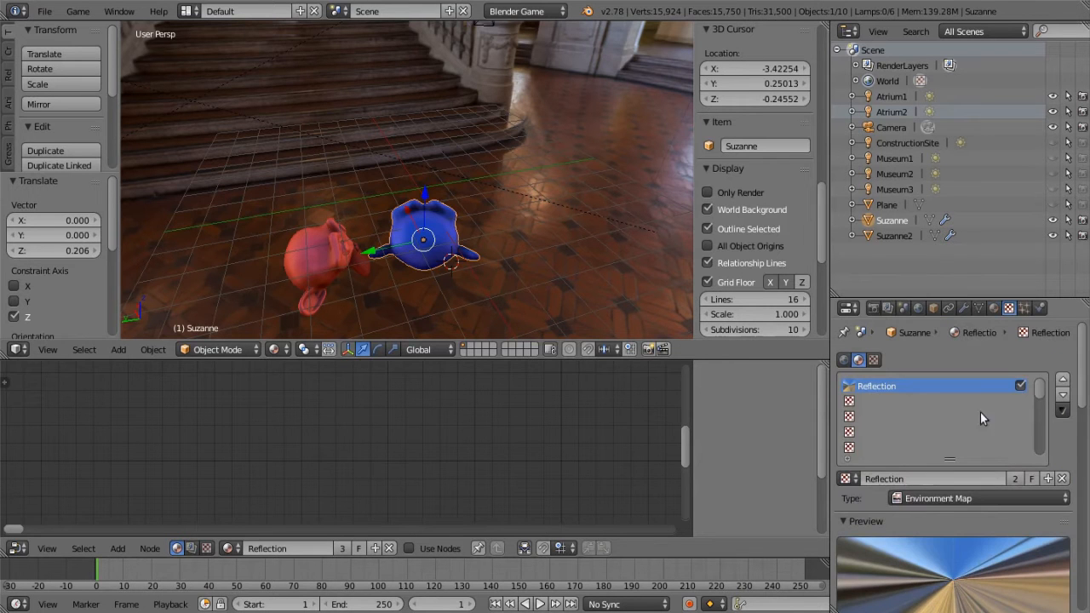
scroll(945, 477, "down", 10)
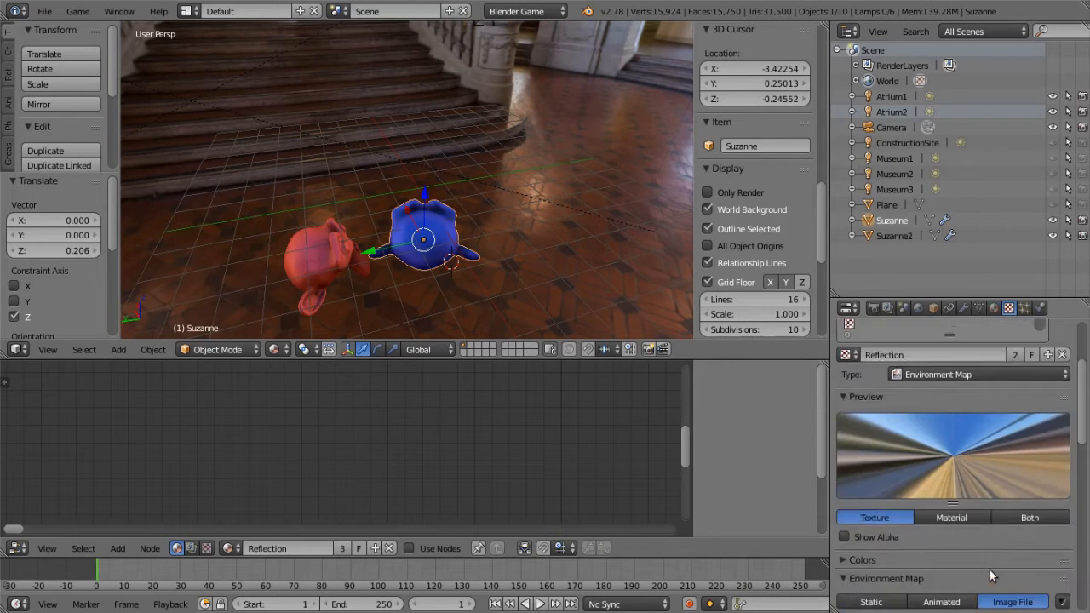
left_click(1049, 499)
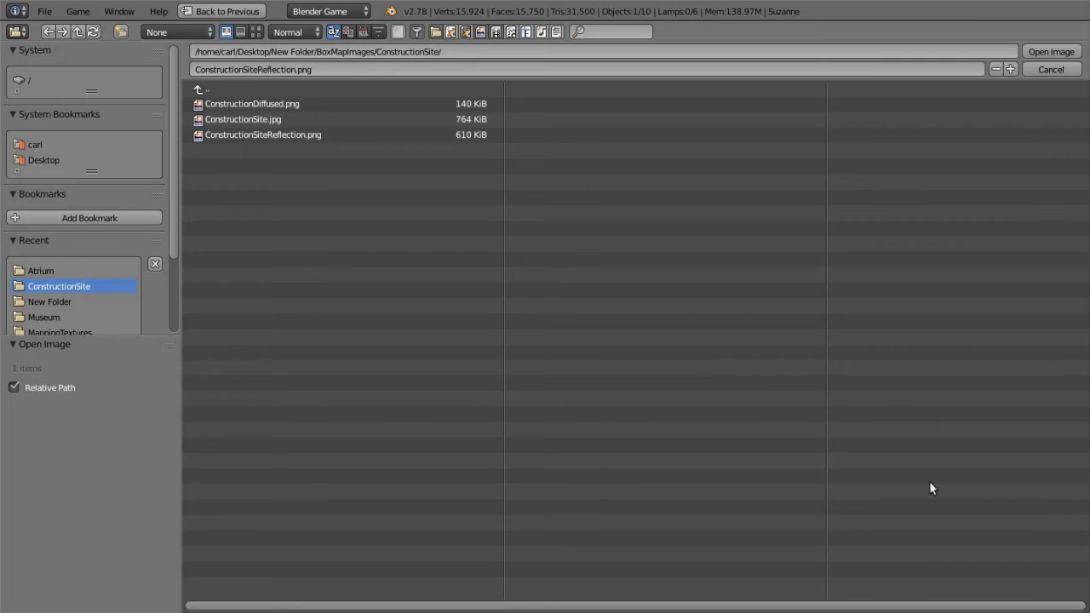
left_click(56, 272)
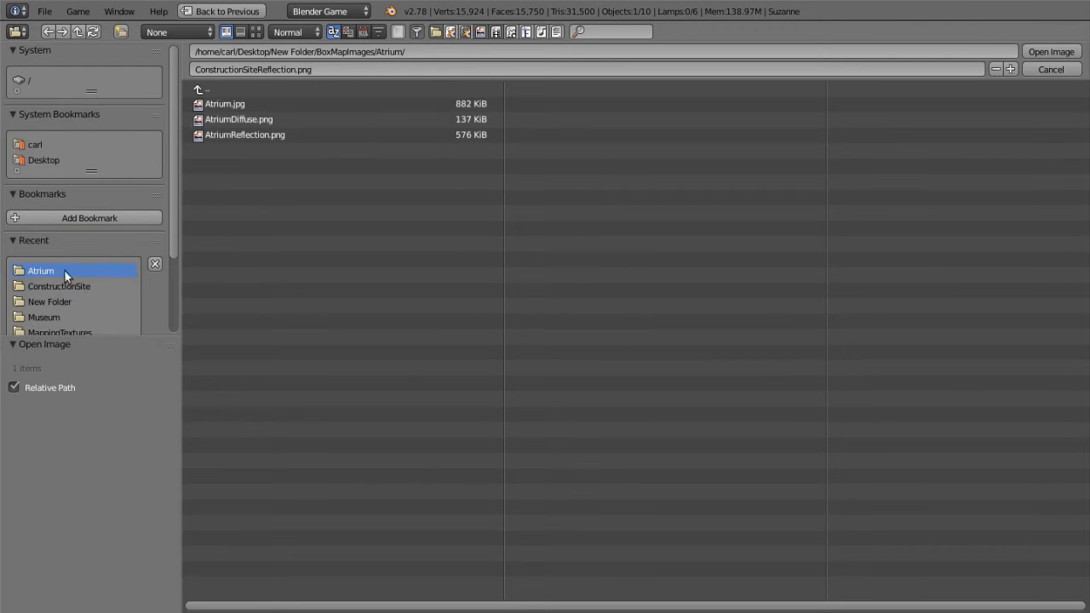
left_click(256, 32)
left_click(539, 138)
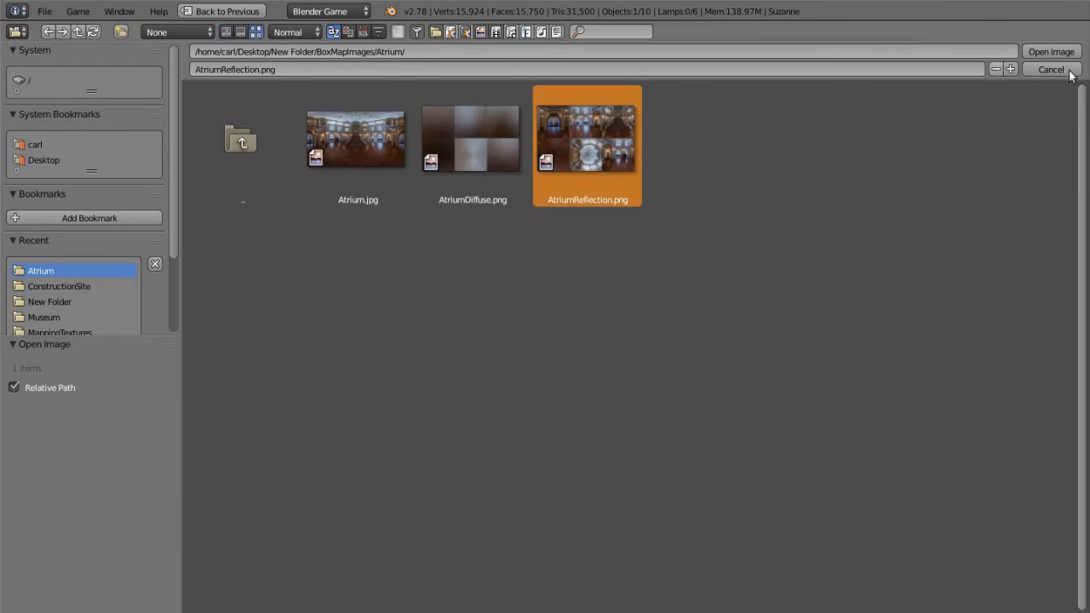
left_click(1049, 52)
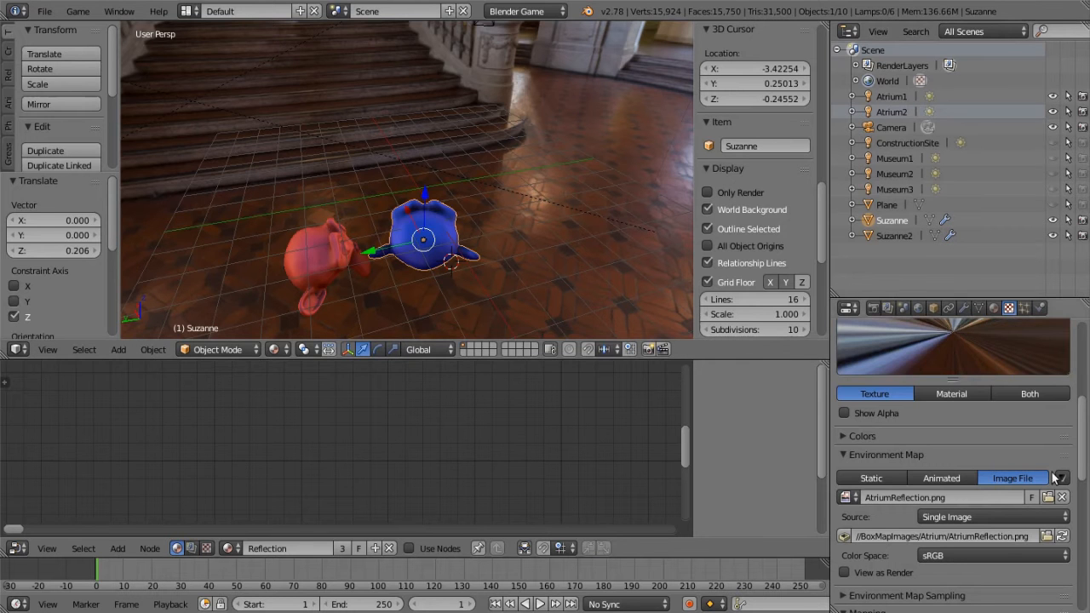
scroll(1028, 477, "up", 10)
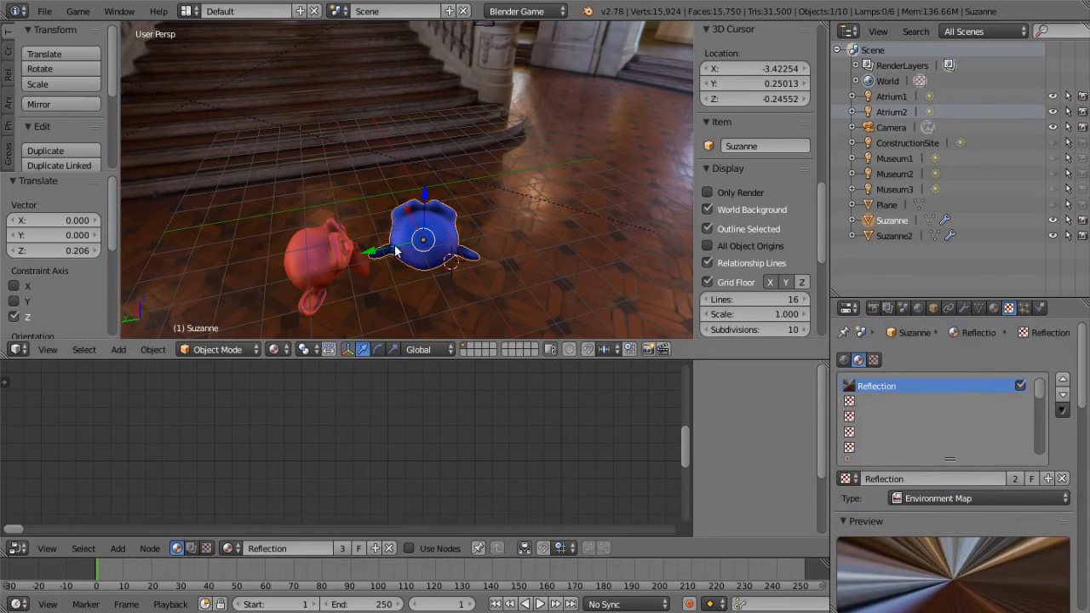
- Replace the environment map image of the blue head's Diffuse material texture with AtriumDiffuse.png from the Atrium folder
left_click(994, 308)
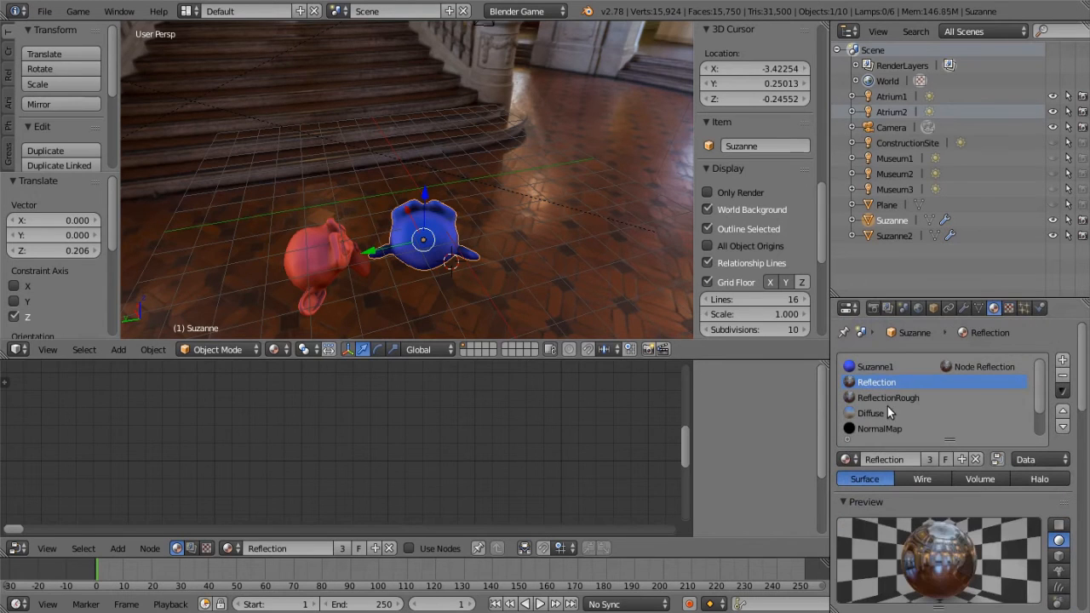
left_click(874, 412)
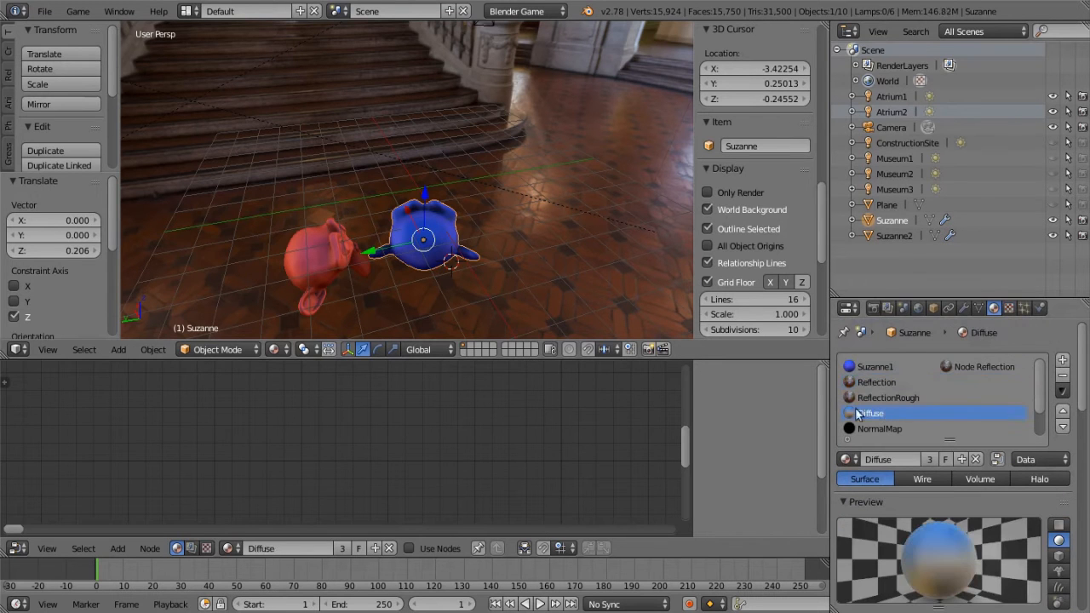
left_click(1009, 309)
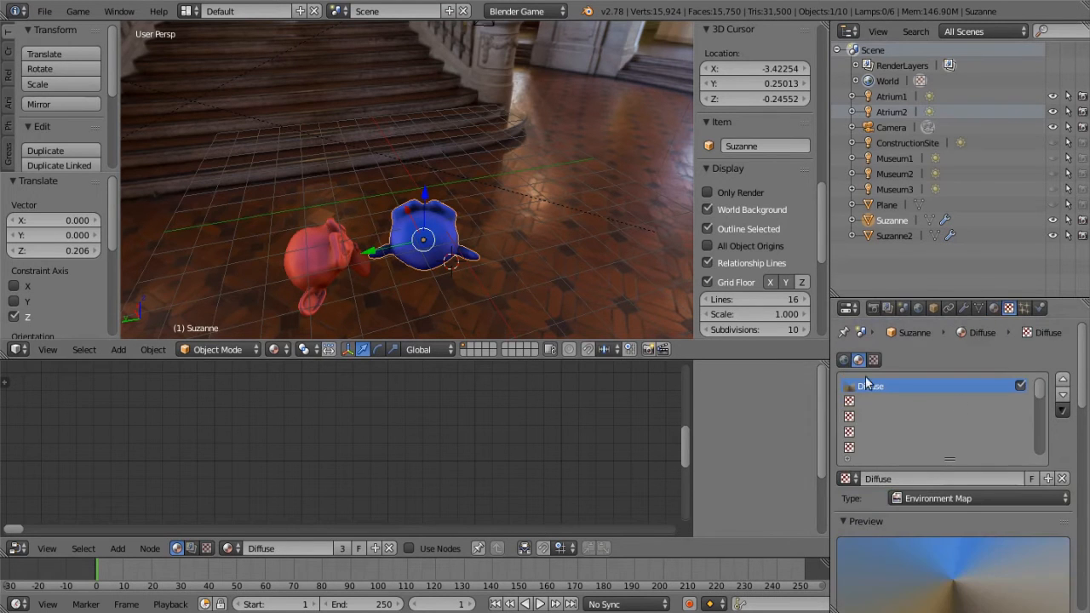
scroll(925, 491, "down", 8)
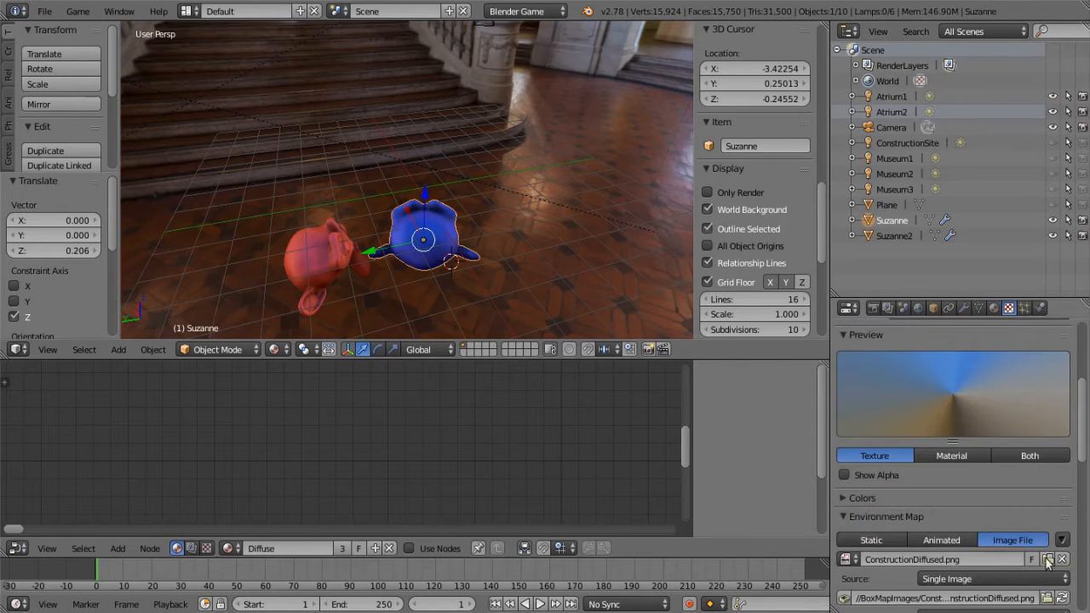
scroll(1054, 490, "down", 3)
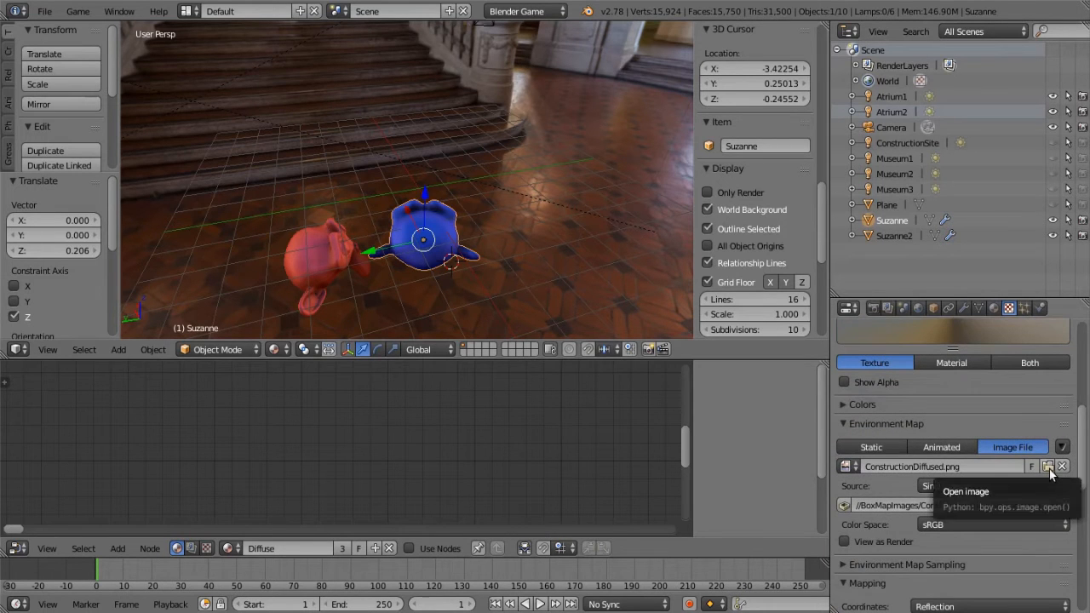
left_click(1048, 468)
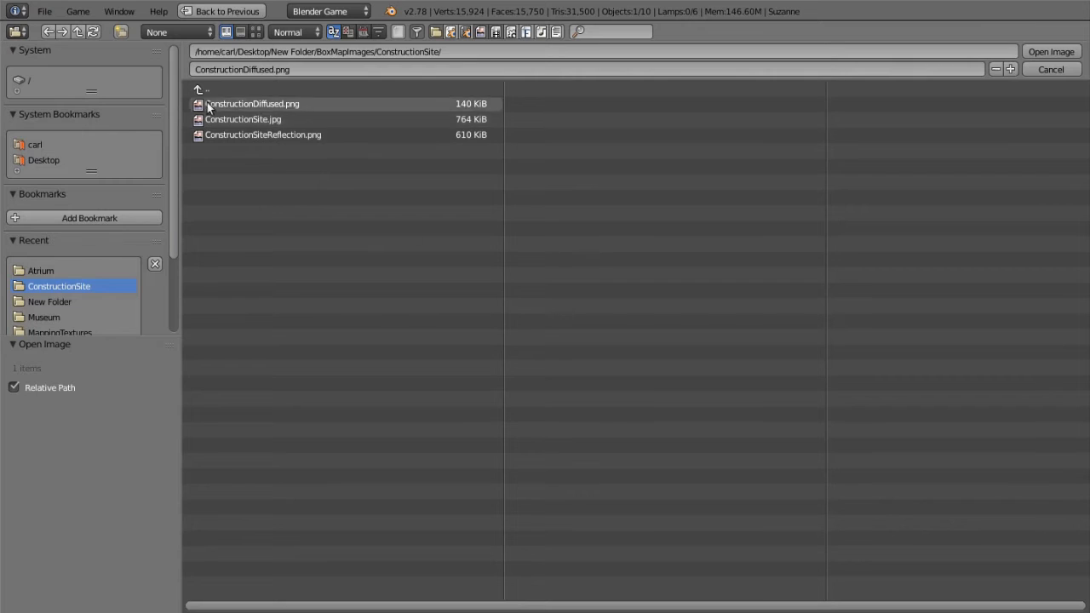
left_click(64, 271)
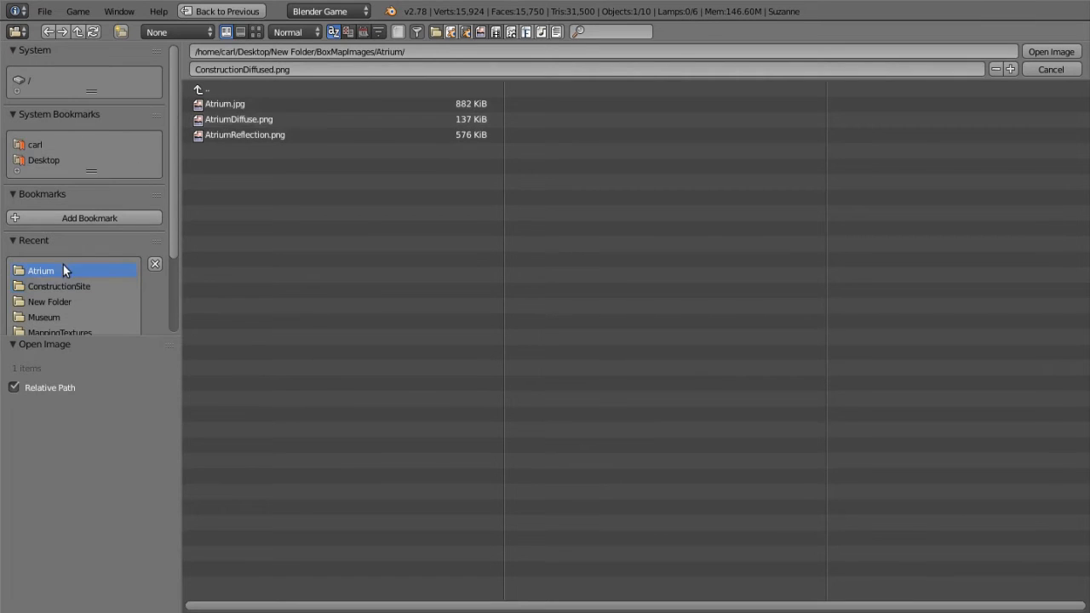
left_click(256, 31)
left_click(486, 140)
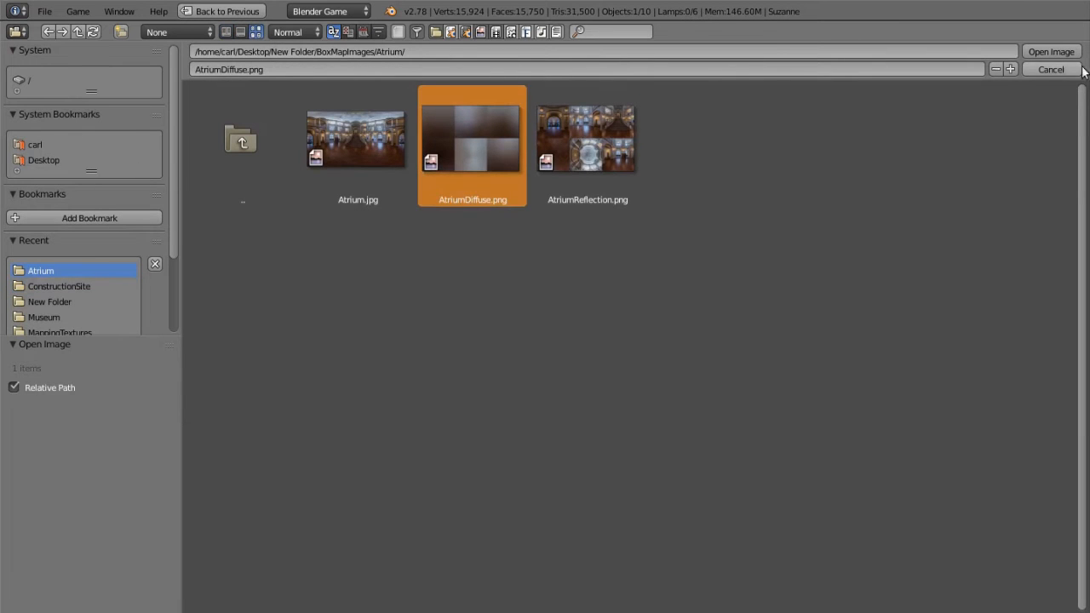
left_click(1051, 52)
- Unhide the Plane and view the two monkey heads with their shadows on it from several angles
middle_click_drag(390, 254, 398, 214)
scroll(290, 221, "up", 4)
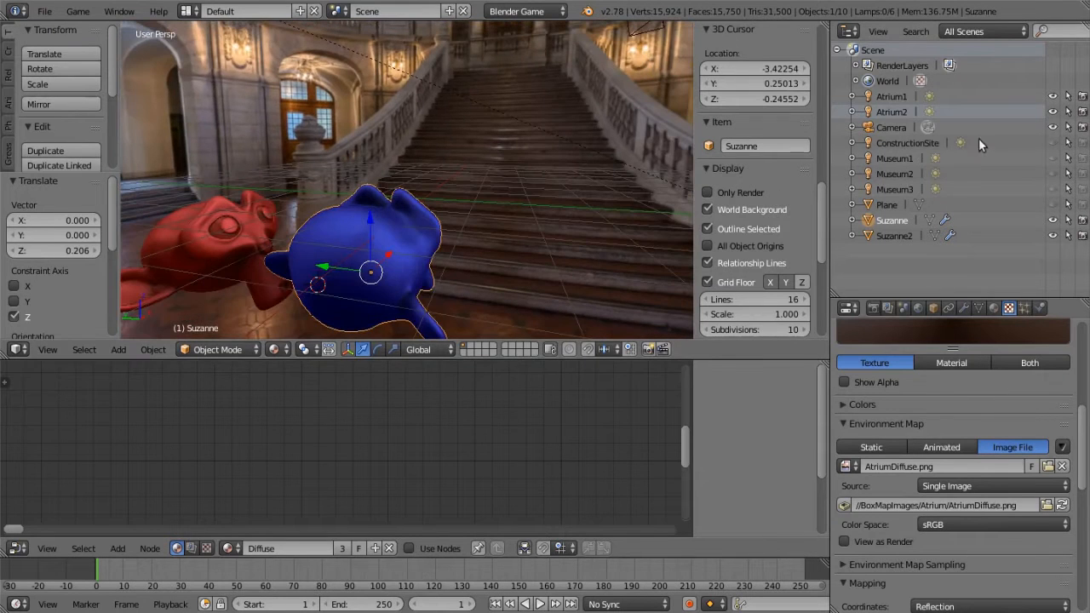
left_click(1053, 205)
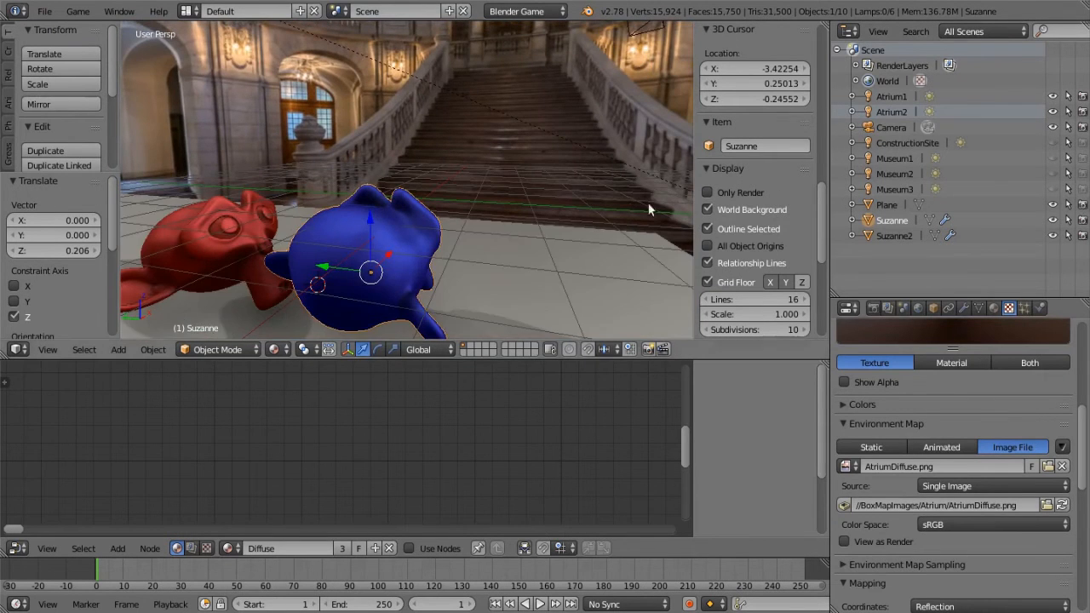
scroll(616, 210, "down", 3)
middle_click_drag(617, 210, 545, 190)
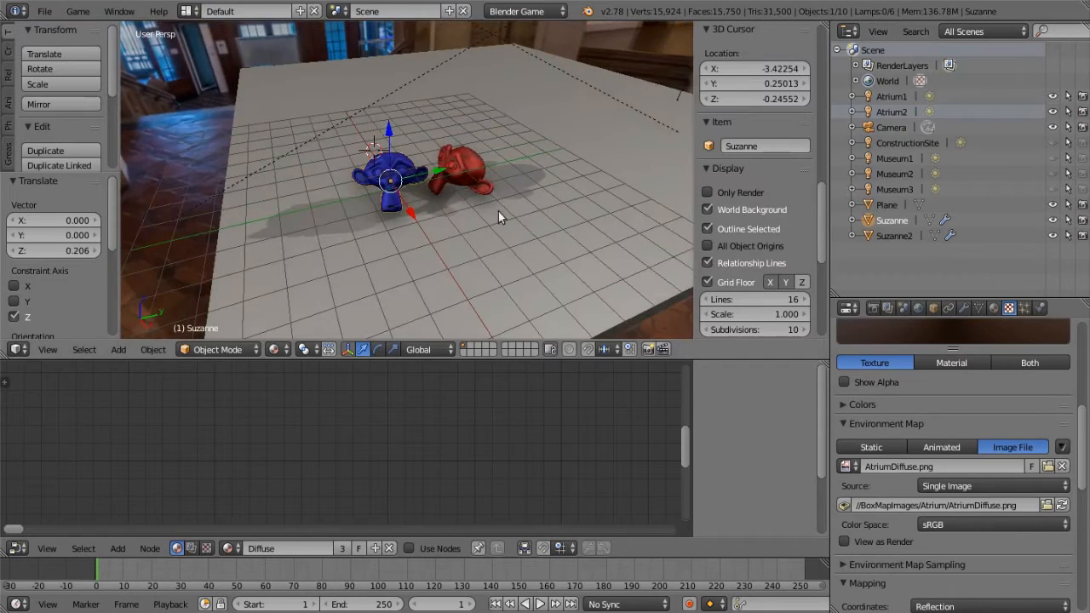
- Turn on Only Render for the viewport and examine the lit heads and the ambient occlusion settings
middle_click_drag(390, 217, 708, 194)
left_click(707, 193)
middle_click_drag(468, 184, 194, 176)
scroll(757, 249, "down", 7)
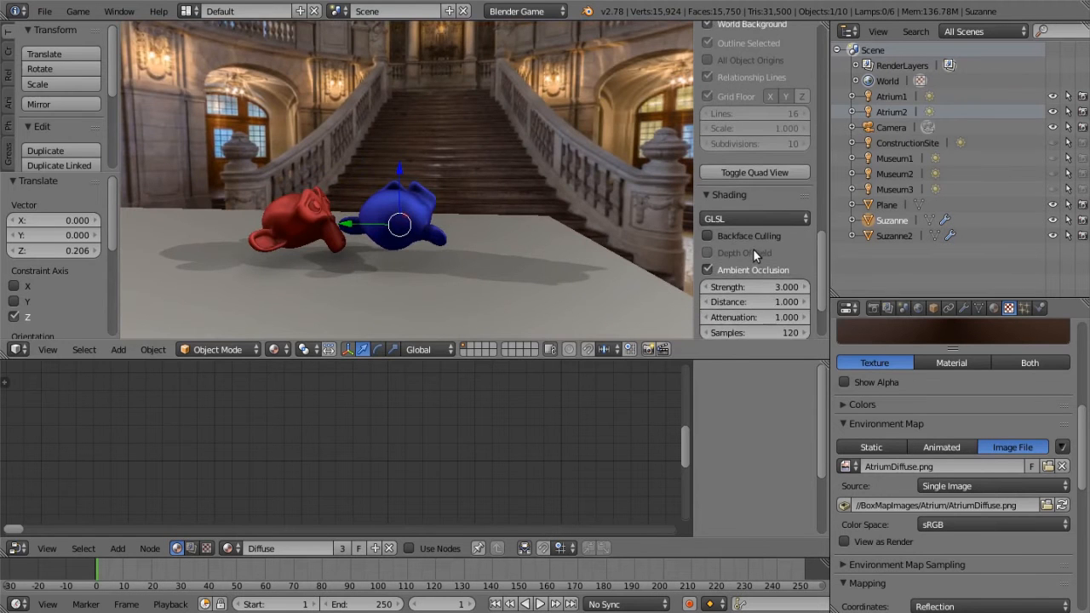
mouse_move(352, 189)
middle_mouse_down()
mouse_move(270, 253)
mouse_move(654, 221)
mouse_move(601, 206)
mouse_move(627, 166)
mouse_move(148, 169)
mouse_move(184, 197)
mouse_move(324, 213)
mouse_move(656, 223)
mouse_move(152, 239)
mouse_move(691, 224)
middle_mouse_up()
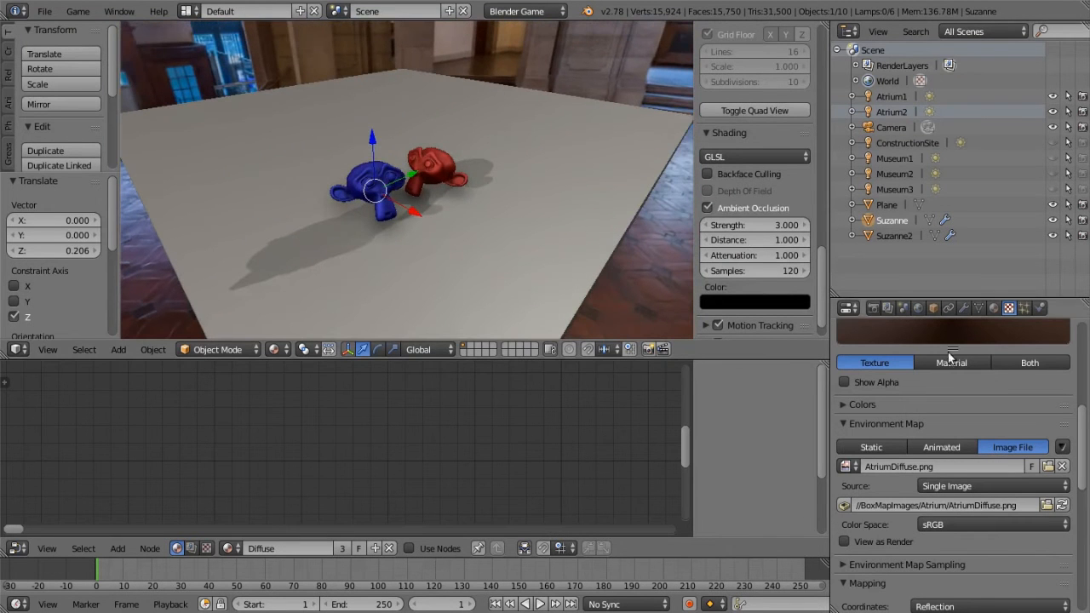
- Hide the Atrium1 and Atrium2 lamps from view and render, and make Museum1, Museum2 and Museum3 visible and renderable
left_click(918, 308)
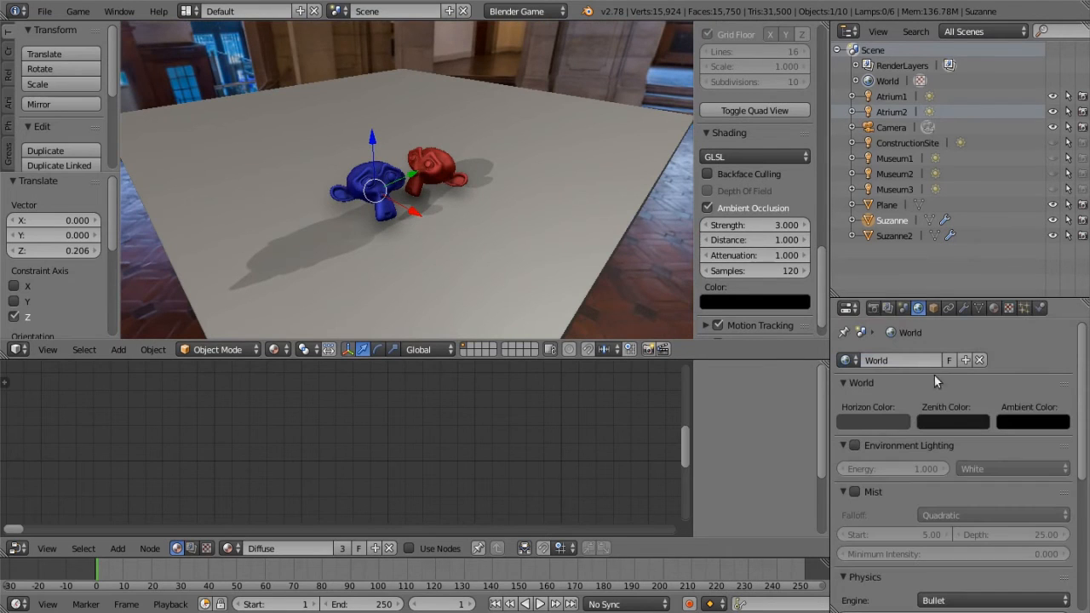
left_click(1083, 112)
left_click(1084, 96)
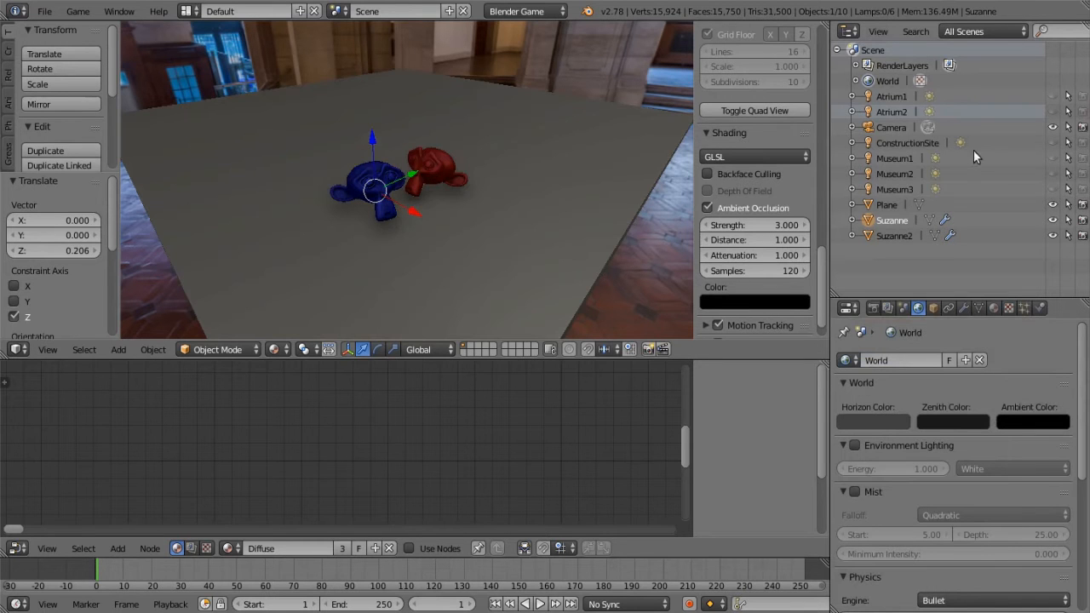
left_click(1083, 189)
left_click(1083, 174)
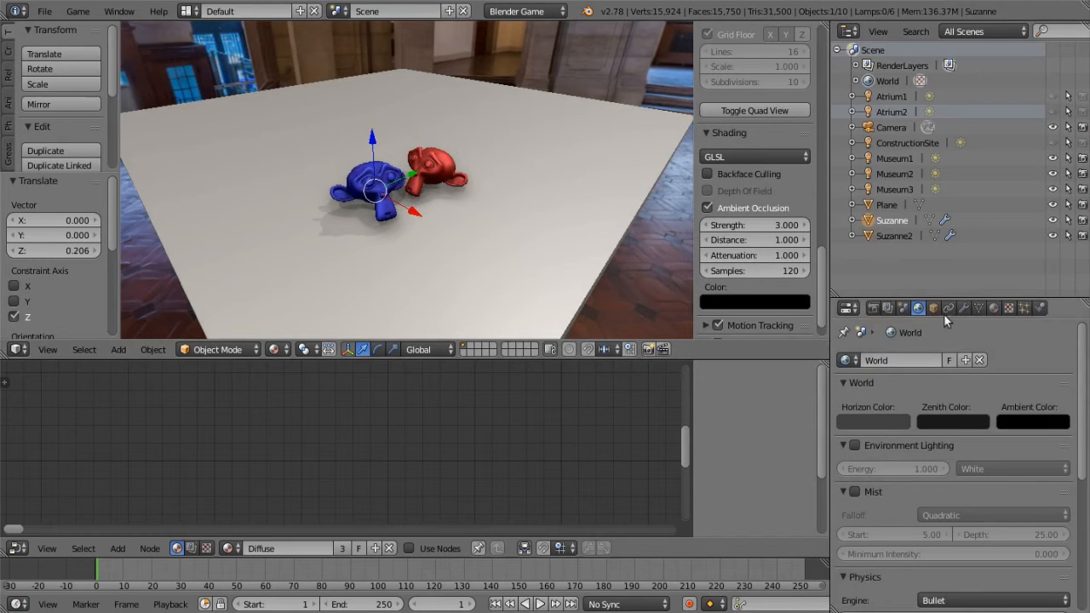
- Replace the world background texture's image with Museum.jpg from the Museum folder and view the scene against it
left_click(1009, 307)
scroll(950, 391, "up", 4)
scroll(1001, 481, "down", 2)
left_click(1048, 509)
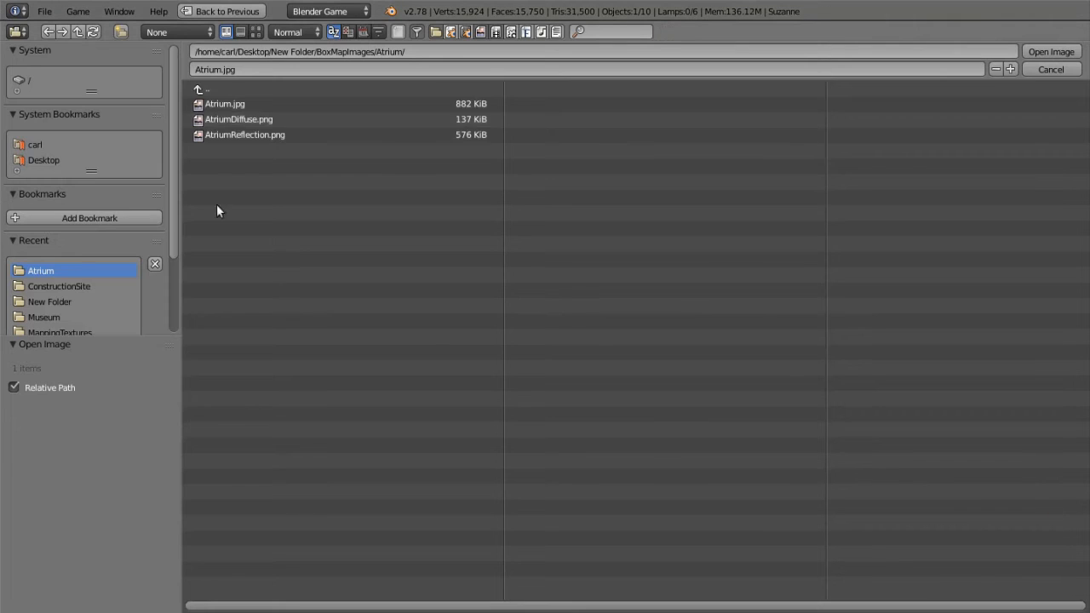
left_click(42, 317)
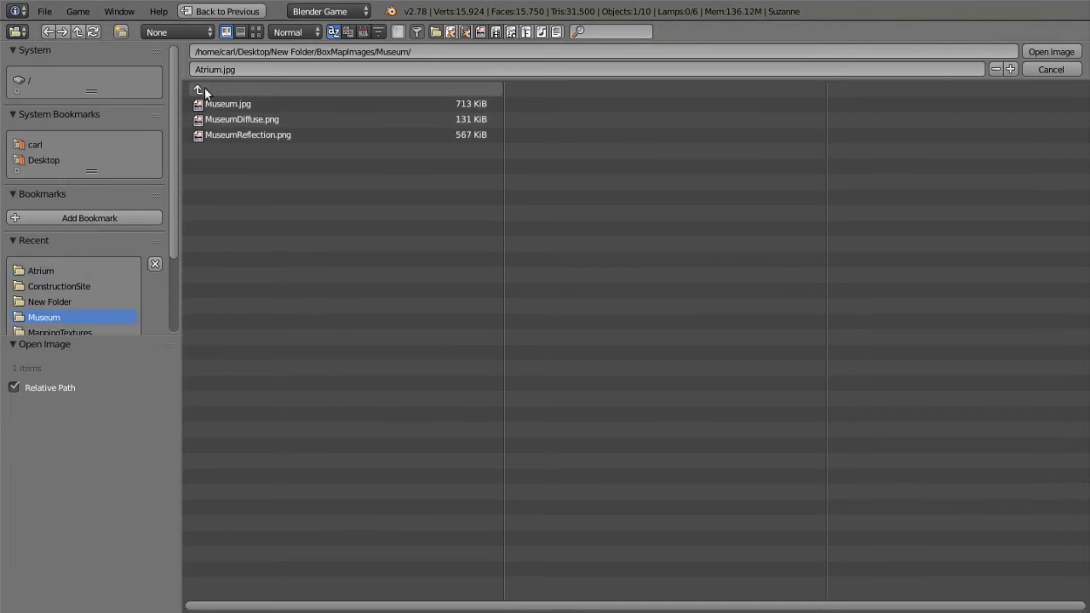
left_click(255, 32)
left_click(319, 153)
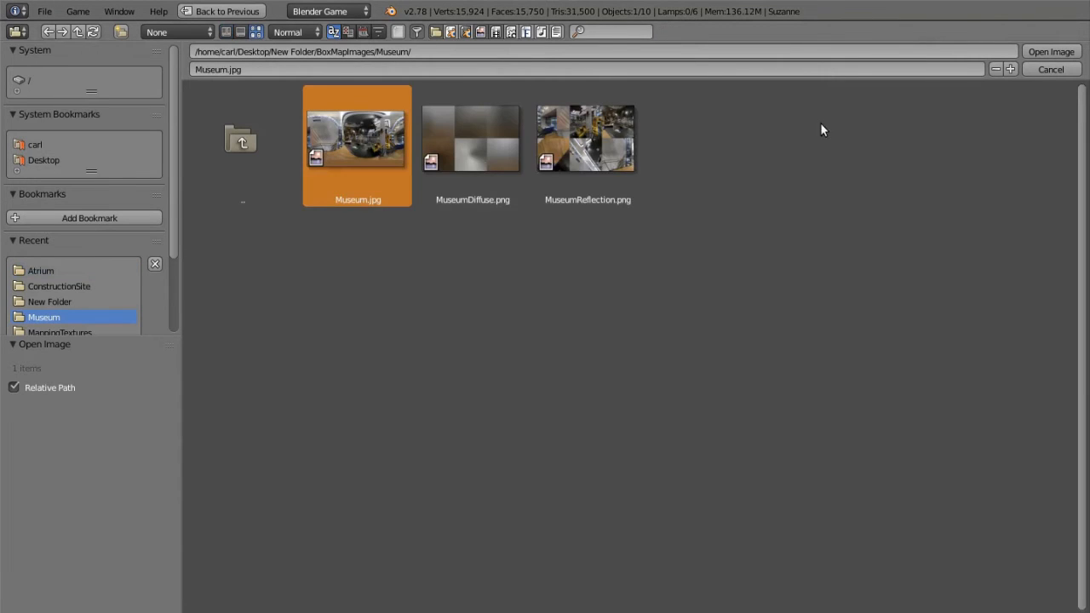
left_click(1051, 51)
middle_click_drag(562, 170, 443, 217)
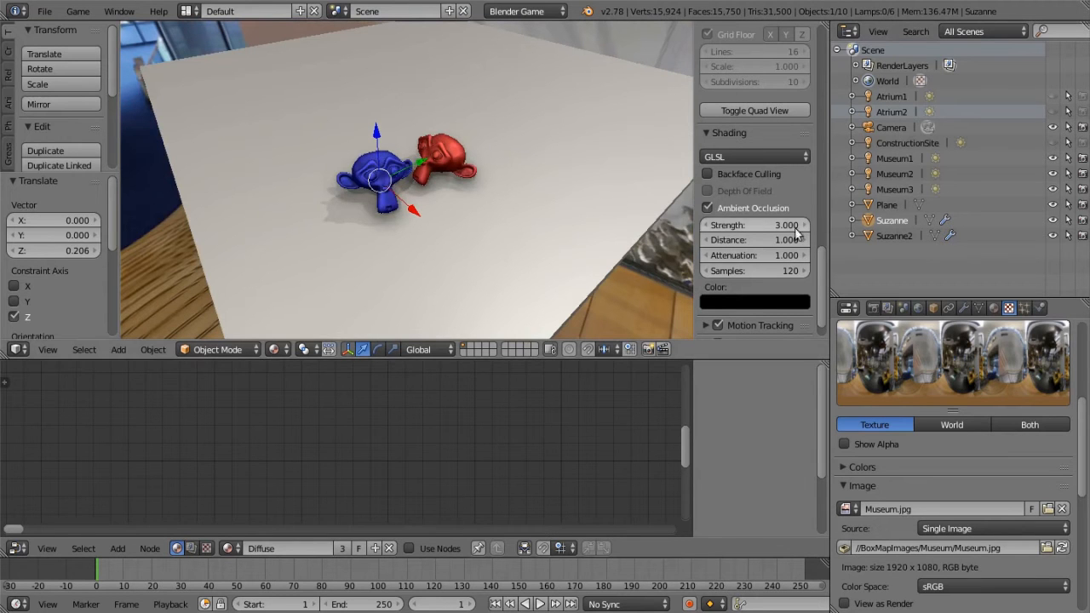
left_click(879, 205)
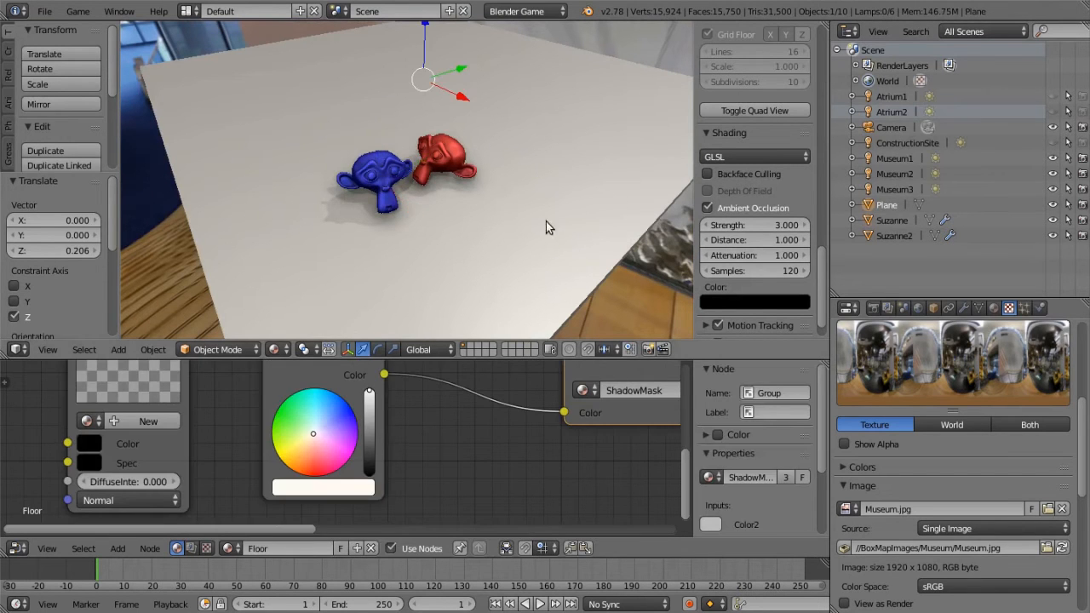
left_click(994, 308)
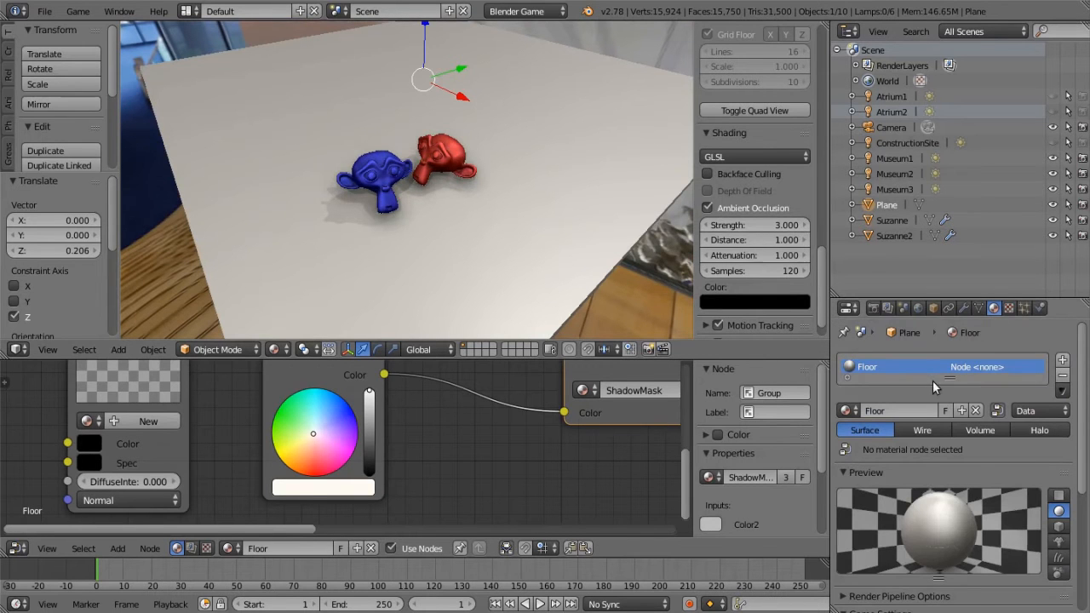
scroll(943, 501, "down", 3)
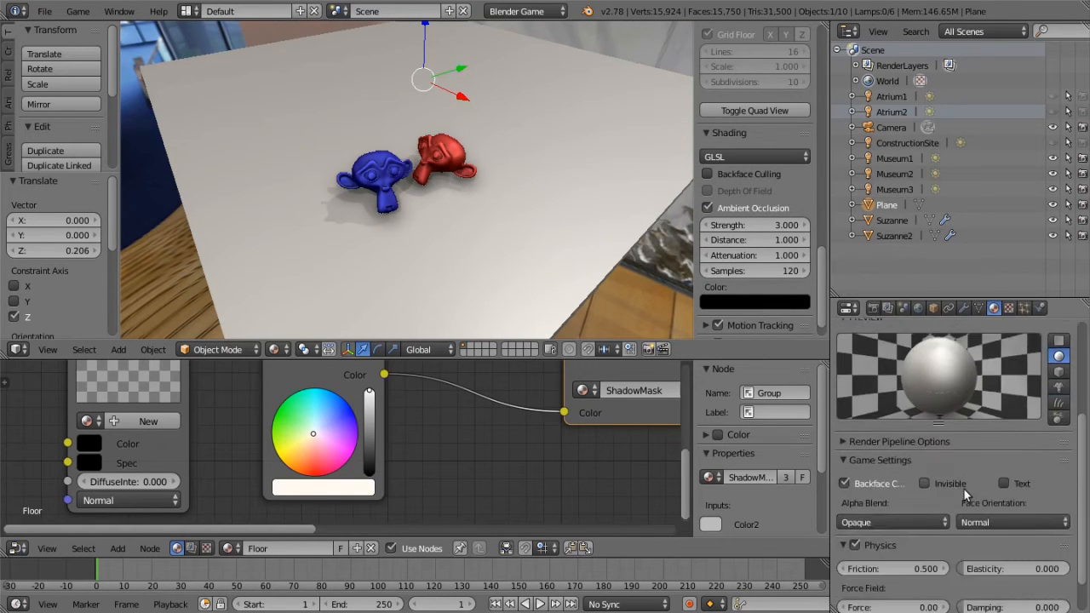
scroll(943, 501, "up", 3)
- Select Suzanne and replace its Diffuse material's environment map image with MuseumDiffuse.png from the Museum folder
left_click(892, 221)
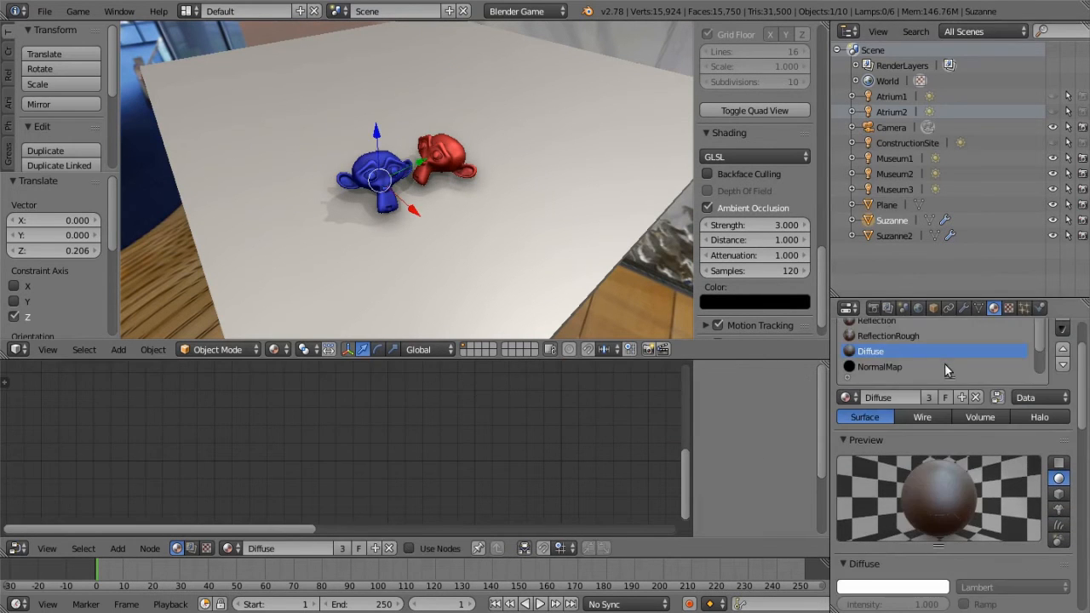
scroll(1065, 379, "up", 2)
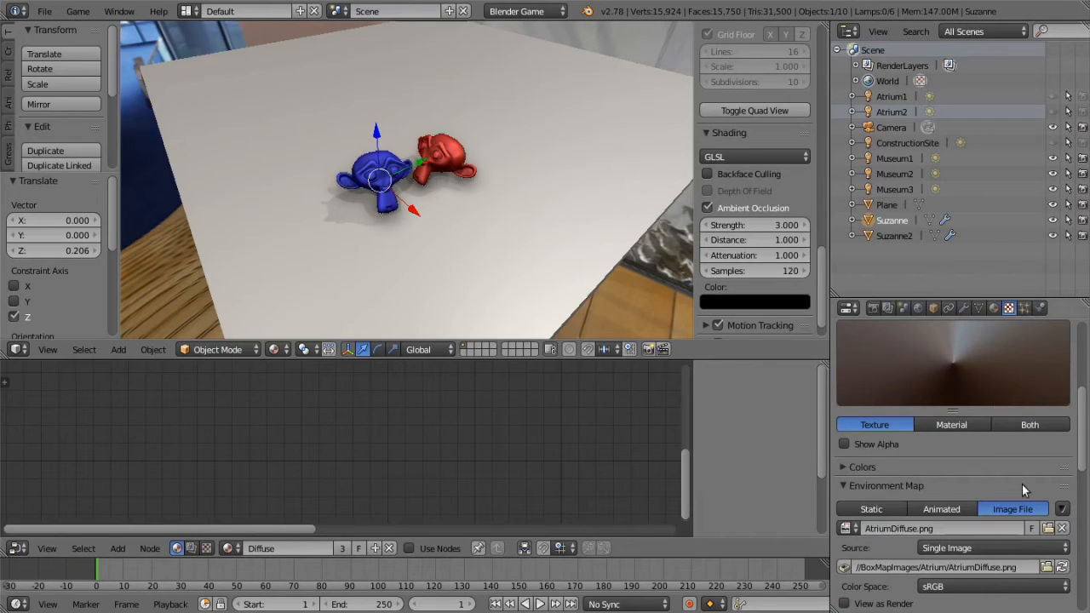
left_click(1048, 528)
left_click(55, 270)
left_click(257, 32)
left_click(501, 131)
left_click(1051, 52)
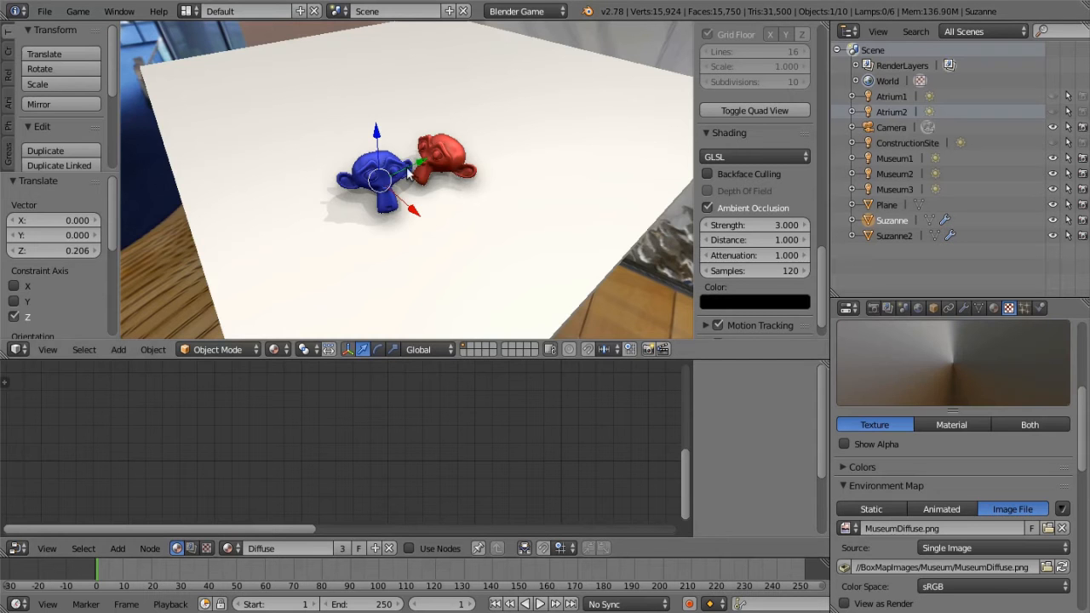
- Hide the Plane from view and examine both Suzanne heads against the Museum background
middle_click_drag(385, 131, 633, 186)
right_click(633, 186)
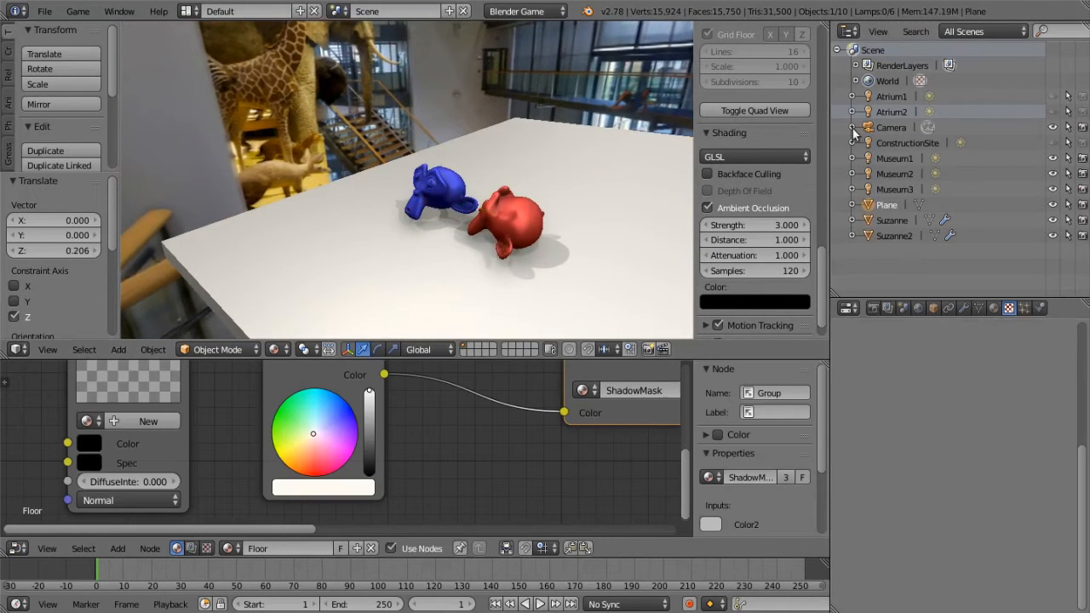
left_click(1052, 204)
middle_click_drag(560, 213, 394, 175)
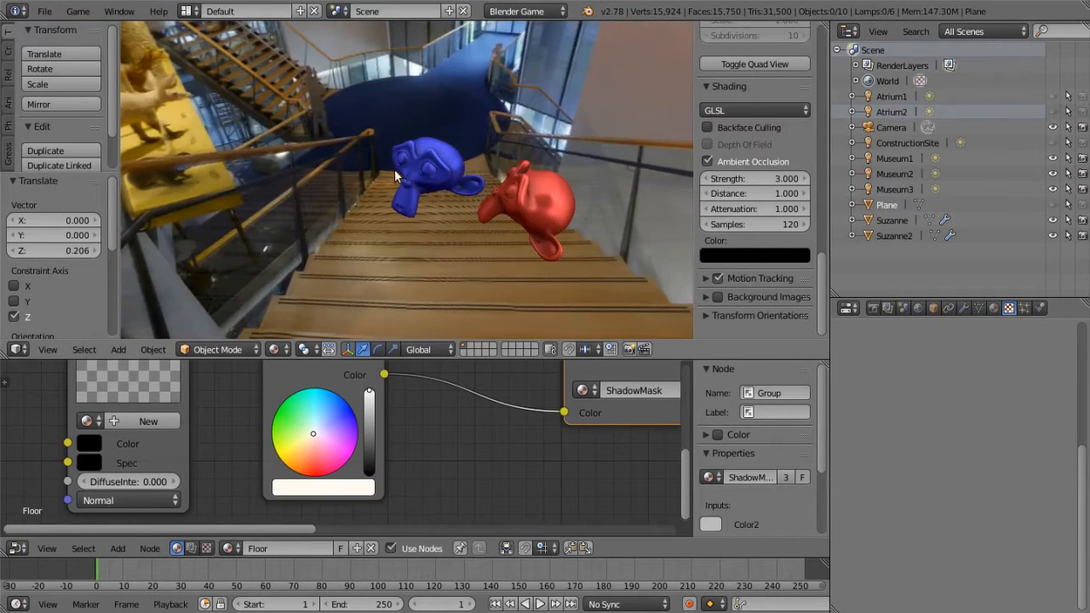
scroll(499, 203, "down", 2)
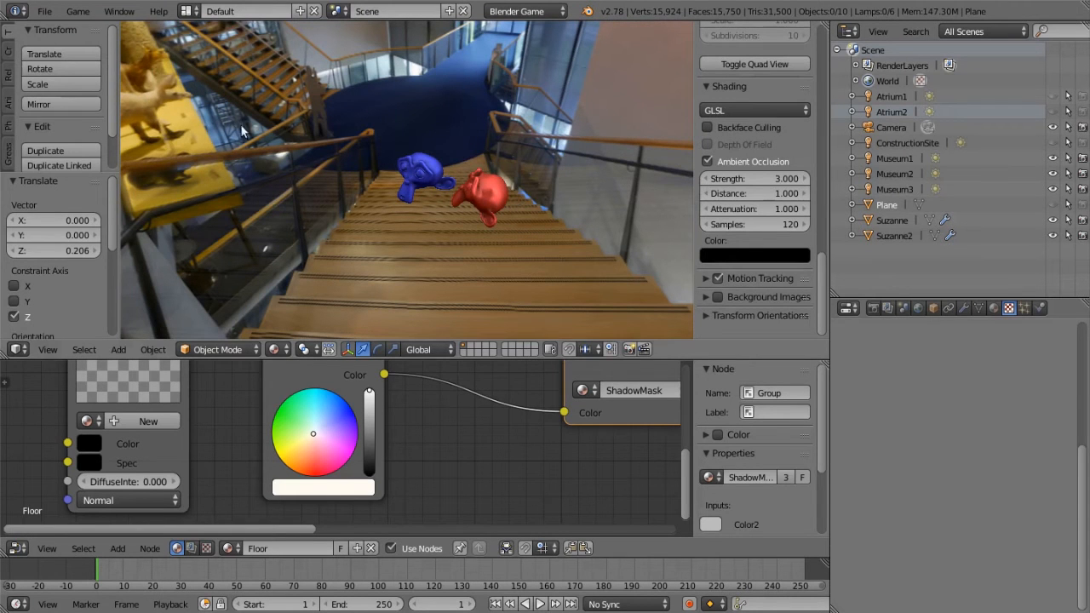
- Save the current scene and start a new one by reloading the start-up file
left_click(44, 11)
left_click(84, 130)
left_click(44, 11)
left_click(79, 30)
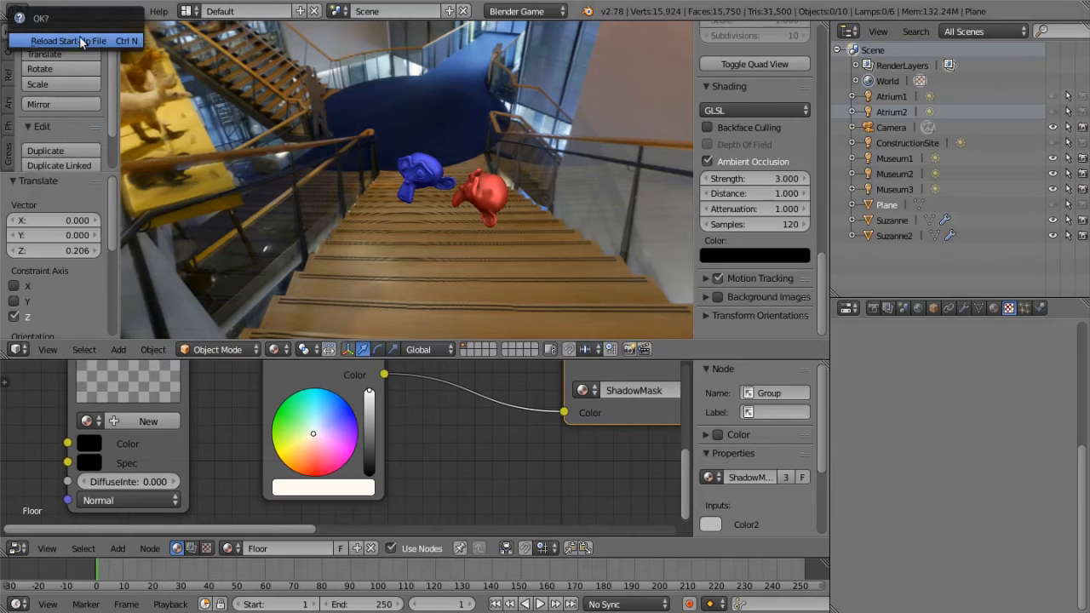
left_click(81, 41)
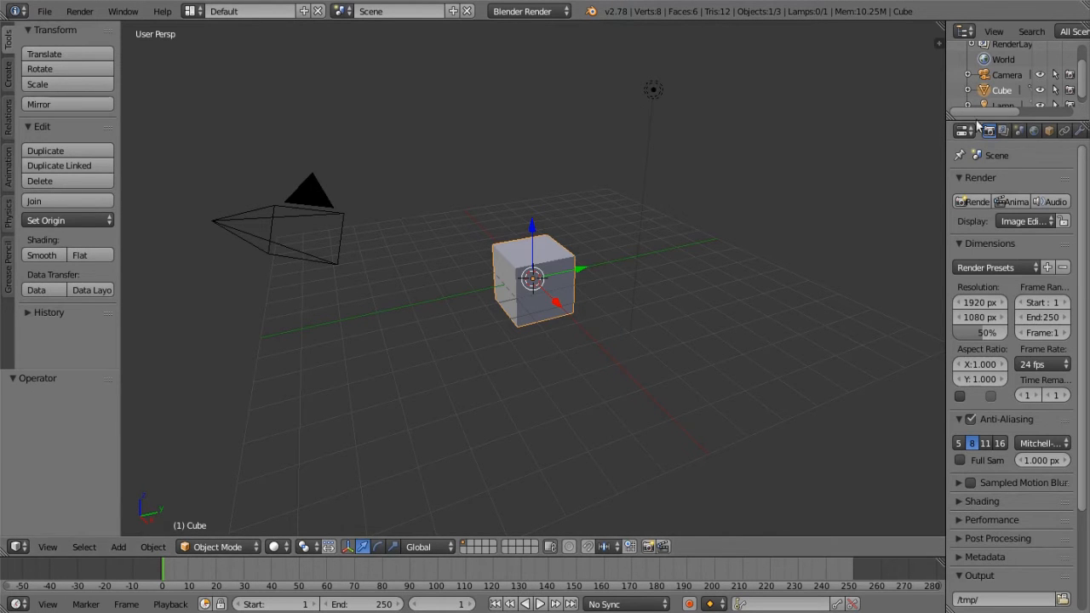
- Set the viewport's shading mode to GLSL and switch its display to Texture shading
key("n")
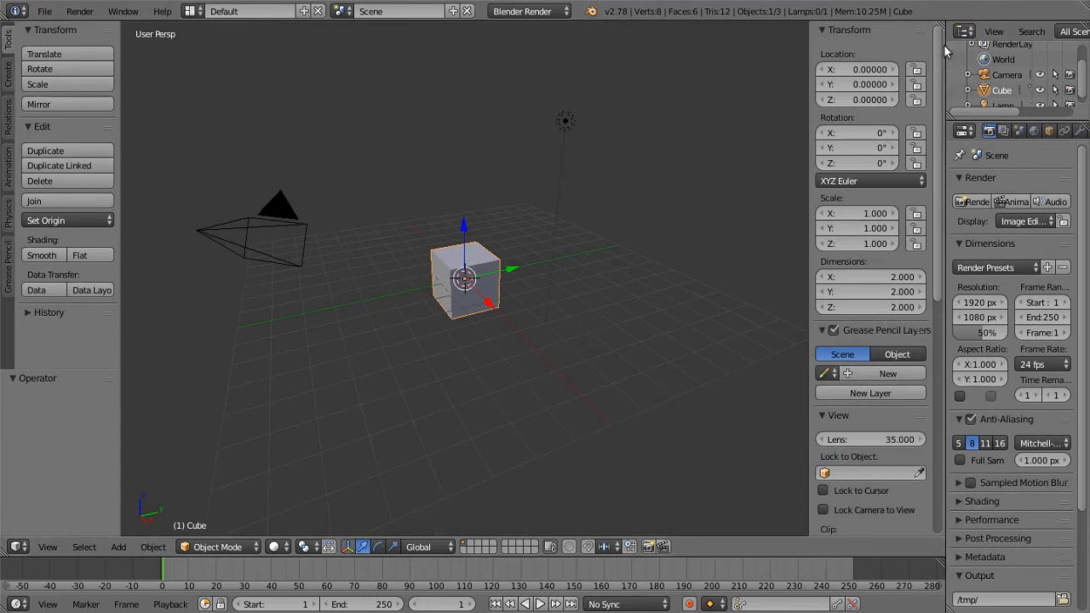
scroll(889, 478, "down", 10)
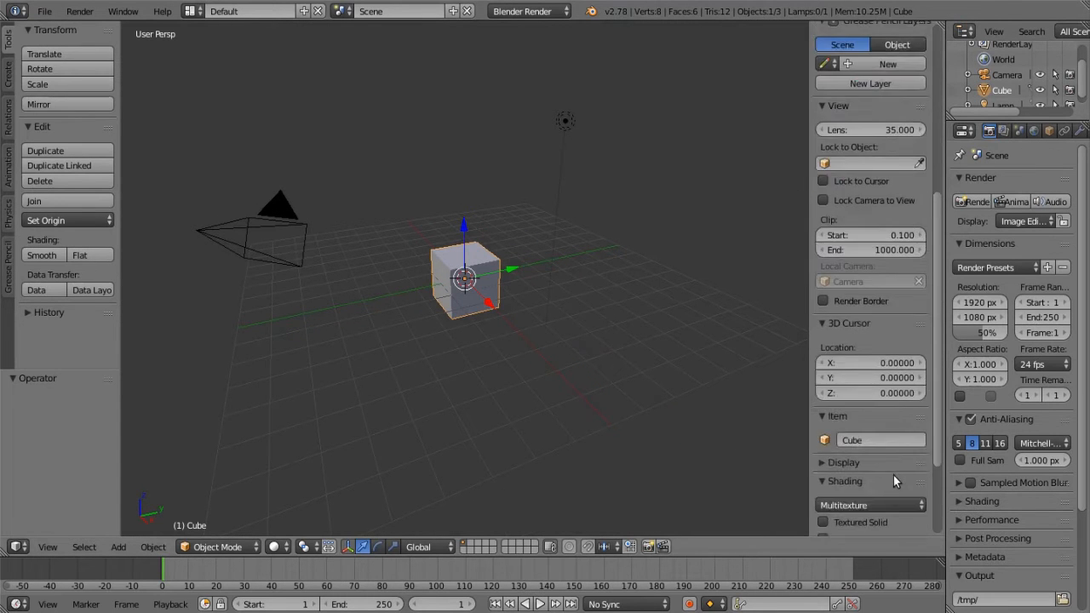
scroll(891, 477, "down", 4)
left_click(861, 380)
left_click(852, 364)
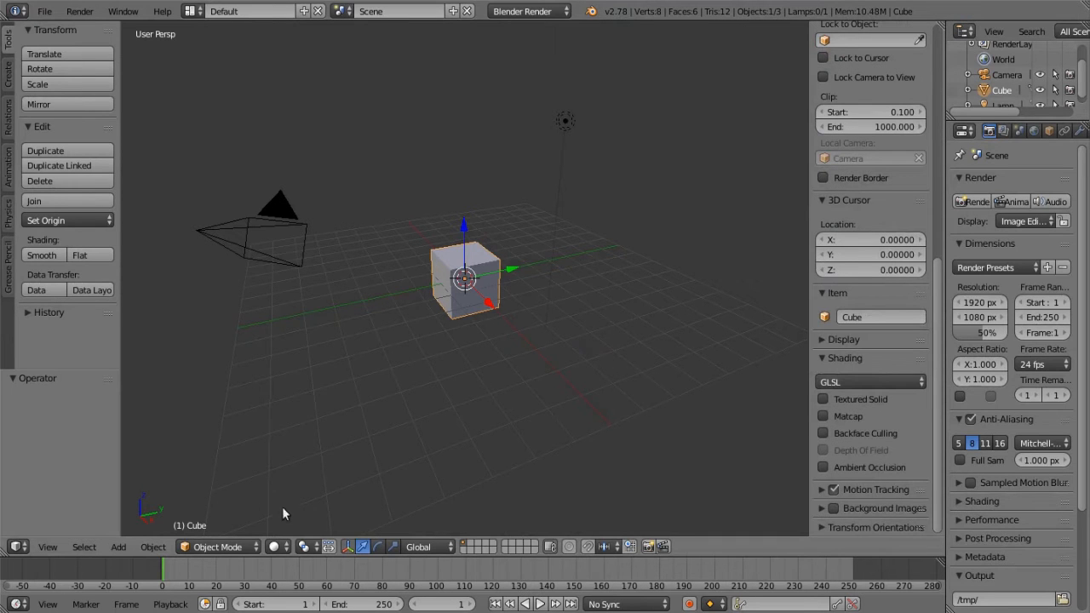
left_click(276, 547)
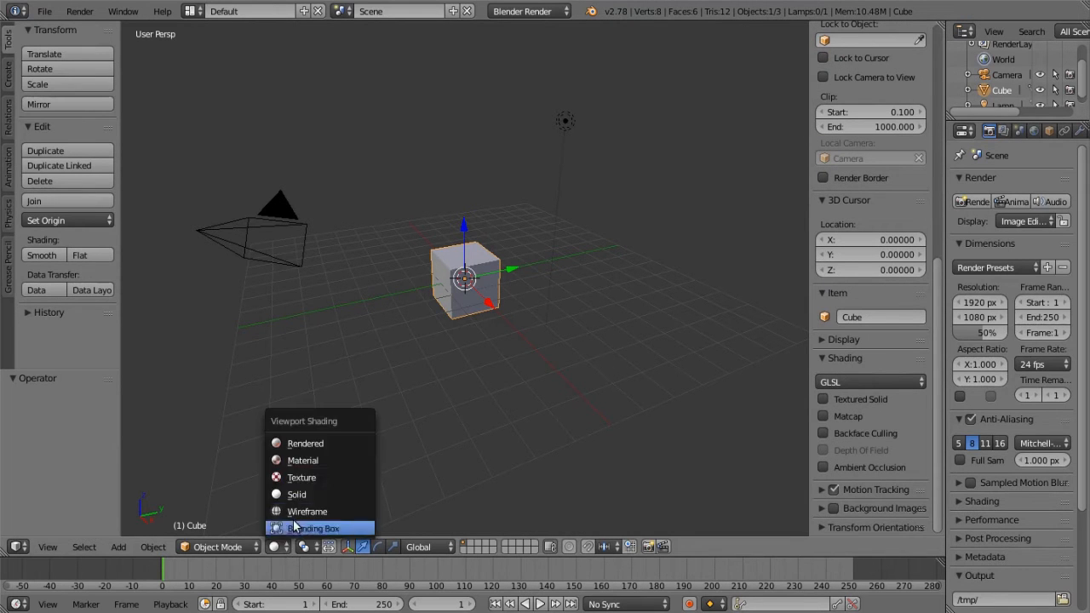
left_click(291, 477)
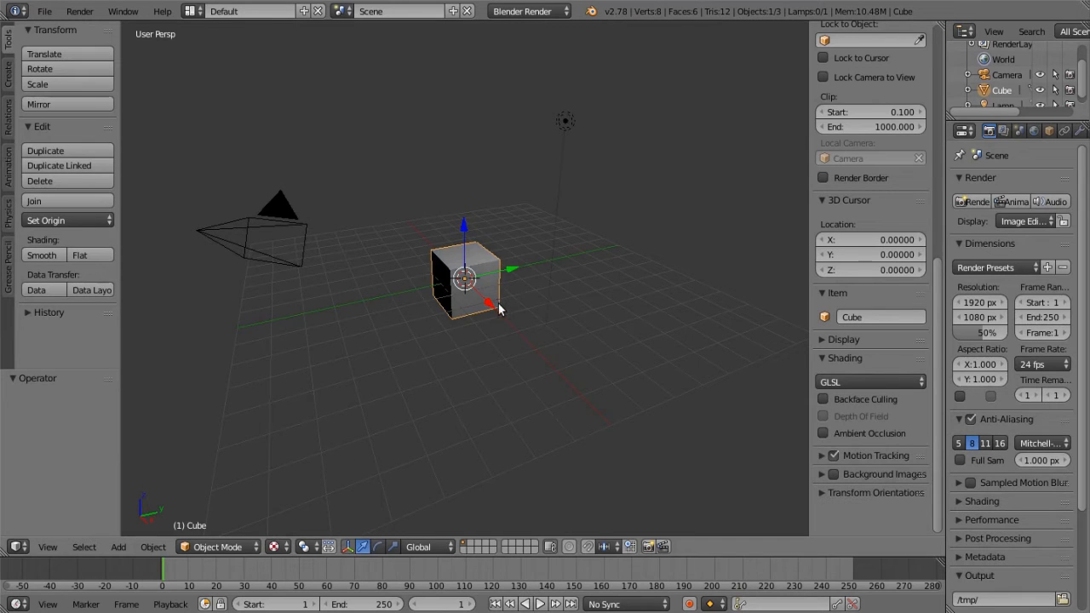
- Delete the default cube and add a Monkey mesh in its place at the scene's centre
scroll(618, 128, "down", 2)
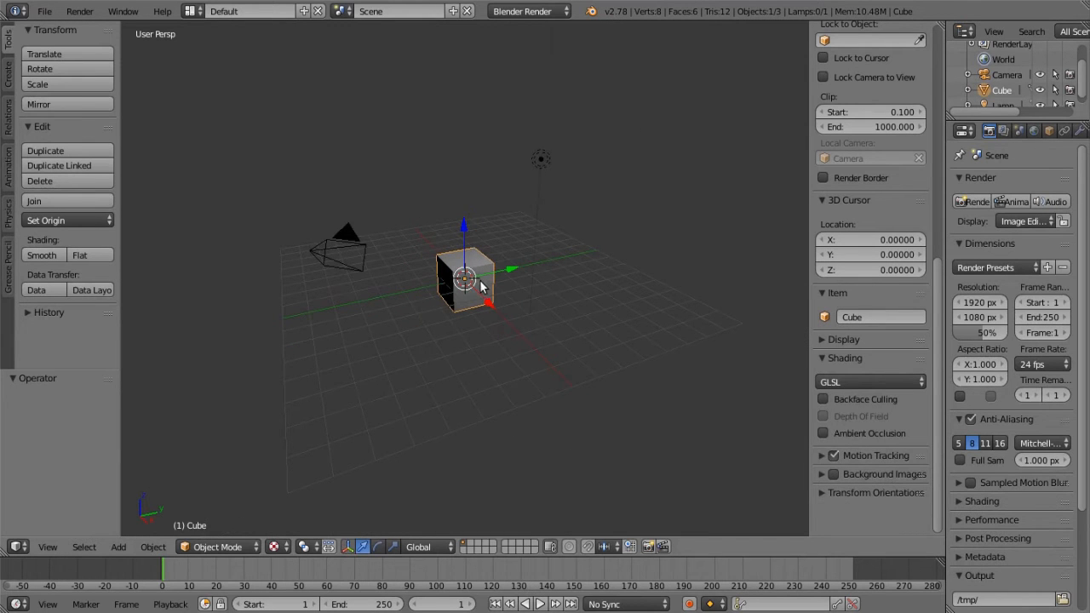
key("x")
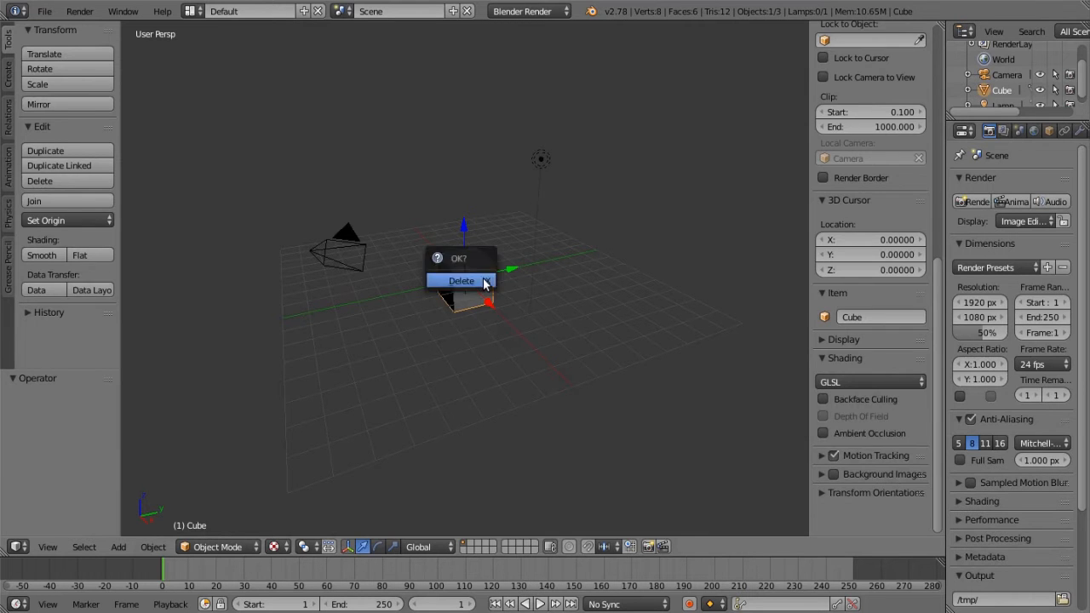
left_click(483, 283)
left_click(118, 546)
mouse_move(138, 528)
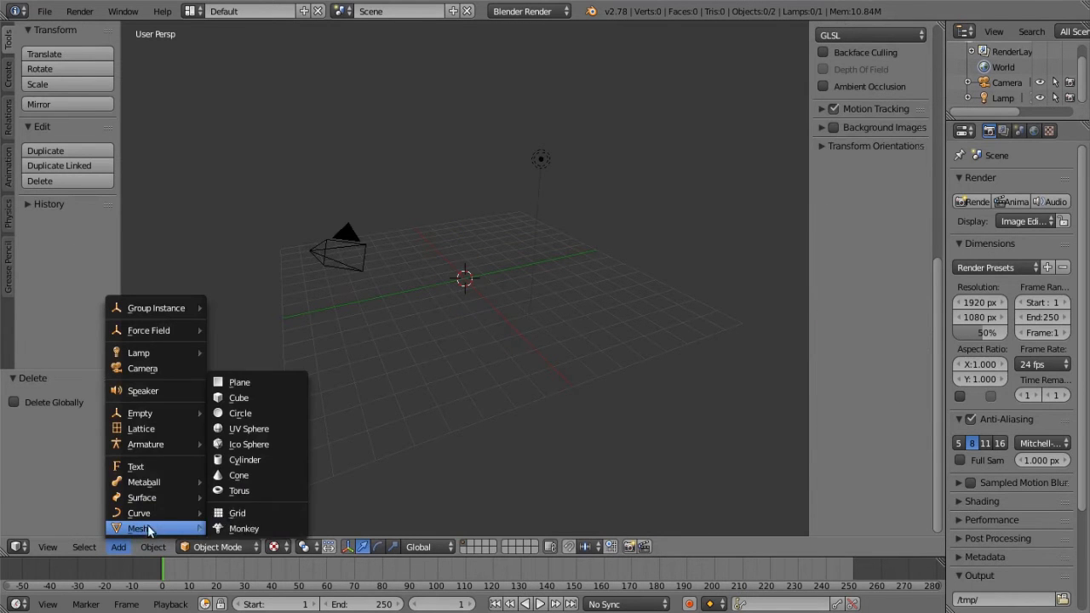
left_click(264, 527)
scroll(477, 377, "up", 4)
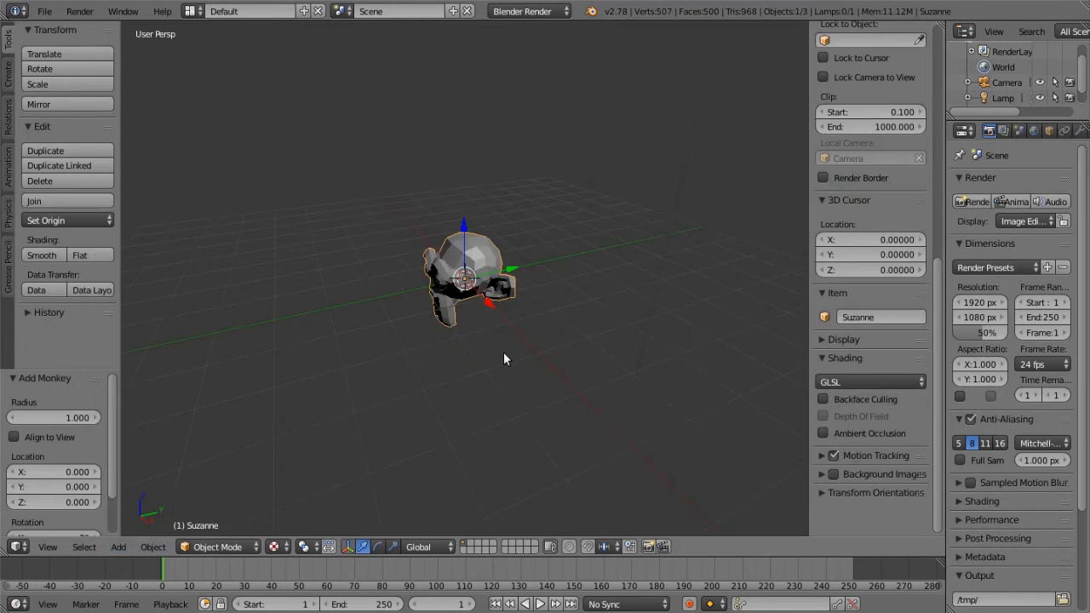
- Rotate the monkey about -42° around the global X axis and scale it up uniformly by about 1.62
key("r")
key("x")
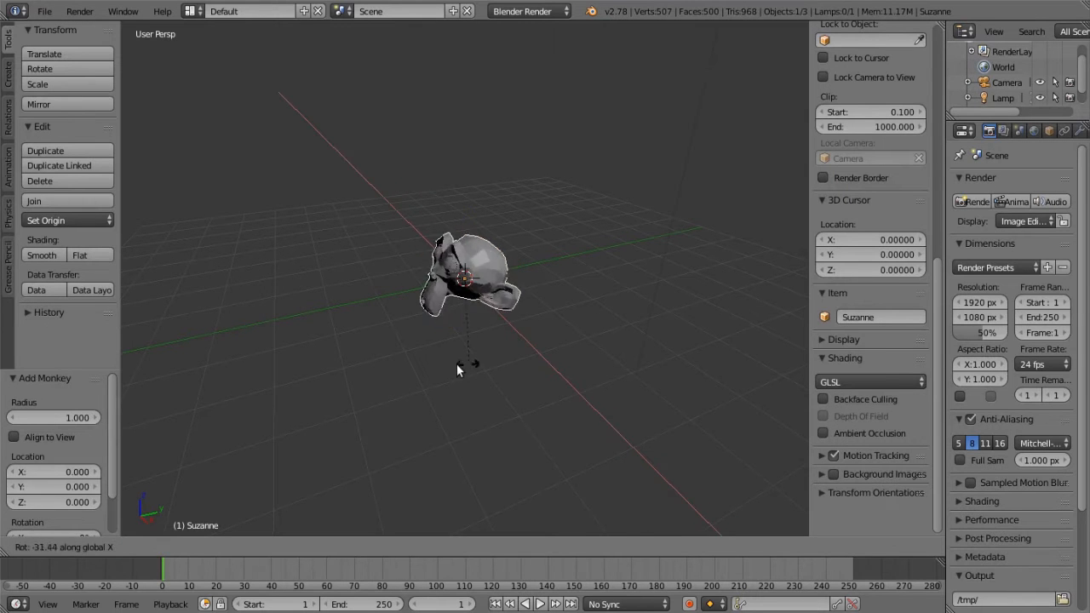
left_click(452, 370)
key("s")
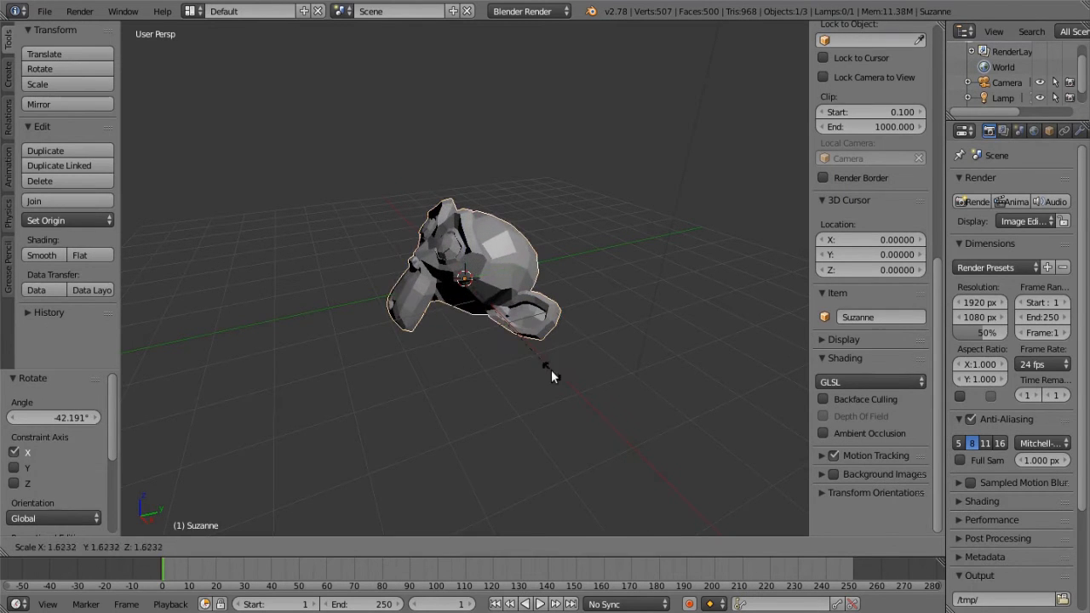
left_click(551, 370)
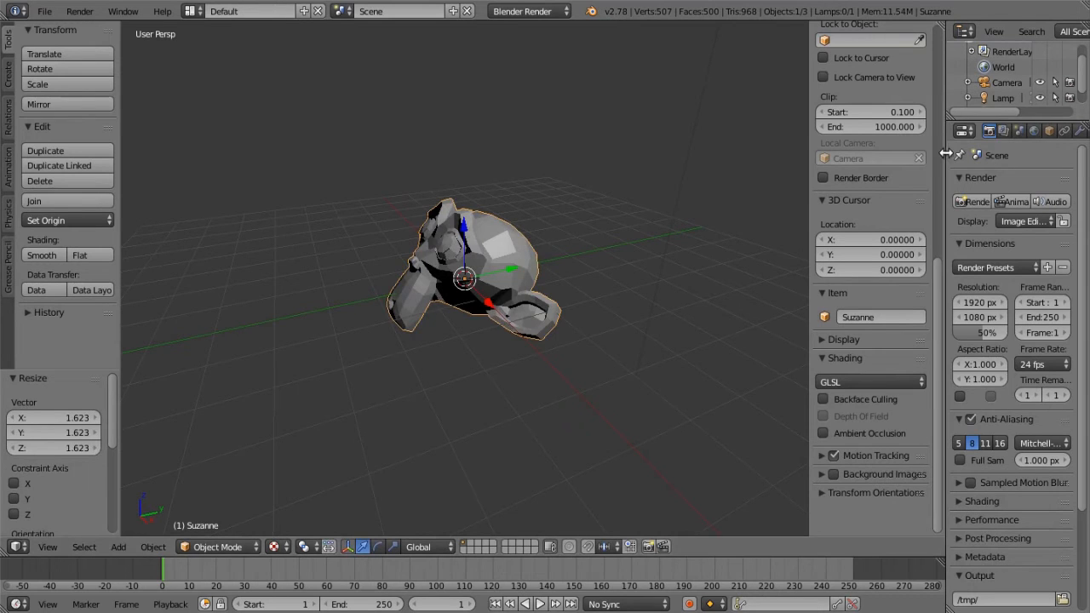
- Add a Subdivision Surface modifier with 2 view subdivisions to Suzanne and shade the mesh smooth
left_click_drag(943, 158, 848, 158)
left_click(982, 132)
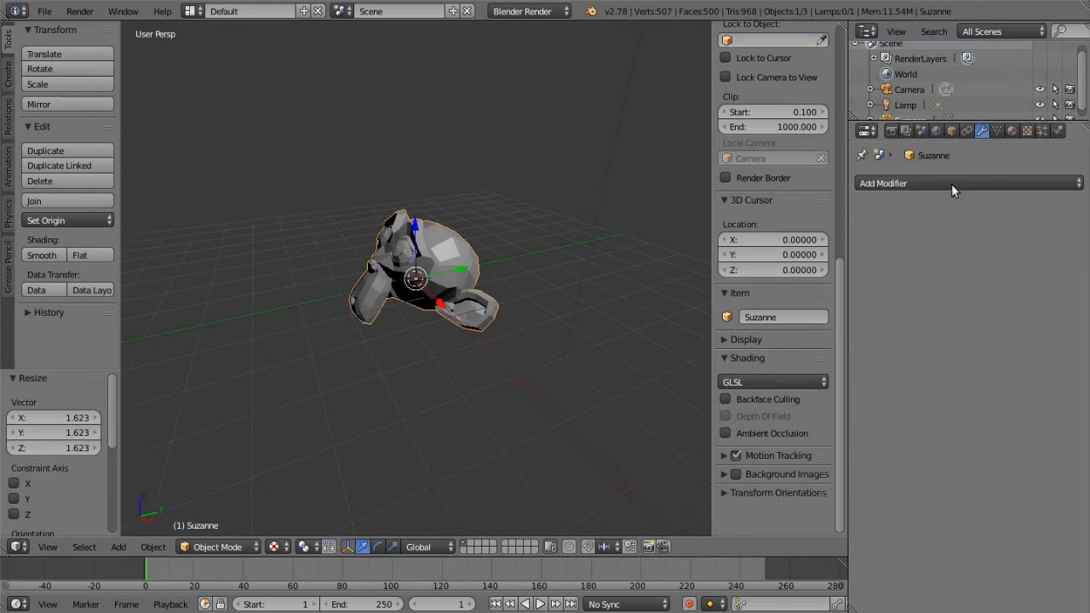
left_click(935, 184)
left_click(829, 441)
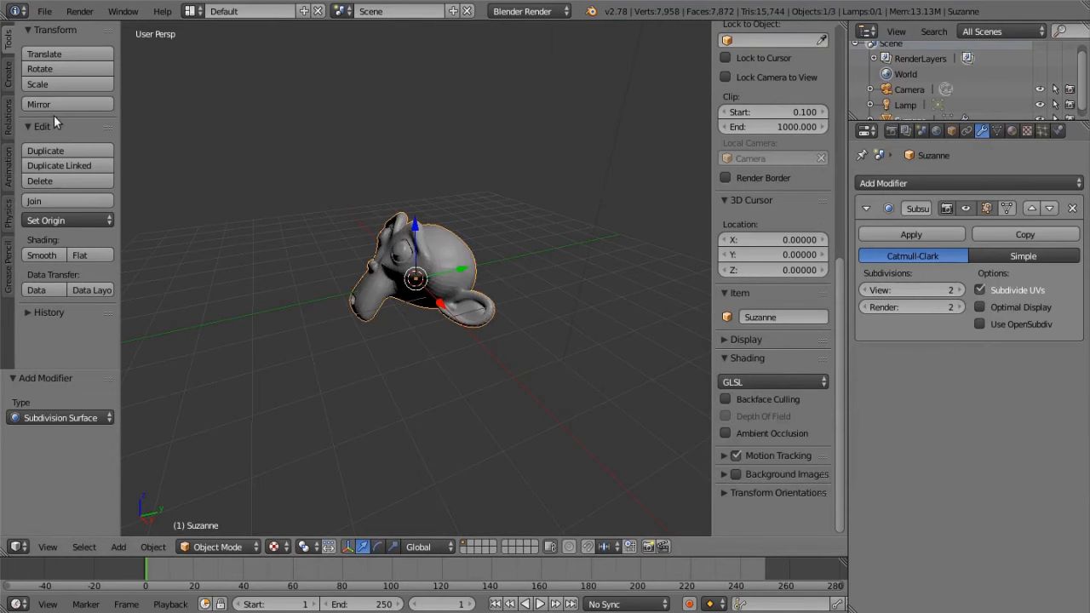
left_click(56, 256)
middle_click_drag(136, 256, 262, 202)
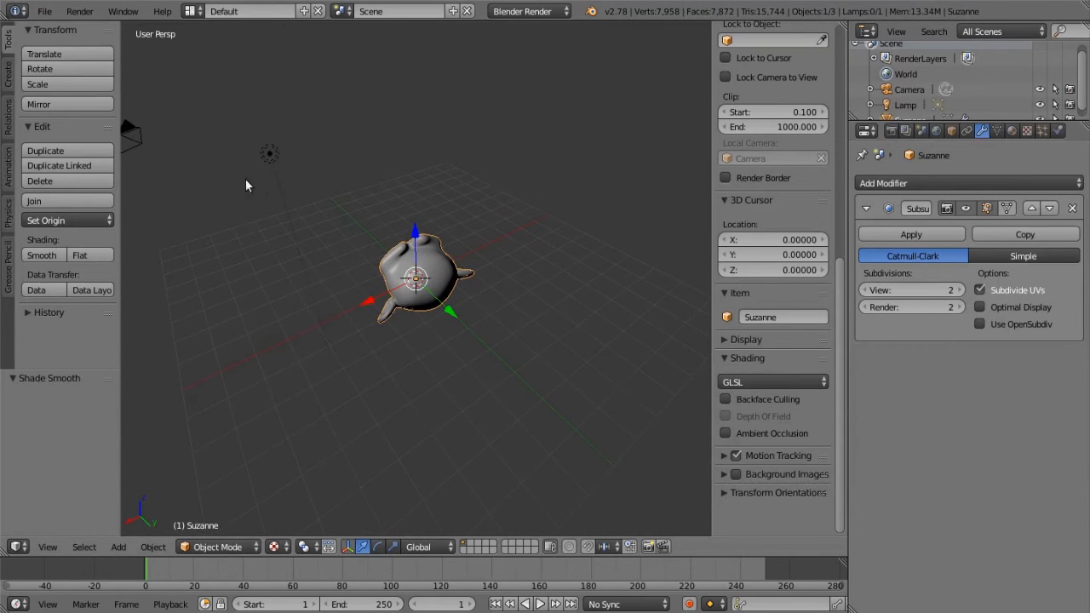
middle_click_drag(460, 322, 448, 267)
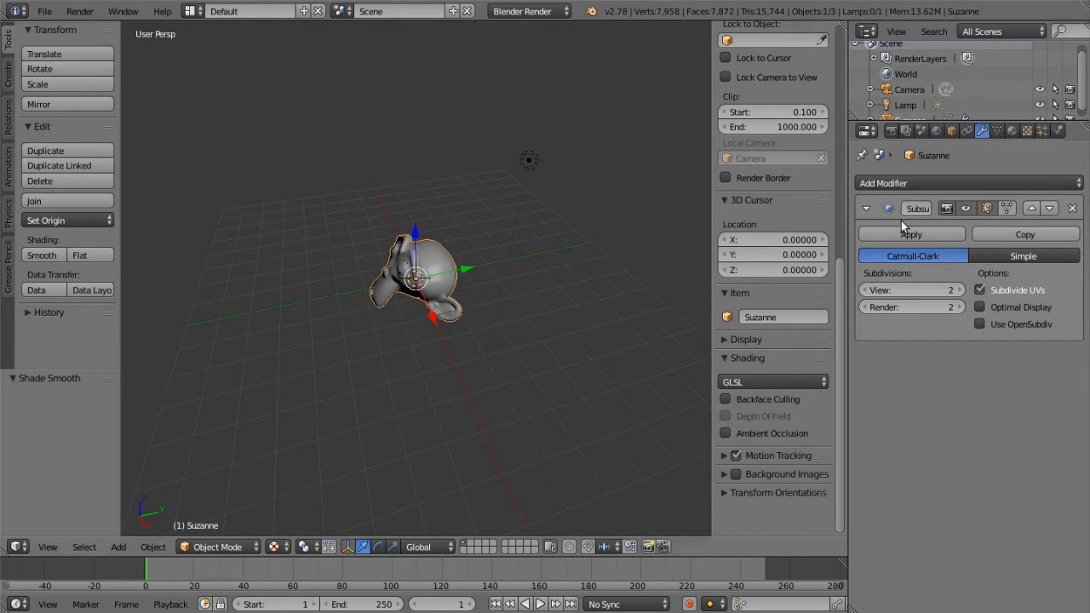
- Create a new material for Suzanne with pure white diffuse colour and diffuse intensity 1.000
left_click(1011, 130)
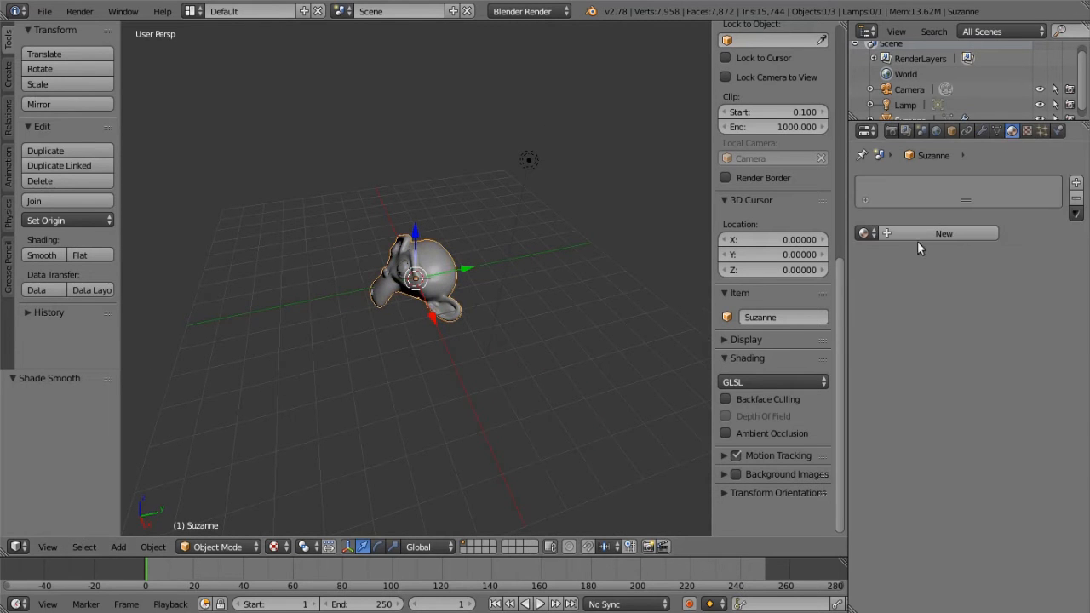
left_click(899, 232)
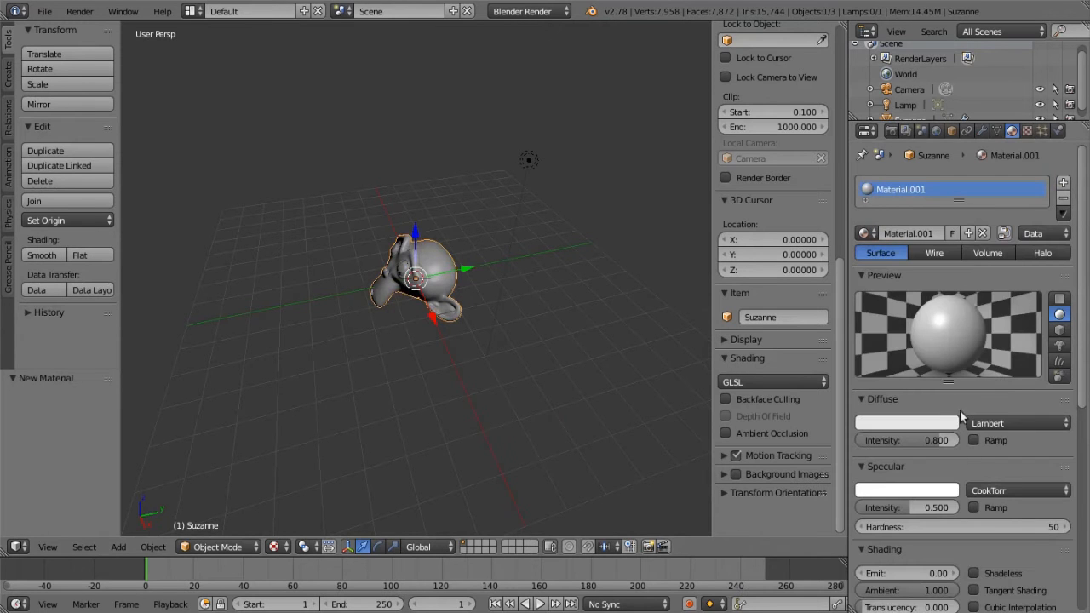
left_click_drag(944, 440, 997, 440)
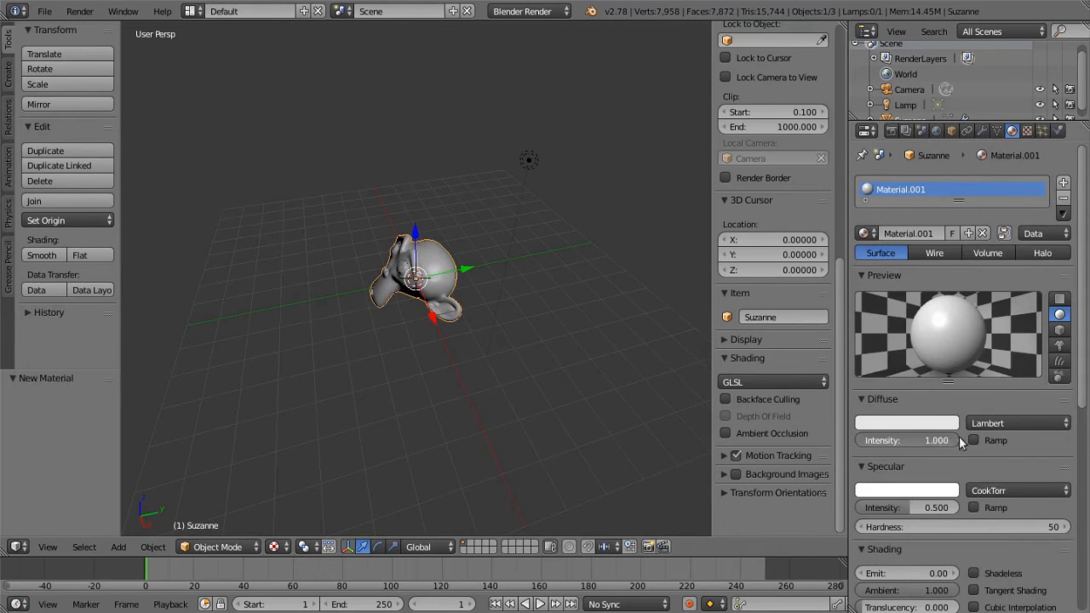
left_click(933, 423)
left_click(948, 226)
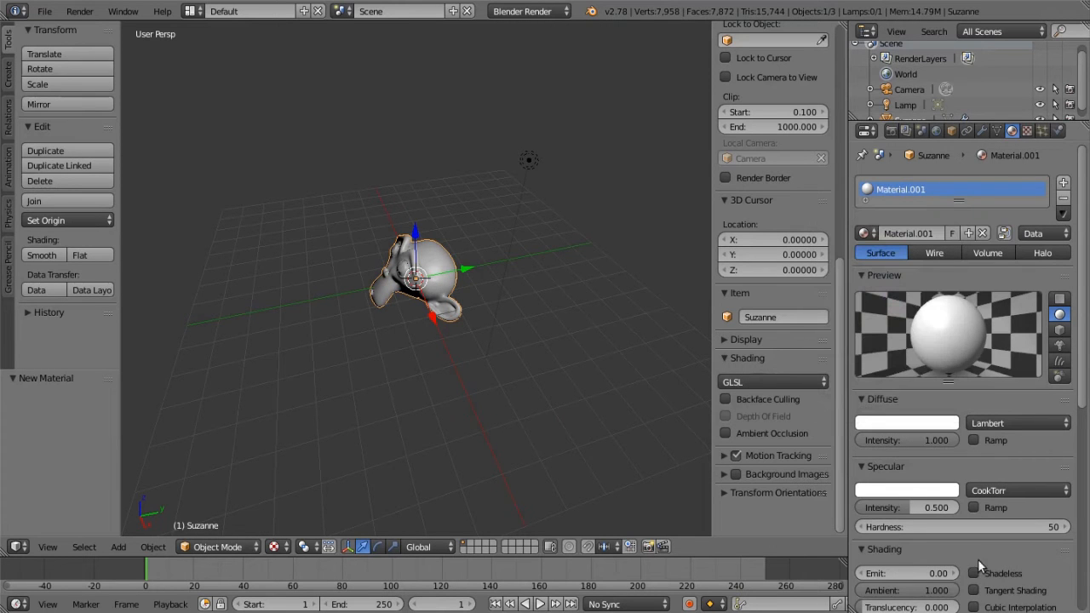
- Make Suzanne's material Shadeless and rename it Composite
left_click(973, 573)
left_click(898, 234)
type("Composite")
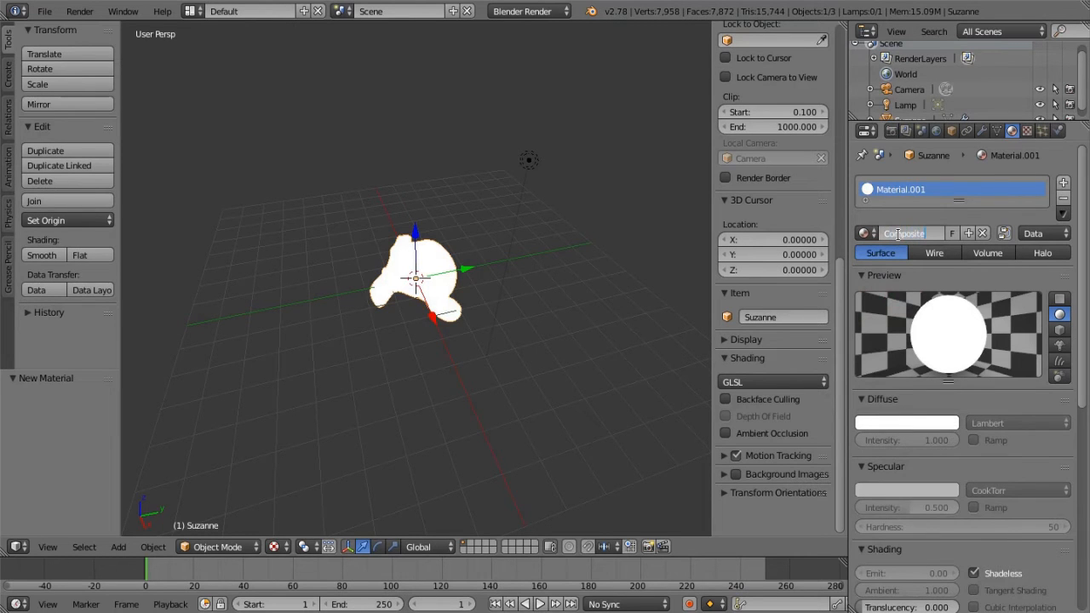
key("Return")
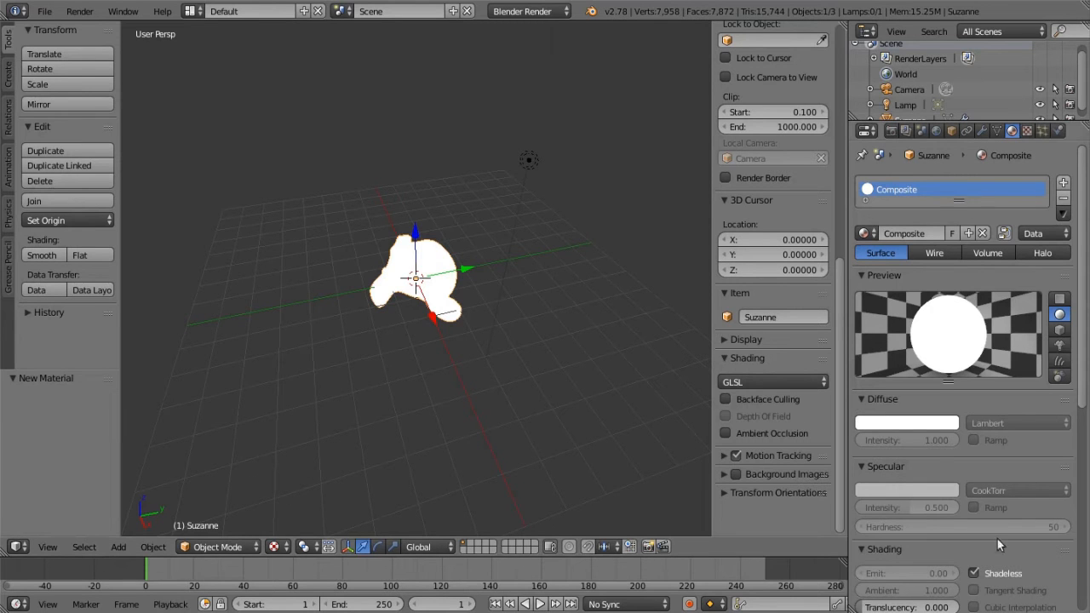
scroll(988, 472, "down", 5)
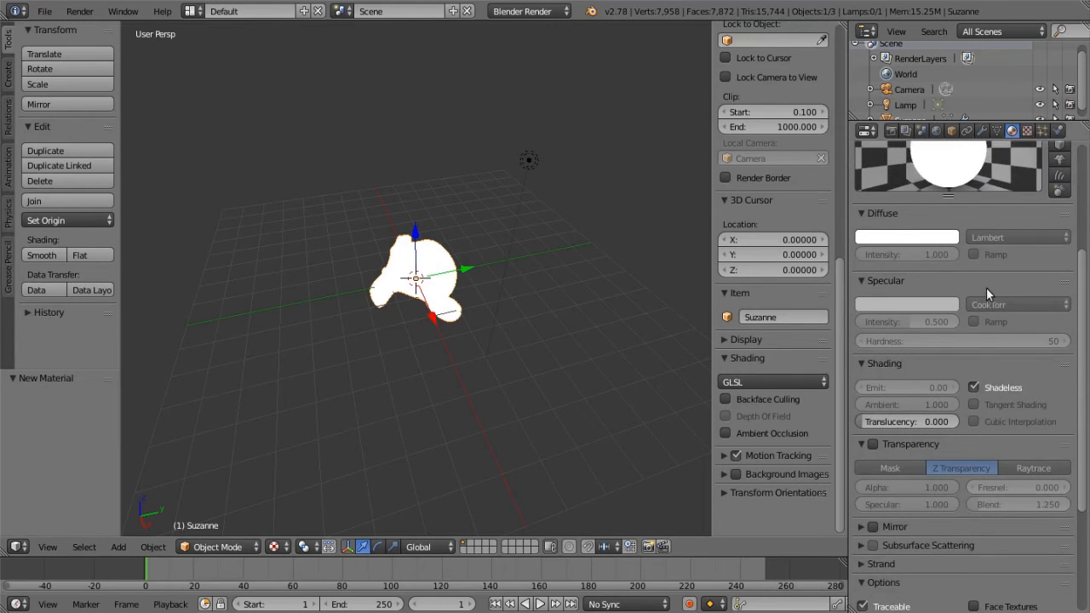
scroll(1041, 378, "down", 2)
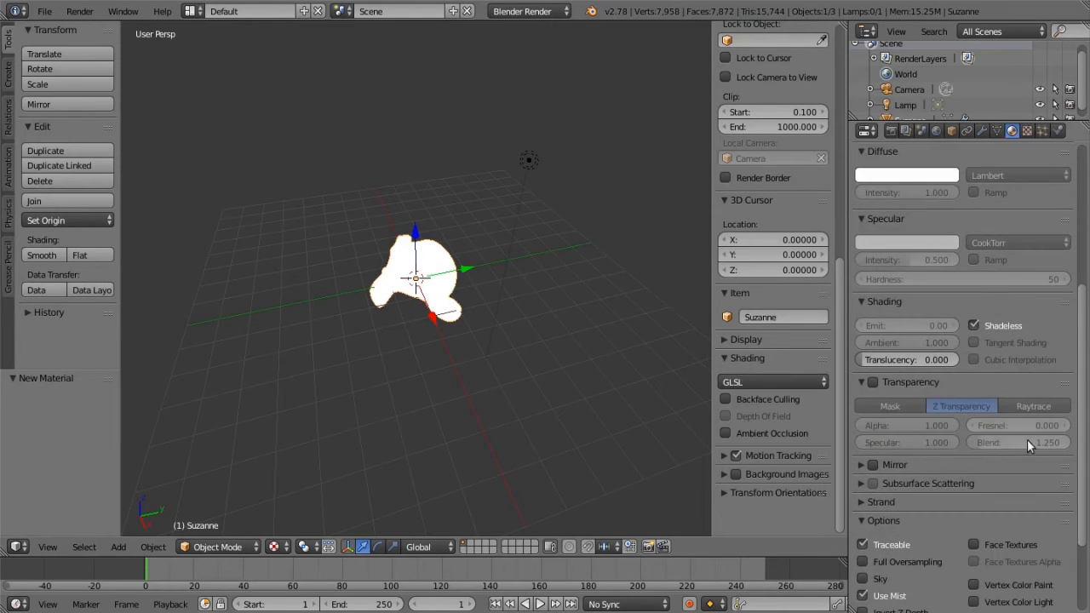
scroll(971, 486, "down", 3)
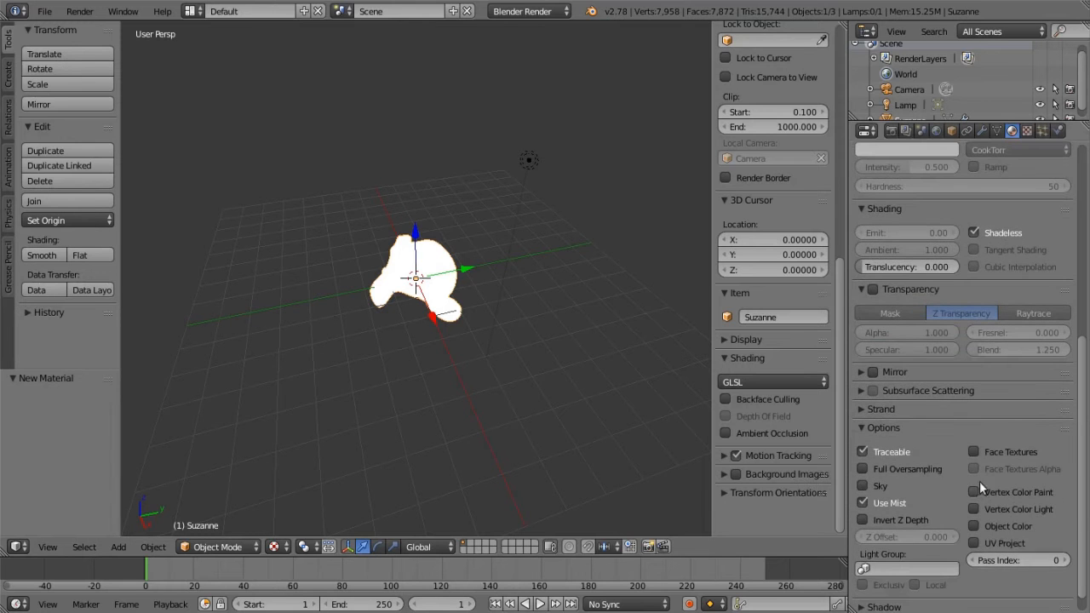
scroll(986, 453, "up", 7)
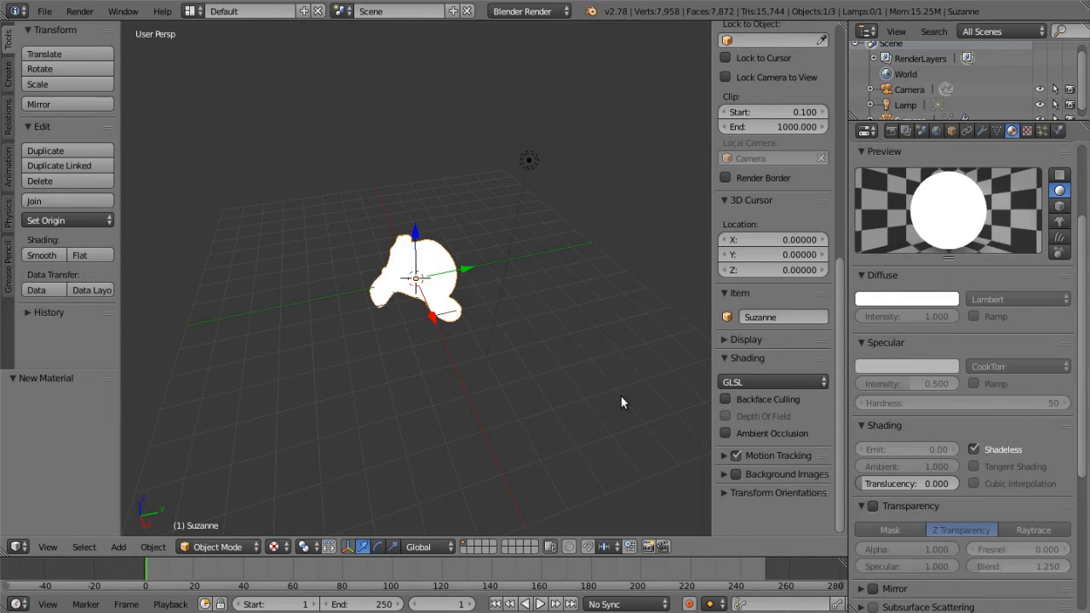
scroll(988, 341, "up", 4)
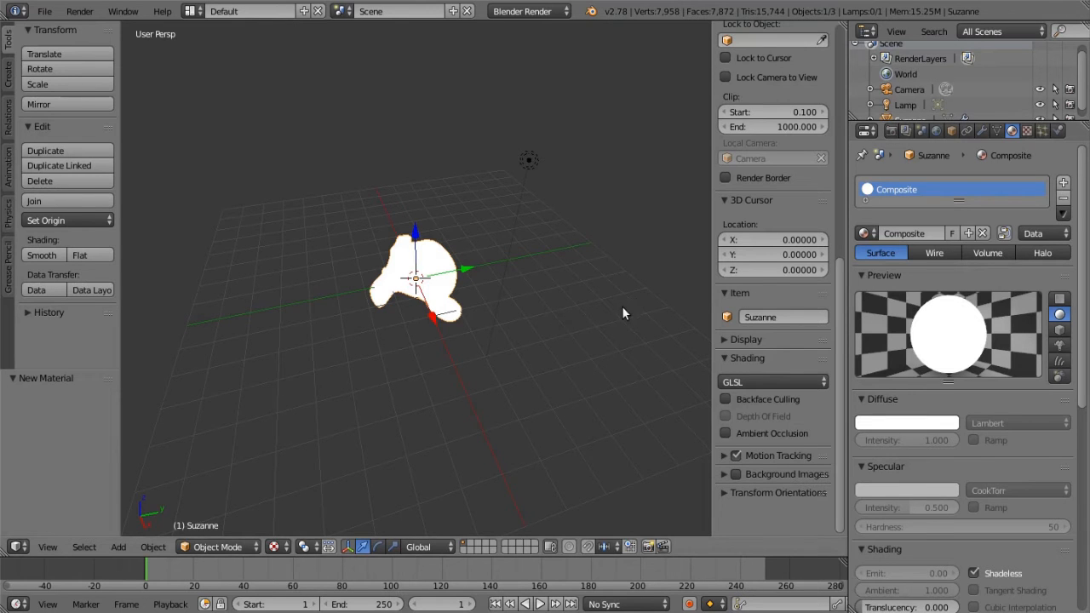
- Add a second material slot to Suzanne with a new material named Reflection
left_click(1065, 185)
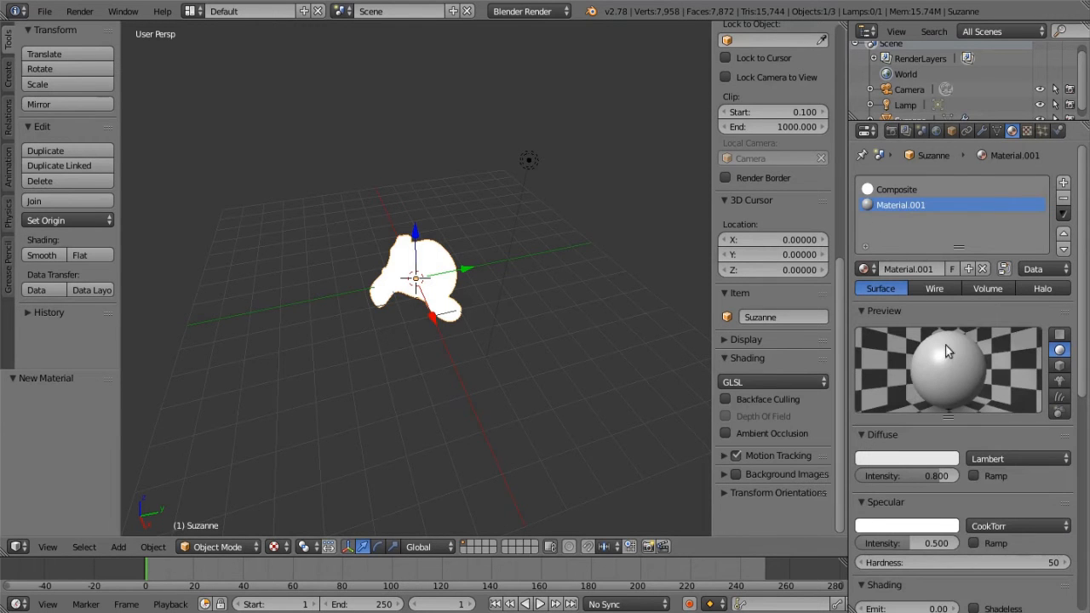
scroll(1010, 487, "down", 1)
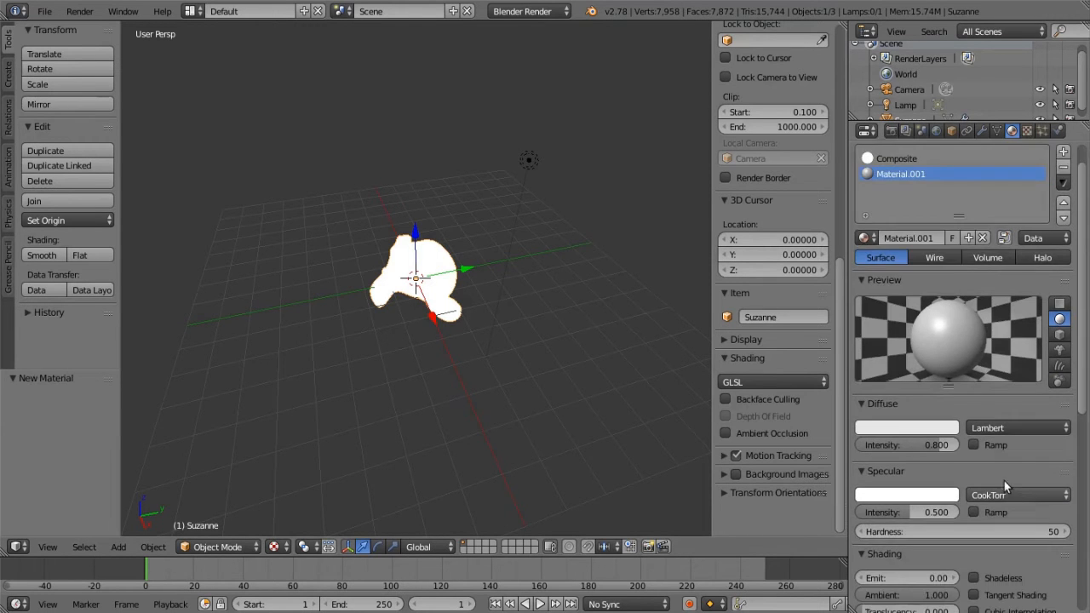
left_click(922, 238)
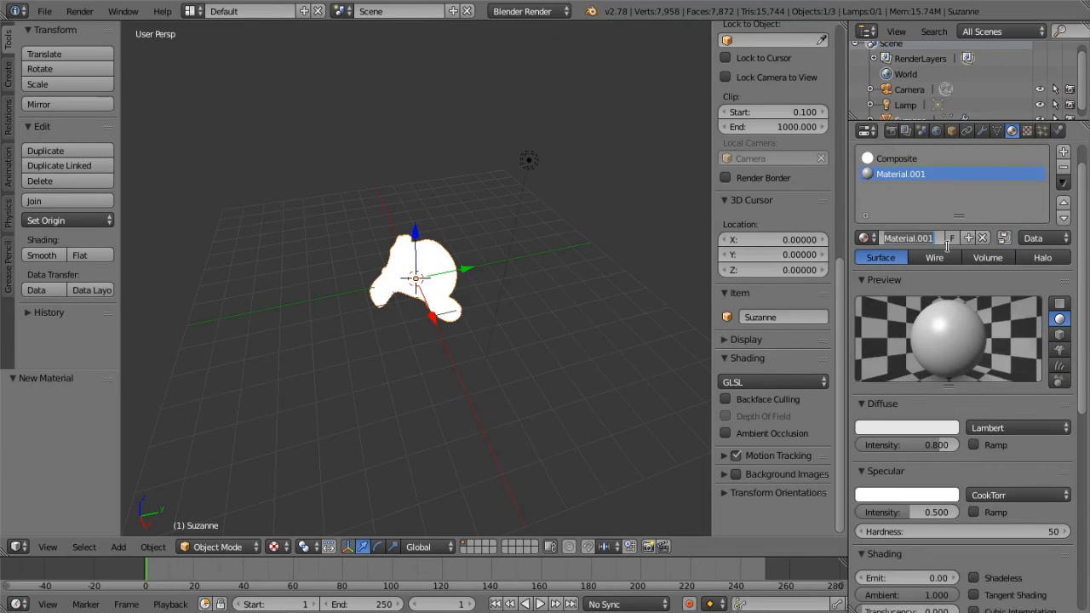
type("Reflec")
key("Return")
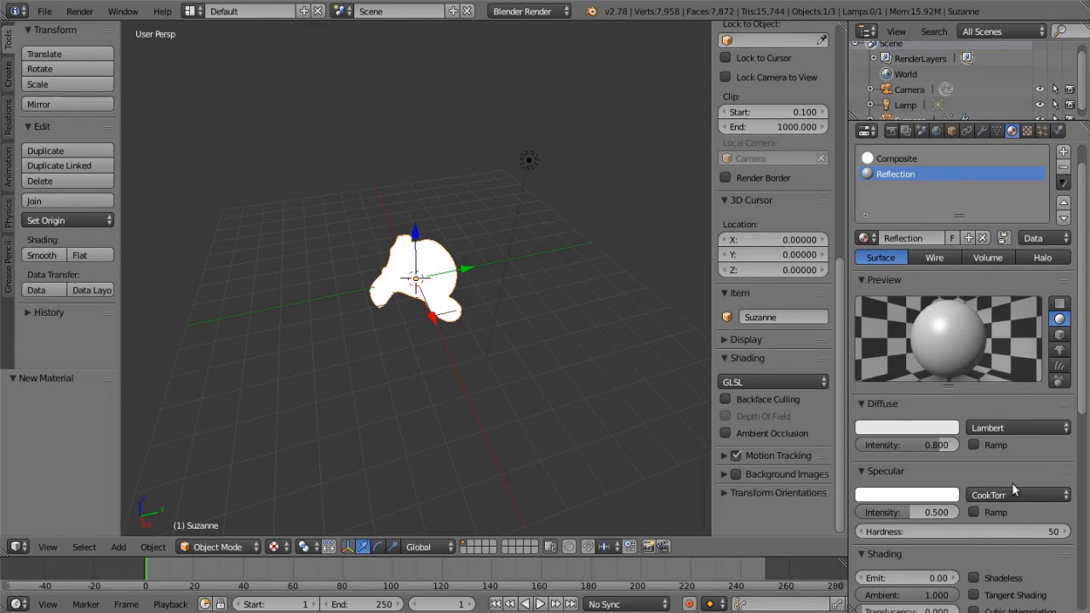
- Make the Reflection material Shadeless with diffuse intensity 1.000 and a pure white diffuse colour
scroll(1010, 460, "down", 2)
left_click(973, 516)
left_click_drag(934, 388, 955, 387)
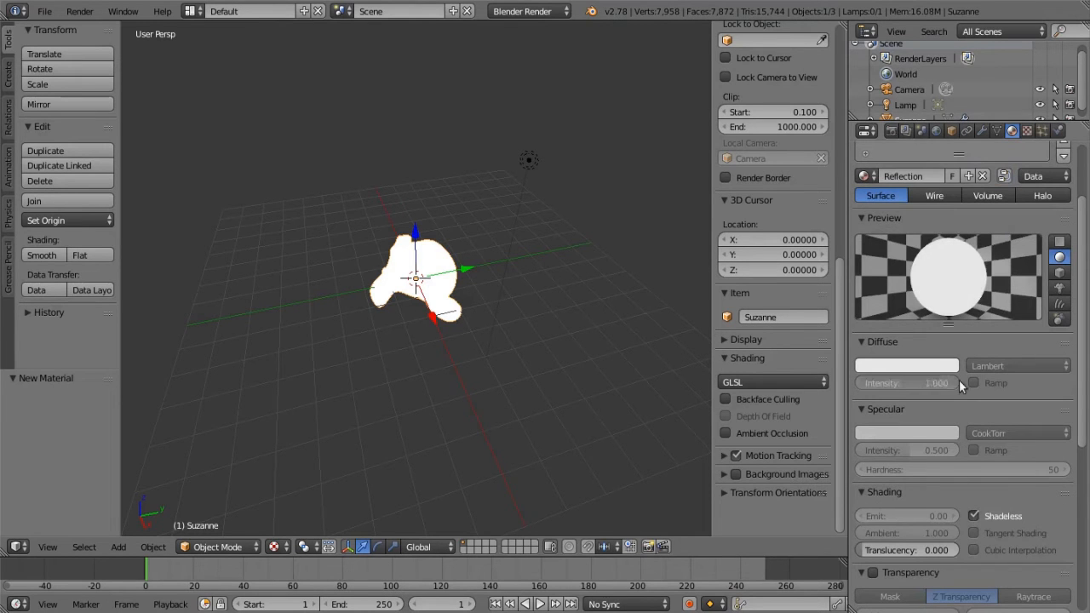
left_click(943, 365)
left_click(948, 164)
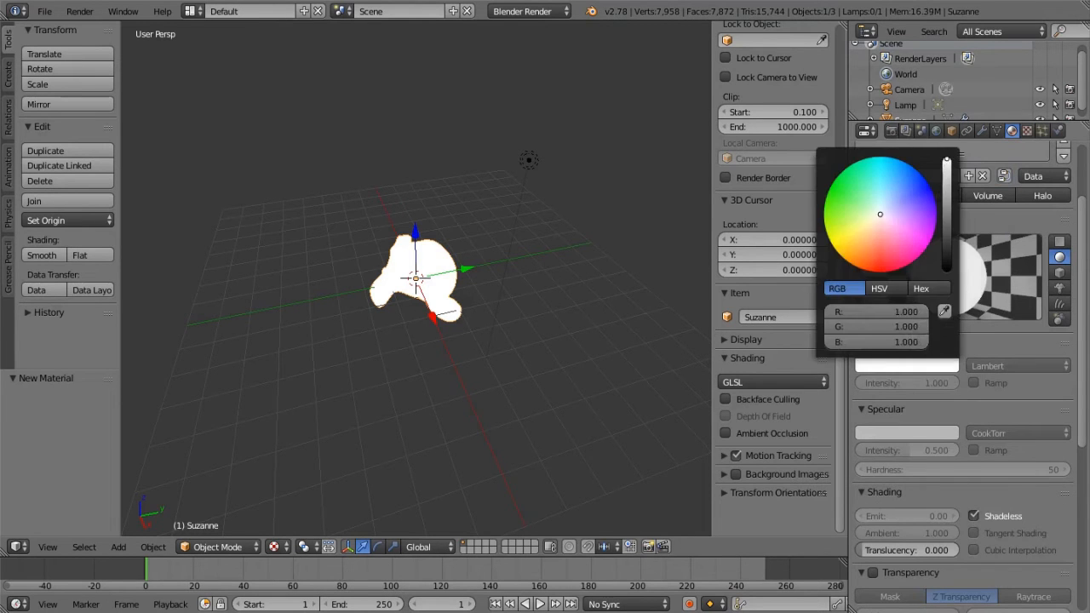
- Add a new texture to the Reflection material and name it Reflection
scroll(1080, 368, "up", 3)
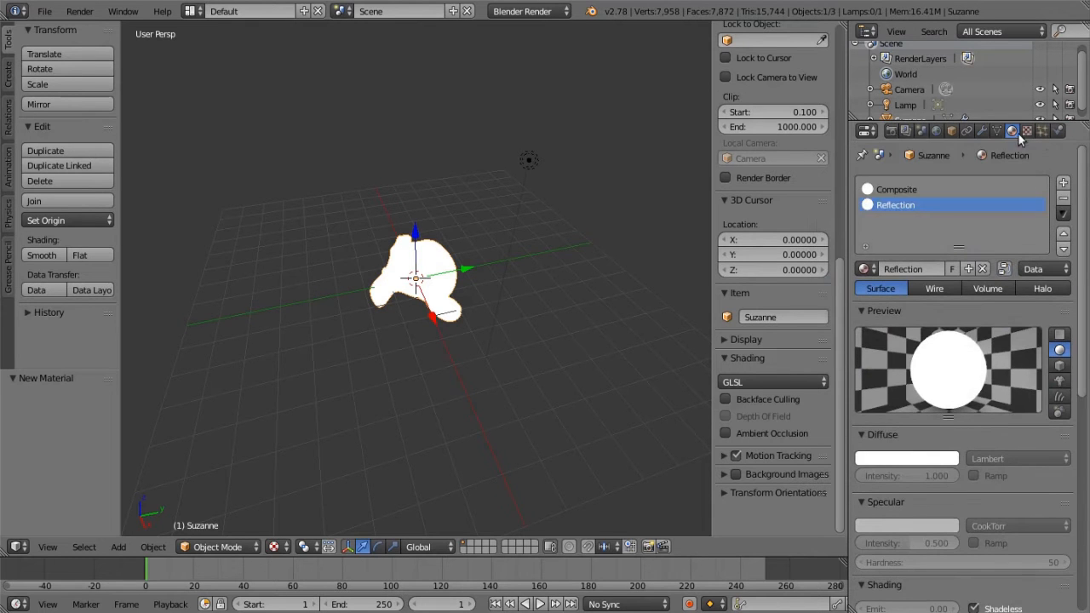
left_click(1026, 130)
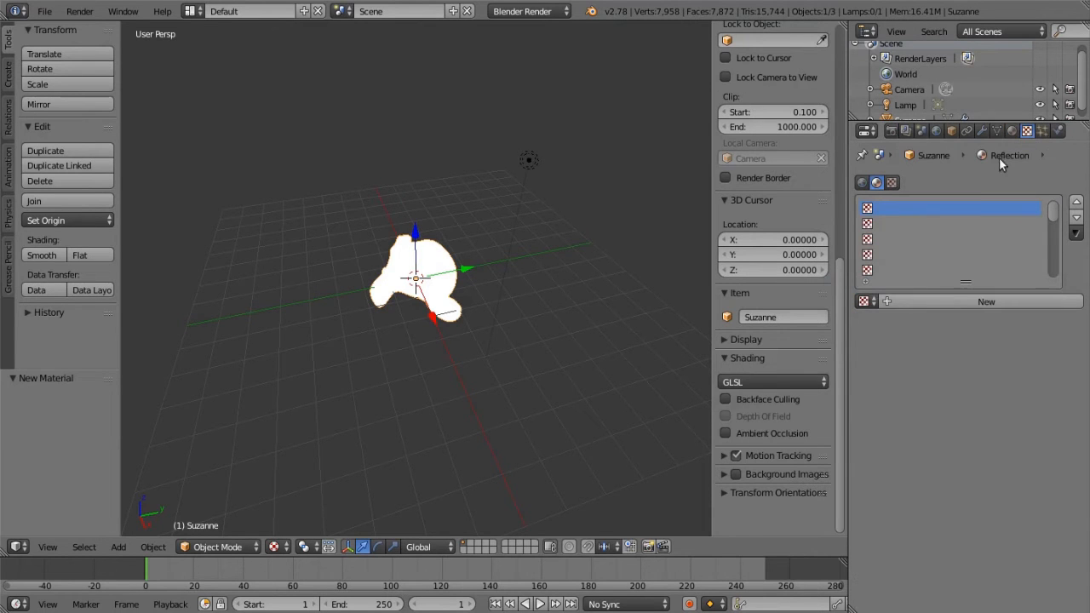
left_click(967, 302)
double_click(948, 301)
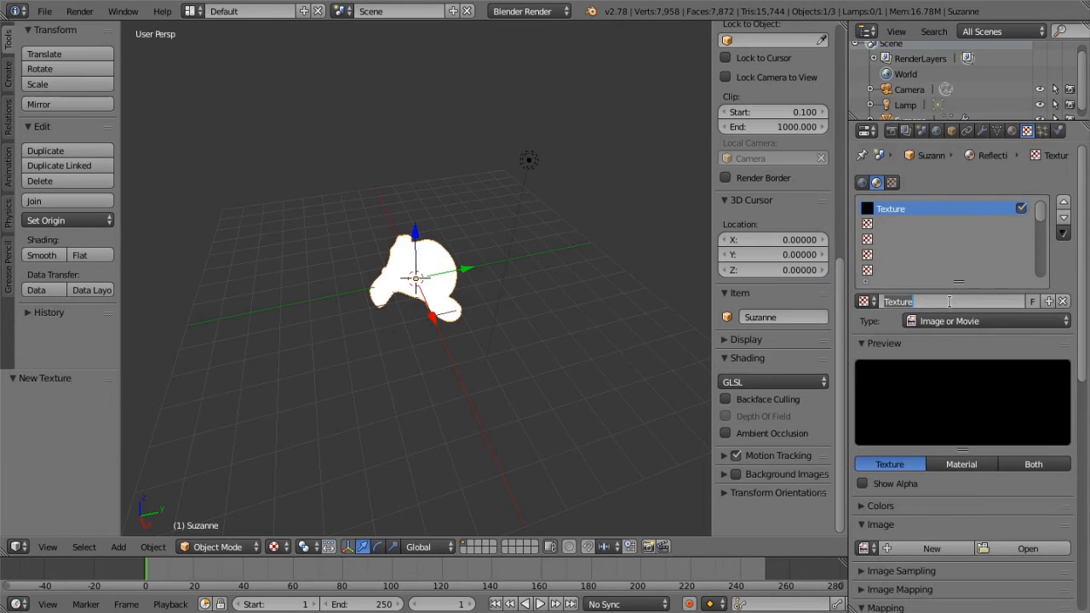
type("Reflection")
key("Return")
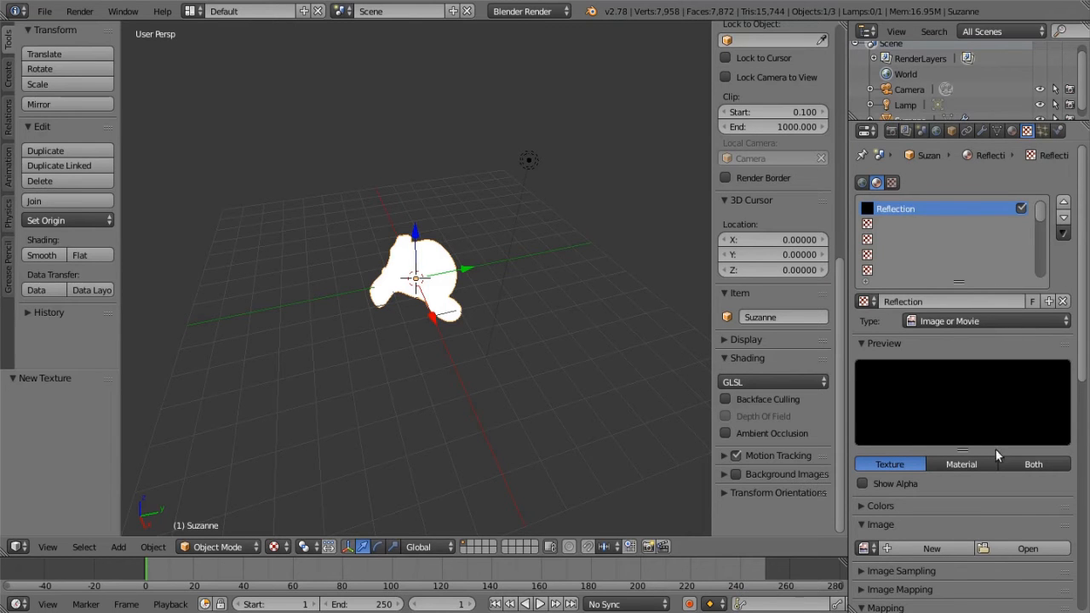
- Set the Reflection texture's type to Environment Map with an image file as its source
left_click(980, 322)
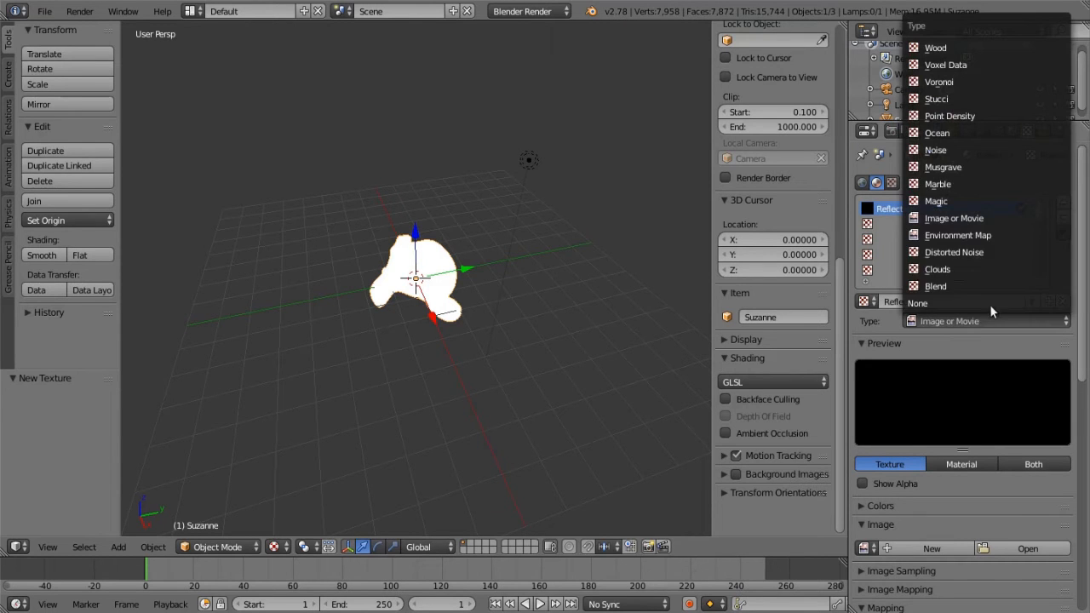
left_click(979, 236)
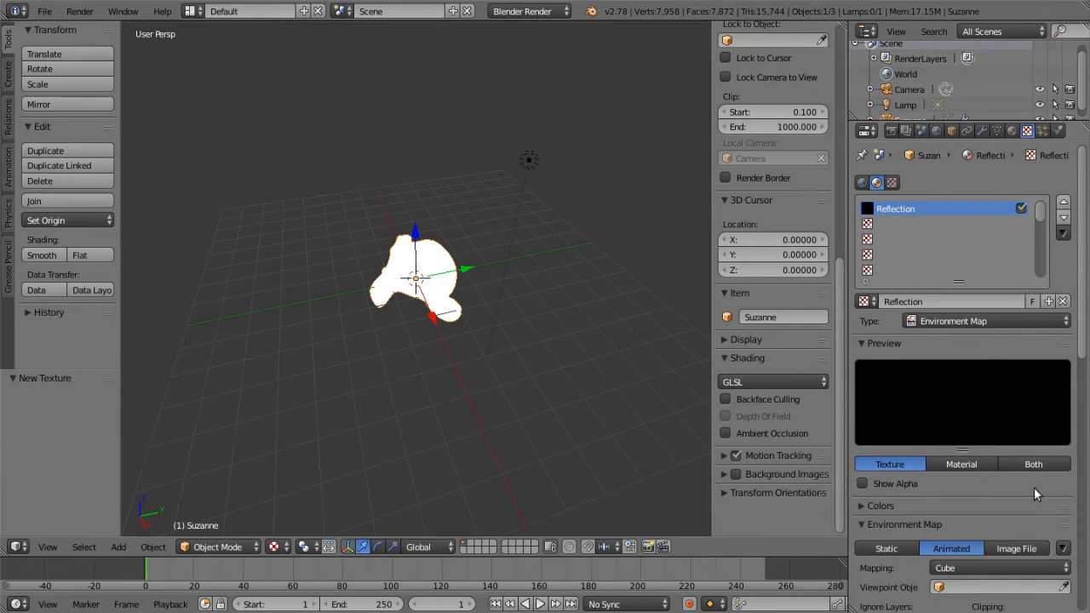
left_click(1022, 548)
scroll(1013, 513, "down", 2)
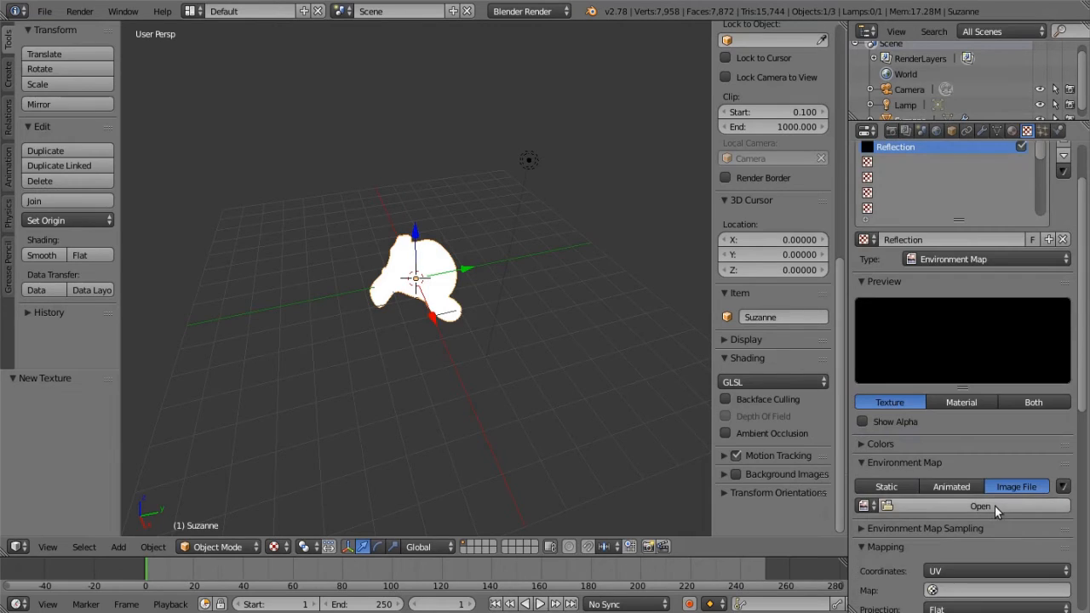
- Load ConstructionSiteReflection.png from the ConstructionSite folder as the Reflection texture's environment map image
left_click(991, 504)
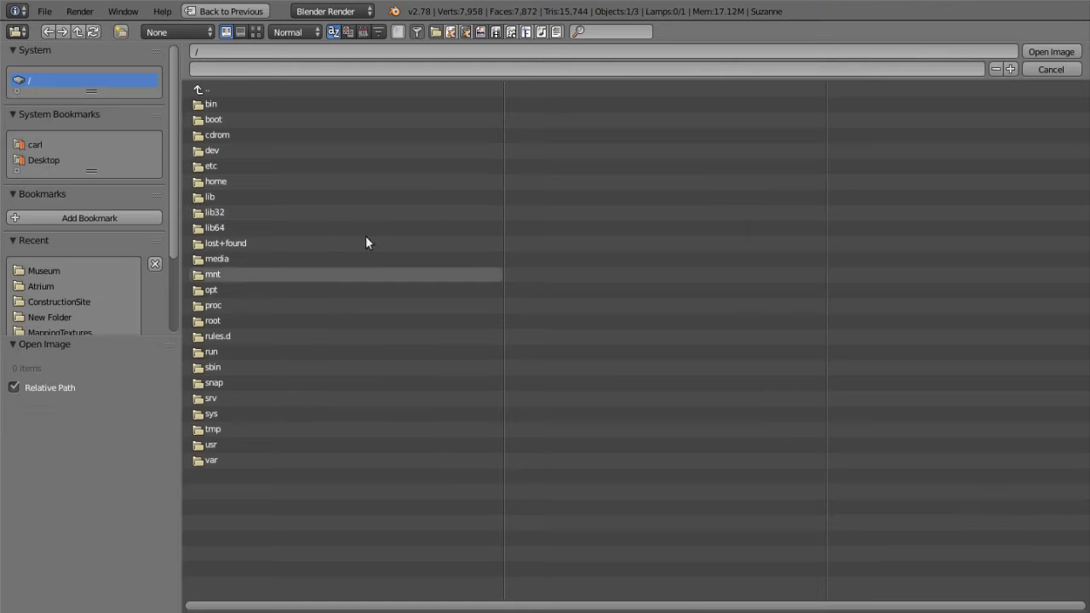
left_click(63, 304)
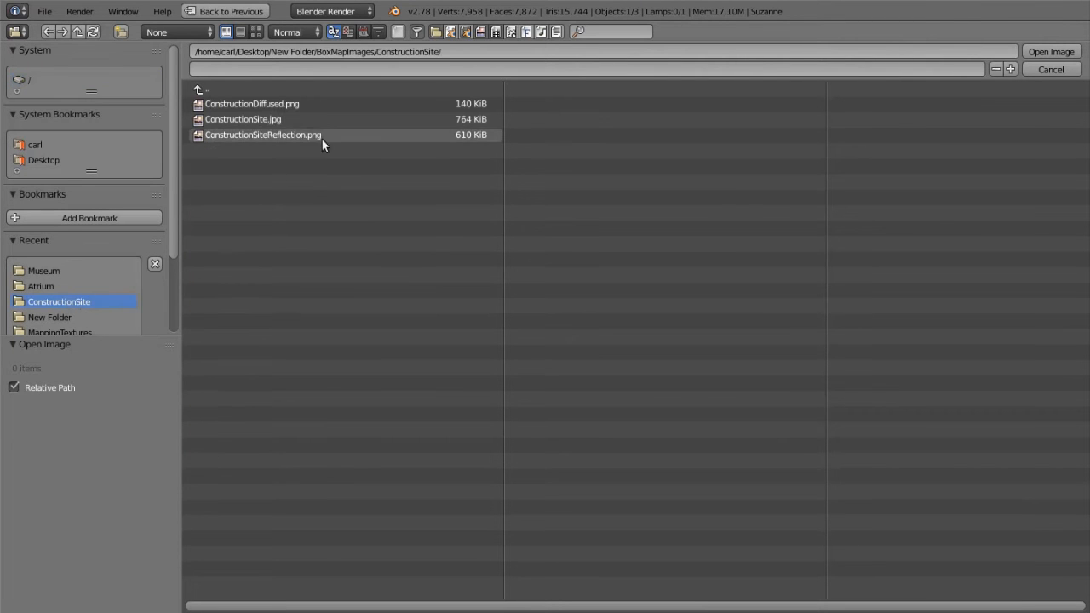
left_click(256, 32)
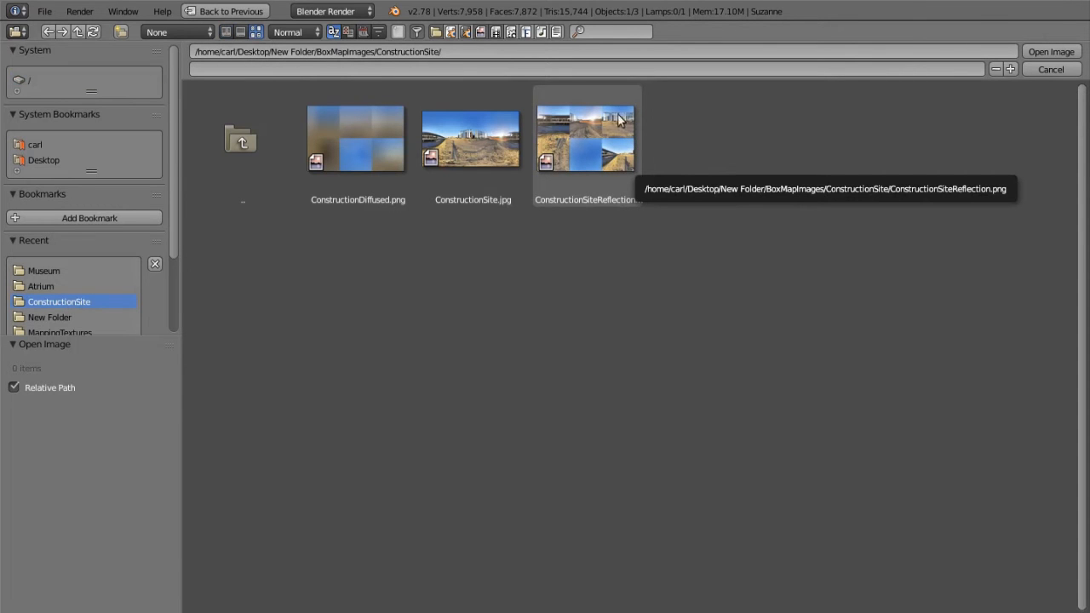
left_click(610, 149)
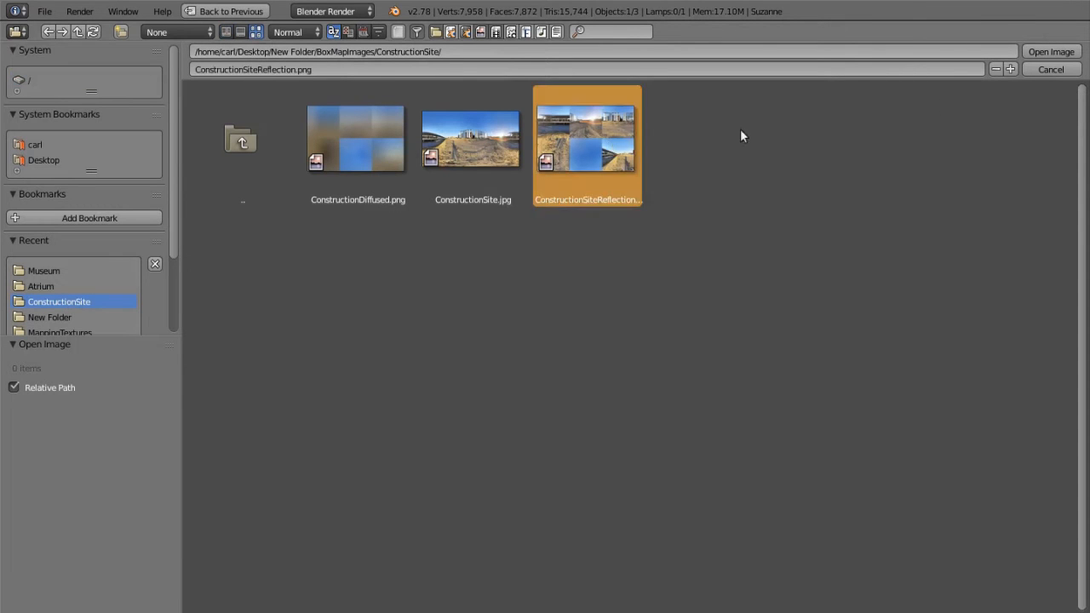
left_click(1051, 52)
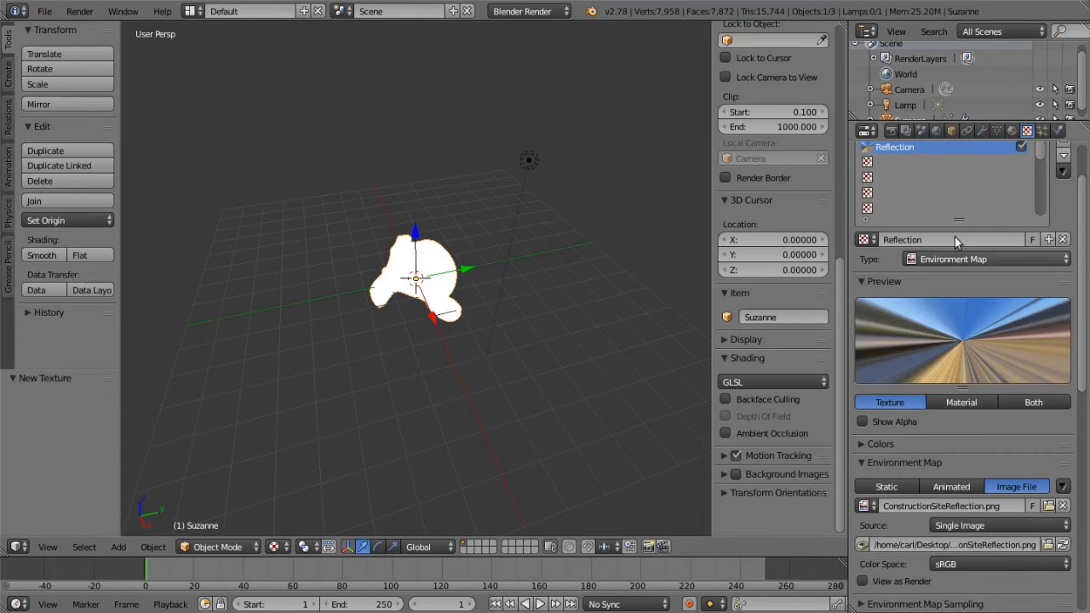
- Set the Reflection texture's mapping coordinates to Reflection
scroll(988, 408, "down", 4)
scroll(991, 425, "down", 3)
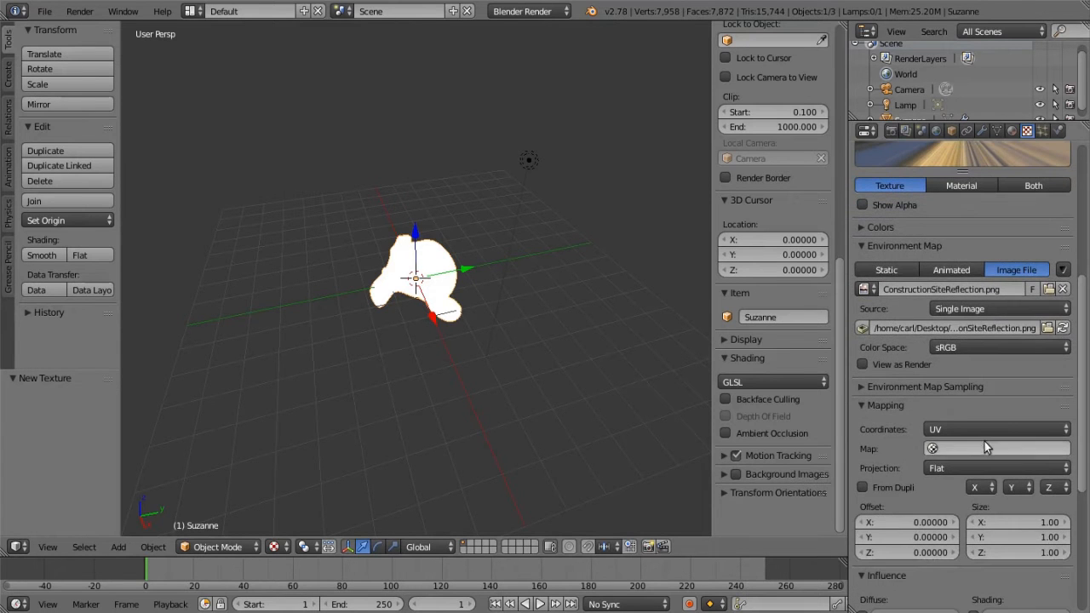
left_click(955, 426)
left_click(955, 292)
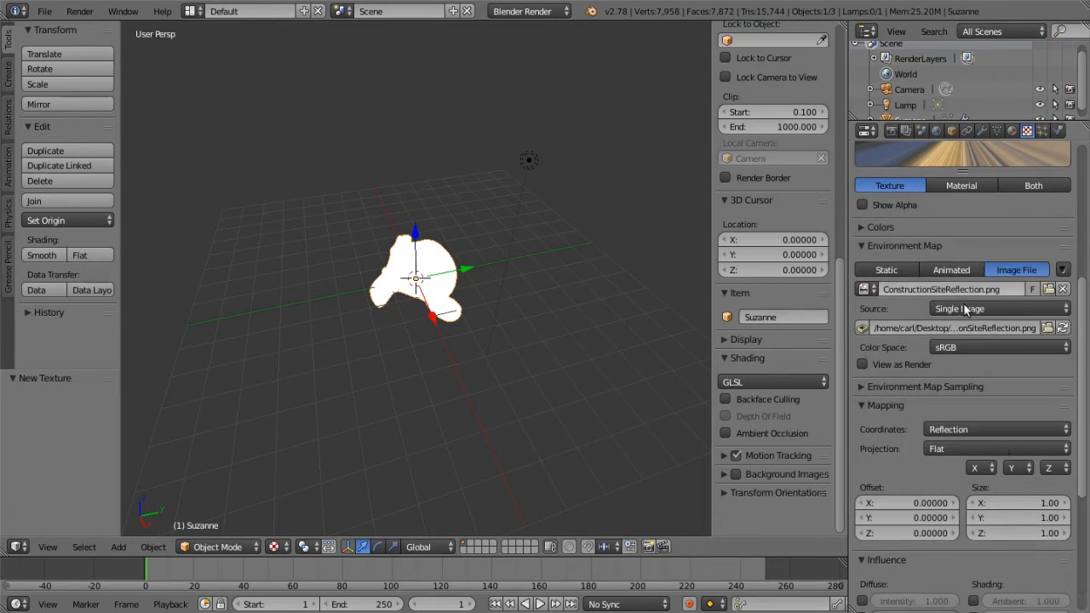
- Add a third material slot to Suzanne with a new material named Diffuse
scroll(1005, 469, "up", 9)
left_click(1012, 130)
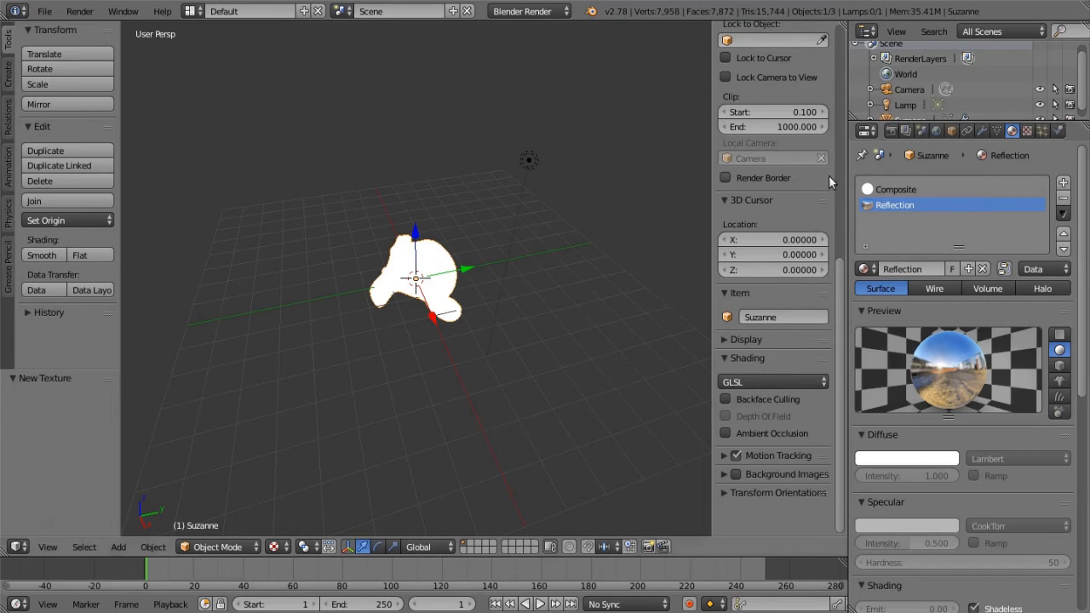
left_click(1063, 183)
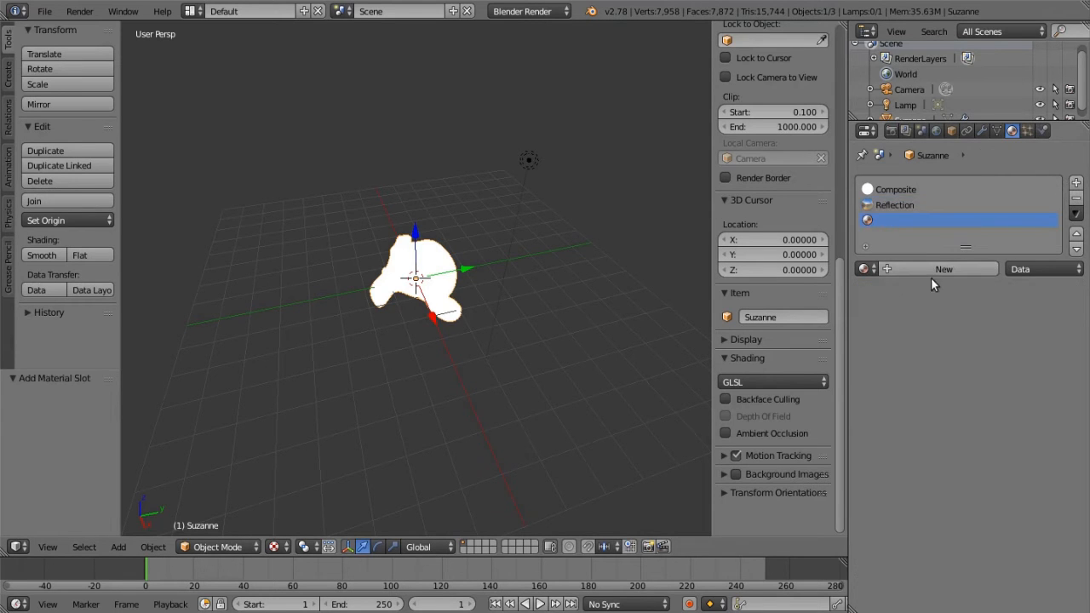
left_click(909, 267)
left_click(907, 268)
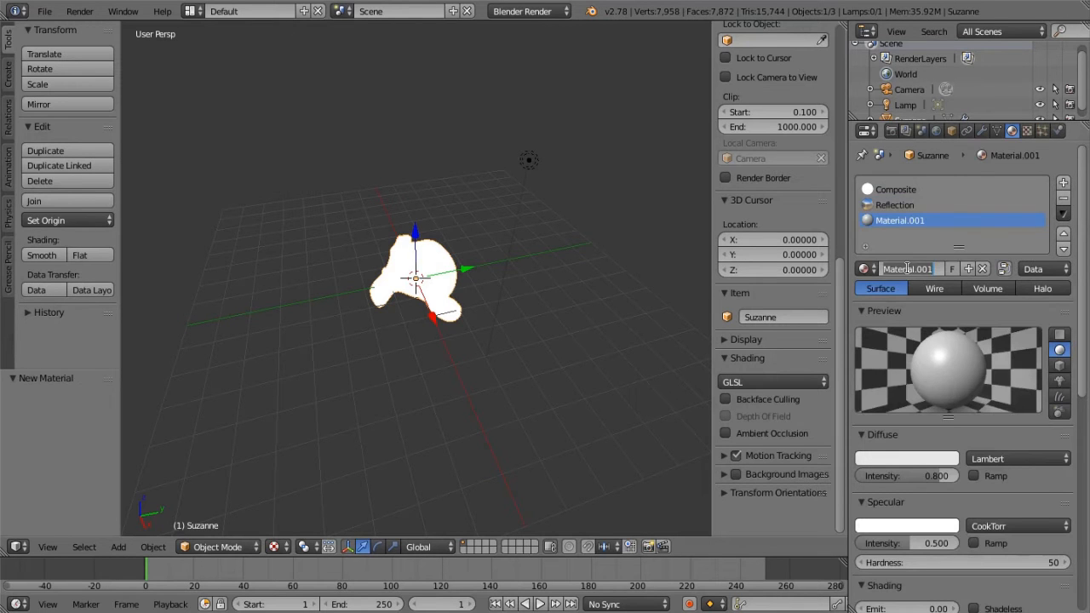
type("Diffuse")
key("Return")
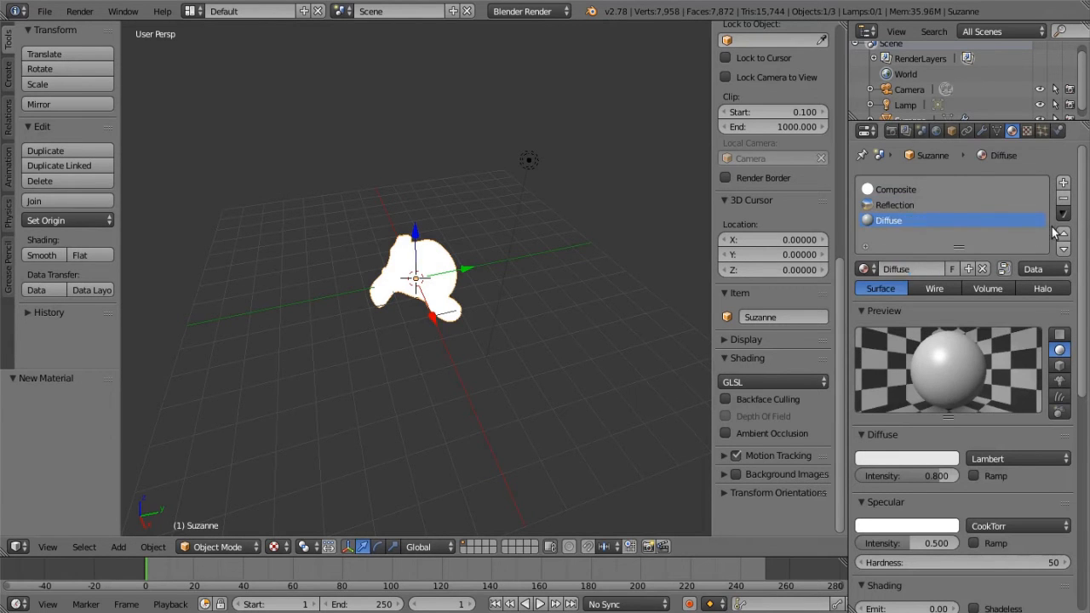
- Make the Diffuse material Shadeless with diffuse intensity 1.000 and a pure white diffuse colour
scroll(980, 528, "down", 1)
left_click(974, 578)
left_click_drag(871, 443, 952, 444)
left_click(935, 430)
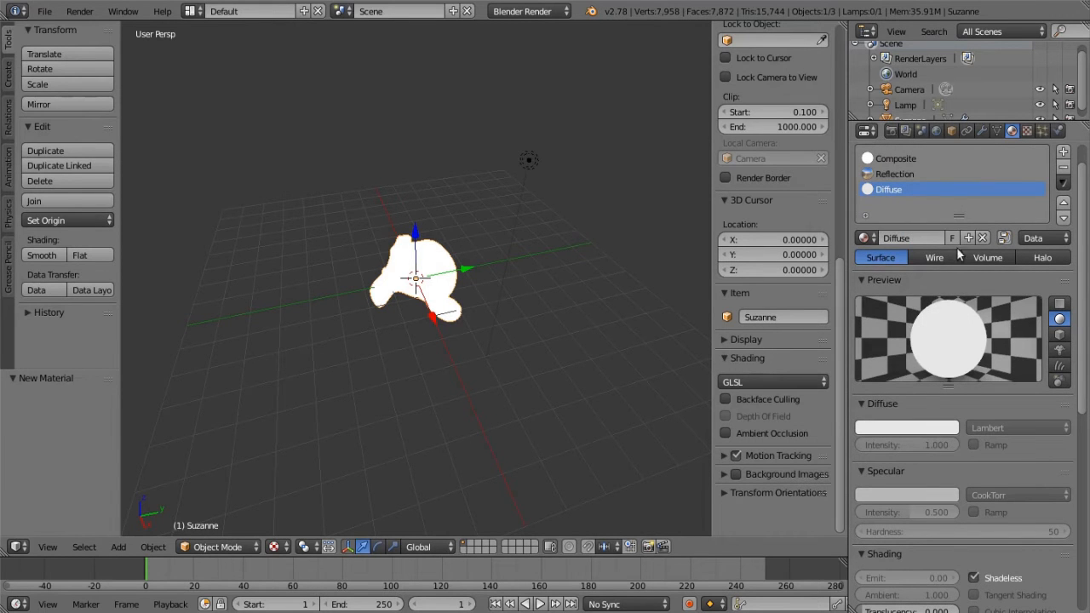
left_click(908, 428)
left_click(948, 237)
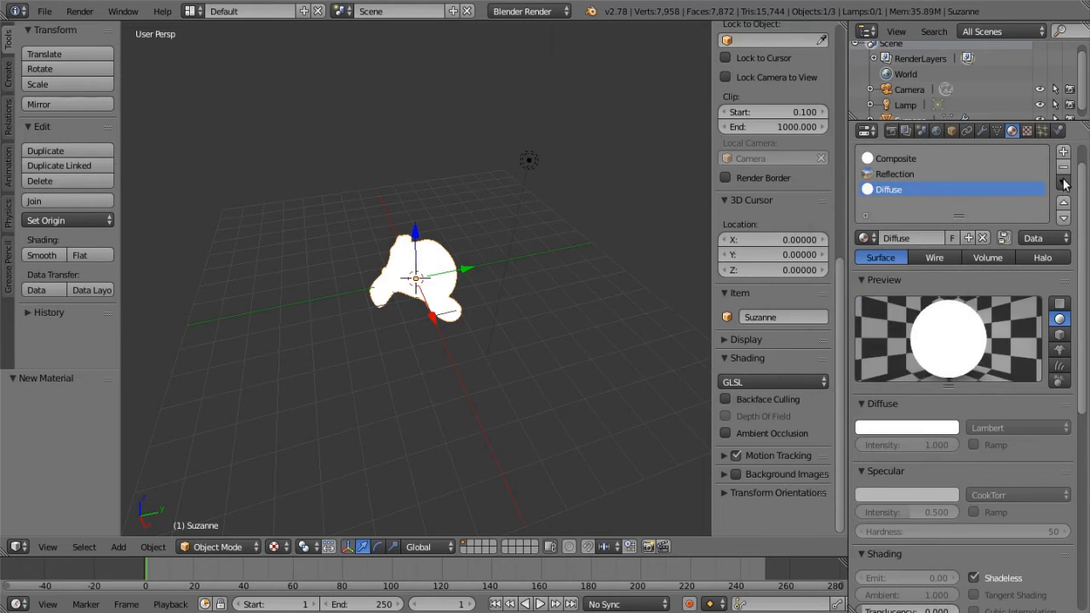
- Add a new texture to the Diffuse material and name it Diffuse
left_click(1027, 131)
left_click(936, 303)
left_click(917, 300)
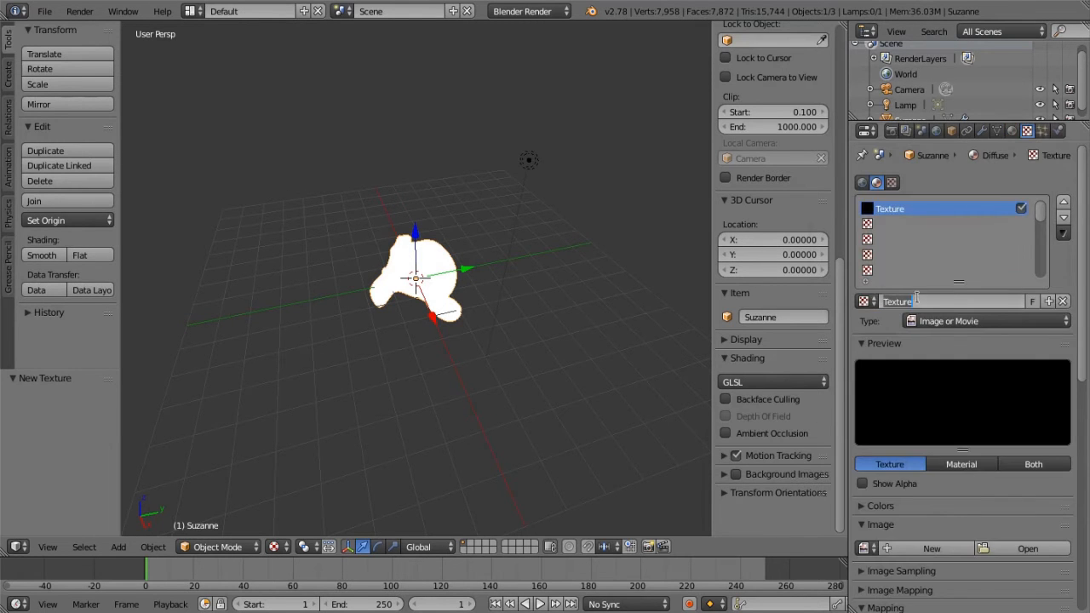
type("Diffuse")
key("Return")
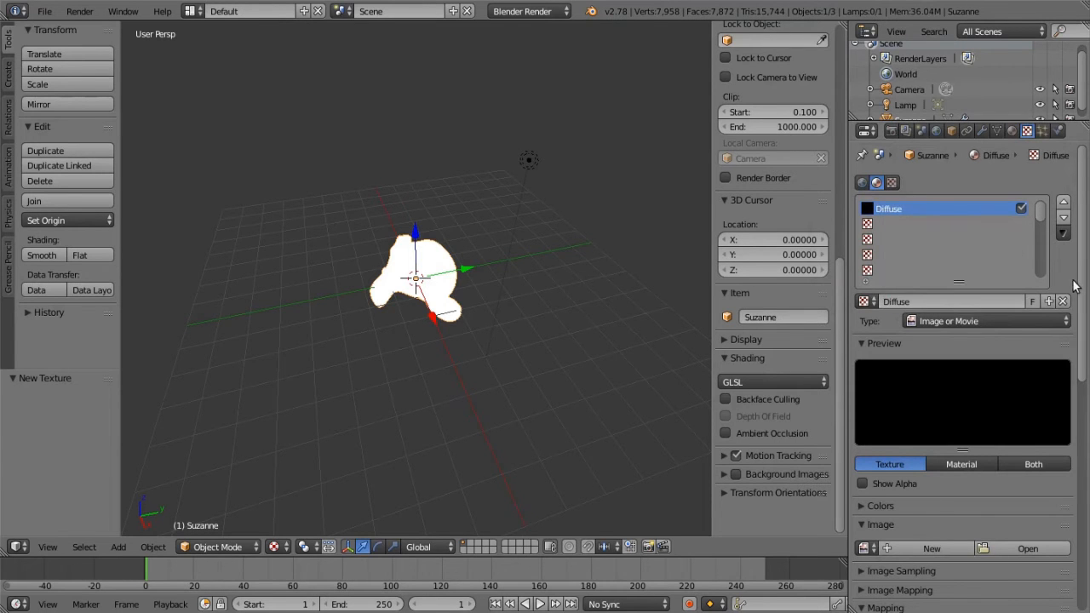
- Set the Diffuse texture's type to Environment Map with an image file as its source
scroll(1039, 467, "down", 2)
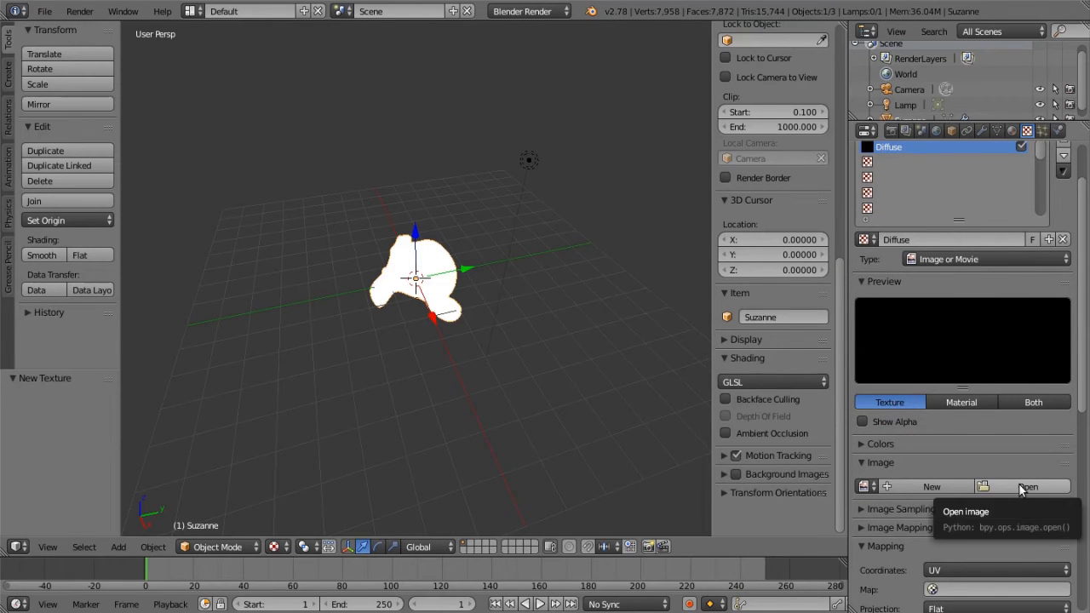
left_click(954, 259)
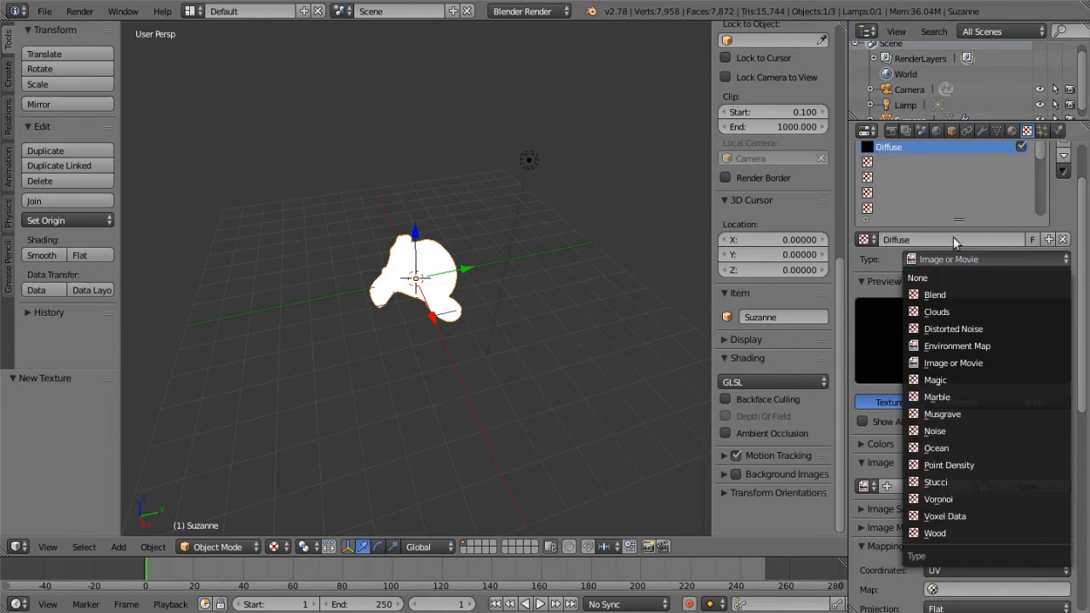
left_click(963, 346)
left_click(1028, 488)
- Load ConstructionDiffused.png from the ConstructionSite folder as the Diffuse texture's environment map image
left_click(1012, 505)
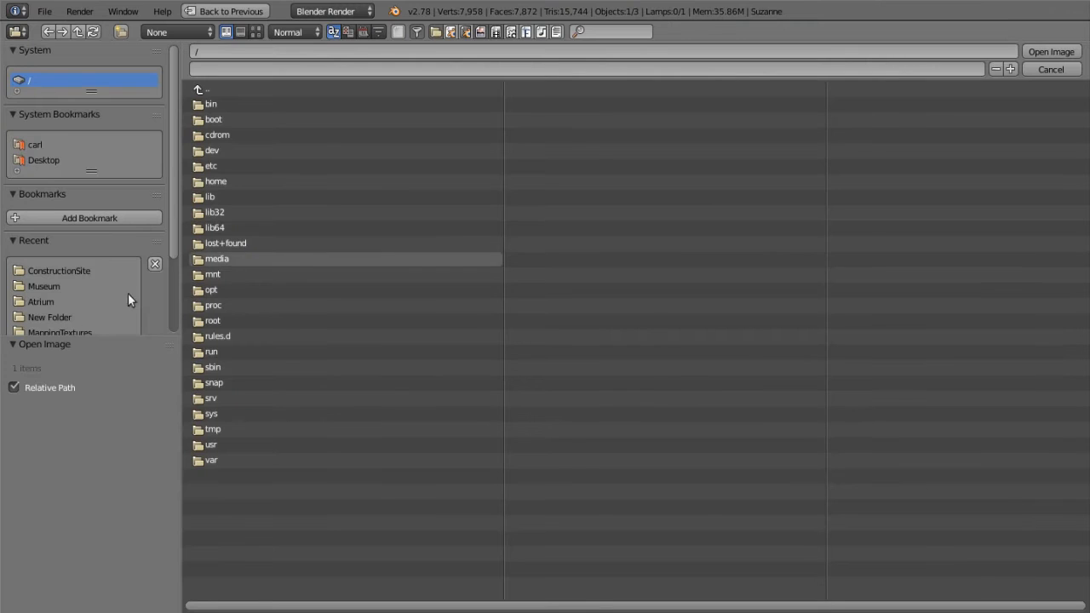
left_click(77, 271)
left_click(255, 31)
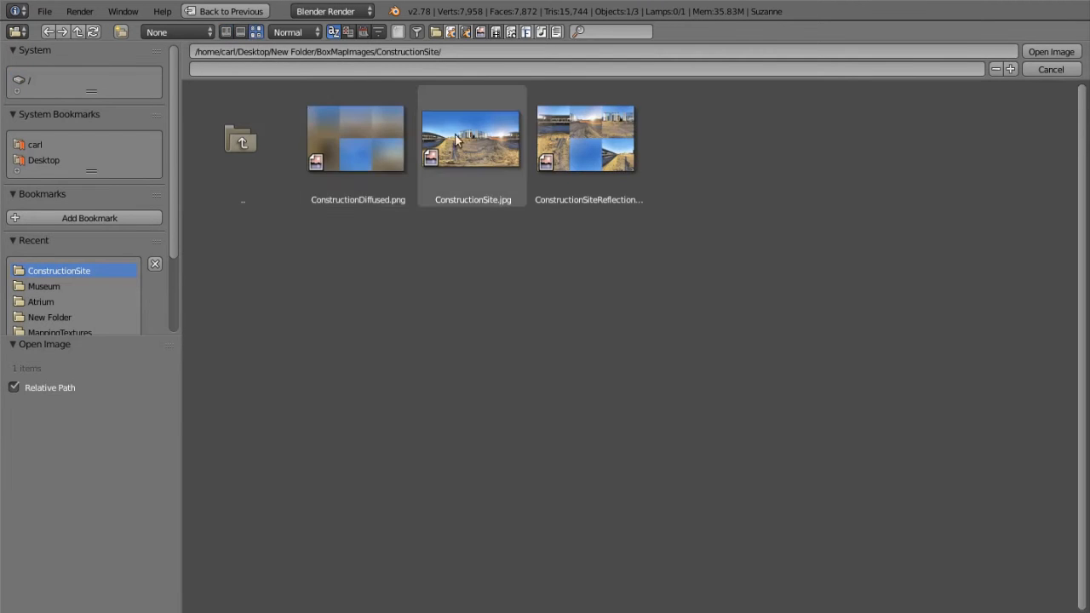
left_click(341, 161)
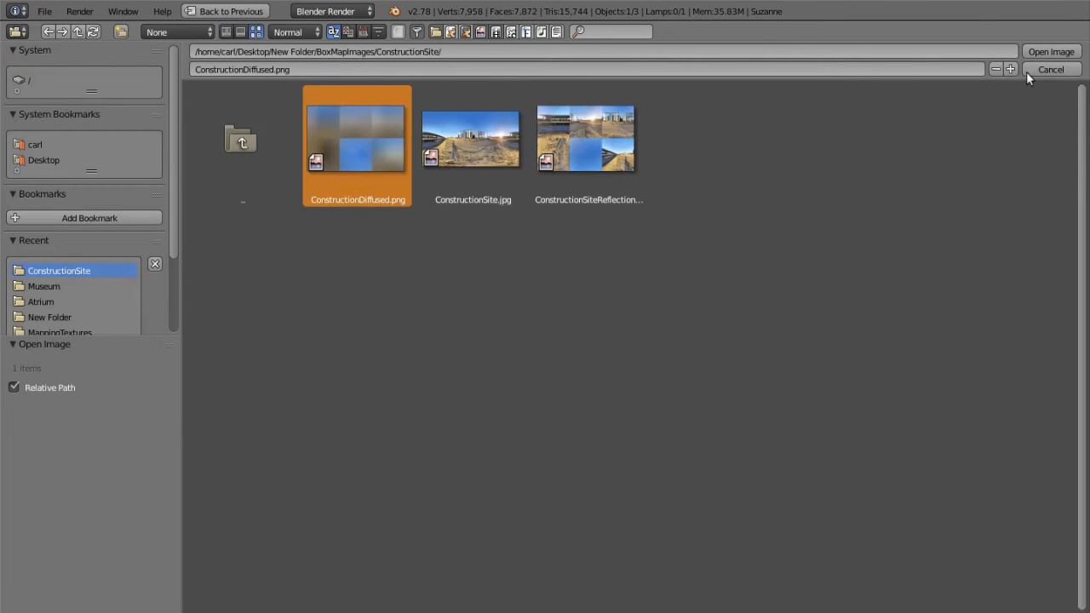
left_click(1061, 51)
- Set the Diffuse texture's mapping coordinates to Reflection
scroll(1036, 457, "down", 5)
left_click(994, 489)
left_click(967, 353)
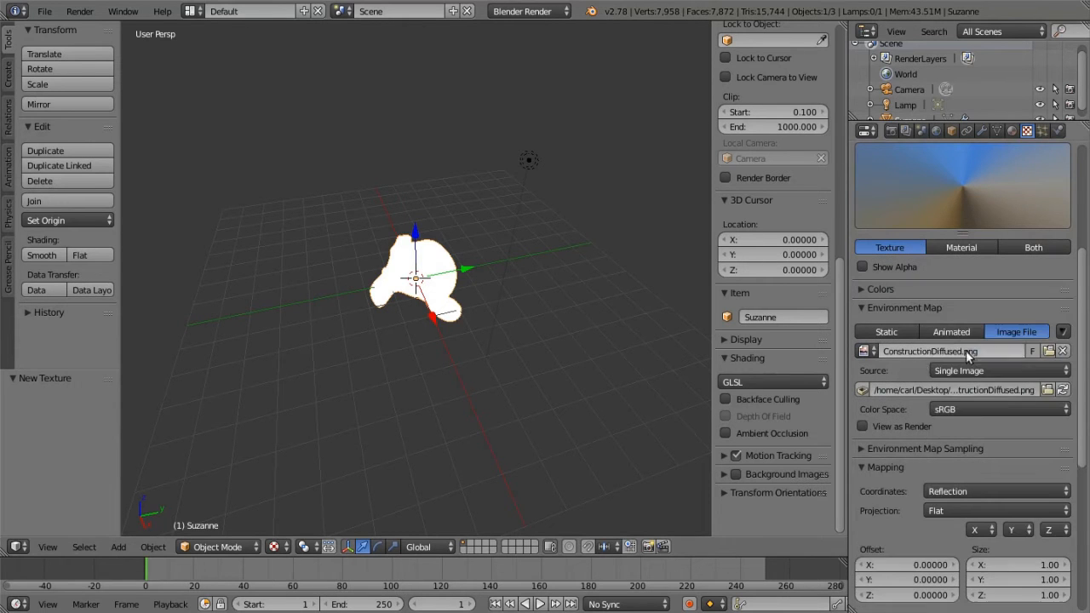
scroll(1023, 381, "up", 5)
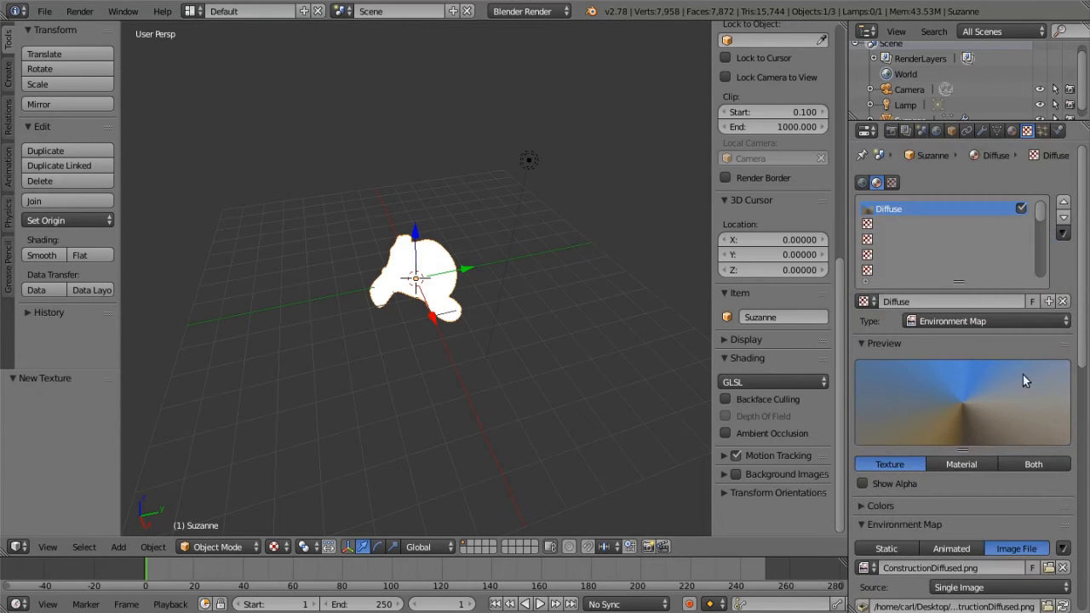
- Add a fourth material to Suzanne after Diffuse and name it ShadowMask
left_click(1013, 130)
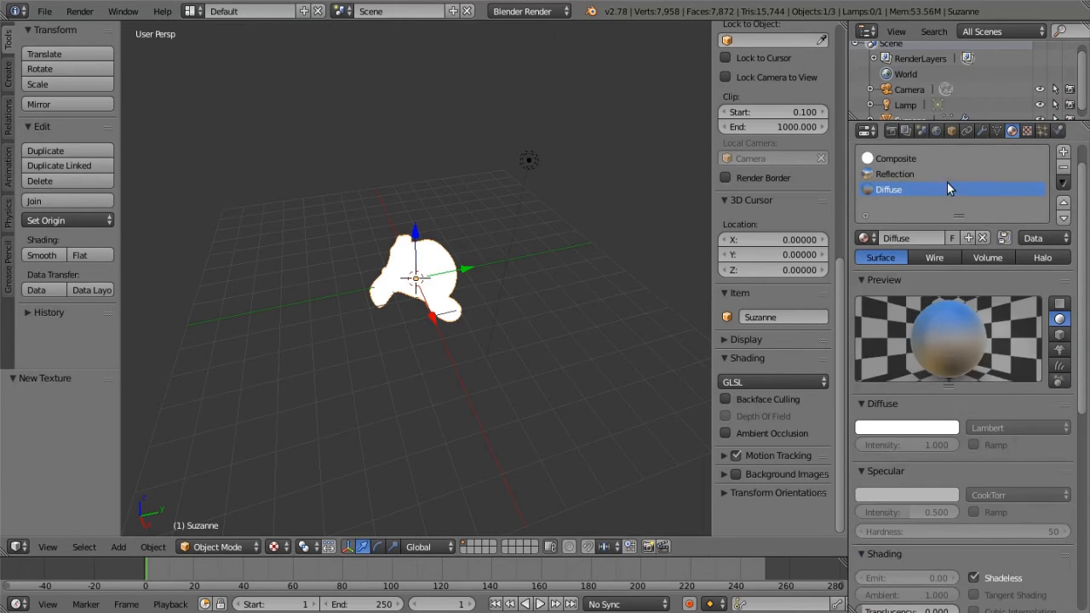
left_click(1063, 151)
left_click(951, 238)
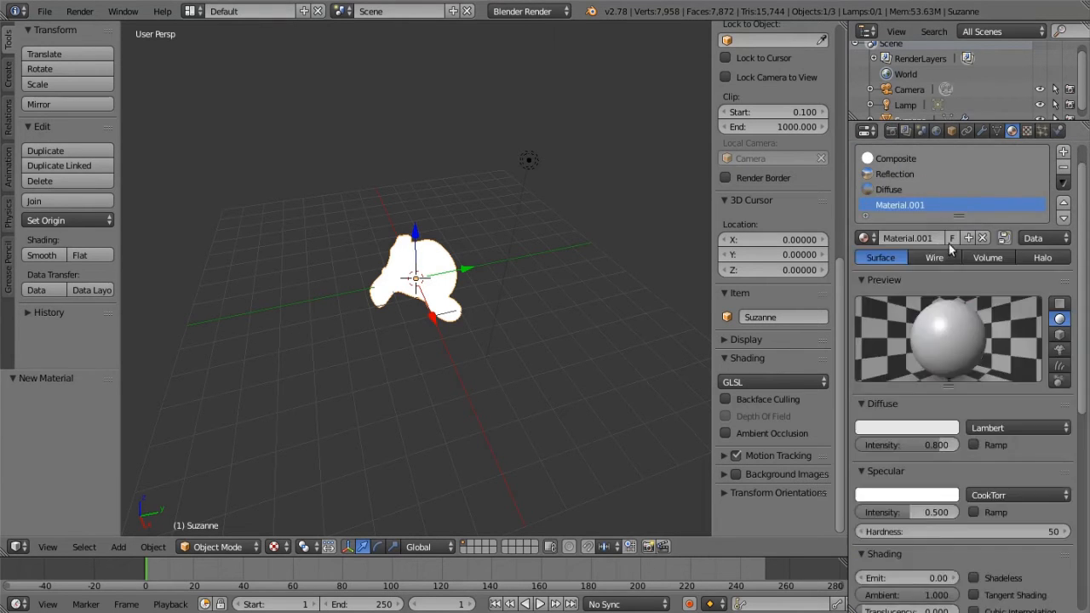
left_click(929, 239)
type("LightM")
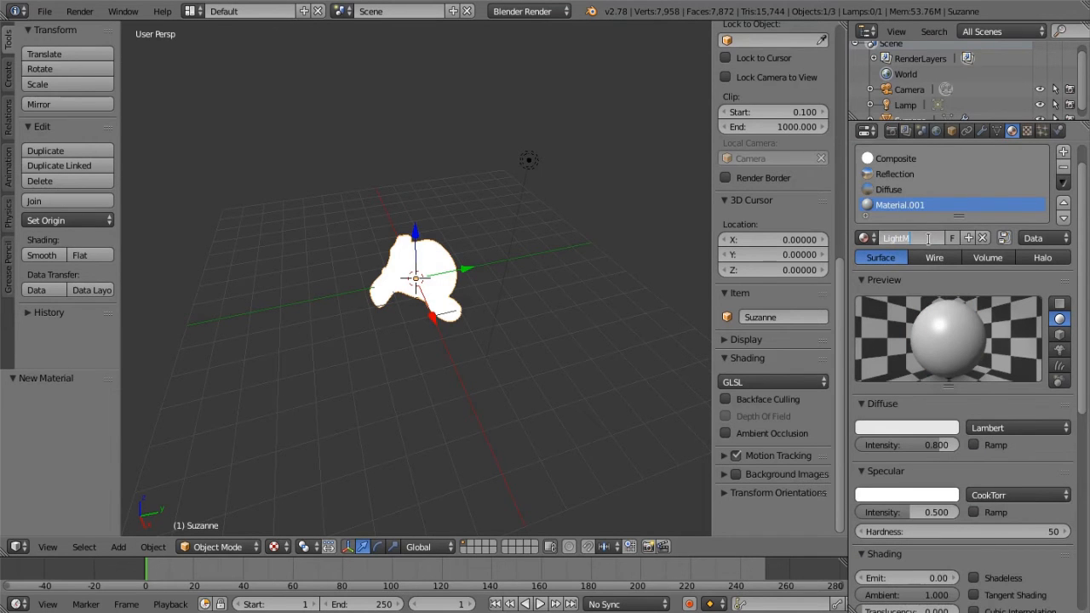
key("BackSpace")
key("BackSpace")
key("BackSpace")
key("BackSpace")
key("BackSpace")
key("BackSpace")
key("BackSpace")
key("BackSpace")
key("BackSpace")
type("Shadow")
key("Return")
scroll(1015, 459, "down", 10)
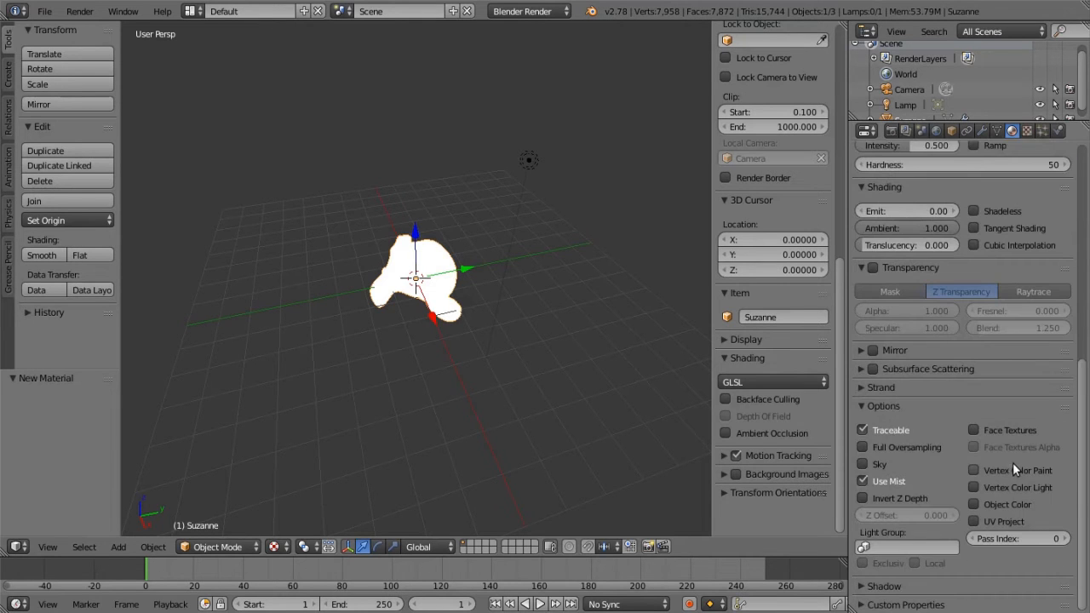
scroll(1011, 456, "up", 12)
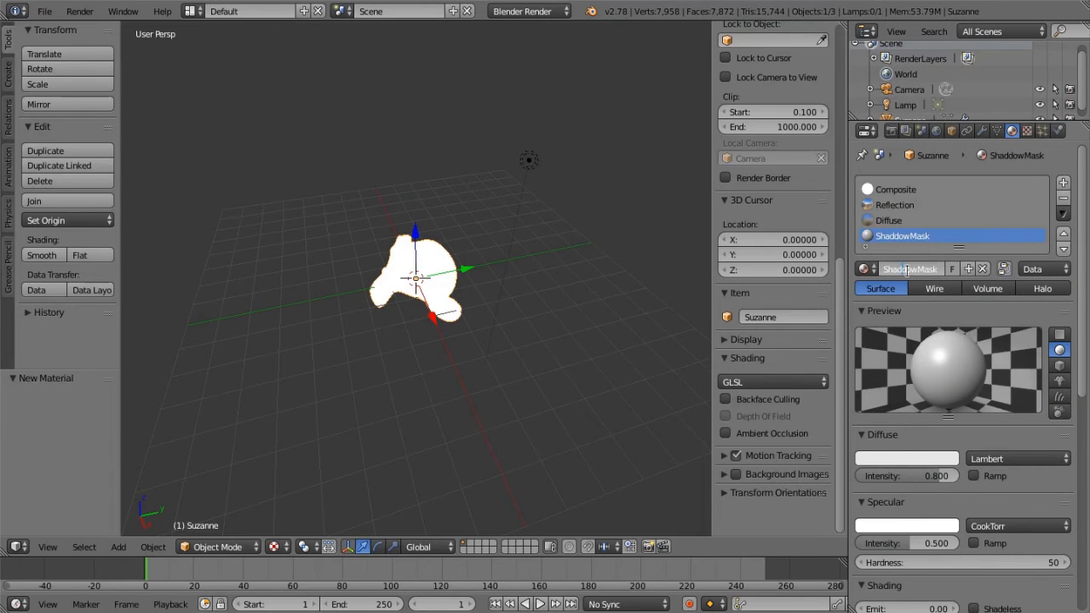
key("BackSpace")
key("Return")
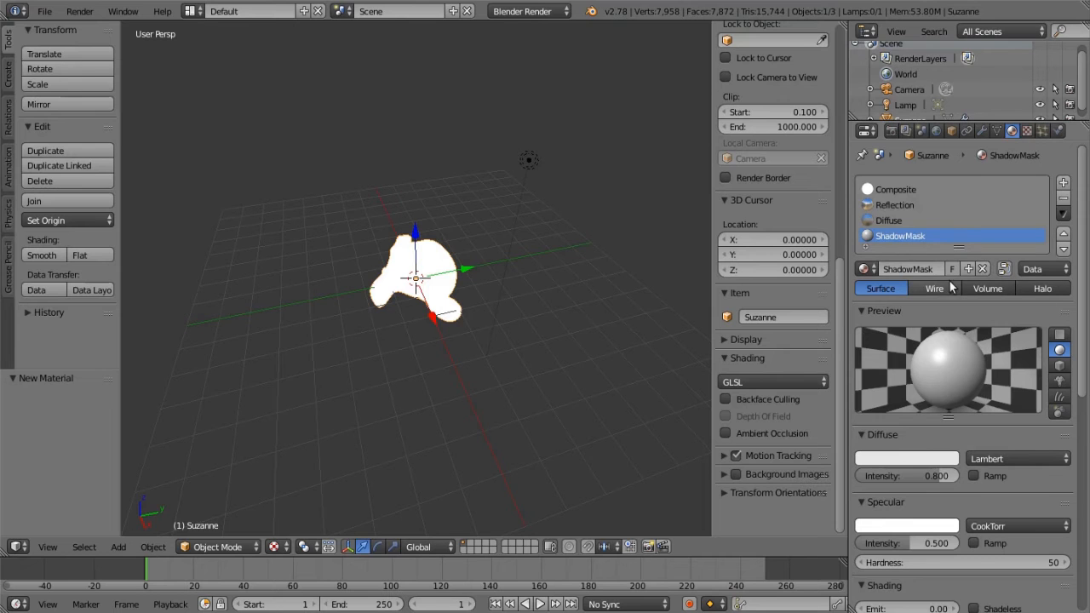
- Give the ShadowMask material a pure white diffuse colour with intensity 1.000, and set its specular intensity to 0
left_click_drag(937, 476, 959, 476)
left_click(940, 460)
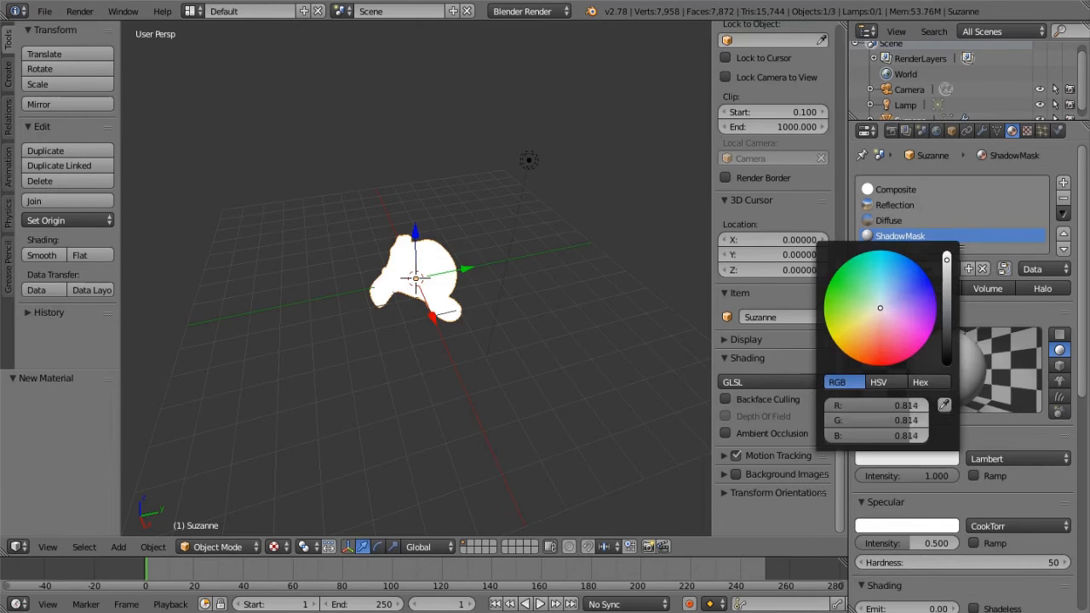
left_click(948, 257)
left_click_drag(913, 550, 864, 549)
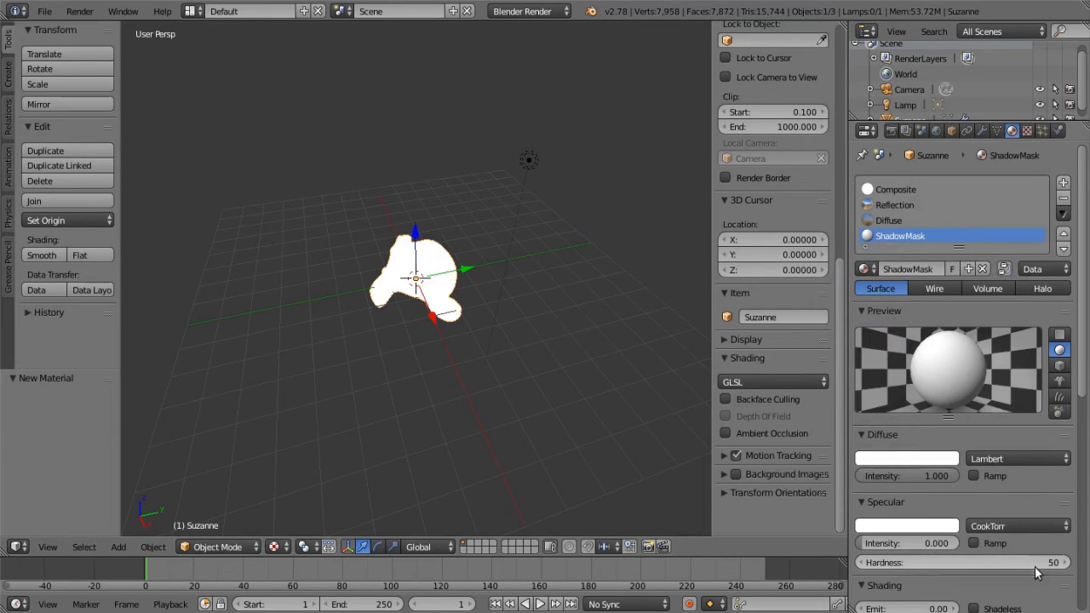
left_click(1005, 457)
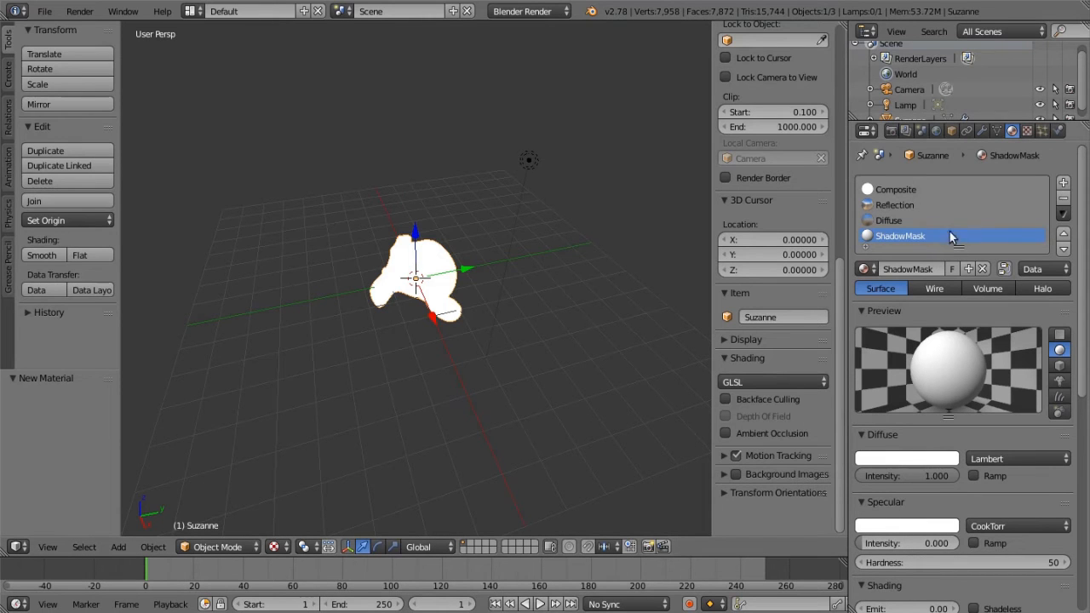
scroll(1033, 515, "down", 1)
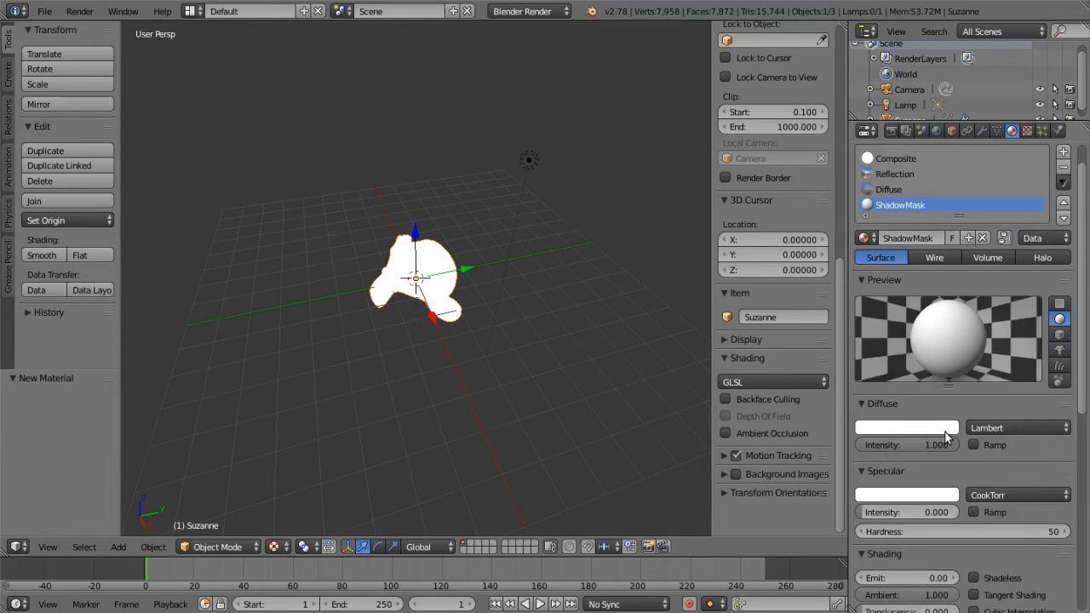
left_click(952, 429)
scroll(988, 437, "up", 1)
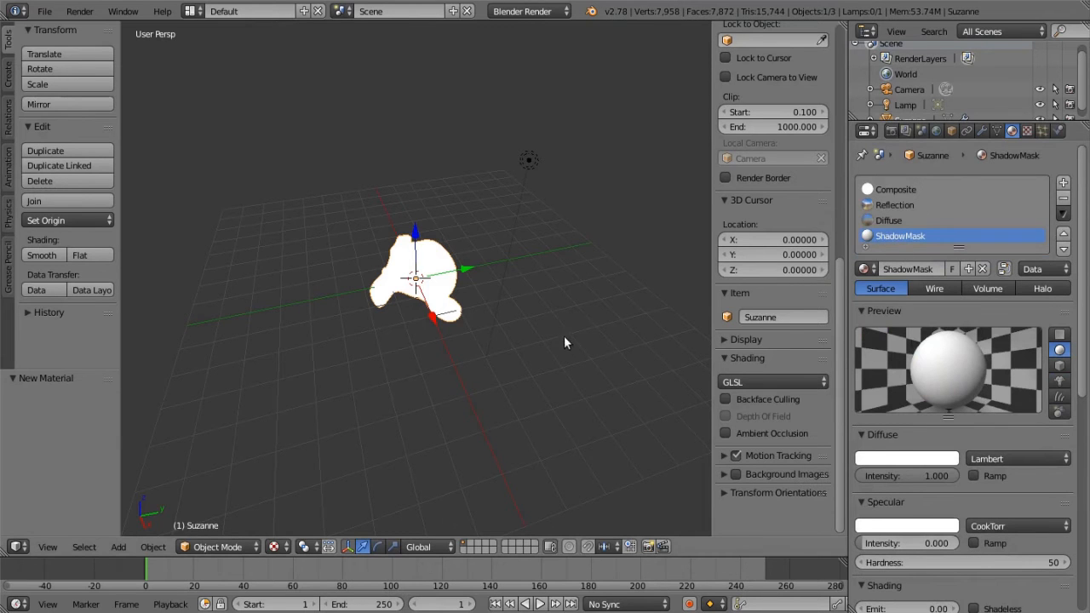
- Split the 3D view horizontally and turn the lower area into a Node Editor
left_click_drag(5, 551, 5, 361)
left_click(18, 548)
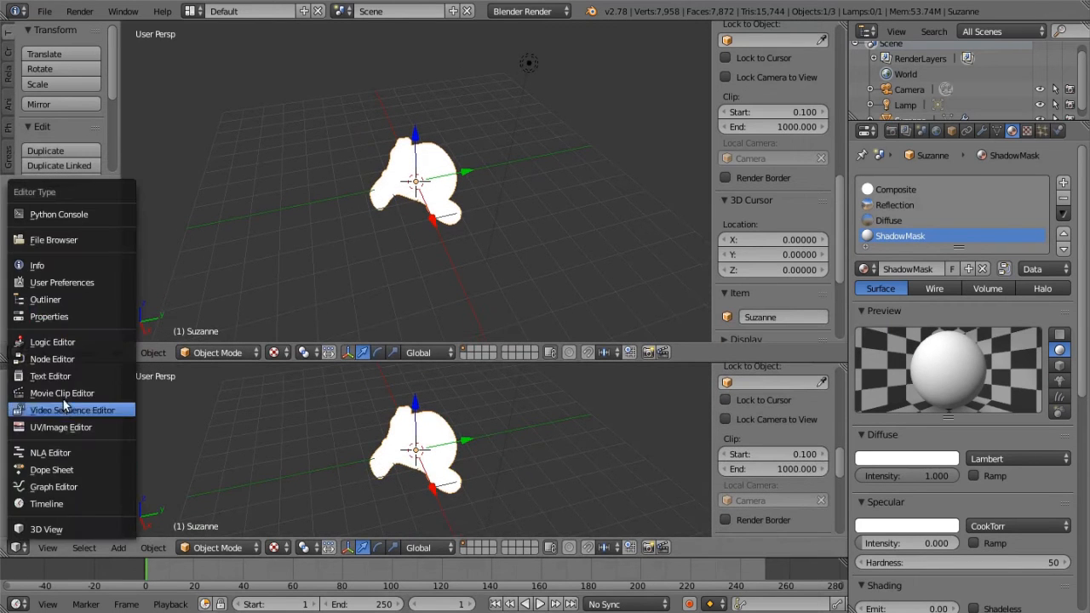
left_click(58, 361)
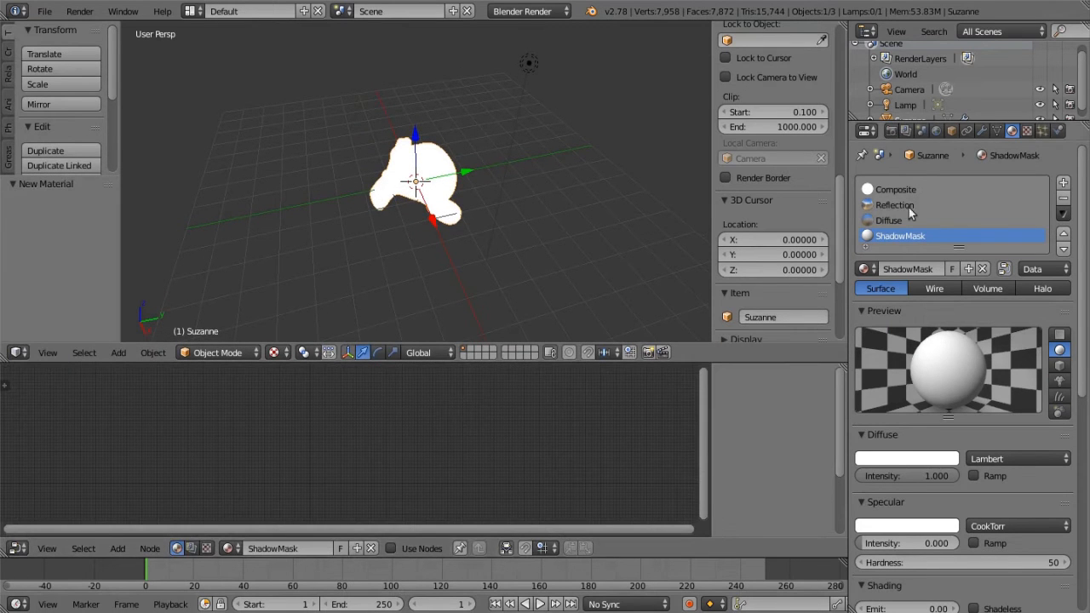
- Convert Suzanne's Composite material to a node-based material
left_click(886, 189)
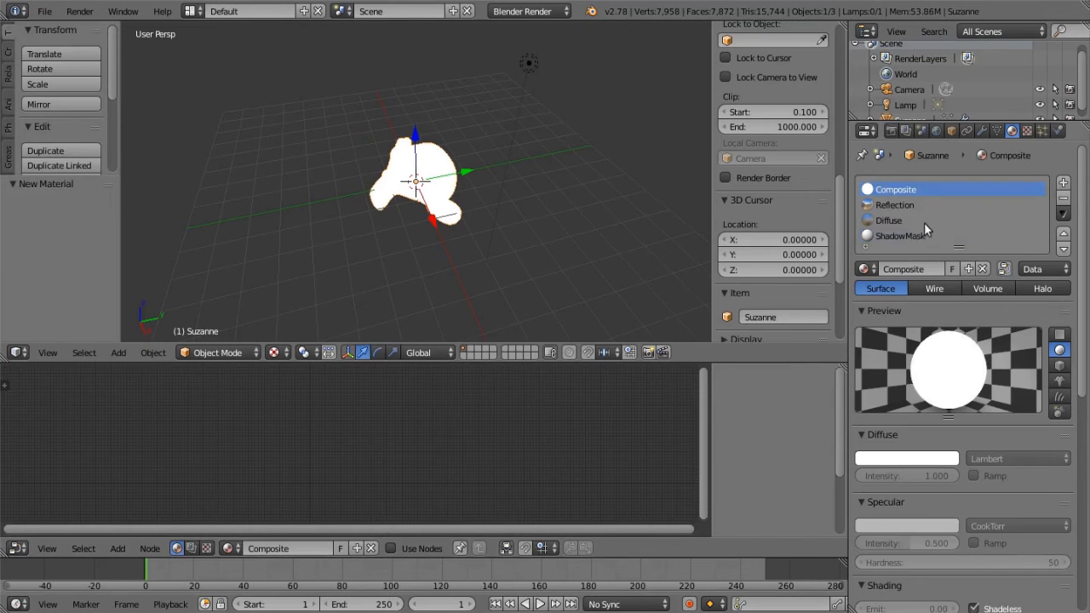
left_click(1006, 271)
scroll(429, 204, "up", 5)
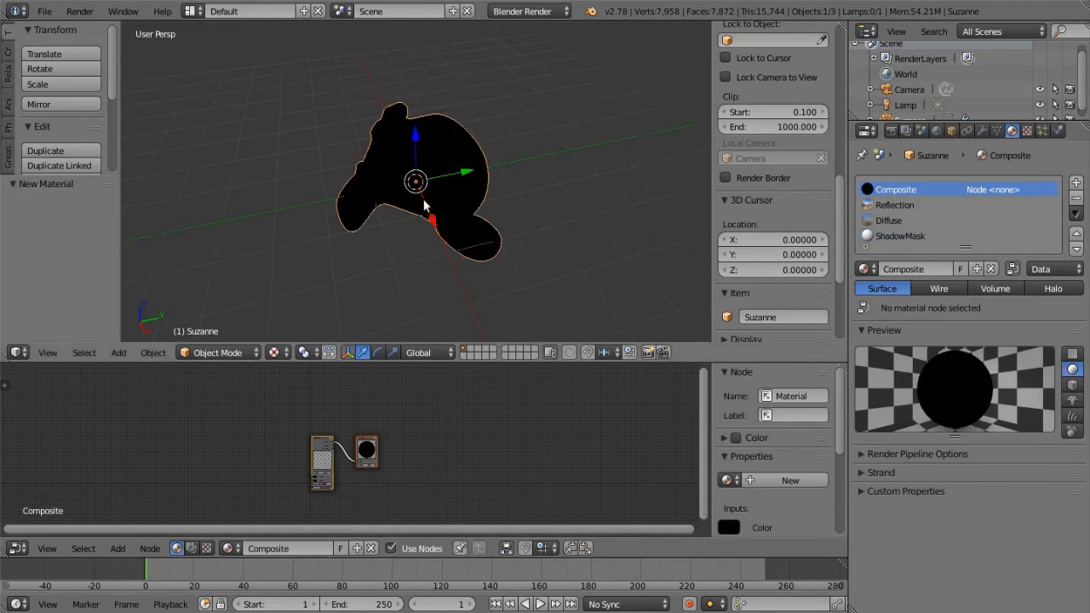
scroll(428, 204, "down", 2)
middle_click_drag(499, 426, 616, 409)
scroll(564, 445, "up", 3)
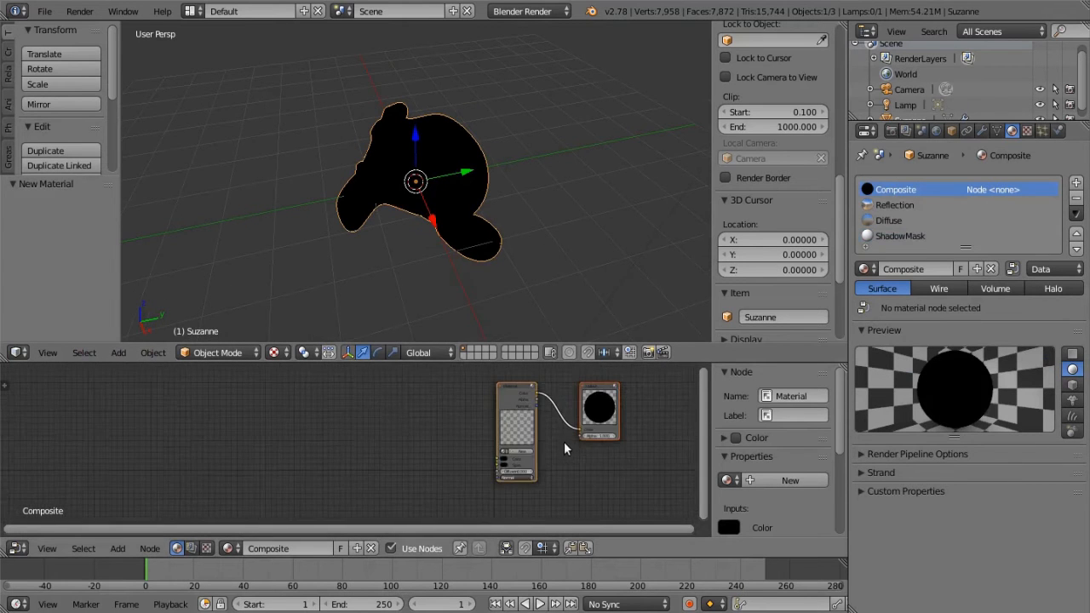
middle_click_drag(492, 448, 357, 479)
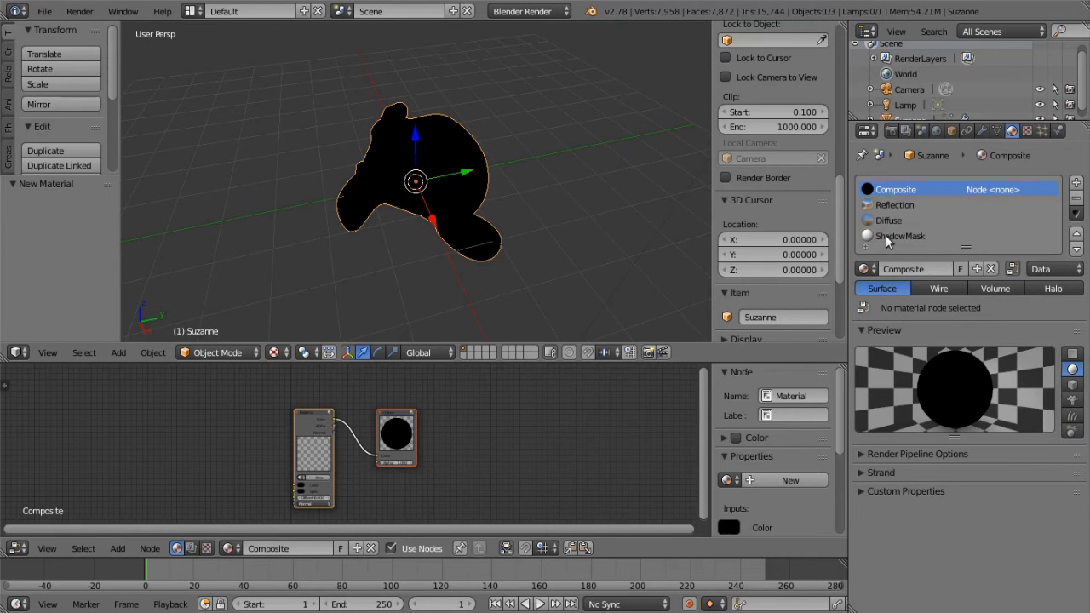
- Assign the ShadowMask material to the Material node in the Composite node tree
scroll(510, 442, "up", 4)
middle_click_drag(505, 444, 631, 403)
scroll(553, 438, "up", 4)
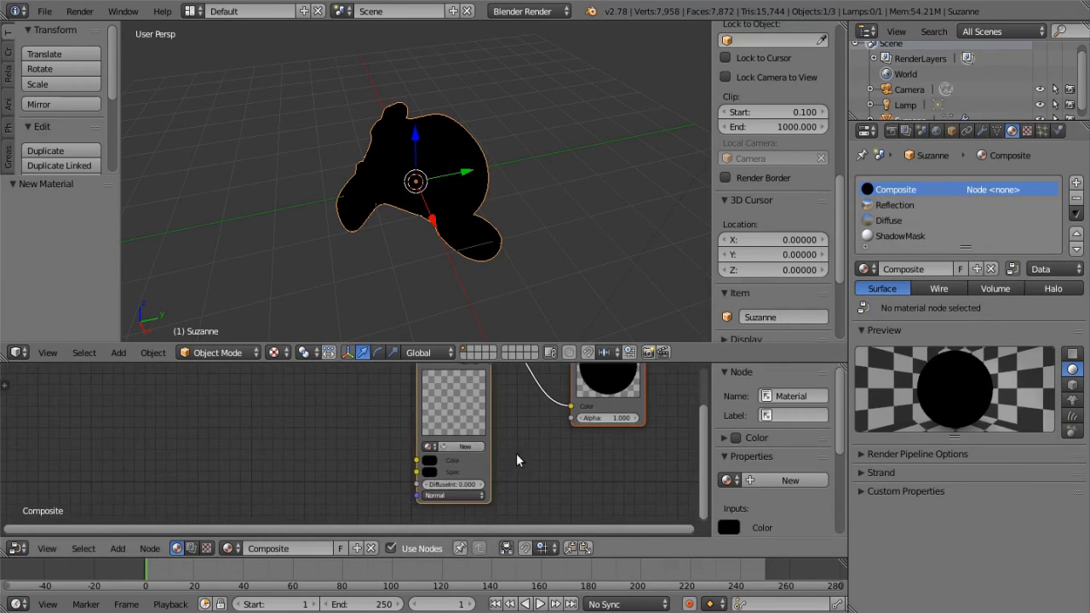
left_click(429, 447)
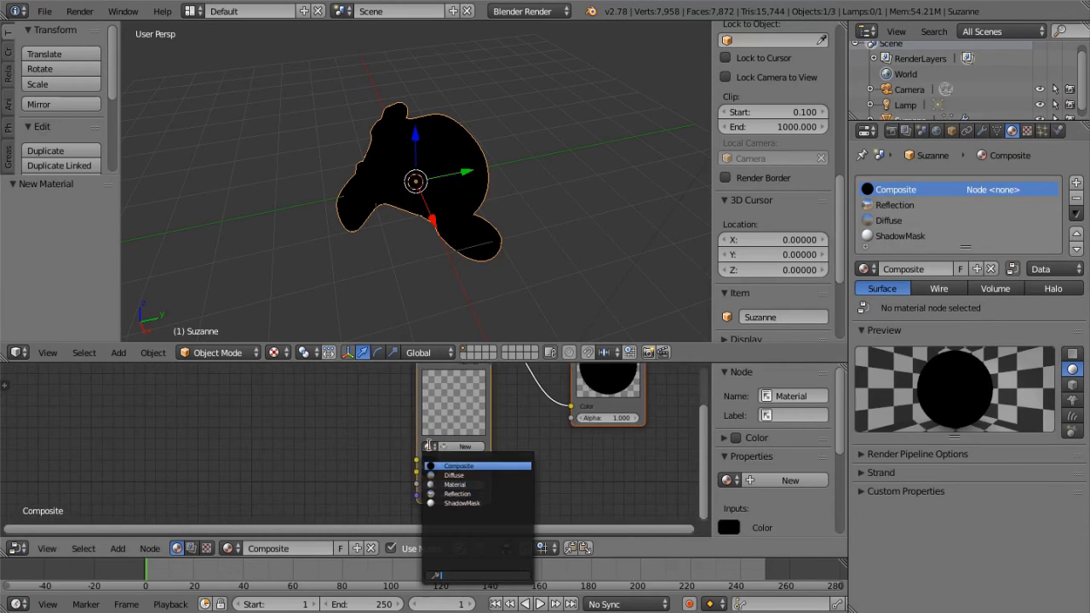
left_click(479, 502)
- Select the scene's lamp and change its type to Sun
middle_click_drag(498, 204, 392, 139)
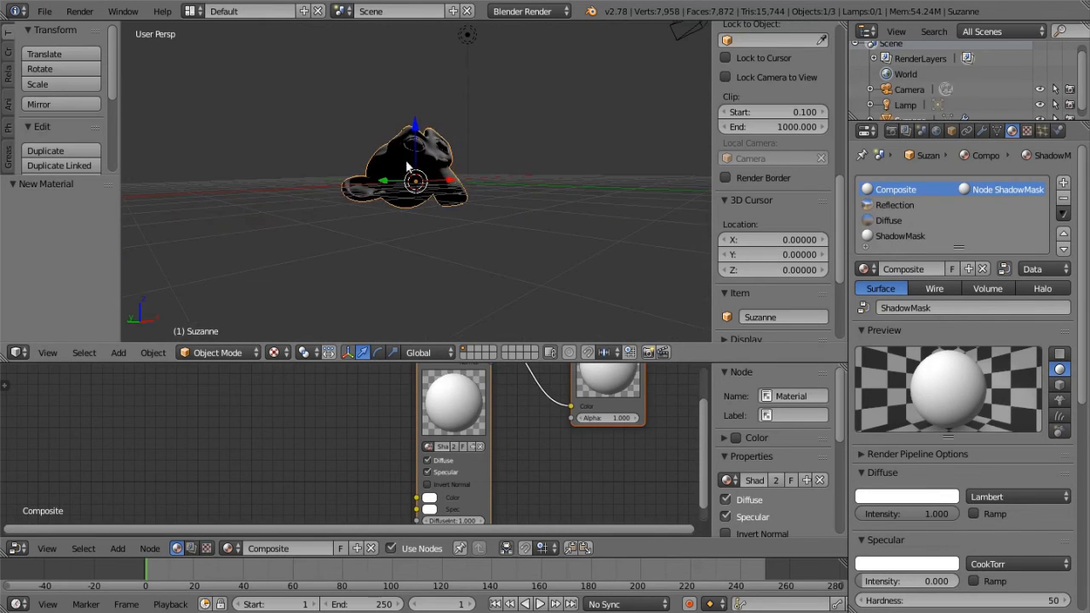
middle_click_drag(446, 170, 460, 108)
right_click(460, 47)
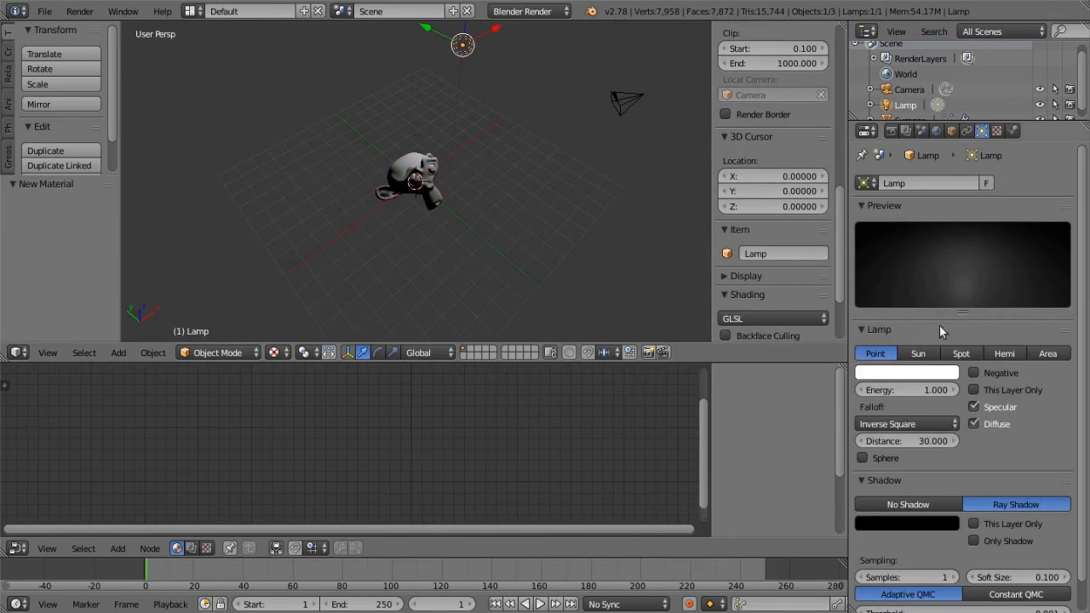
left_click(929, 356)
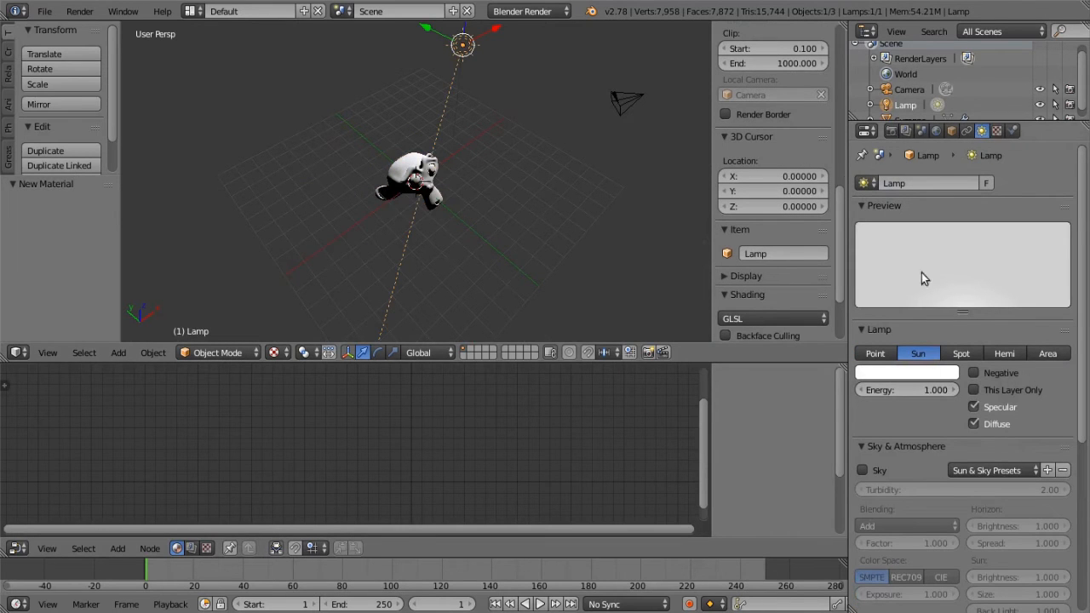
- Switch the render engine to Blender Game and set the lamp's shadow buffer type to Variance
left_click(532, 11)
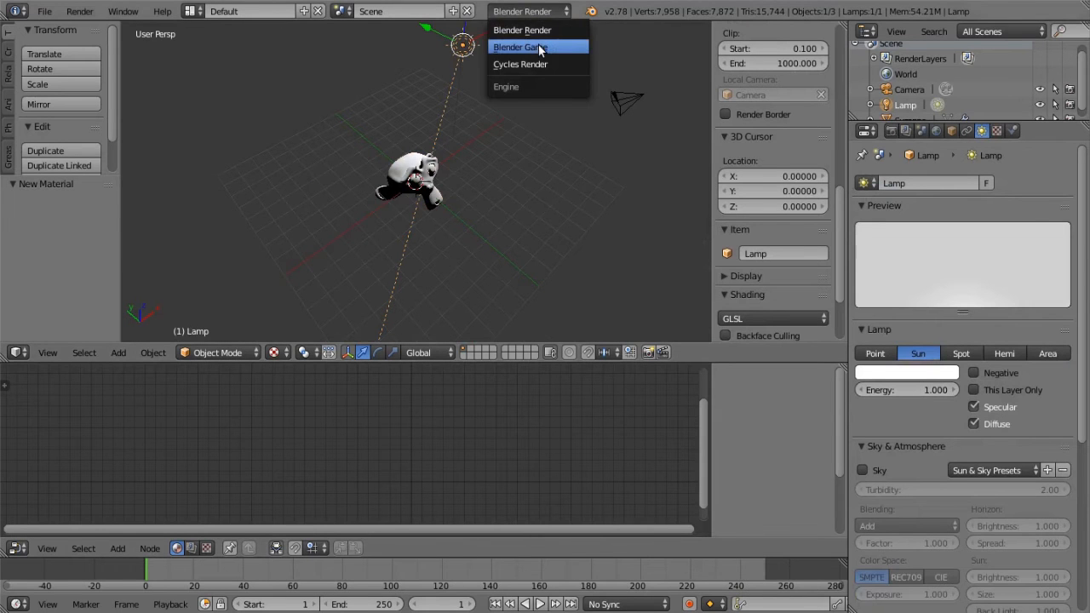
left_click(538, 48)
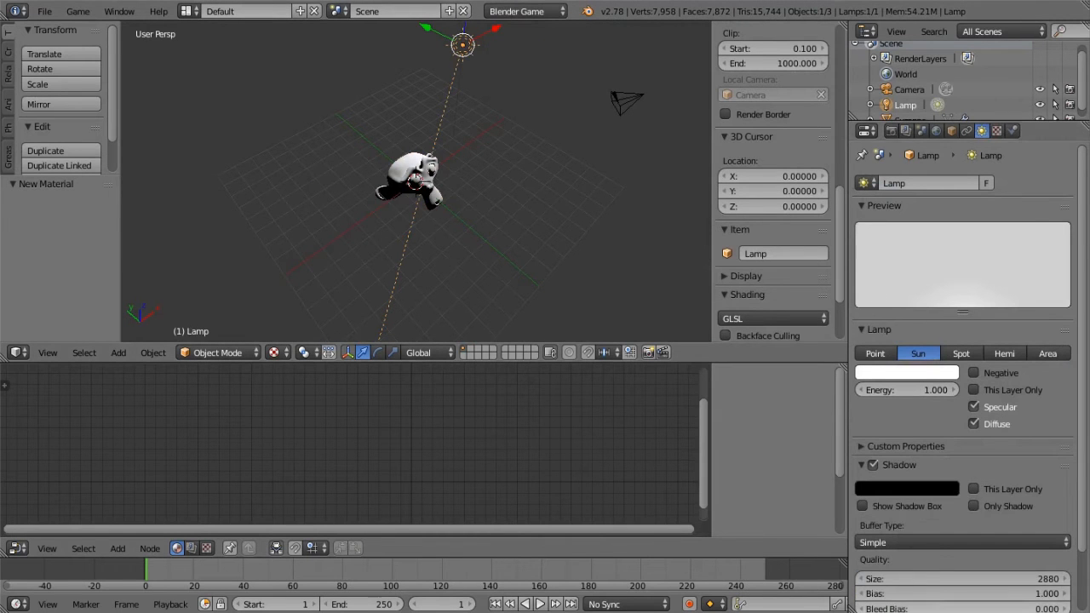
scroll(937, 530, "down", 1)
scroll(937, 527, "down", 1)
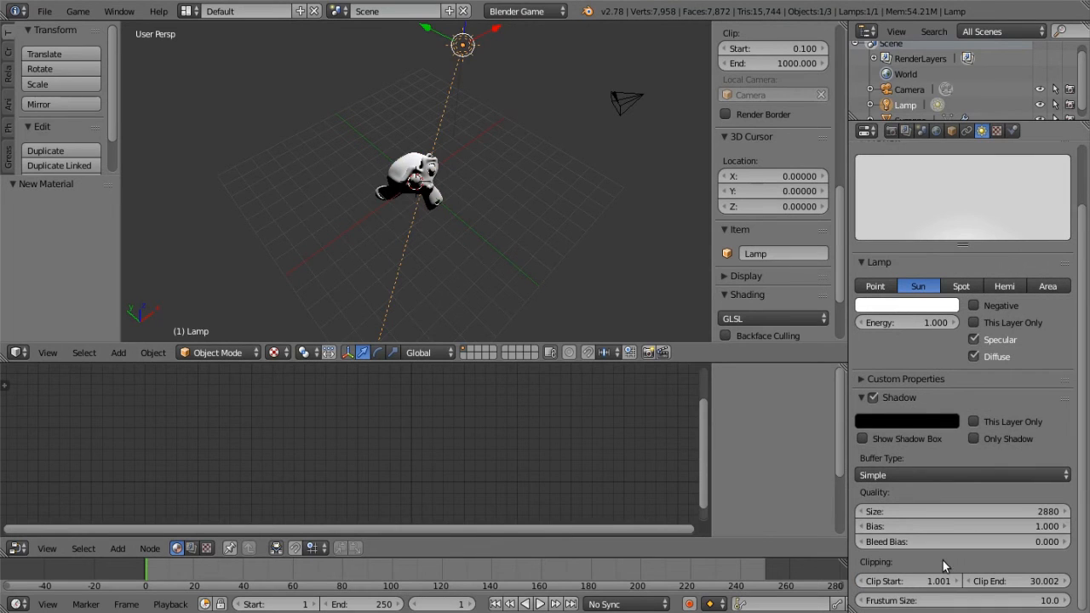
left_click(891, 475)
left_click(894, 438)
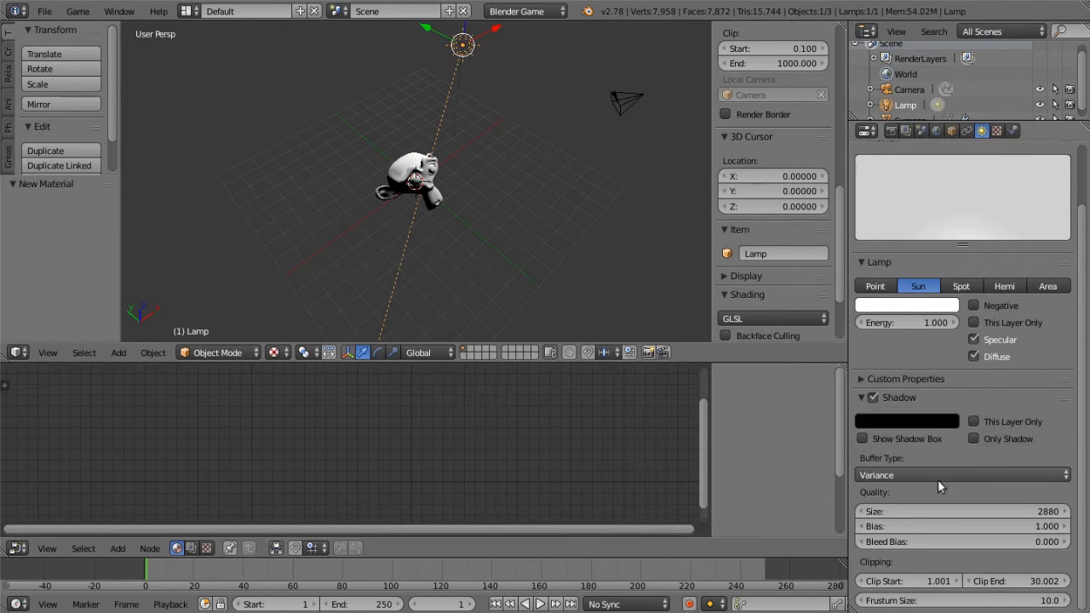
- Set the sun lamp's shadow Clip End to 40
left_click(1033, 582)
type("40")
key("Return")
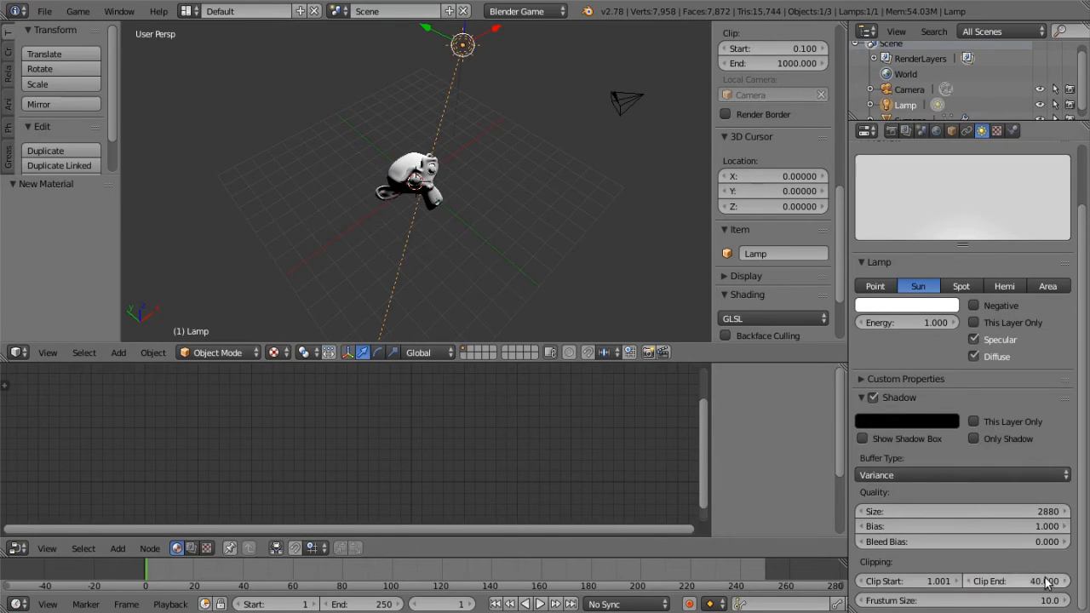
middle_click_drag(560, 282, 516, 244)
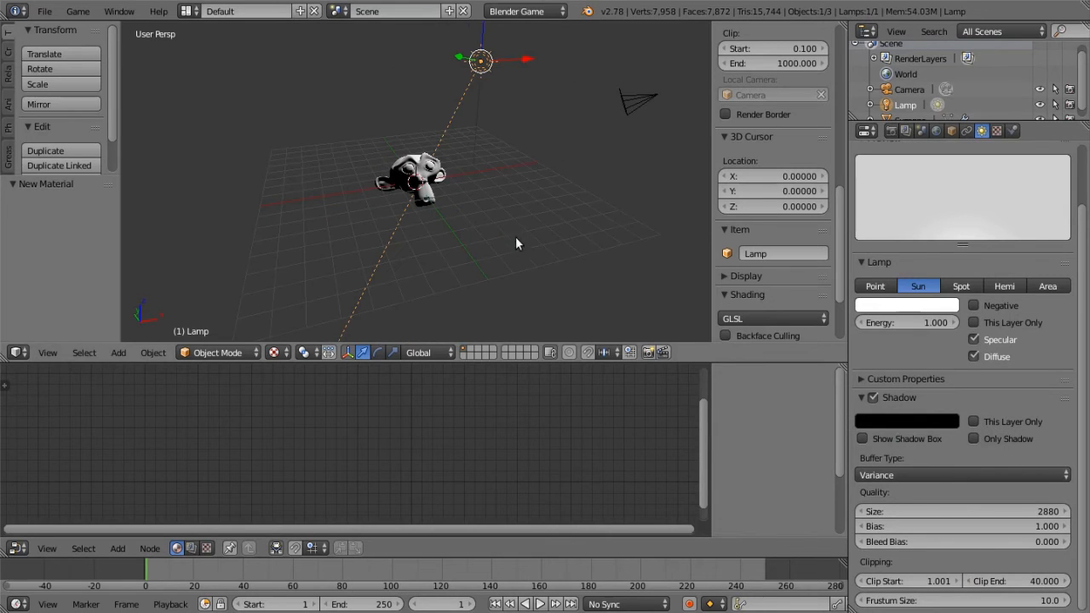
- Switch the render engine back to Blender Render
left_click(526, 12)
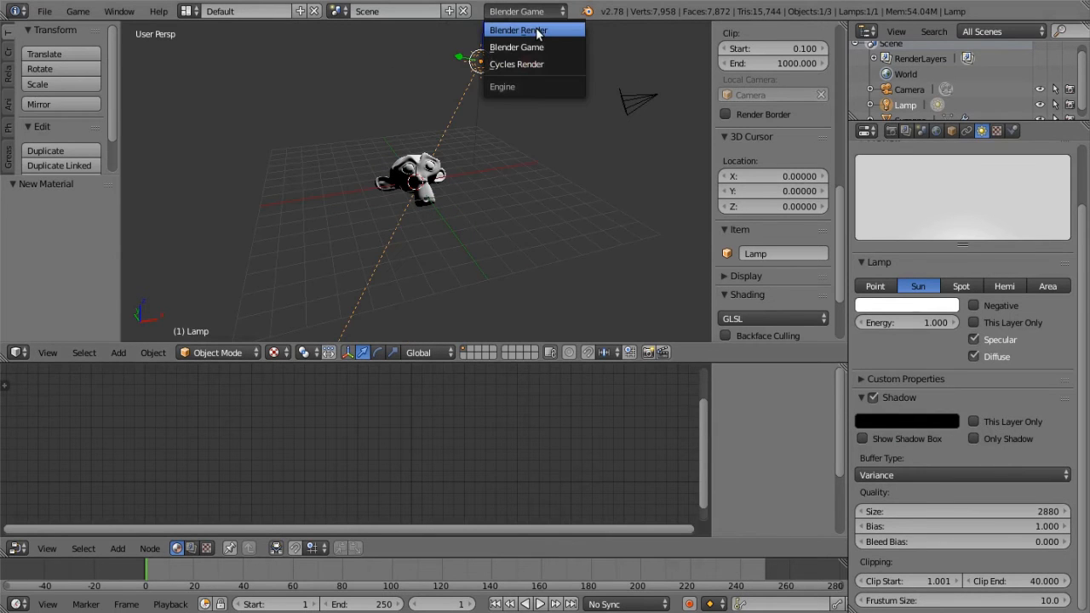
left_click(538, 32)
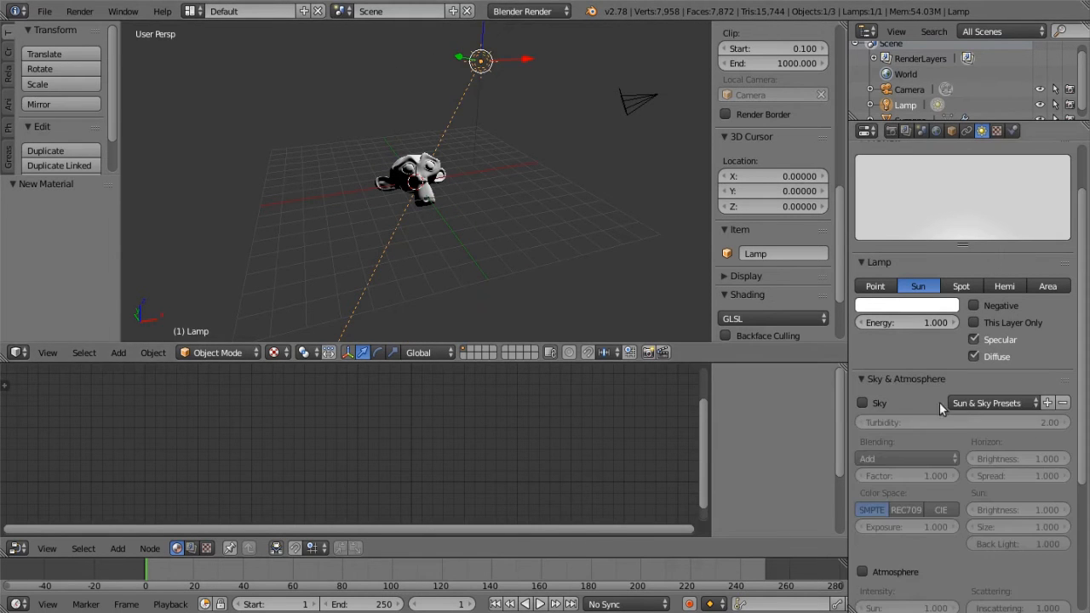
middle_click_drag(413, 224, 271, 224)
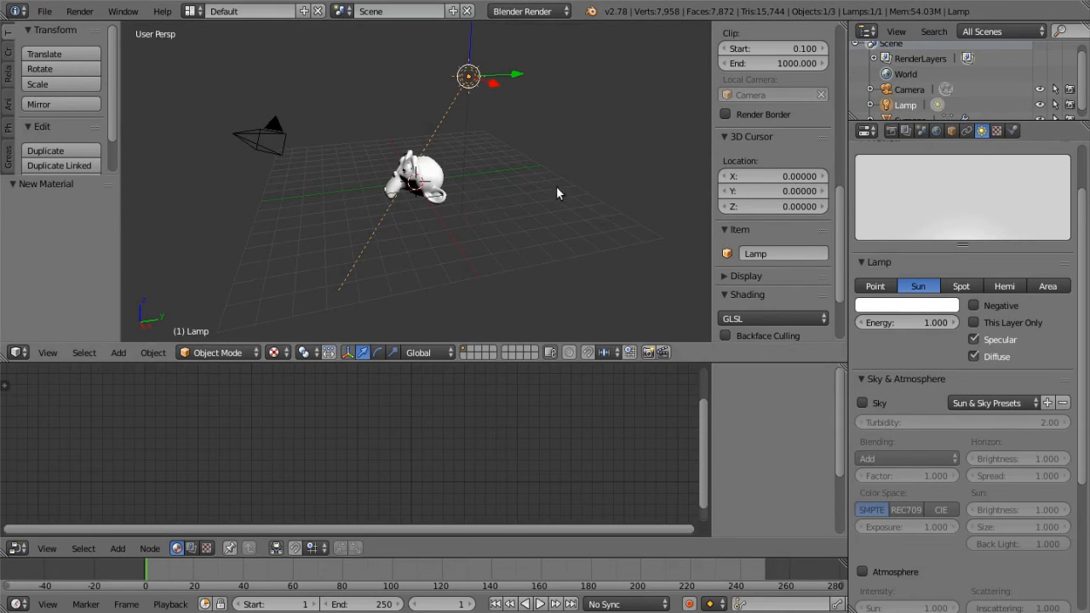
- Add a new texture to the World
left_click(936, 132)
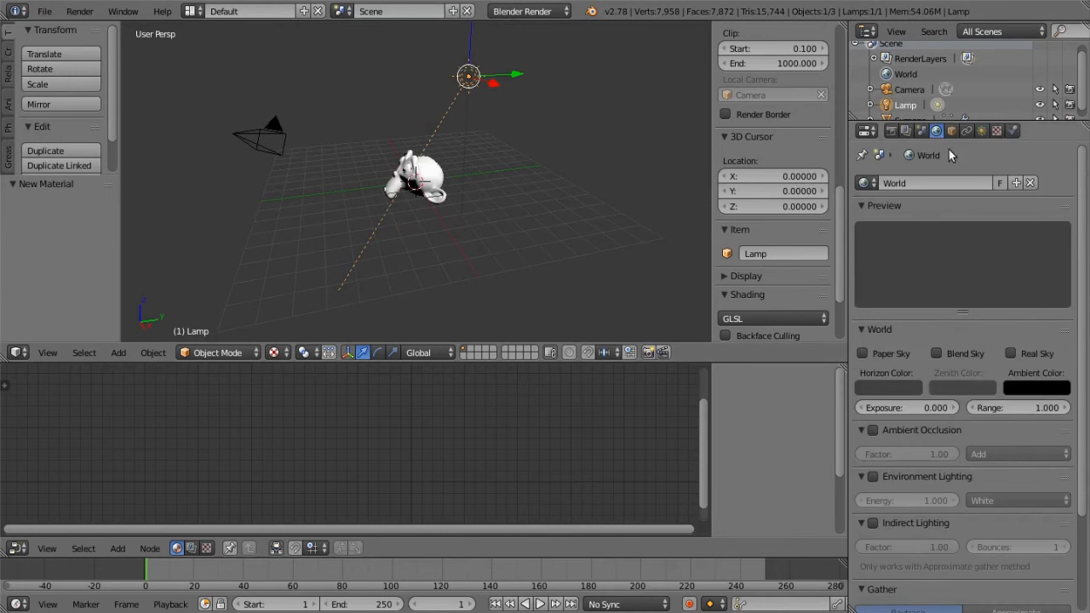
left_click(997, 130)
left_click(927, 301)
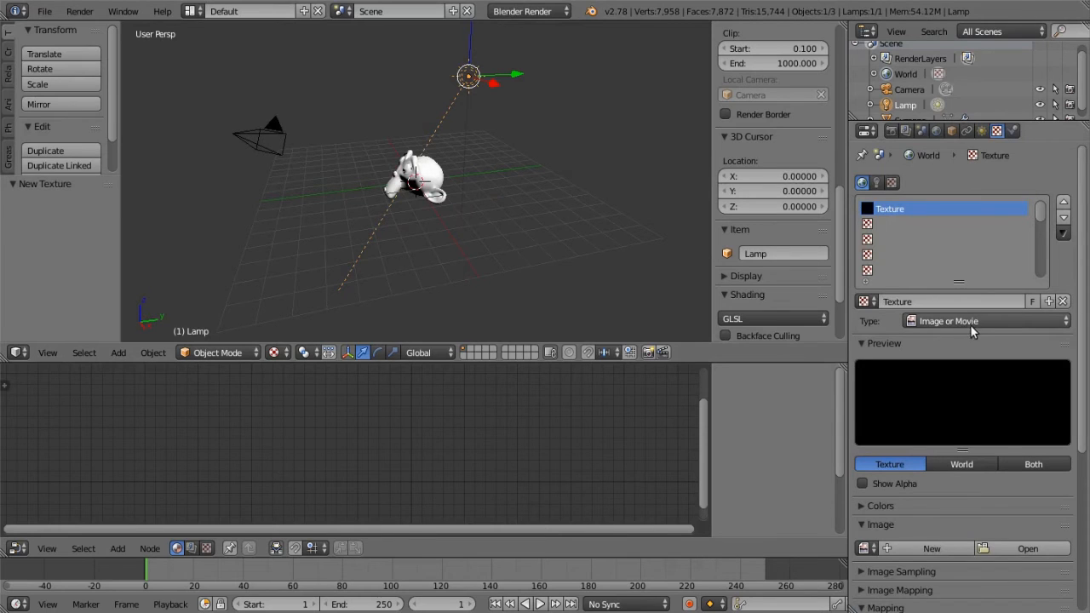
- Load ConstructionSite.jpg from the ConstructionSite folder as the world texture's image
left_click(1017, 550)
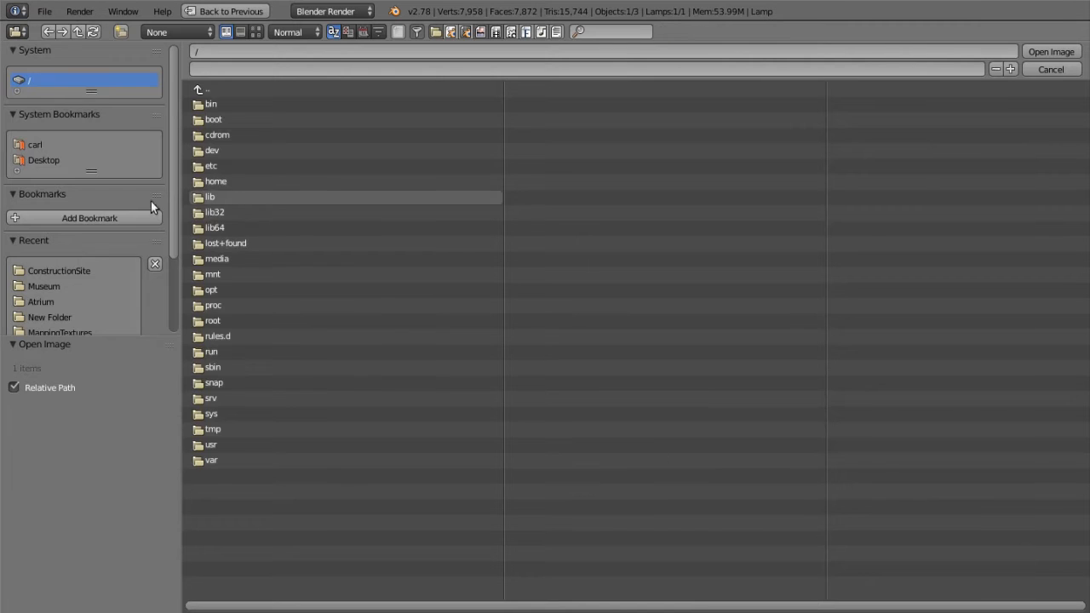
left_click(63, 271)
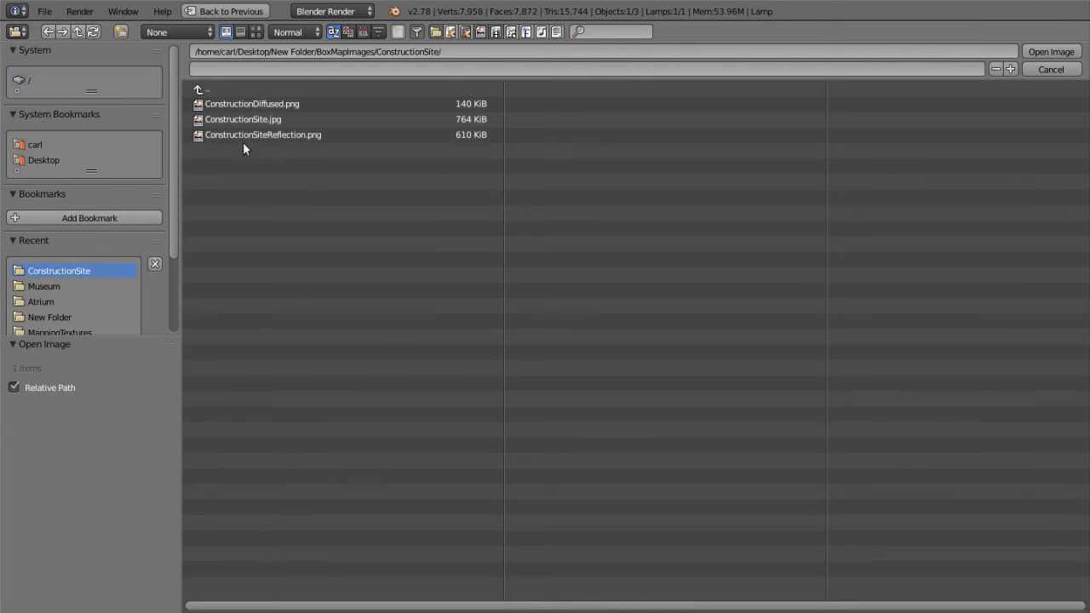
left_click(256, 31)
left_click(477, 145)
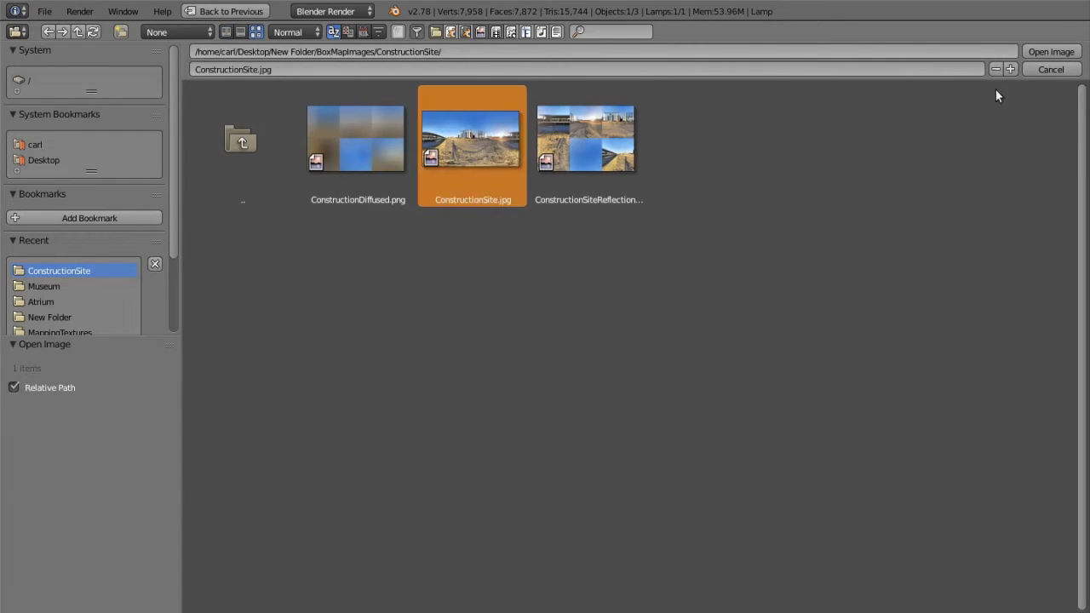
left_click(1041, 54)
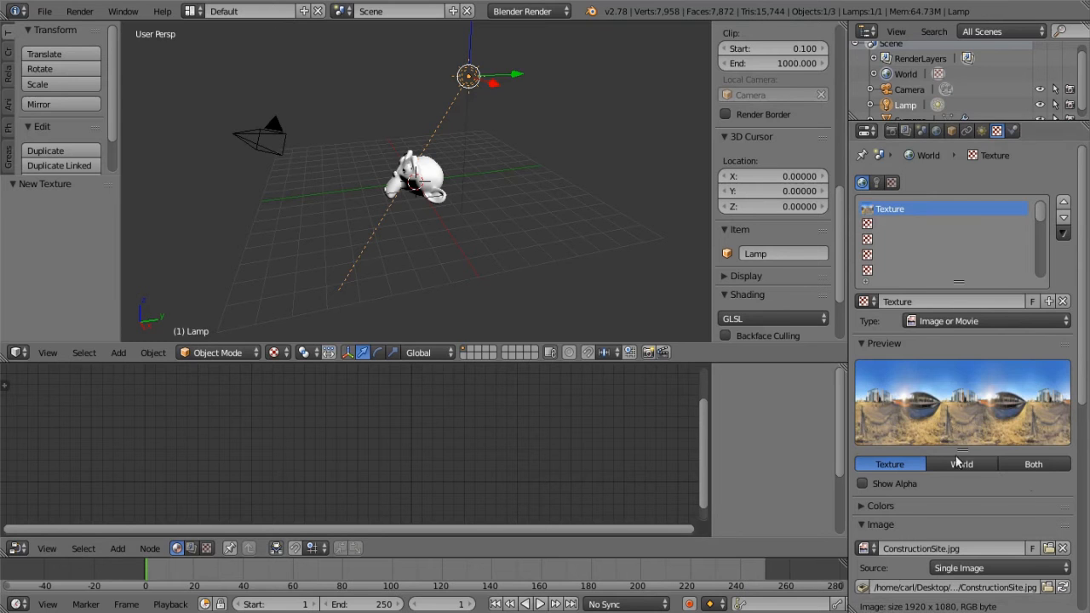
- Make the world texture influence Horizon instead of Blend
scroll(1018, 485, "down", 4)
scroll(1012, 495, "down", 6)
left_click(860, 520)
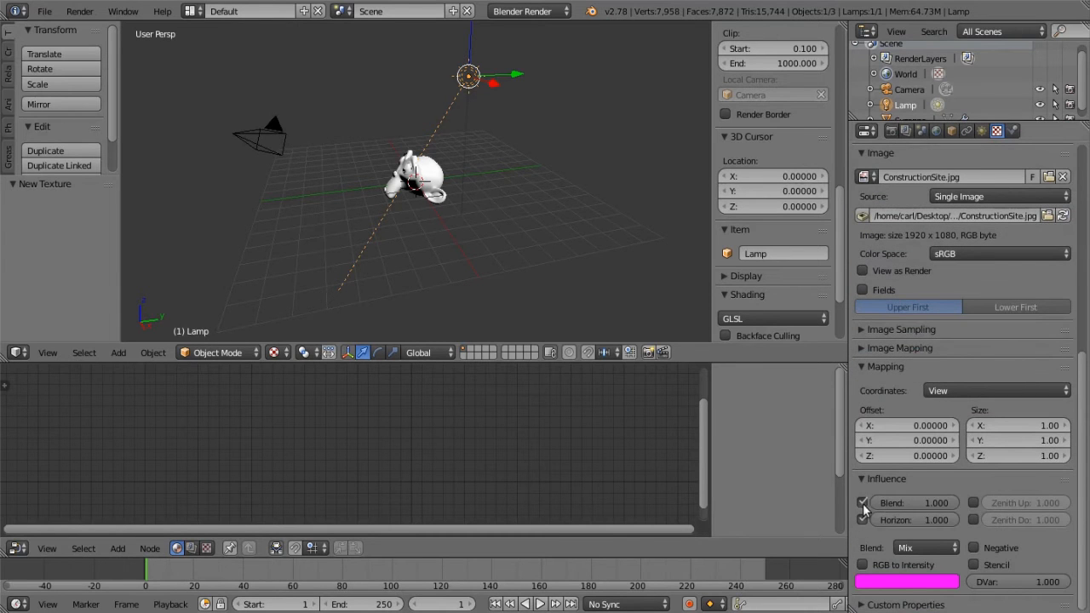
left_click(862, 504)
- Enable Real Sky in the World settings
scroll(986, 510, "up", 7)
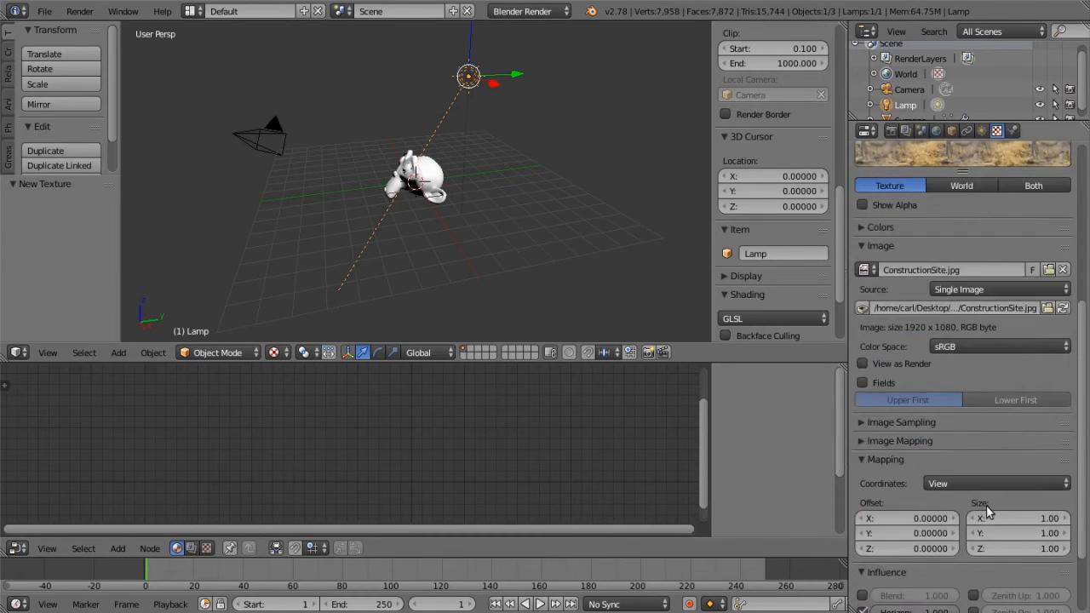
scroll(988, 511, "up", 4)
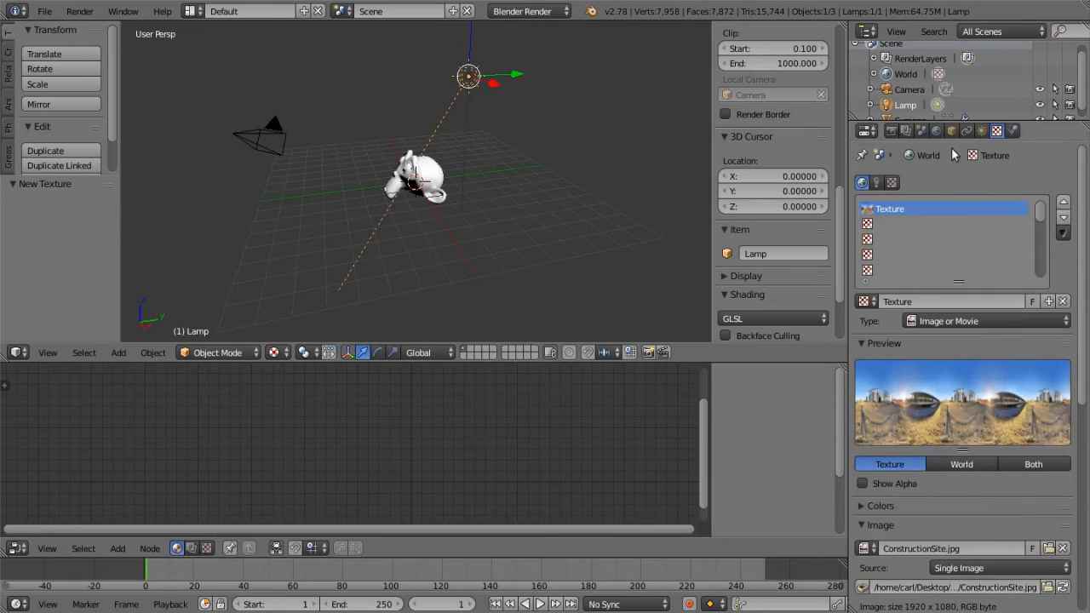
left_click(934, 132)
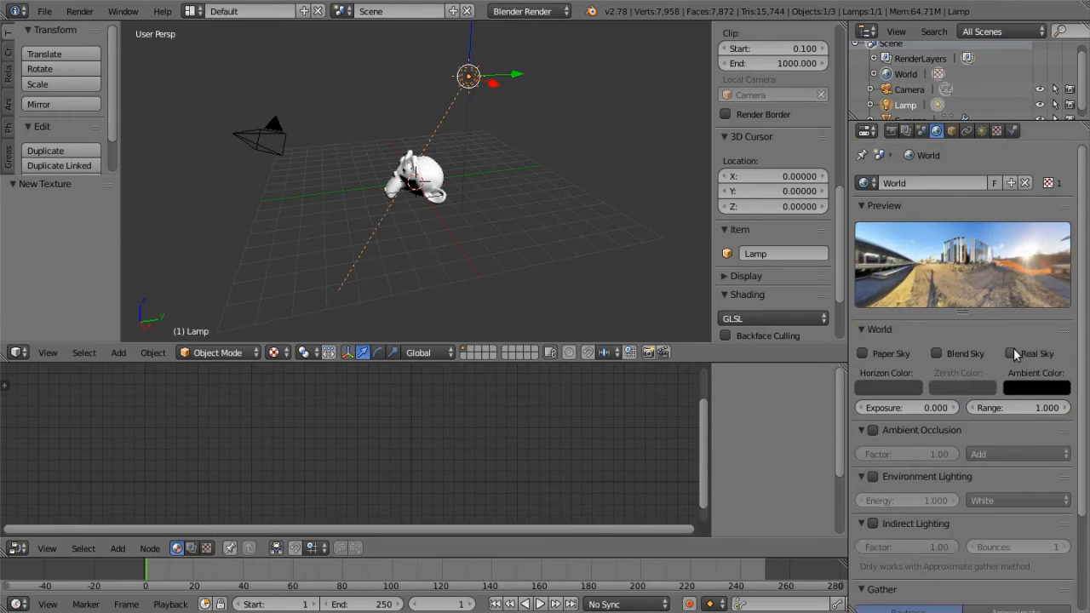
left_click(1012, 354)
- Set the world texture's mapping coordinates to Equirectangular
left_click(996, 130)
scroll(990, 452, "down", 5)
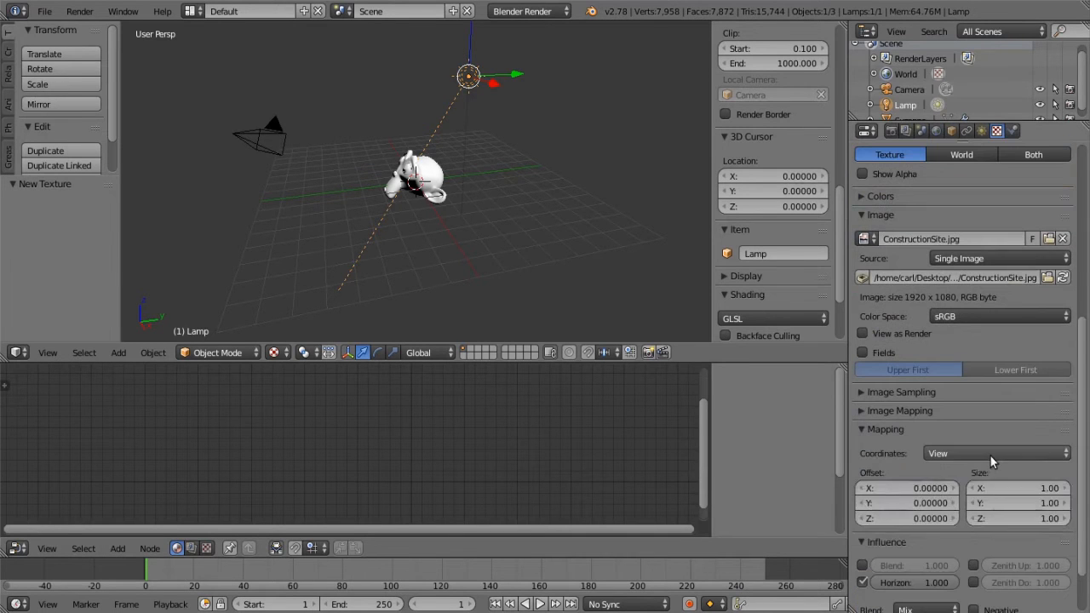
left_click(938, 452)
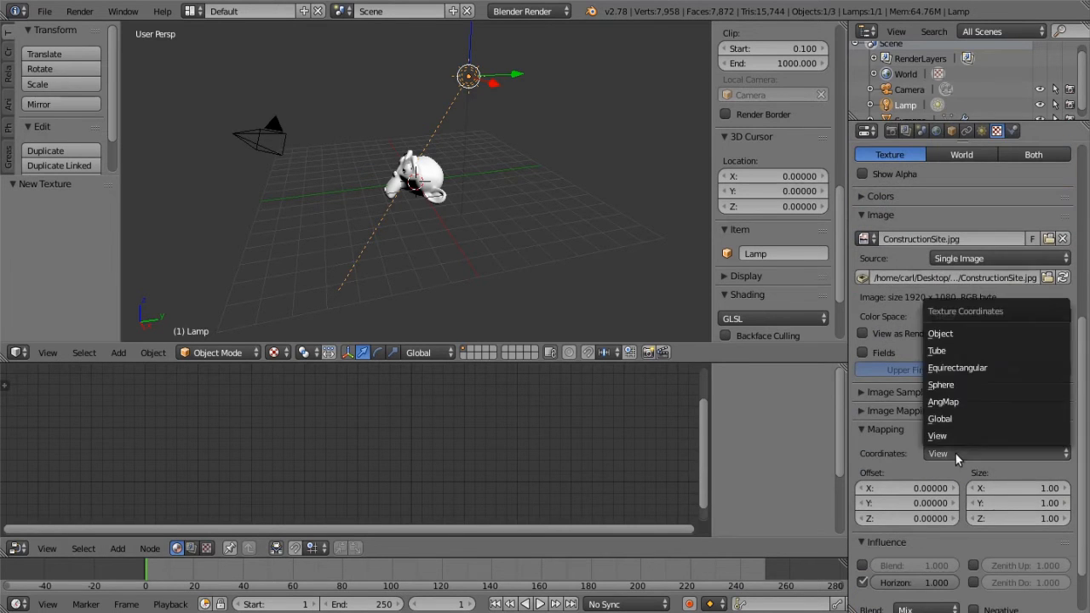
left_click(965, 368)
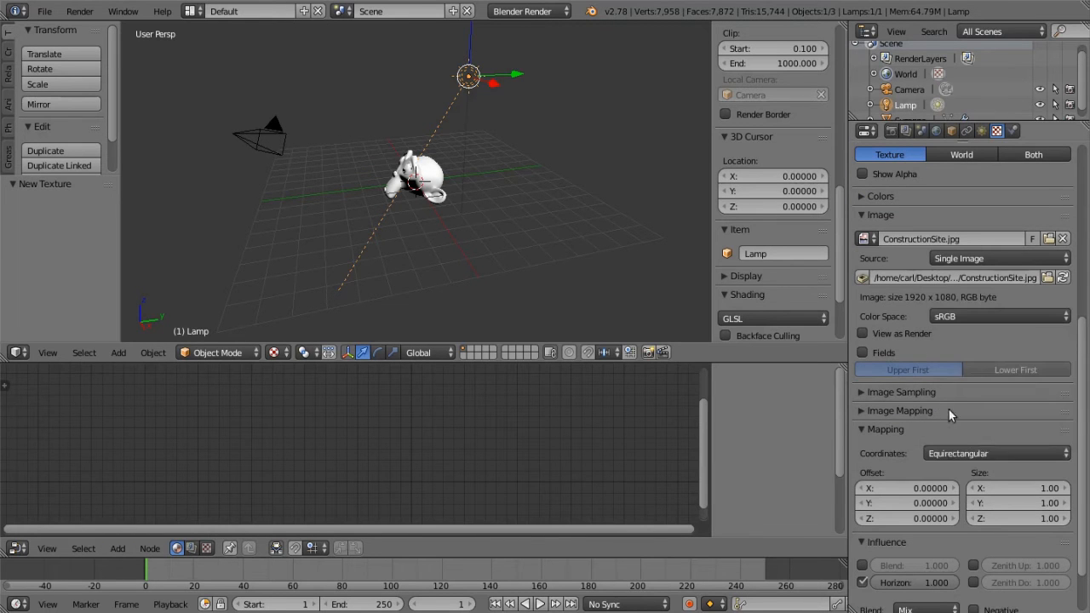
scroll(980, 447, "up", 10)
scroll(817, 183, "up", 3)
- Turn on World Background in the 3D viewport's display settings
scroll(814, 206, "down", 4)
left_click(746, 246)
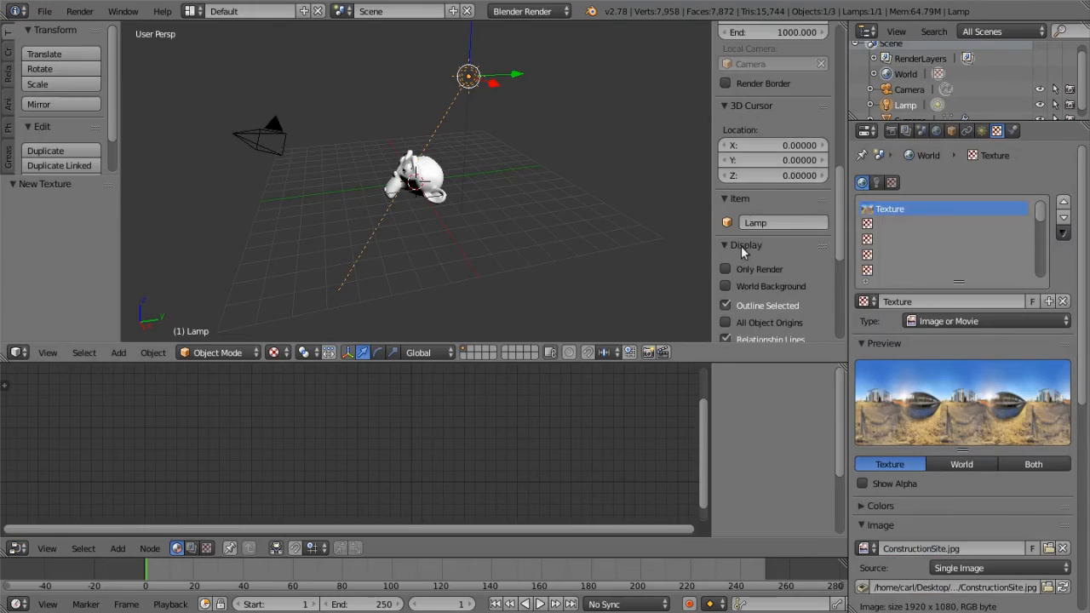
scroll(745, 249, "down", 2)
left_click(725, 225)
- Move the lamp in the 3D view to line it up with the sun in the background image
middle_click_drag(552, 207, 449, 185)
middle_click_drag(414, 264, 266, 270)
middle_click_drag(400, 68, 609, 48)
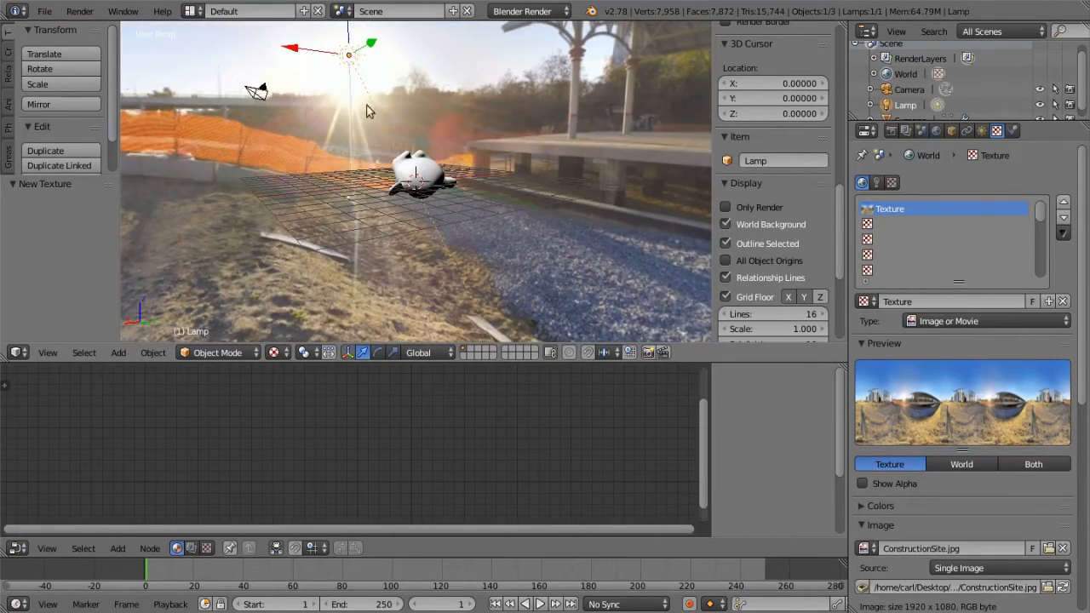
mouse_move(423, 77)
middle_mouse_down()
mouse_move(409, 104)
mouse_move(414, 64)
mouse_move(433, 47)
mouse_move(429, 75)
middle_mouse_up()
middle_click_drag(449, 203, 189, 177)
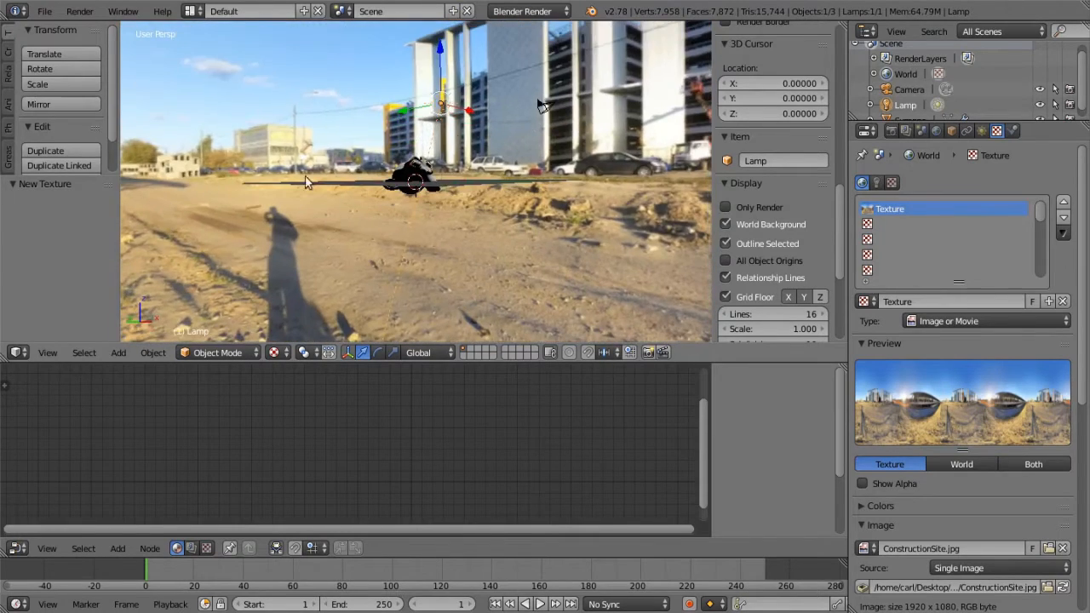
middle_click_drag(524, 126, 465, 159)
middle_click_drag(443, 237, 536, 148)
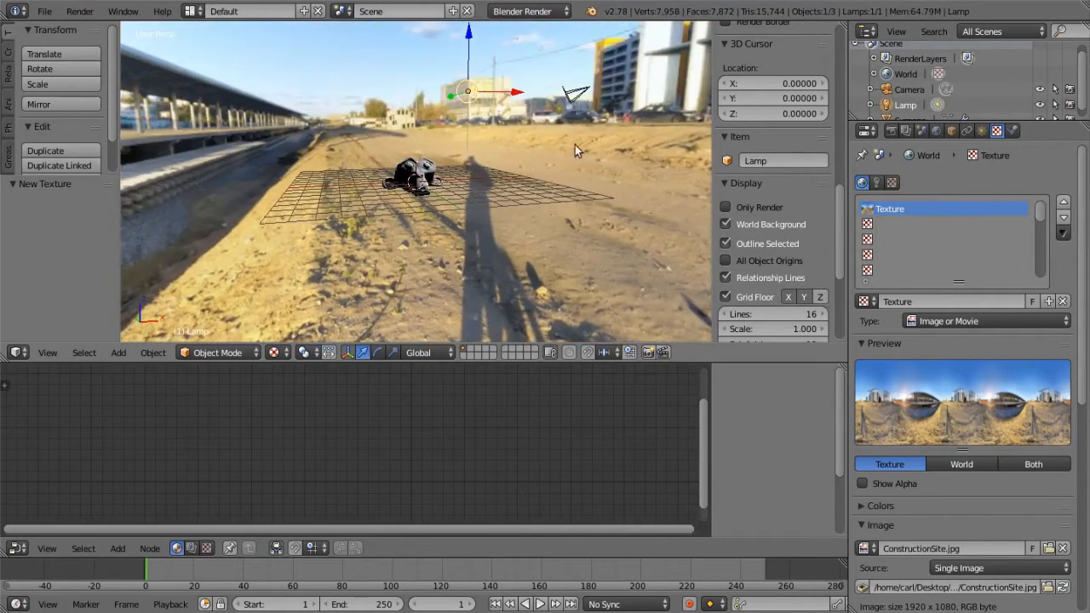
middle_click_drag(476, 170, 174, 112)
middle_click_drag(449, 169, 323, 110)
left_click_drag(327, 86, 513, 119)
middle_click_drag(573, 175, 541, 127)
left_click_drag(553, 61, 550, 69)
- Switch to the rotate manipulator and turn the lamp toward the background's light direction, including about -16.5° around global Z
left_click(379, 352)
left_click_drag(578, 146, 464, 148)
middle_click_drag(465, 148, 136, 134)
left_click_drag(457, 145, 474, 168)
middle_click_drag(475, 167, 478, 142)
left_click_drag(479, 142, 483, 139)
mouse_move(504, 157)
middle_mouse_down()
mouse_move(486, 174)
mouse_move(488, 166)
middle_mouse_up()
left_click_drag(529, 100, 530, 102)
left_click_drag(521, 108, 520, 112)
mouse_move(520, 112)
middle_mouse_down()
mouse_move(573, 142)
mouse_move(619, 102)
mouse_move(505, 118)
middle_mouse_up()
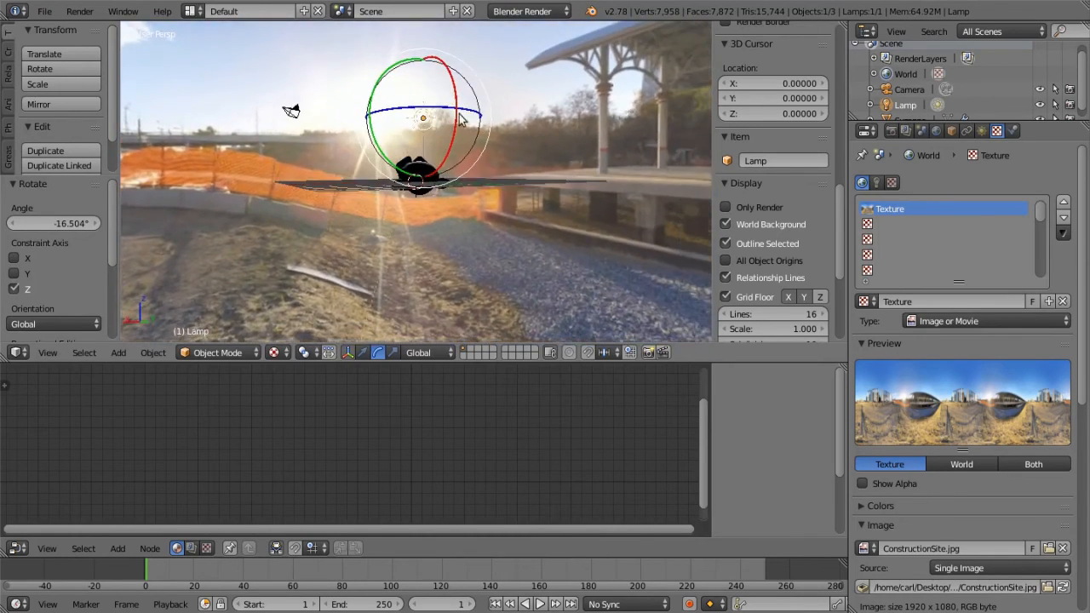
- Fine-tune the lamp's rotation against the background sun and shadows, including about 4.7° around global X
left_click_drag(438, 109, 430, 110)
middle_click_drag(430, 110, 297, 160)
middle_click_drag(373, 173, 477, 144)
mouse_move(479, 139)
left_mouse_down()
mouse_move(492, 125)
mouse_move(487, 150)
left_mouse_up()
mouse_move(487, 149)
middle_mouse_down()
mouse_move(584, 139)
mouse_move(654, 115)
mouse_move(580, 111)
mouse_move(498, 142)
middle_mouse_up()
mouse_move(498, 142)
left_mouse_down()
mouse_move(493, 129)
mouse_move(498, 141)
left_mouse_up()
middle_click_drag(499, 140, 336, 206)
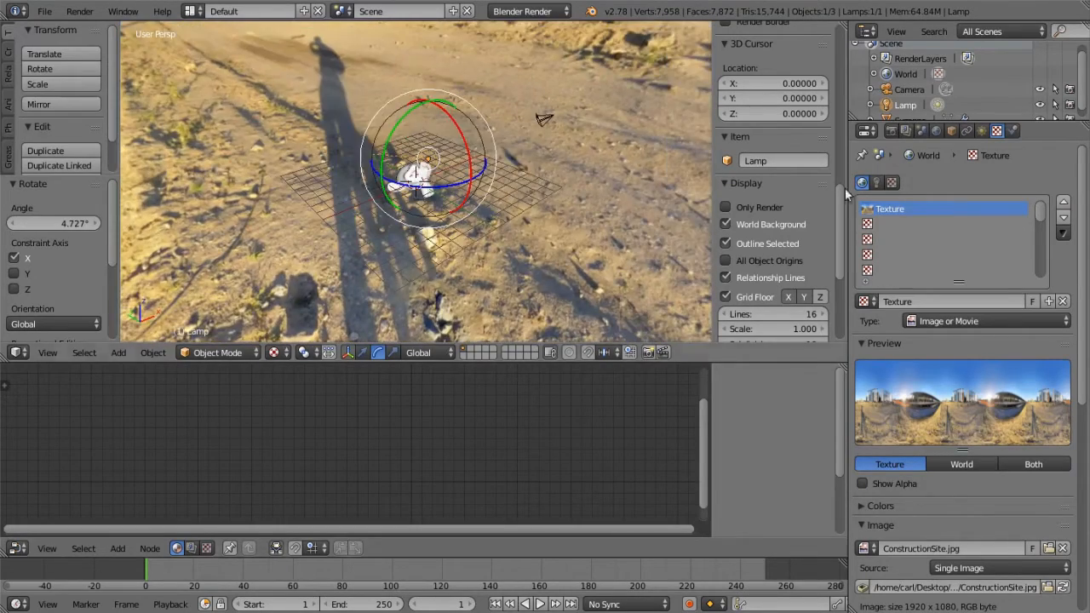
- Move the lamp about -4.13 along the Y axis and check Suzanne's lighting from several angles
key("g")
key("y")
left_click(450, 205)
middle_click_drag(450, 205, 580, 189)
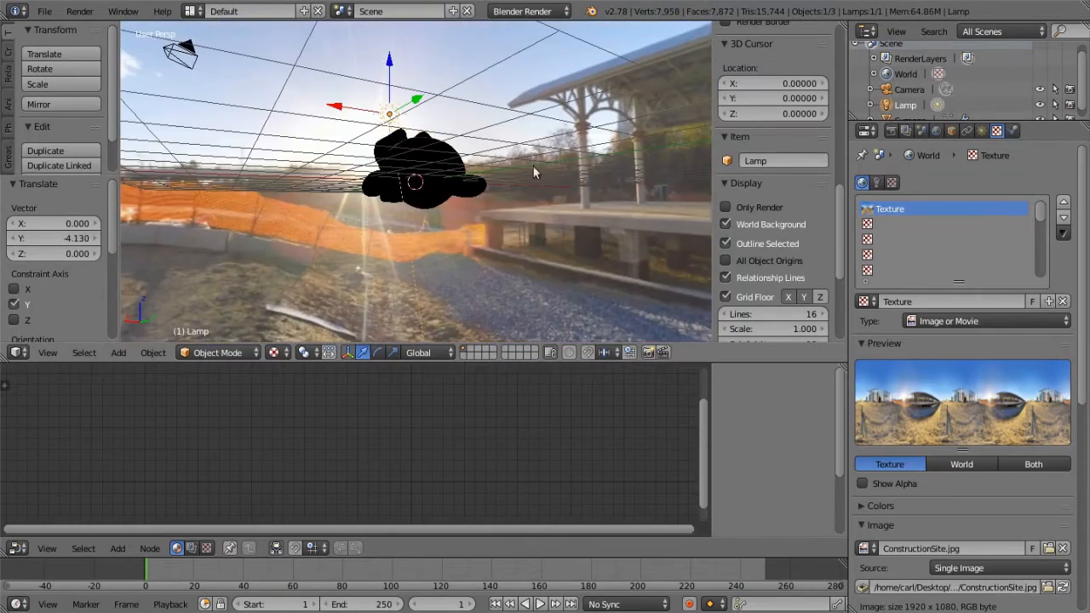
mouse_move(424, 173)
middle_mouse_down()
mouse_move(414, 175)
mouse_move(668, 171)
middle_mouse_up()
middle_click_drag(414, 155, 330, 265)
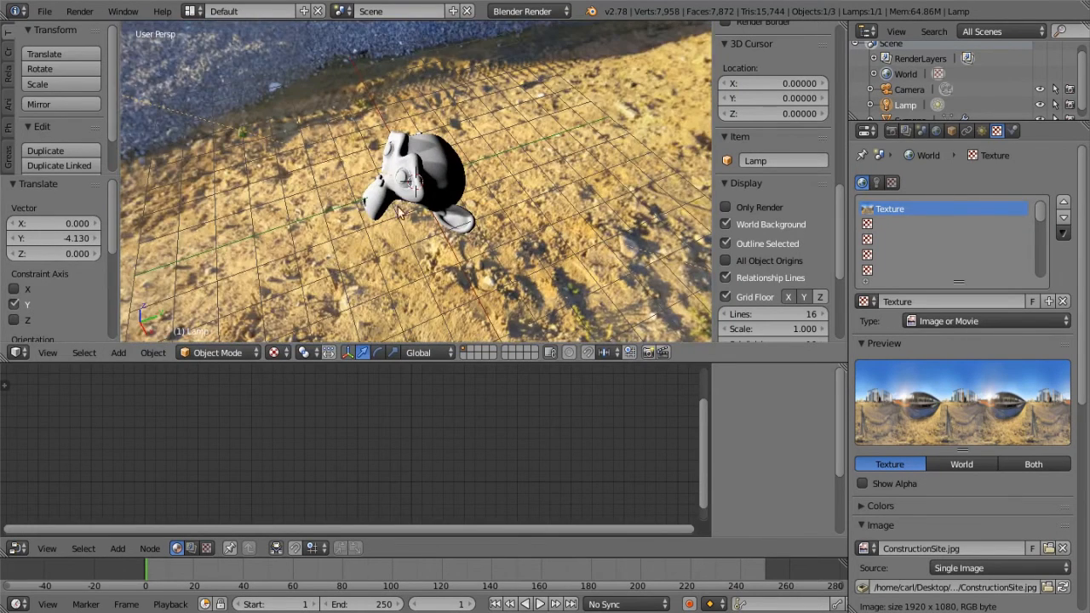
middle_click_drag(419, 139, 342, 71)
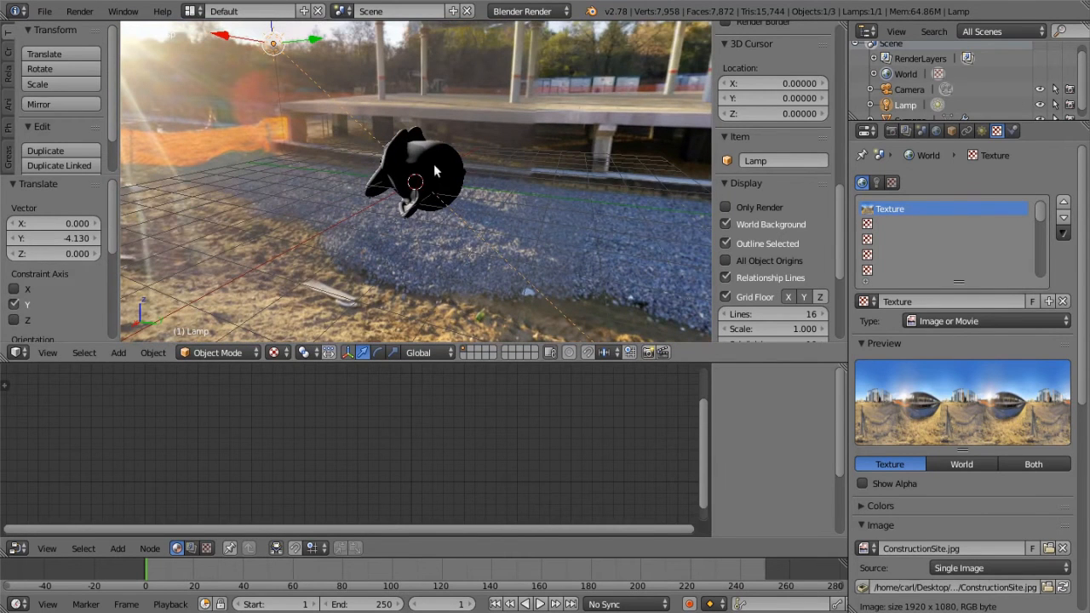
middle_click_drag(441, 170, 545, 172)
middle_click_drag(401, 186, 570, 181)
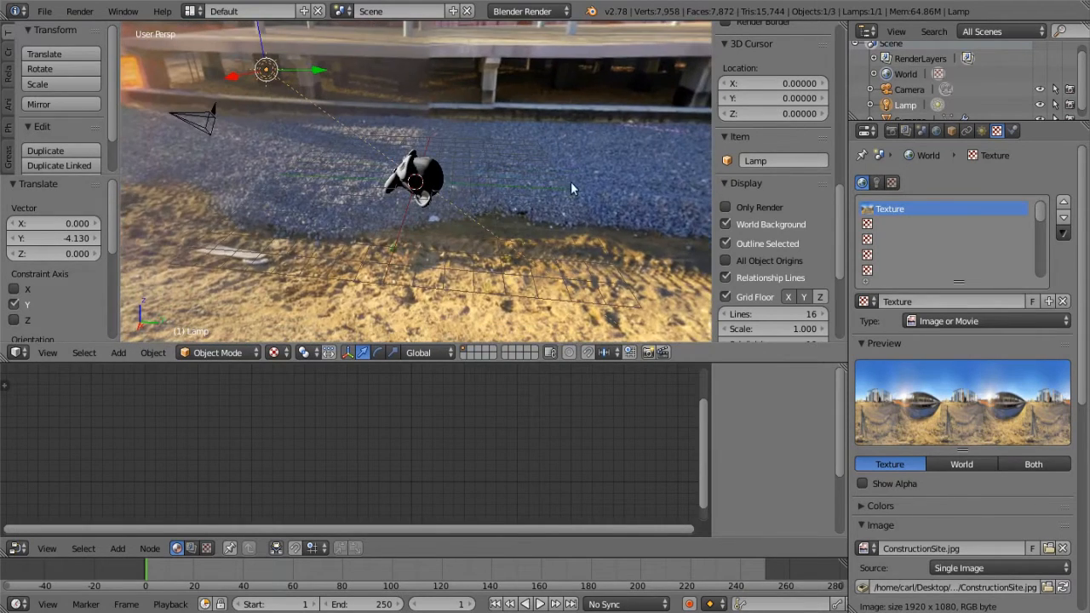
- Select Suzanne and move the Composite material's Material node farther left of its Output node
right_click(441, 197)
middle_click_drag(538, 463, 432, 487)
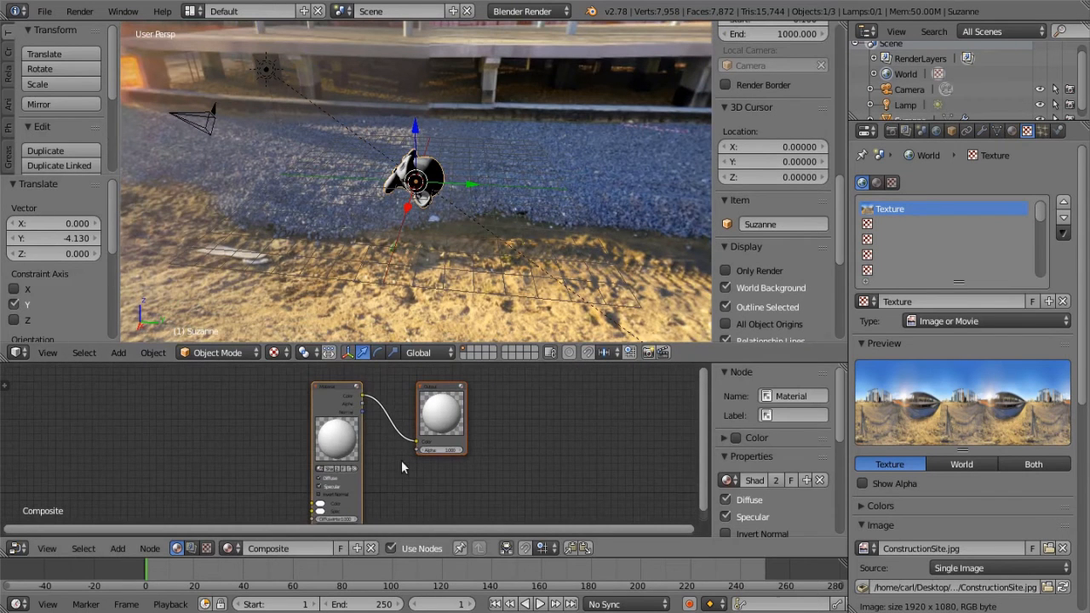
left_click_drag(343, 393, 171, 374)
scroll(262, 485, "down", 3)
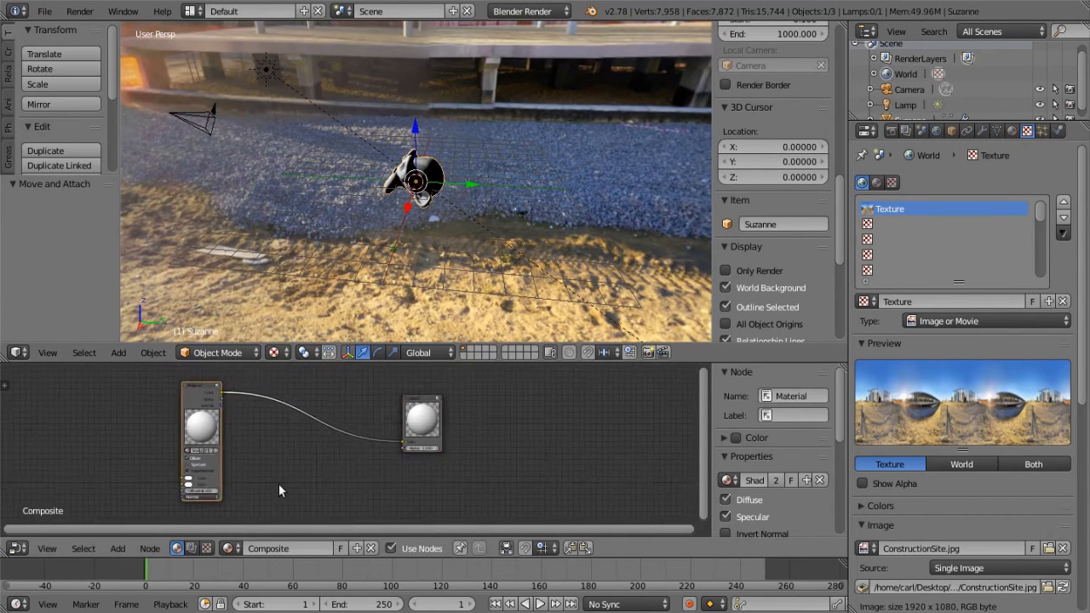
- Add a Material input node to the Composite material's node tree and assign it the Diffuse material
middle_click_drag(285, 476, 436, 416)
left_click(117, 548)
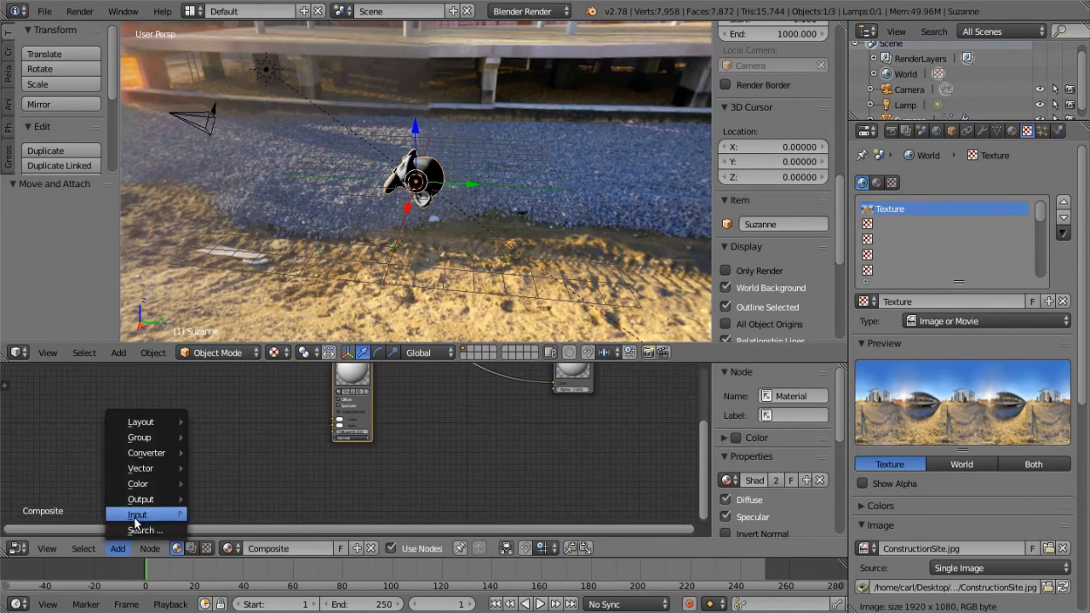
mouse_move(136, 520)
left_click(243, 447)
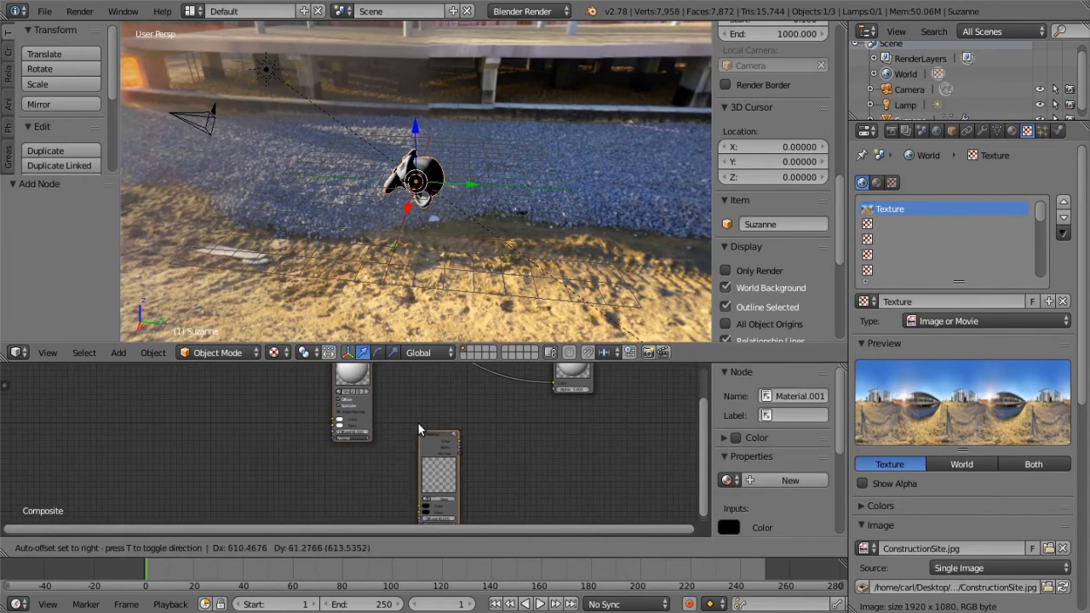
left_click(418, 432)
middle_click_drag(595, 453, 503, 408)
scroll(393, 479, "up", 2)
left_click(346, 459)
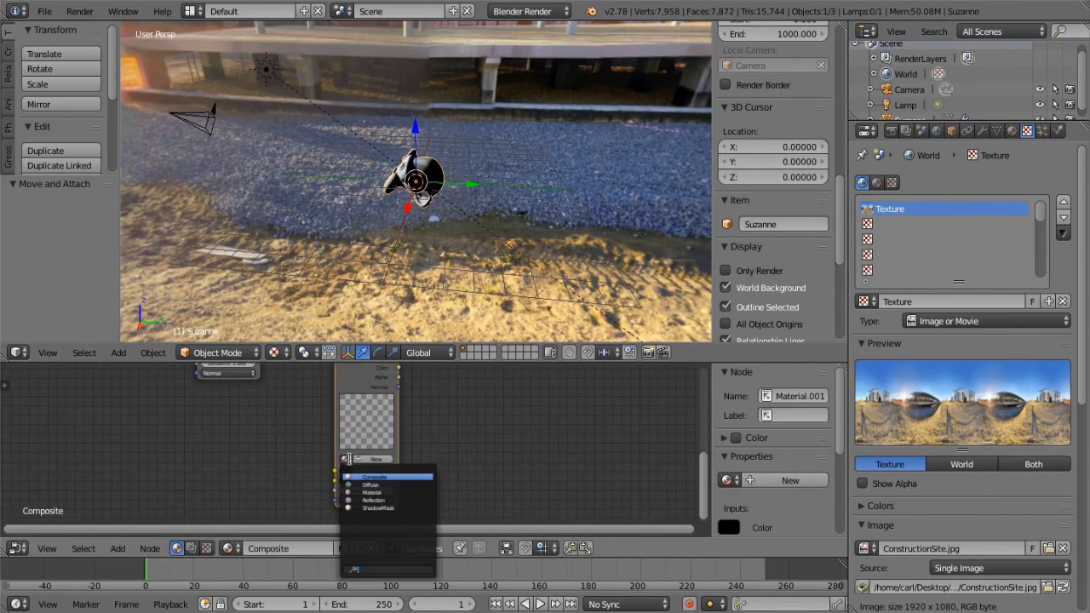
left_click(381, 482)
- Link the Diffuse material node's Color output to the Output node's Color input, replacing the existing link
scroll(392, 477, "down", 1)
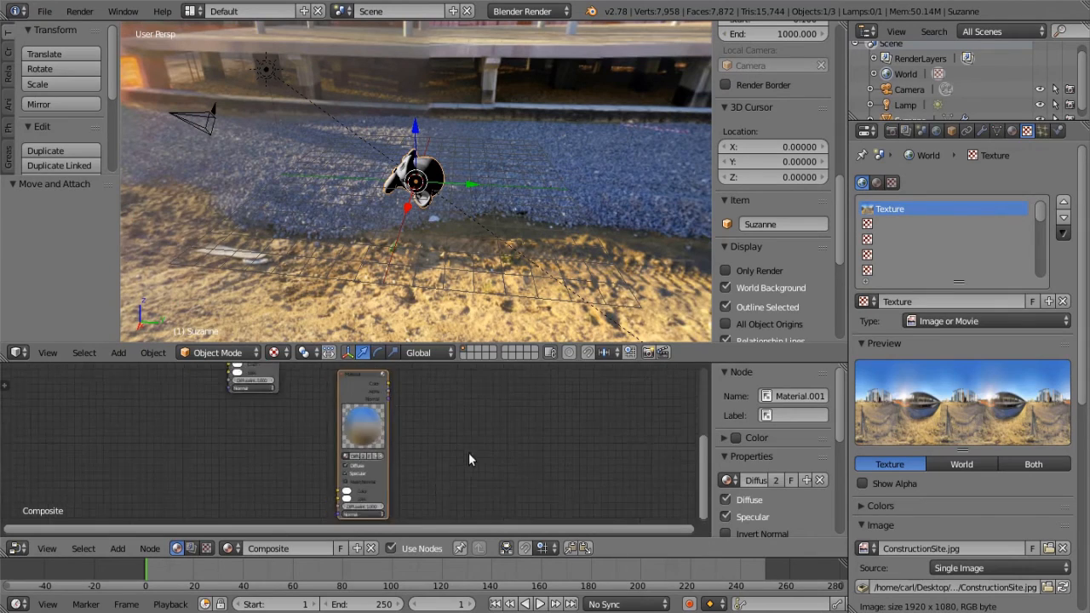
middle_click_drag(466, 454, 321, 420)
scroll(338, 424, "down", 3)
left_click_drag(263, 489, 264, 486)
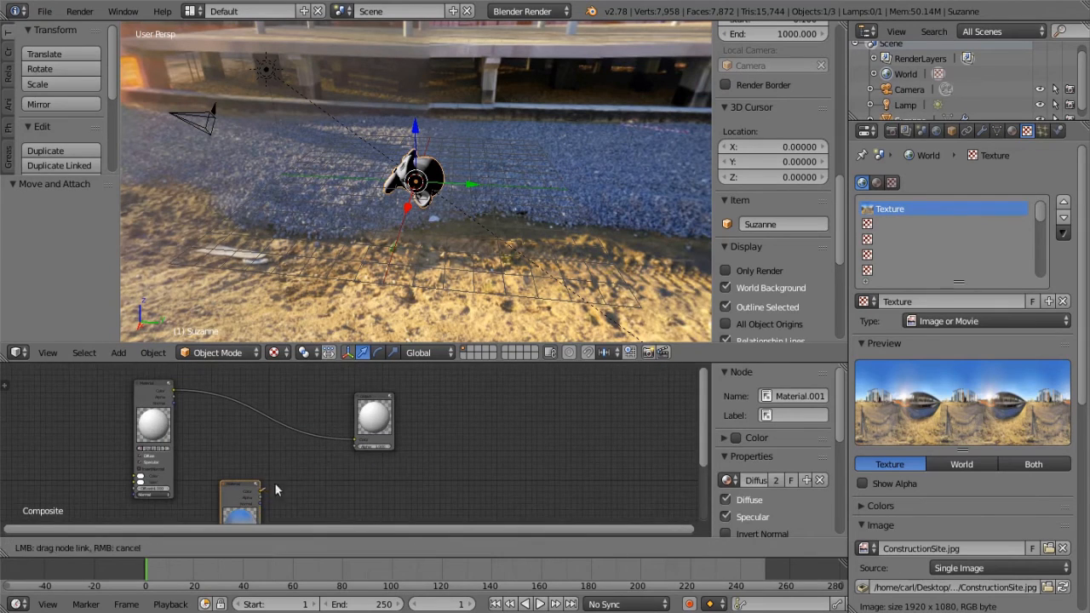
left_click_drag(372, 443, 359, 438)
- Examine the diffuse shading on the monkey head from several angles against the background
mouse_move(478, 204)
middle_mouse_down()
mouse_move(658, 96)
mouse_move(227, 114)
mouse_move(136, 201)
mouse_move(583, 193)
mouse_move(478, 198)
middle_mouse_up()
scroll(478, 198, "up", 4)
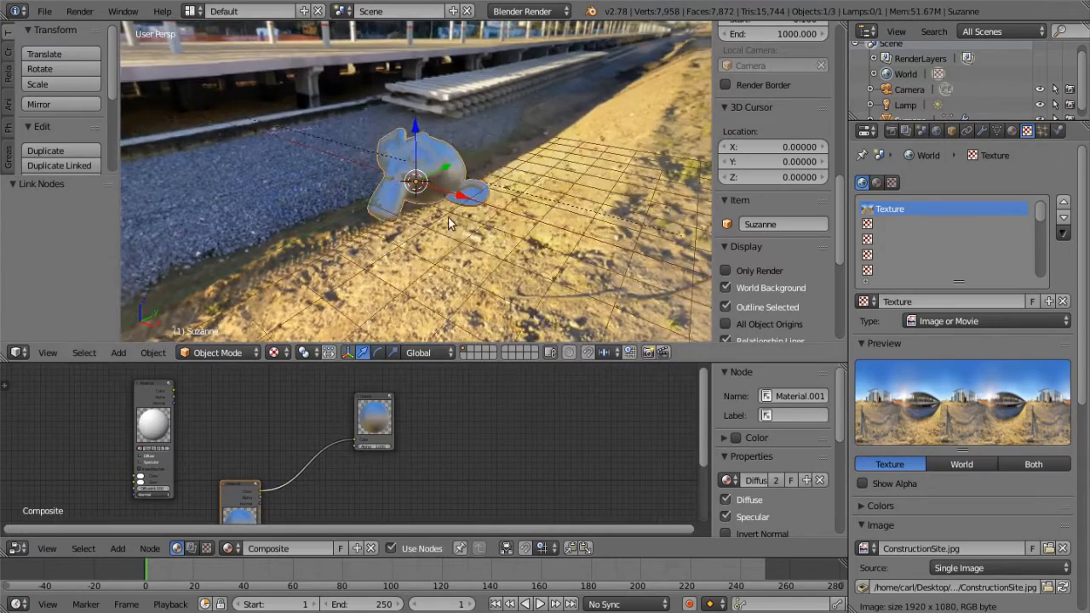
middle_click_drag(384, 154, 626, 122)
middle_click_drag(436, 62, 686, 100)
middle_click_drag(441, 174, 430, 98)
middle_click_drag(462, 132, 350, 230)
right_click(343, 244)
middle_click_drag(452, 187, 486, 294)
middle_click_drag(495, 236, 445, 435)
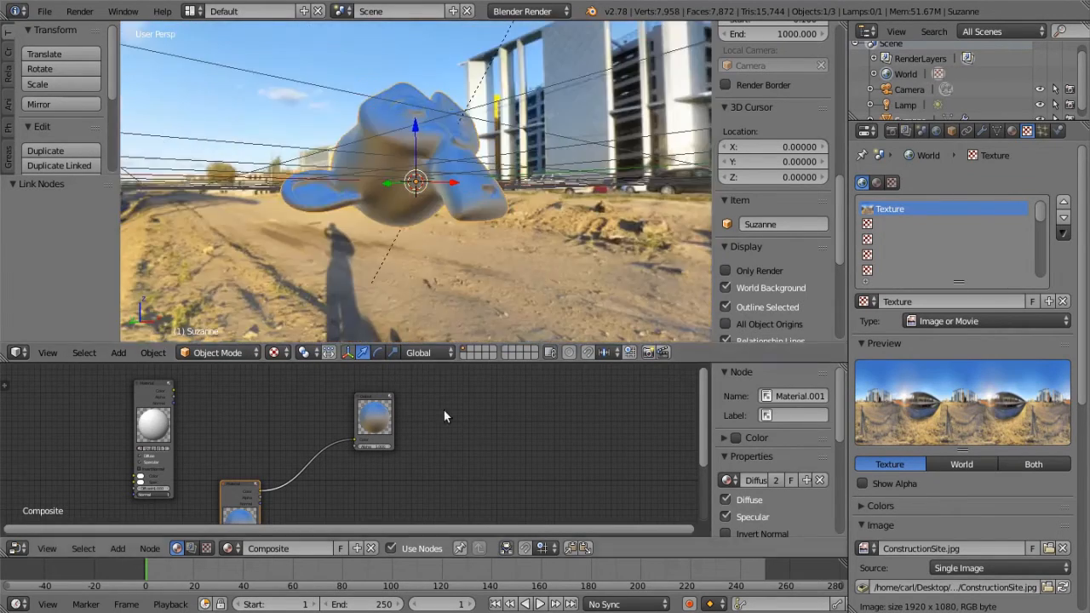
- Move the Output node away from the material nodes to make room, and check the monkey's shading from other sides
scroll(447, 426, "down", 2)
left_click_drag(363, 413, 482, 415)
middle_click_drag(431, 259, 234, 251)
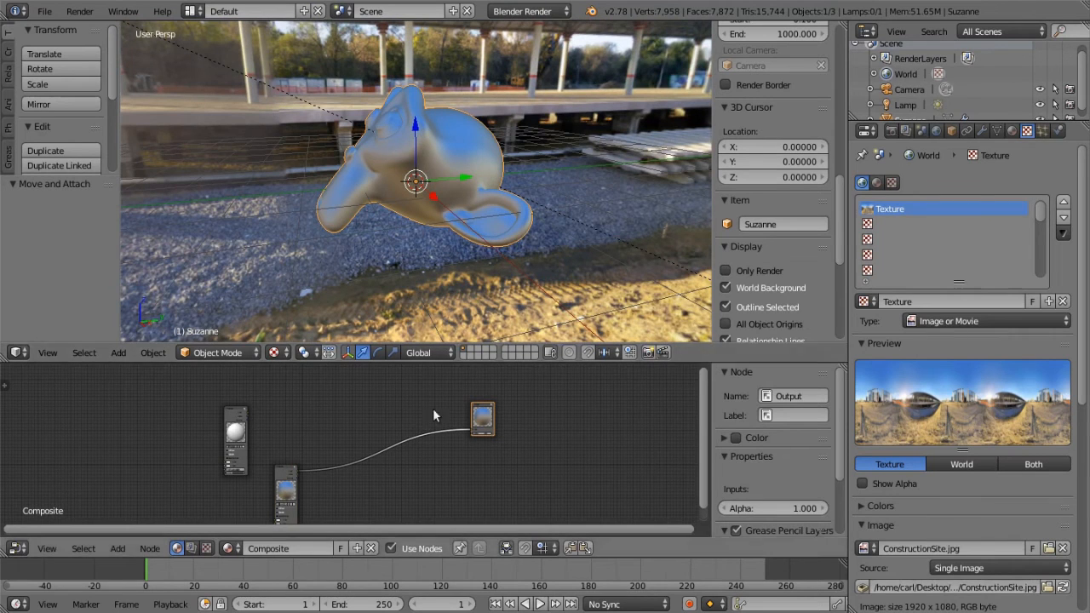
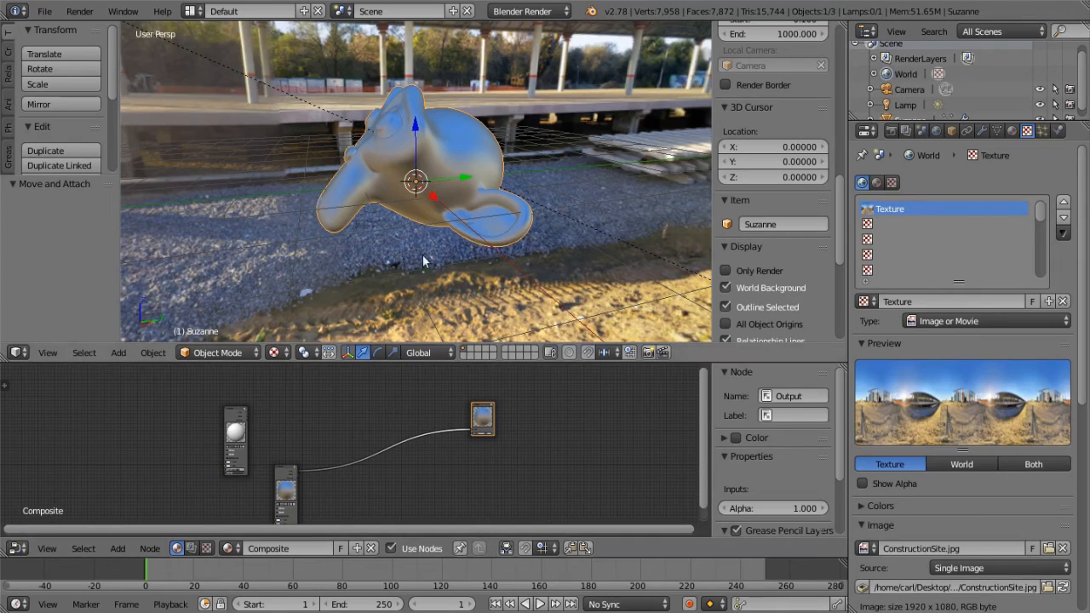
middle_click_drag(307, 248, 446, 128)
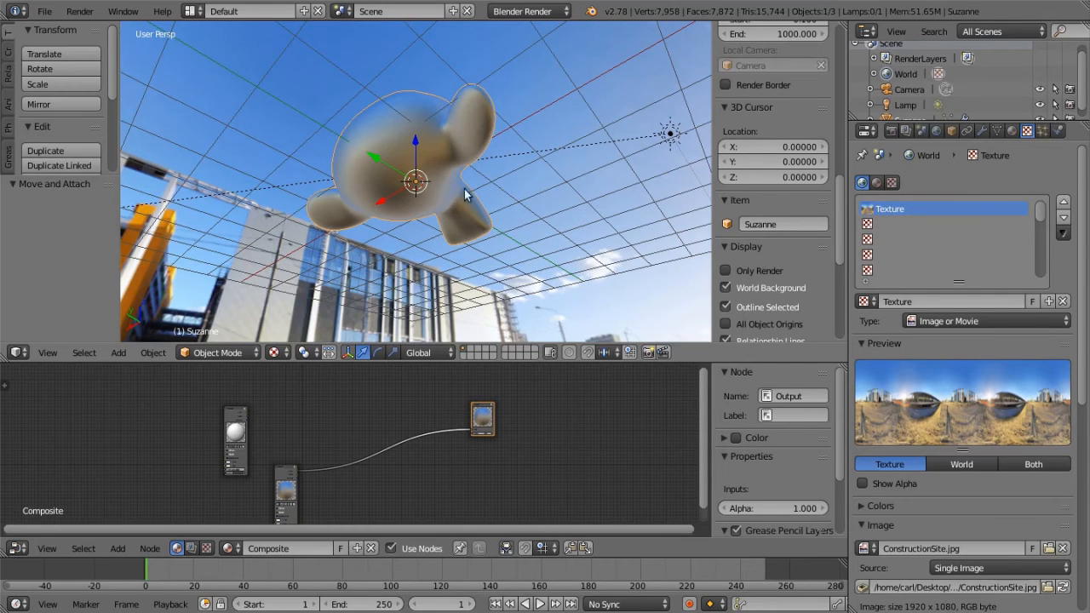
middle_click_drag(478, 244, 367, 249)
- Add a MixRGB color node between the material nodes and the Output node
scroll(322, 402, "down", 2)
middle_click_drag(329, 417, 307, 373)
scroll(294, 435, "up", 1)
scroll(307, 451, "up", 1)
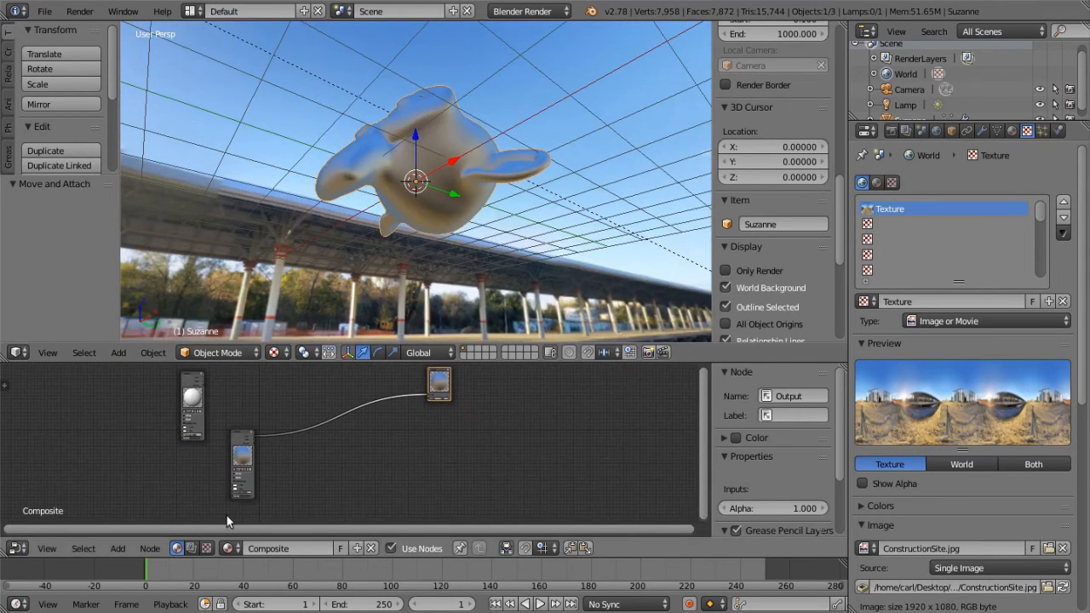
left_click(125, 550)
mouse_move(138, 516)
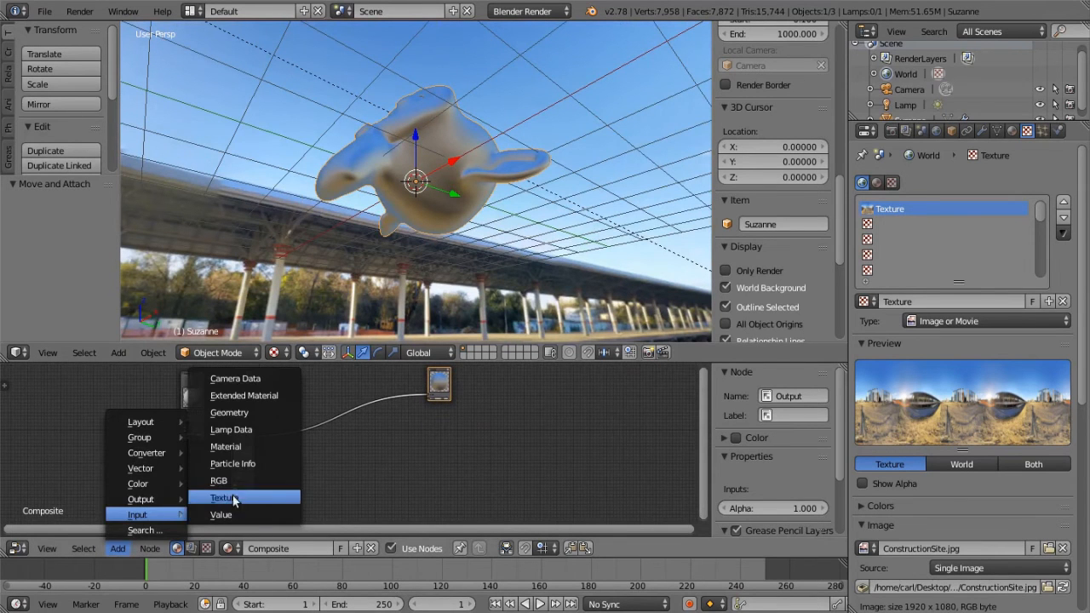
mouse_move(149, 484)
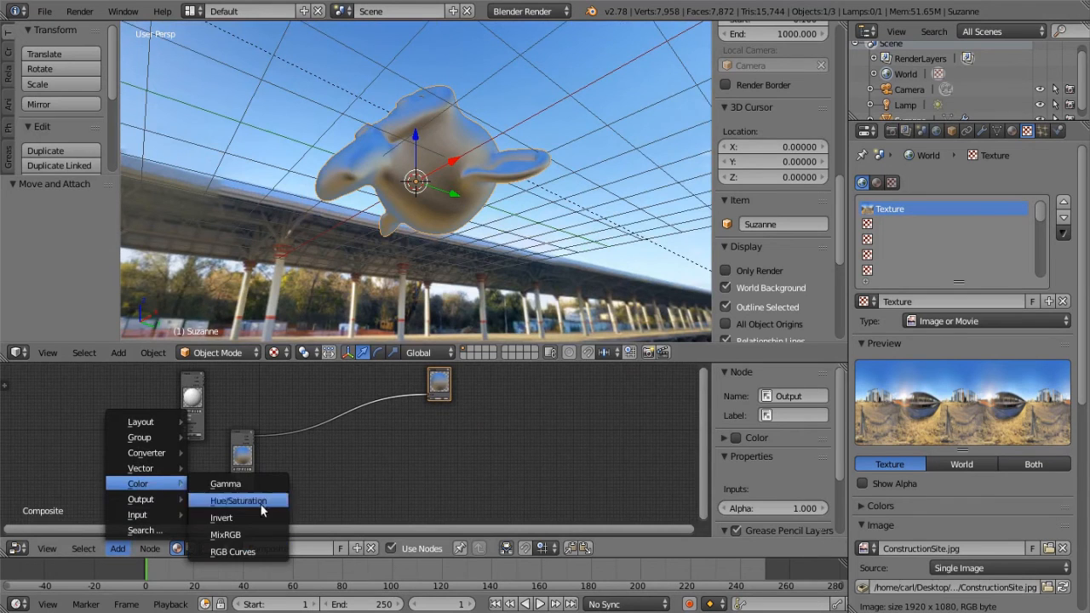
left_click(256, 535)
left_click(315, 373)
- Link the Diffuse material node's Color output to the Mix node's Fac input
middle_click_drag(337, 407, 426, 477)
scroll(417, 474, "up", 4)
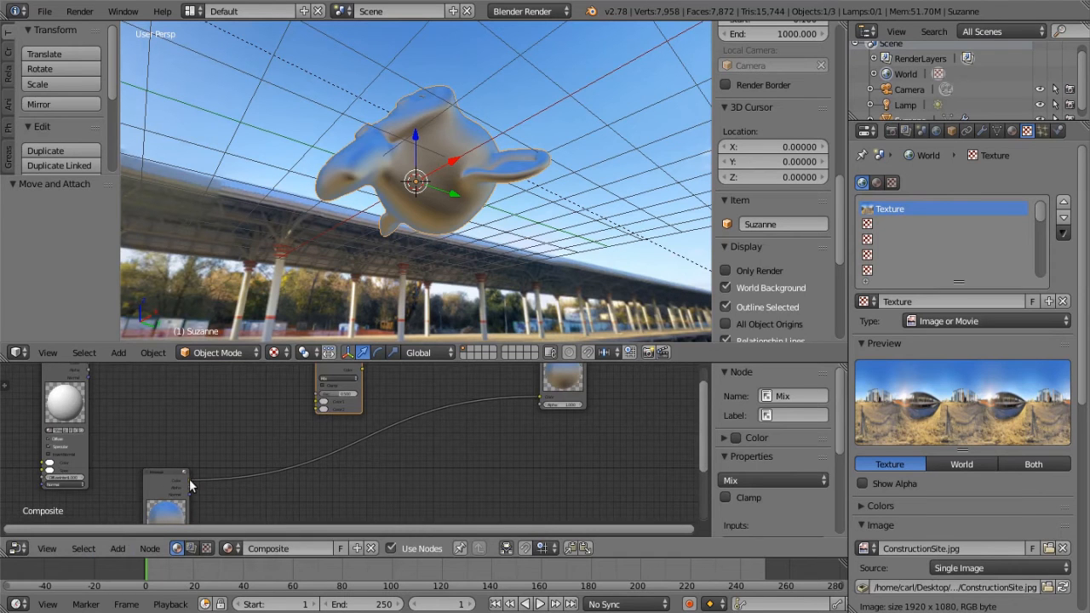
left_click_drag(189, 480, 254, 438)
left_click_drag(301, 394, 314, 396)
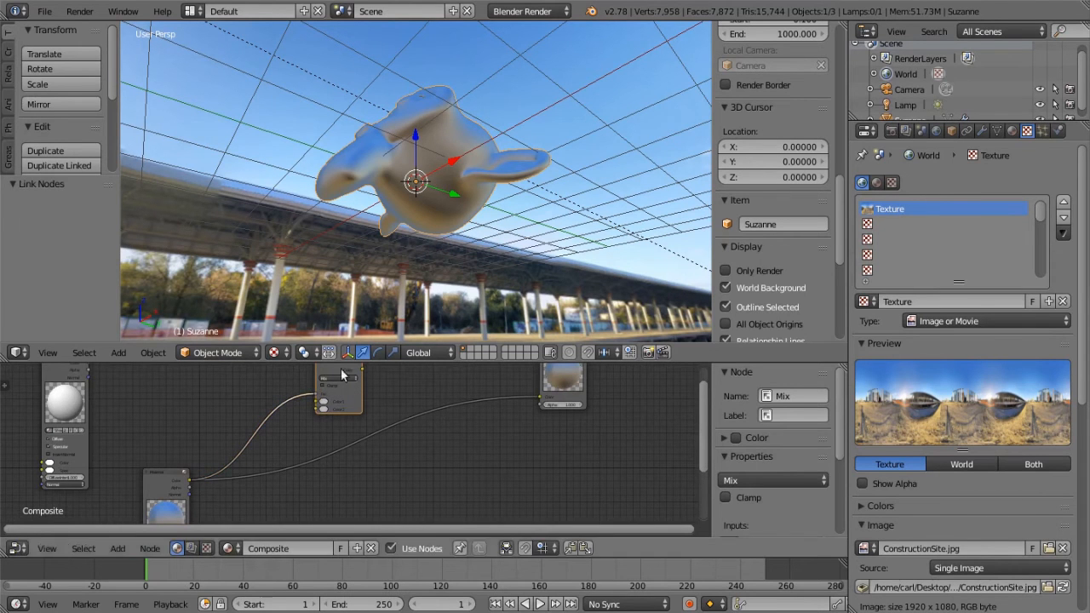
- Move the ShadowMask material node closer to the Mix node
middle_click_drag(381, 426, 422, 416)
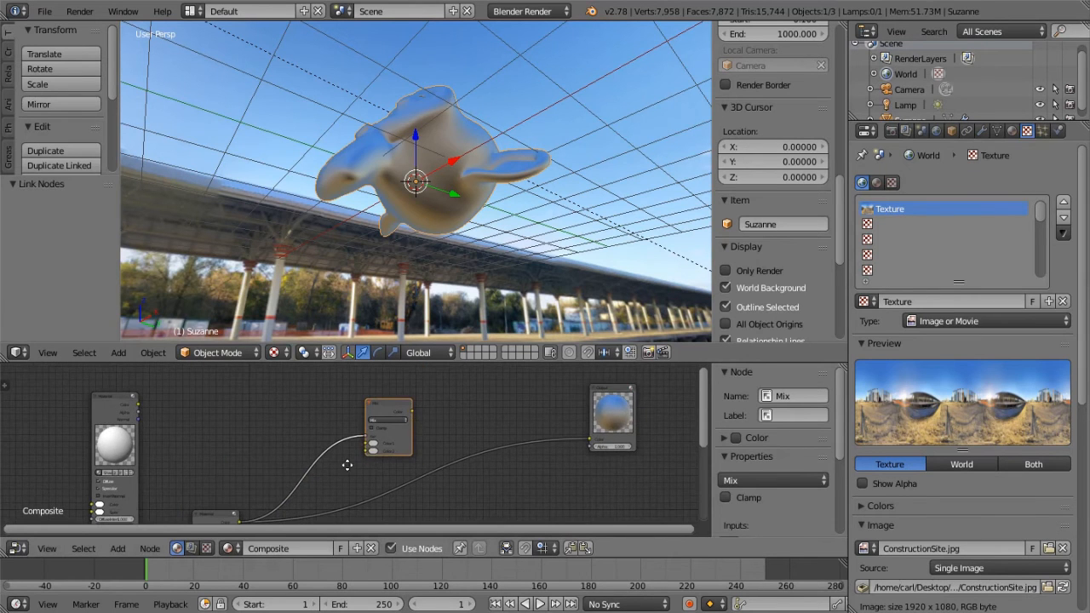
middle_click_drag(347, 463, 362, 420)
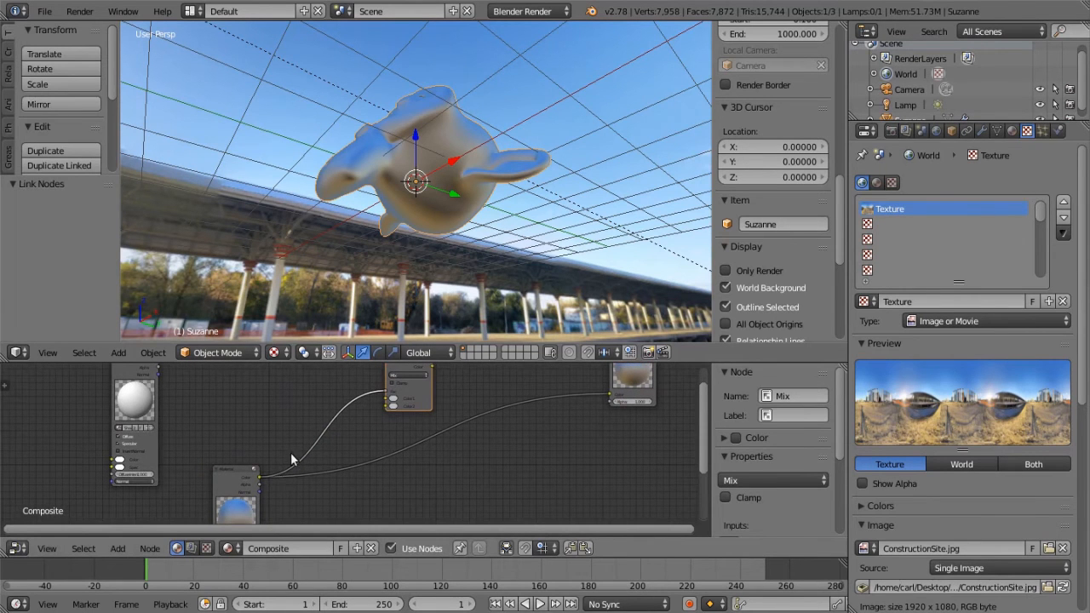
middle_click_drag(267, 441, 340, 482)
left_click_drag(214, 393, 254, 430)
middle_click_drag(311, 422, 335, 404)
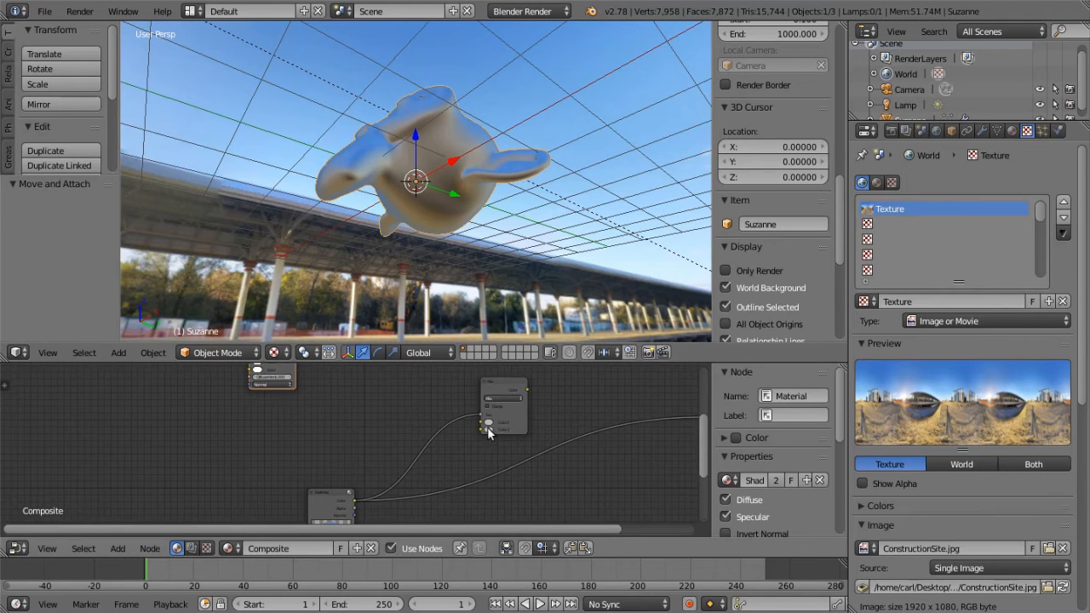
- Add an RGB input node beside the material nodes
left_click(119, 550)
mouse_move(145, 515)
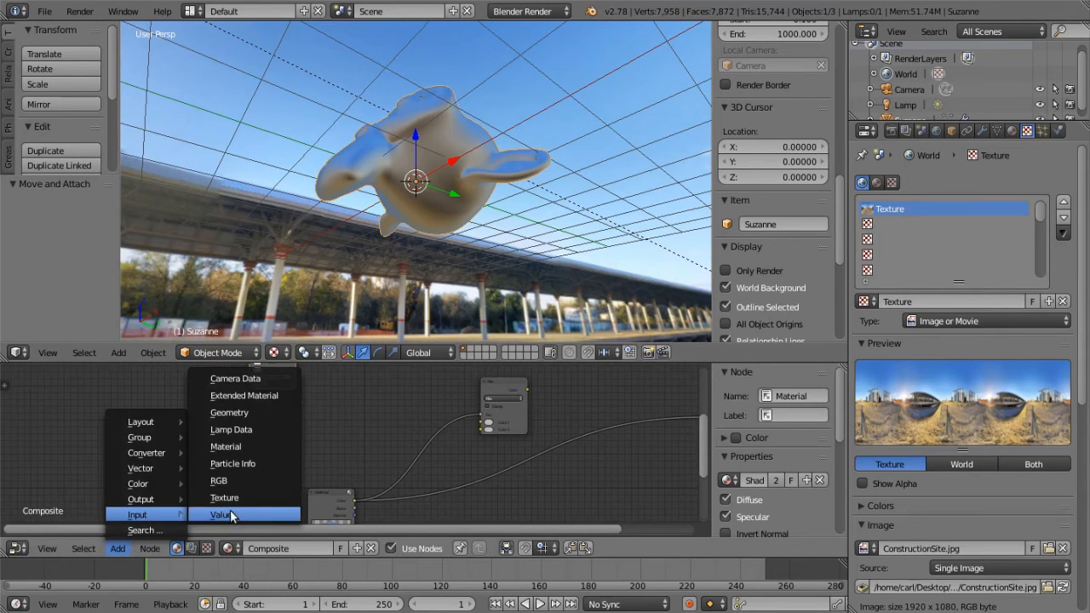
left_click(219, 481)
left_click(199, 407)
- Set the RGB node's color to a bright, very pale pinkish white
scroll(315, 418, "up", 2)
middle_click_drag(244, 426, 337, 447)
scroll(309, 440, "up", 5)
middle_click_drag(379, 339, 430, 92)
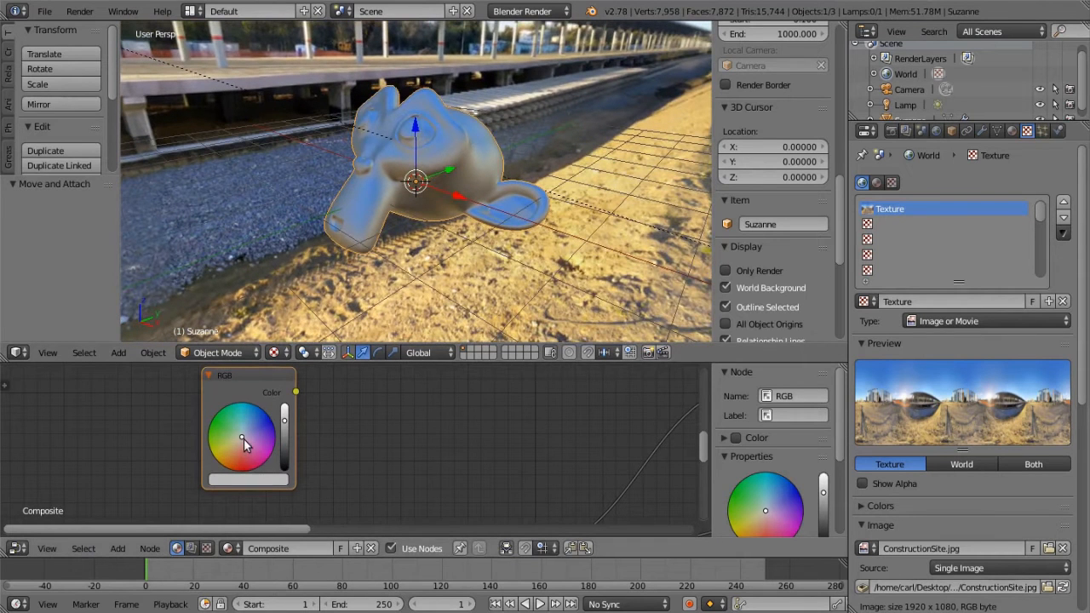
left_click_drag(241, 437, 241, 440)
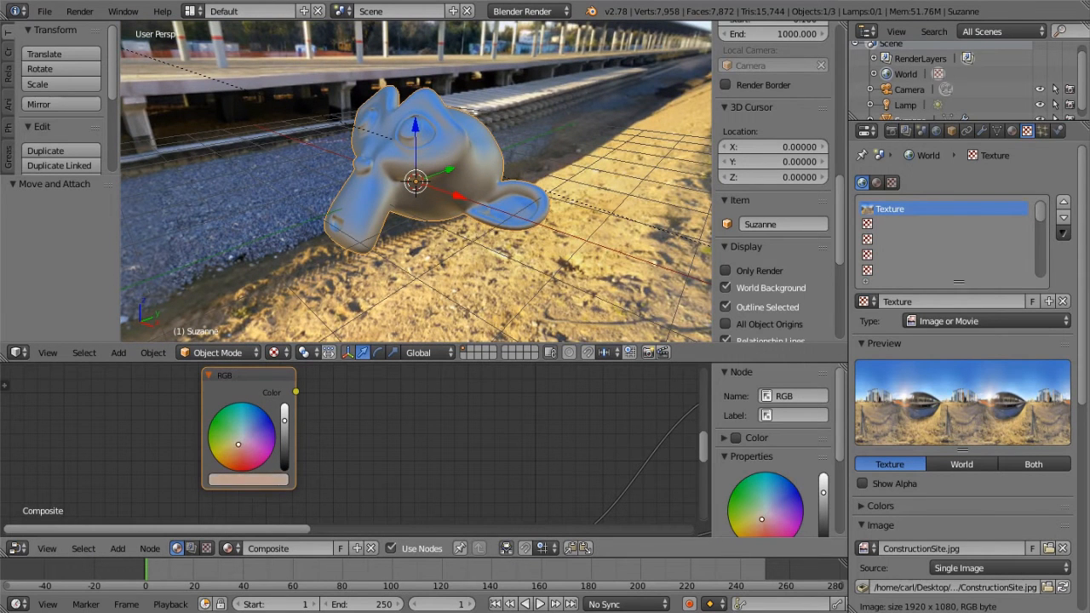
middle_click_drag(308, 437, 314, 431)
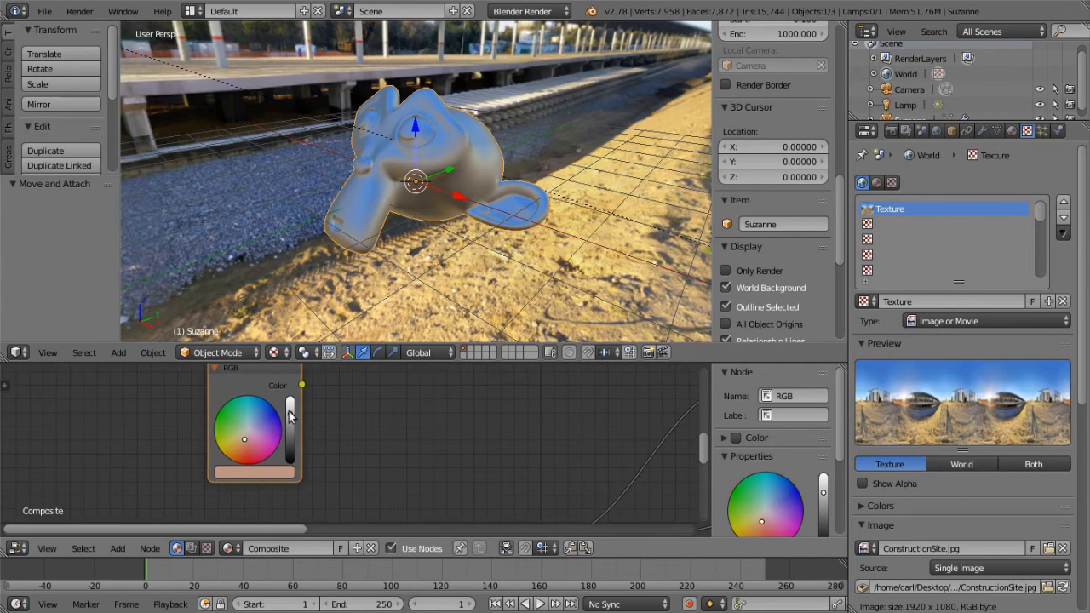
left_click_drag(290, 415, 289, 406)
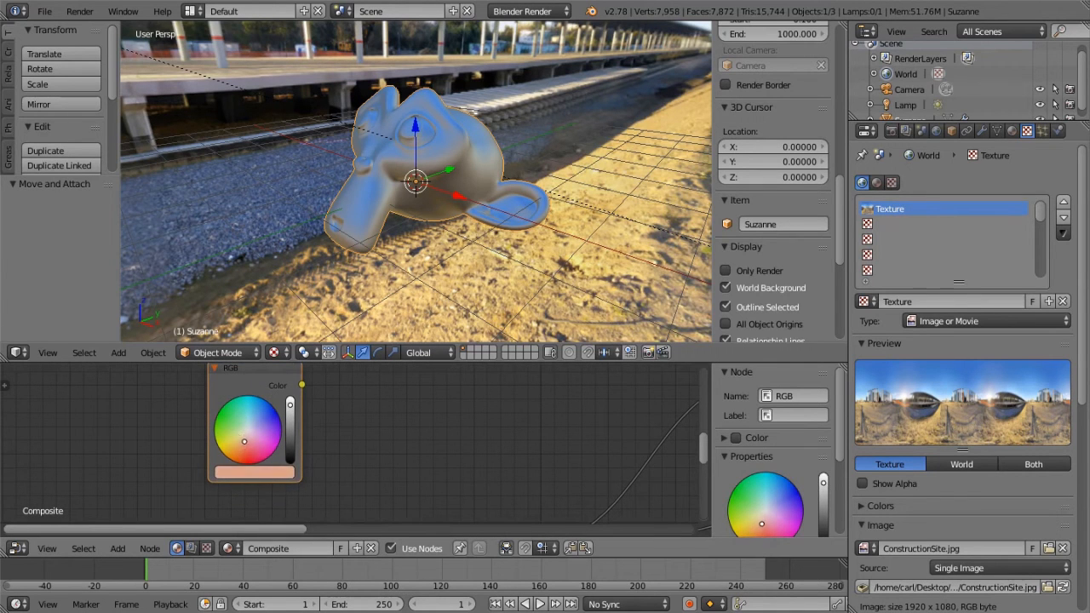
left_click_drag(244, 439, 290, 420)
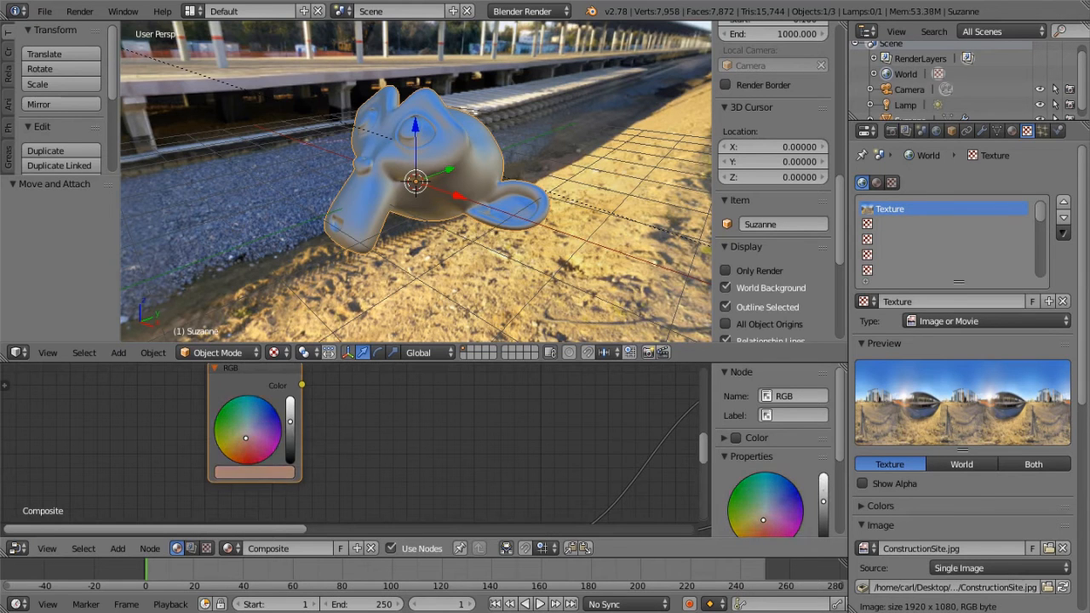
left_click(271, 468)
left_click(330, 412)
left_click(509, 101)
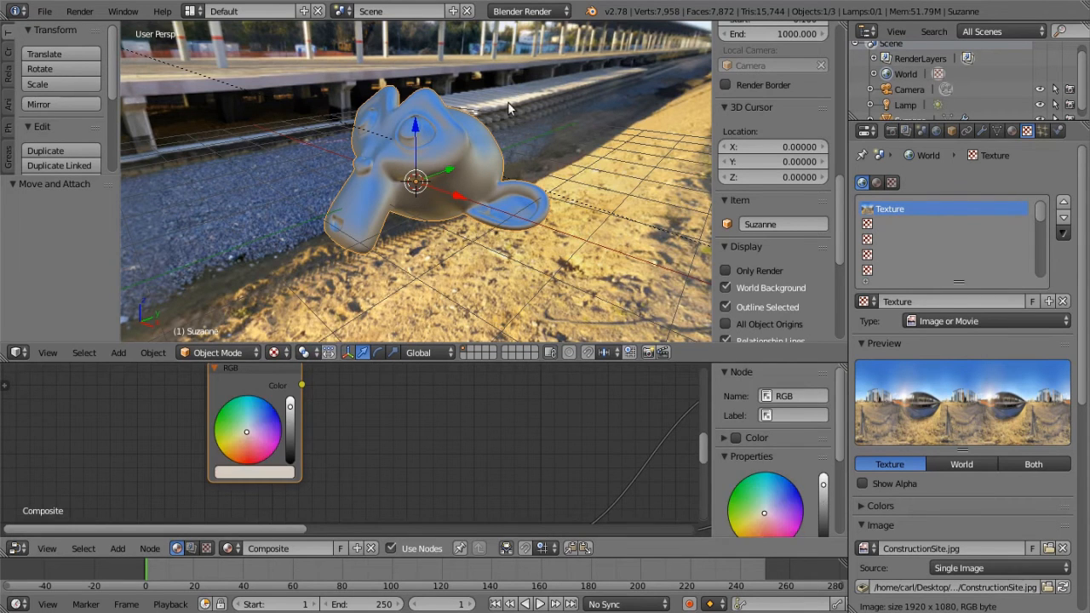
- Link the RGB node's Color output directly to the Output node's Color input
mouse_move(438, 426)
middle_mouse_down()
mouse_move(461, 443)
mouse_move(309, 479)
middle_mouse_up()
scroll(357, 451, "down", 3)
middle_click_drag(358, 451, 229, 453)
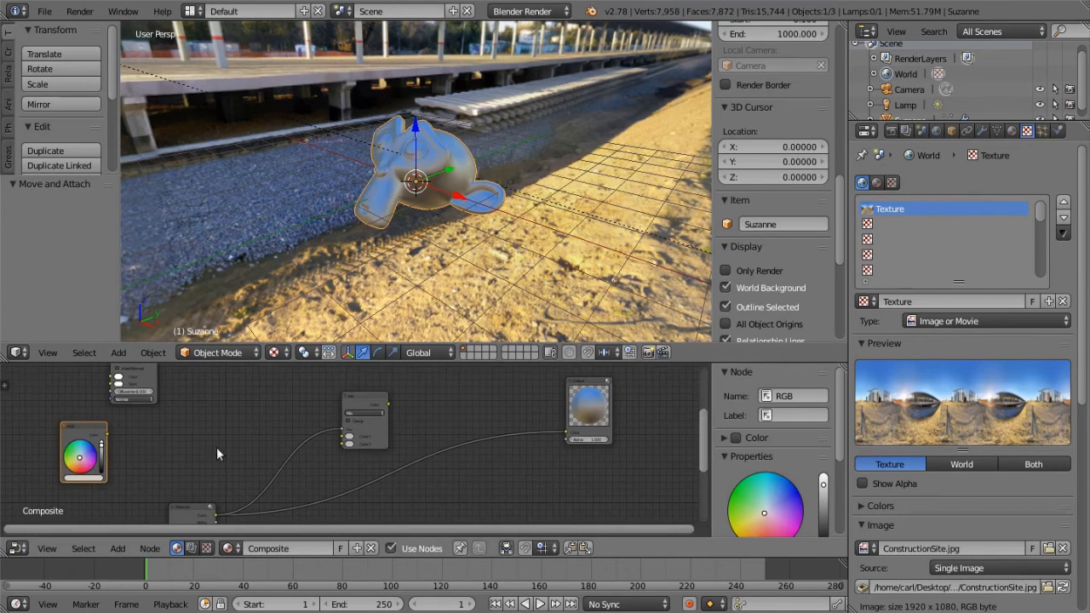
left_click_drag(103, 433, 567, 435)
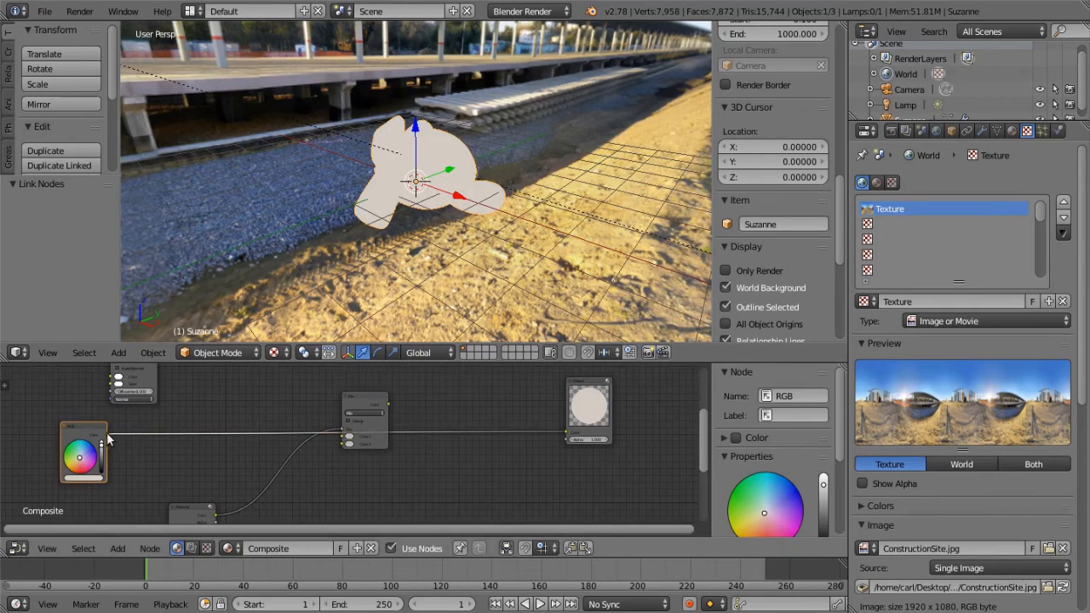
- Link the RGB node to the Mix node's Color2 input and the Mix node's Color output to the Output node
left_click_drag(108, 438, 349, 438)
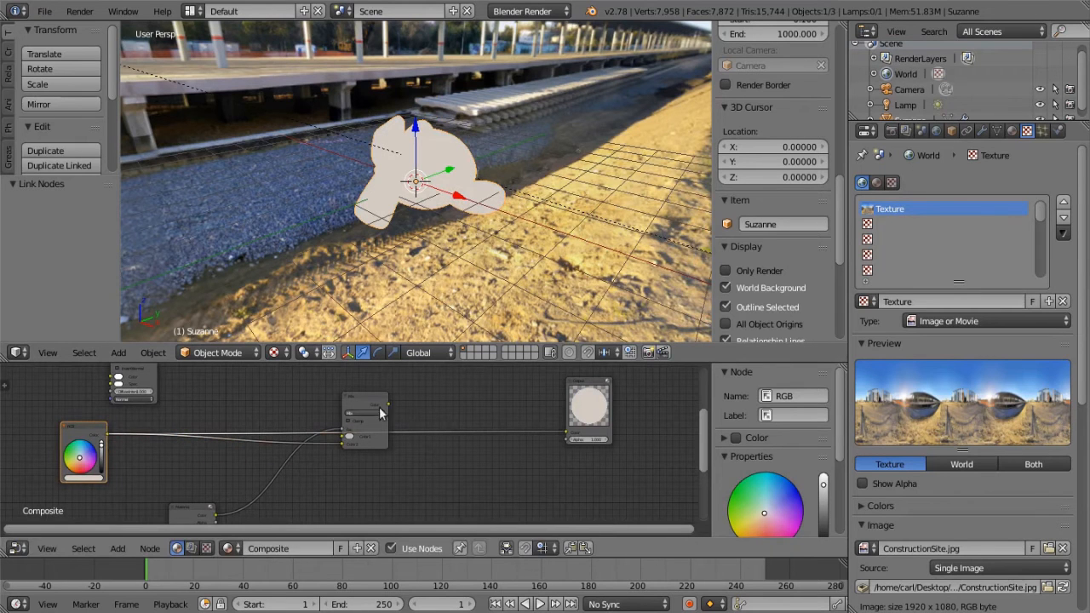
left_click_drag(389, 404, 567, 434)
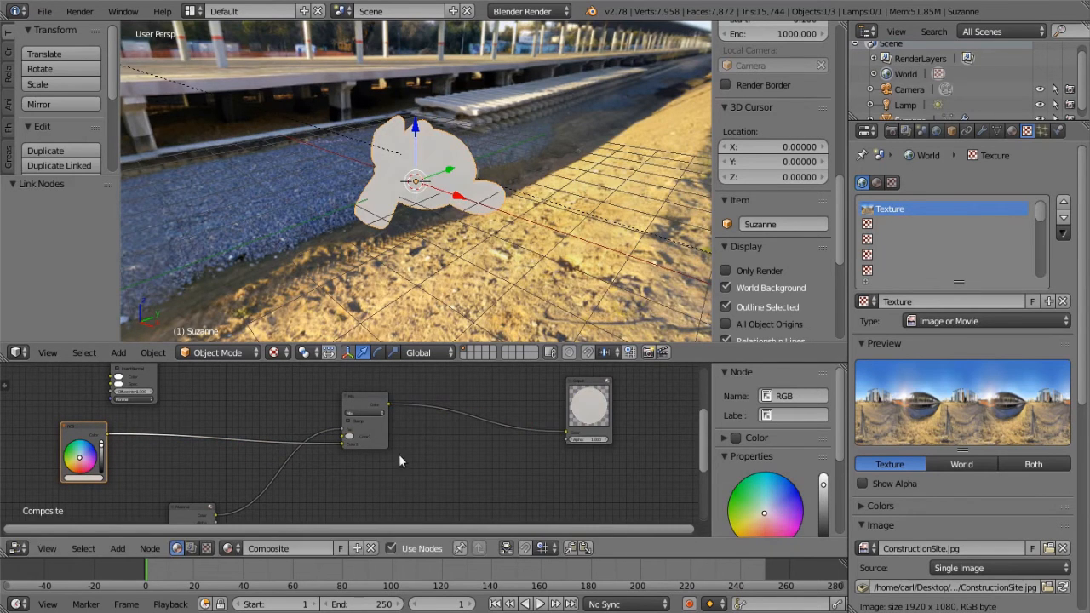
middle_click_drag(480, 137, 366, 162)
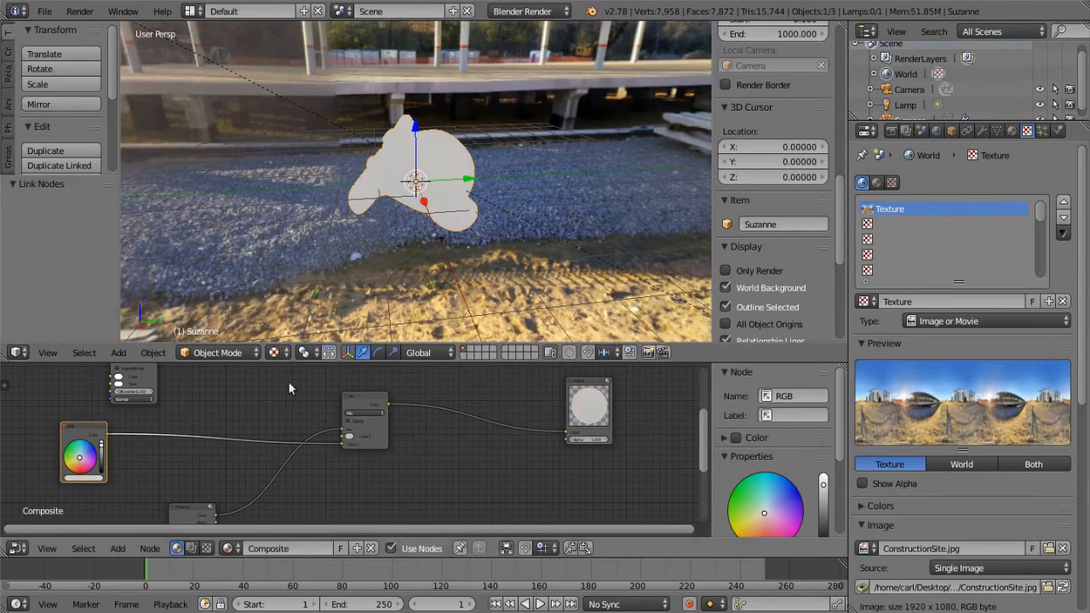
- Insert an RGB Curves node between the RGB node and the Mix node's Color1 input, and link RGB directly to Color2
left_click_drag(355, 428, 399, 426)
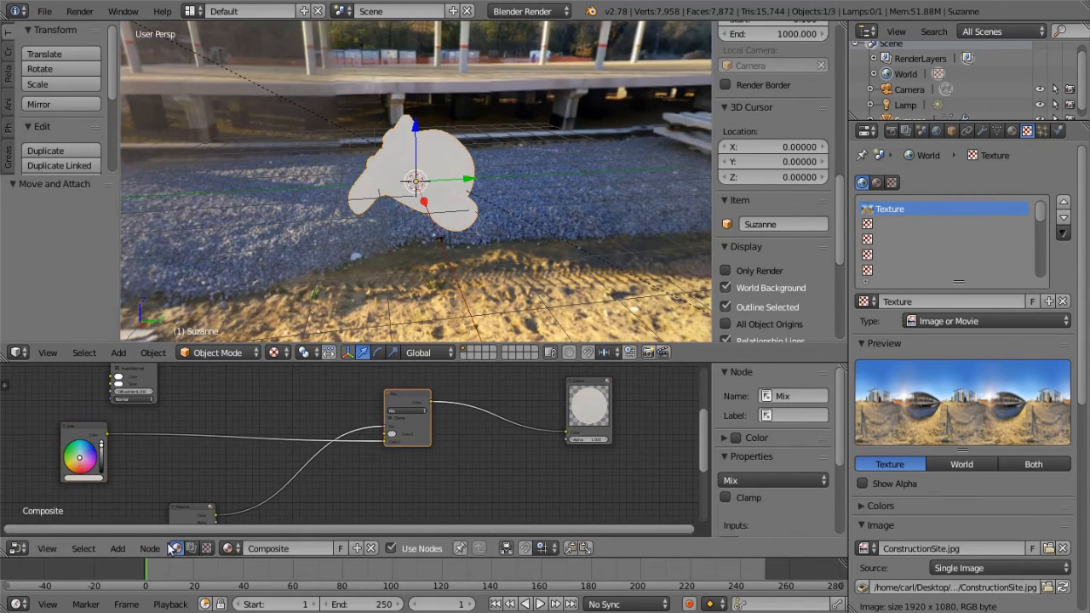
left_click(119, 548)
mouse_move(143, 515)
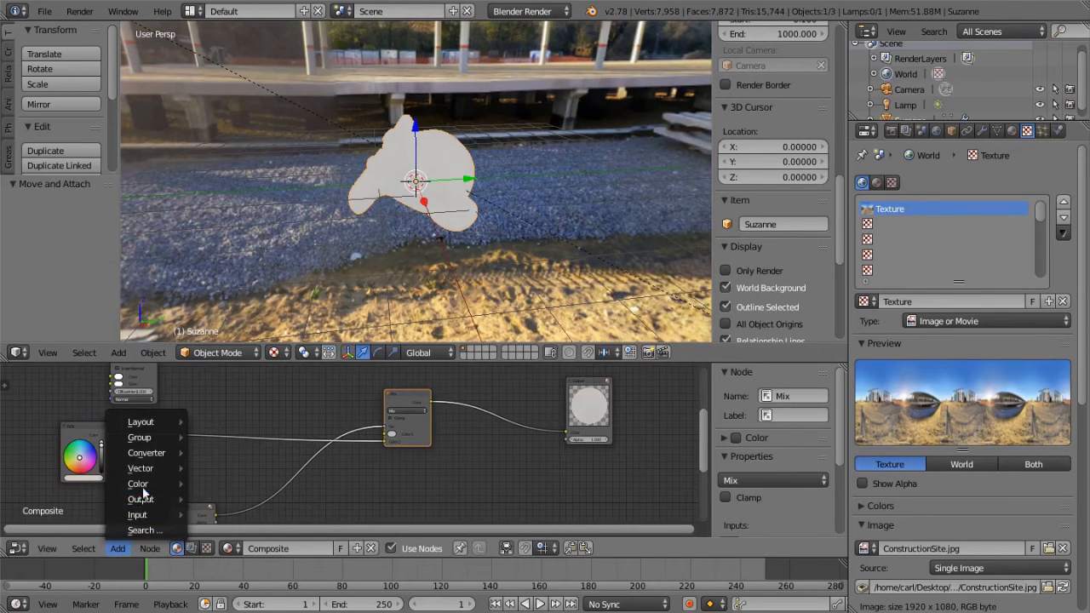
left_click_drag(237, 460, 196, 533)
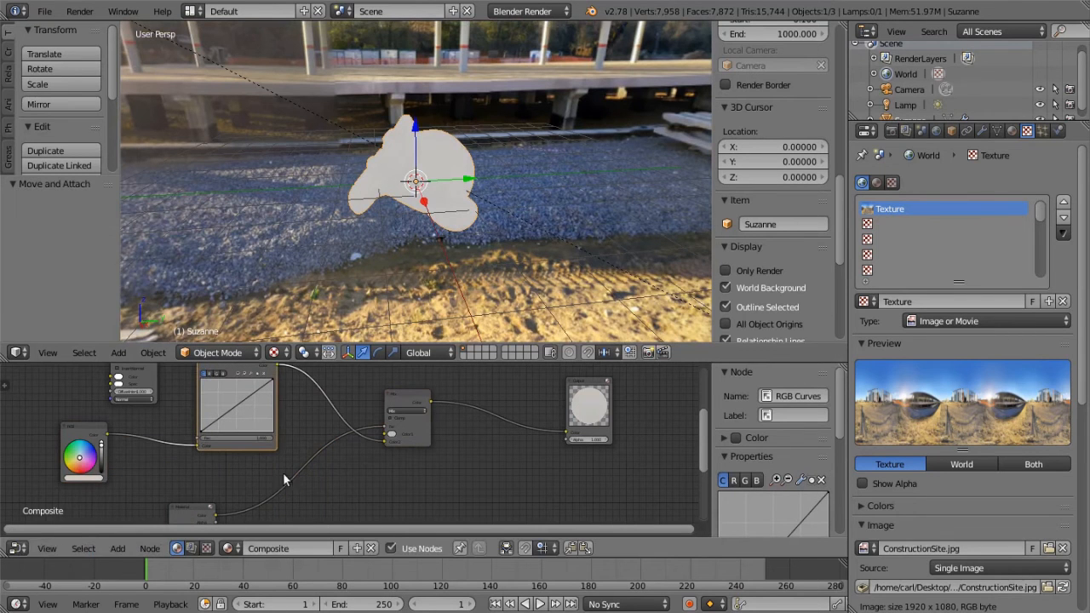
left_click_drag(382, 444, 382, 433)
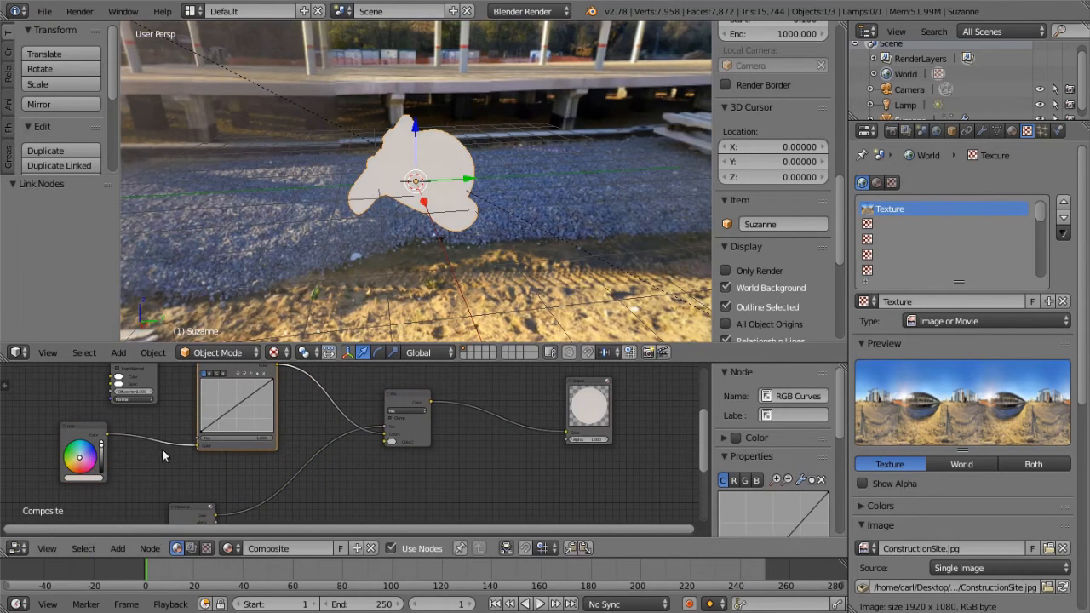
left_click_drag(112, 438, 376, 444)
- Lower the upper end of the RGB Curves node's curve almost to the bottom to darken the Color1 input
middle_click_drag(375, 491, 446, 509)
left_click_drag(313, 387, 345, 470)
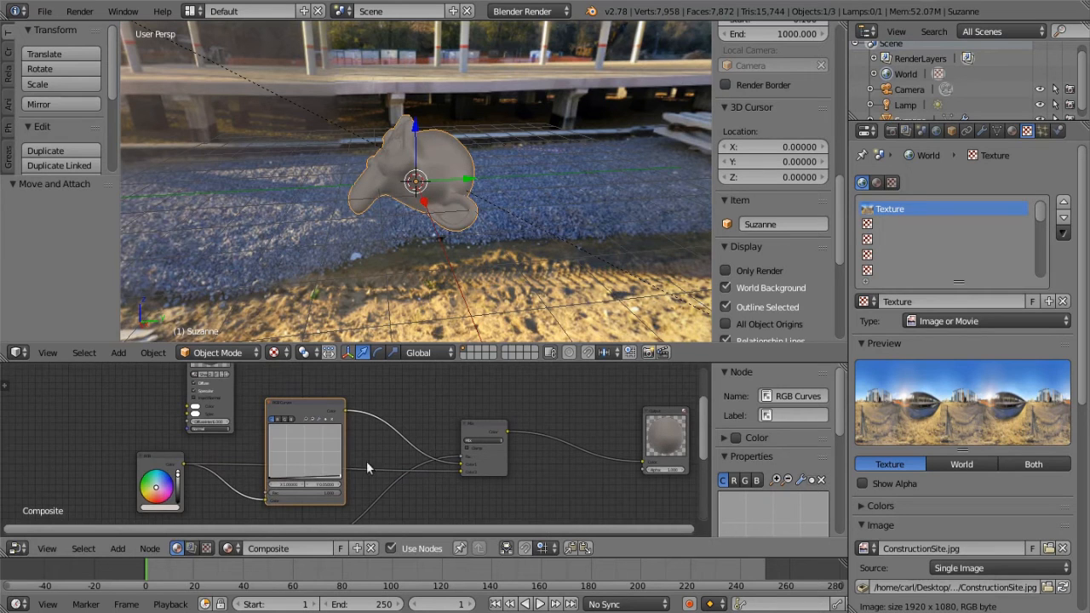
- Link the RGB Curves node's Color output directly to the Output node's Color input to preview the darkened color
scroll(432, 477, "down", 2)
left_click_drag(325, 404, 598, 449)
middle_click_drag(475, 225, 513, 247)
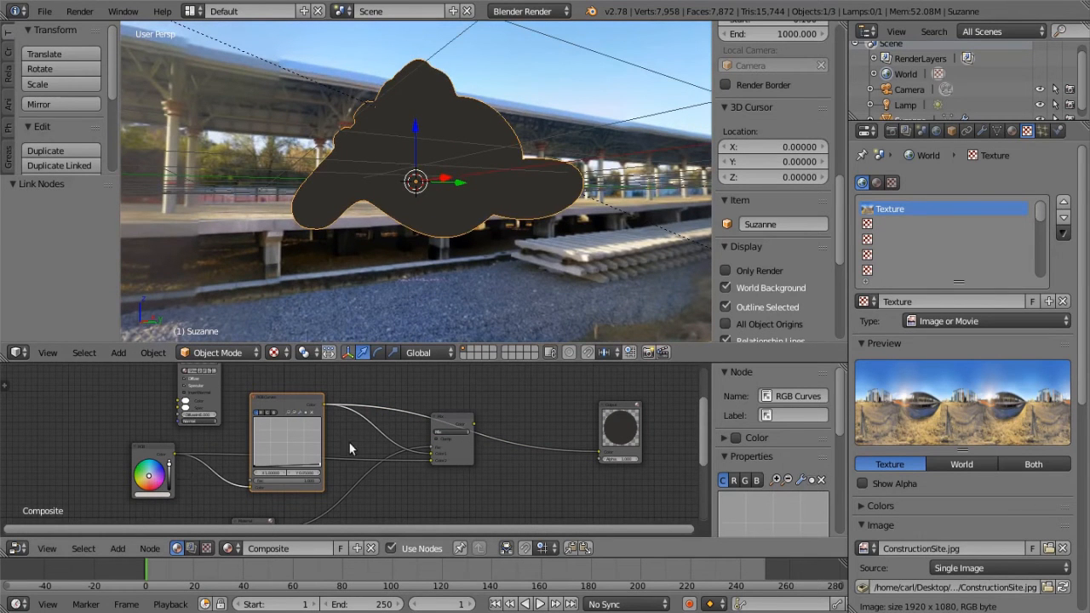
middle_click_drag(441, 481, 462, 419)
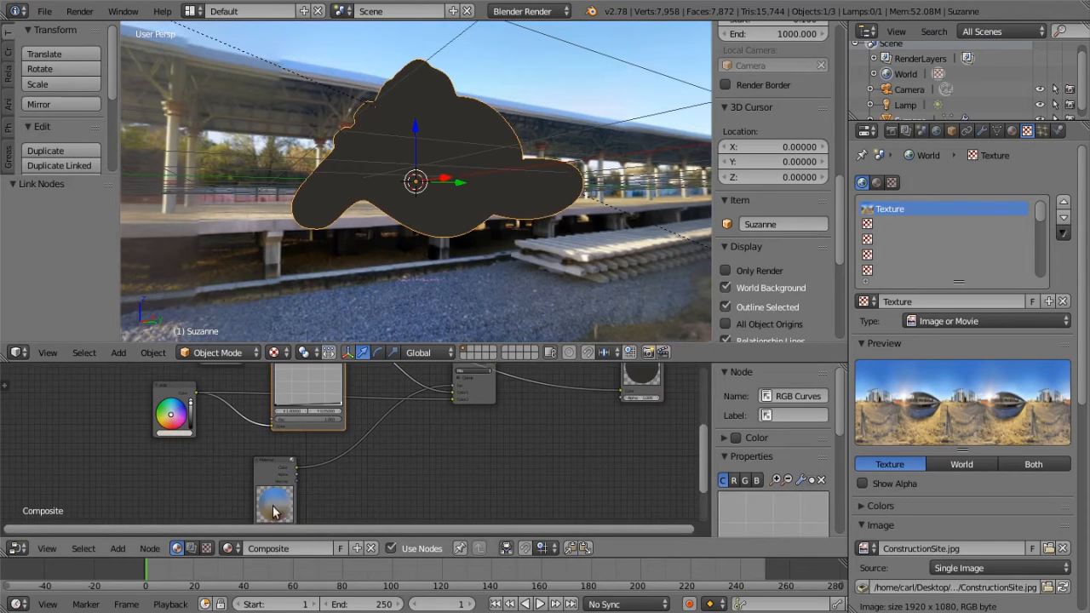
middle_click_drag(366, 469, 316, 510)
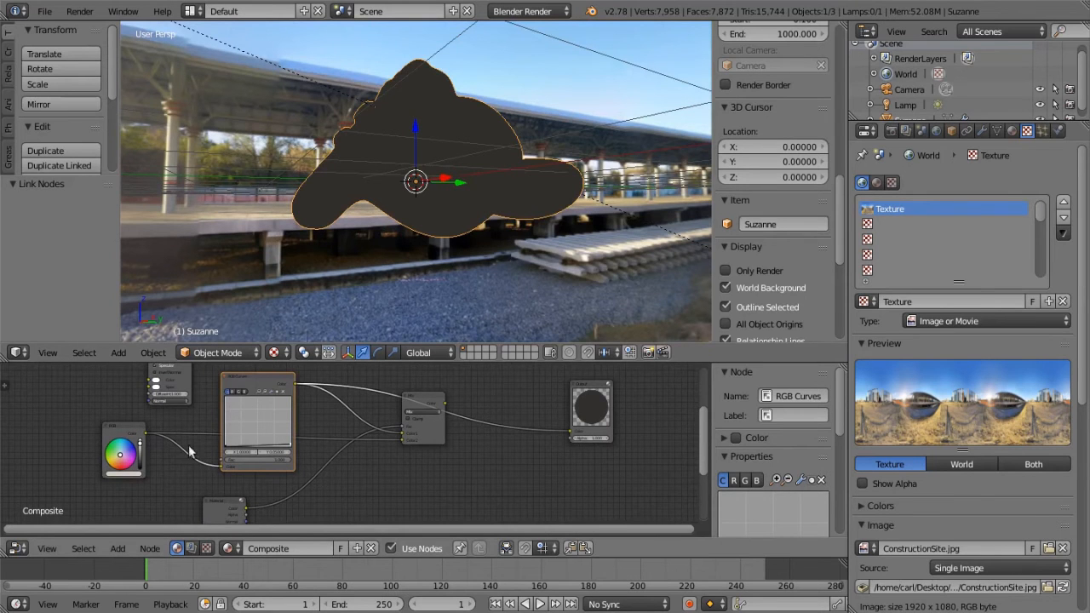
- Link the Mix node's Color output back to the Output node and inspect the shaded monkey head from another angle
left_click_drag(447, 404, 571, 434)
middle_click_drag(545, 255, 597, 170)
middle_click_drag(519, 152, 496, 197)
scroll(494, 191, "down", 2)
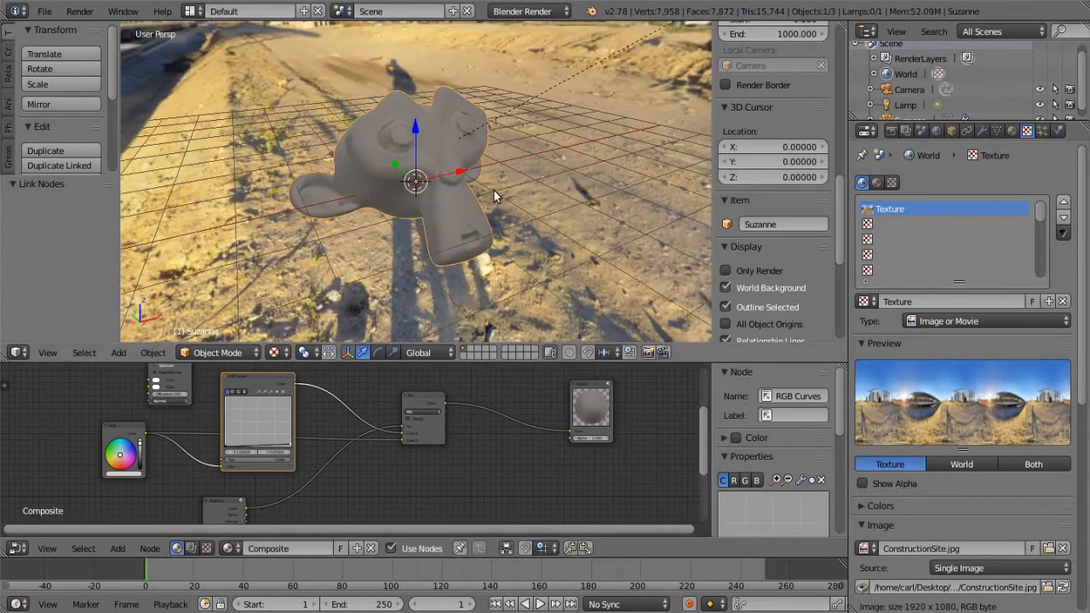
- Move the Mix node lower beside the RGB Curves node and place a duplicate of it above, toward the Output node
scroll(472, 485, "down", 1)
middle_click_drag(497, 485, 601, 491)
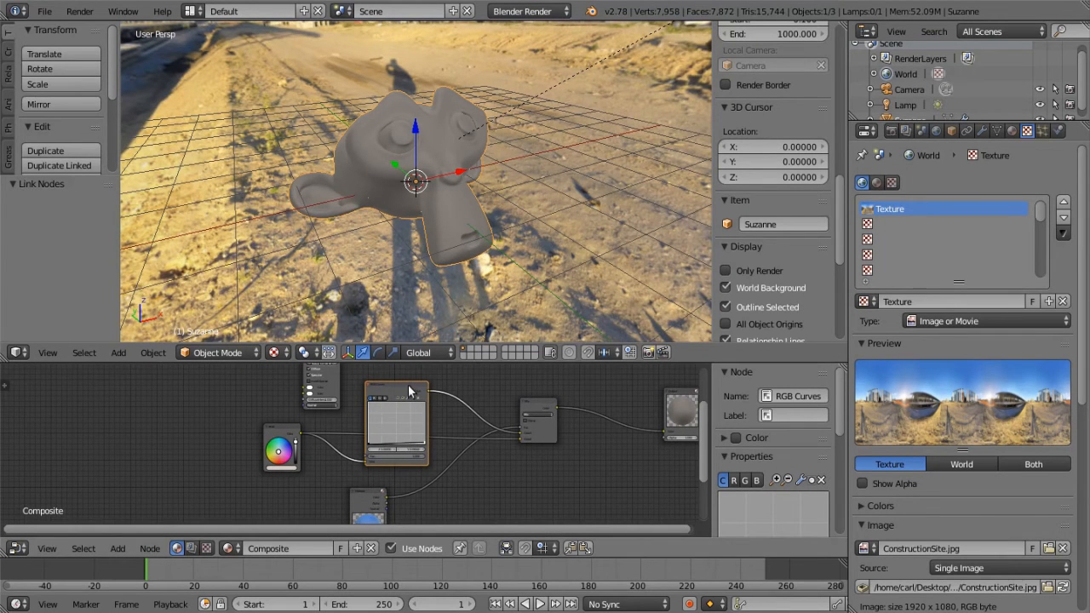
middle_click_drag(541, 460, 482, 458)
left_click_drag(469, 386, 440, 415)
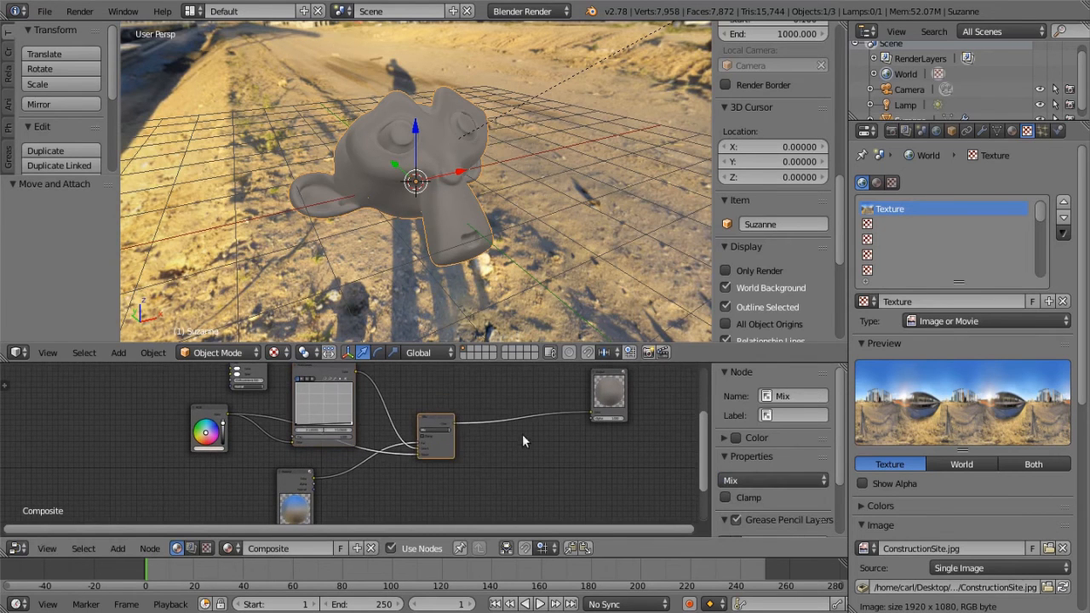
middle_click_drag(494, 440, 427, 446)
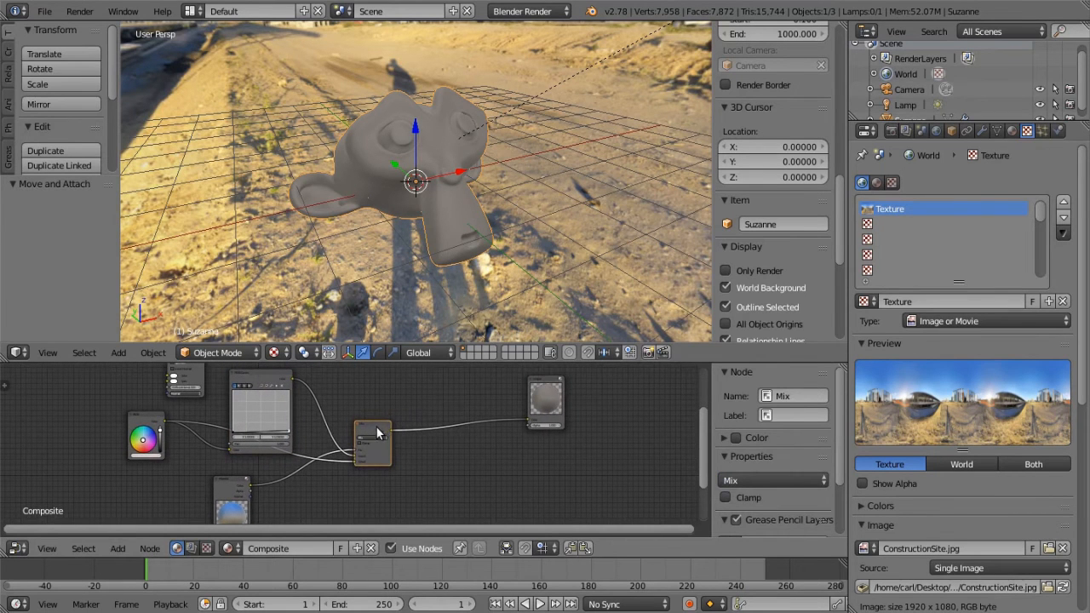
key("shift+d")
left_click(450, 379)
middle_click_drag(475, 436, 472, 457)
middle_click_drag(632, 437, 589, 409)
- Link the original Mix node's Color to the duplicate's Color1 and the diffuse Material node's Color to its Color2
left_click_drag(185, 479, 175, 489)
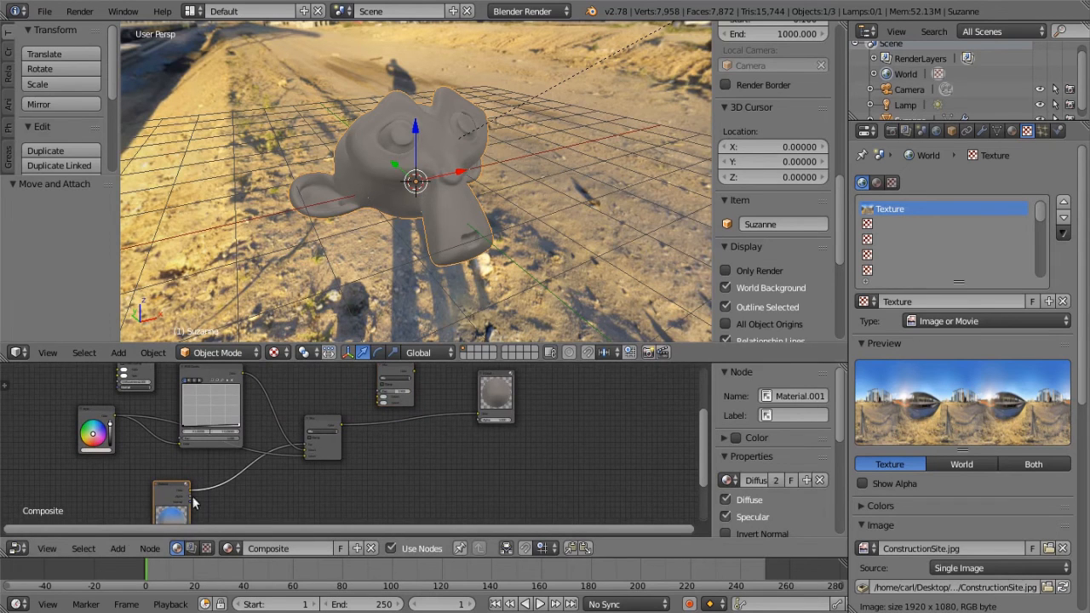
left_click_drag(342, 425, 379, 398)
left_click_drag(190, 489, 390, 407)
- Set the duplicated Mix node's blend mode to Add and link its Color output to the Output node
scroll(391, 407, "up", 4)
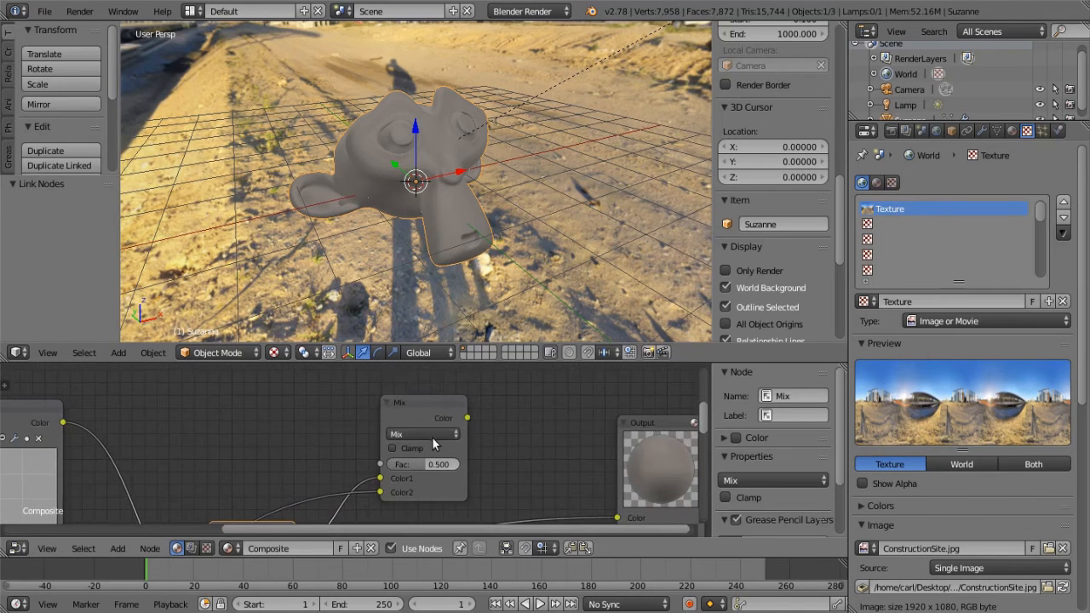
left_click(432, 434)
left_click(421, 406)
scroll(494, 451, "down", 3)
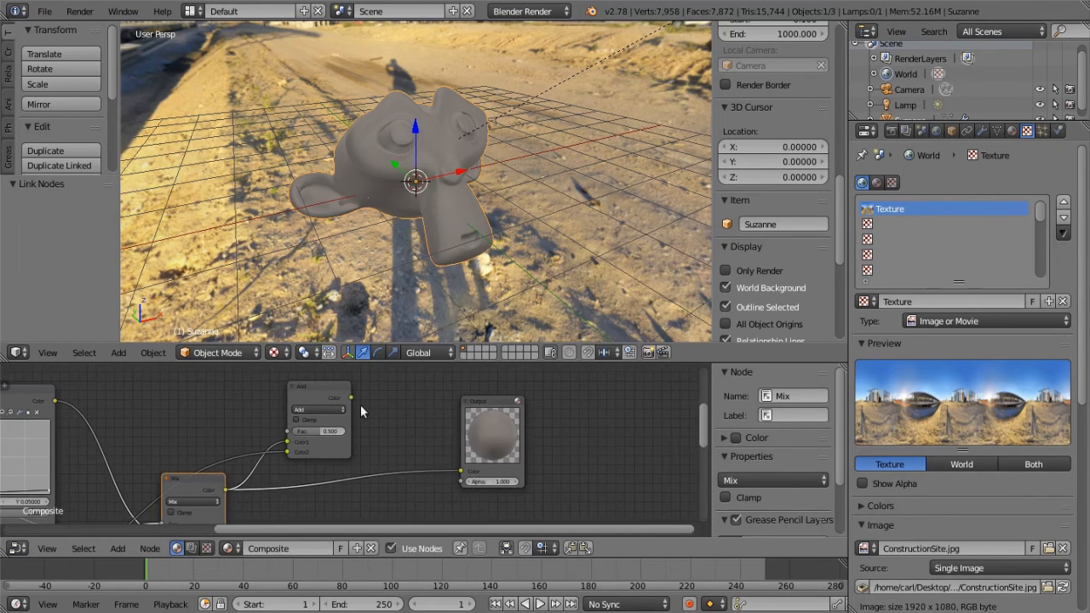
left_click_drag(352, 397, 358, 402)
left_click_drag(439, 459, 462, 472)
middle_click_drag(534, 189, 176, 156)
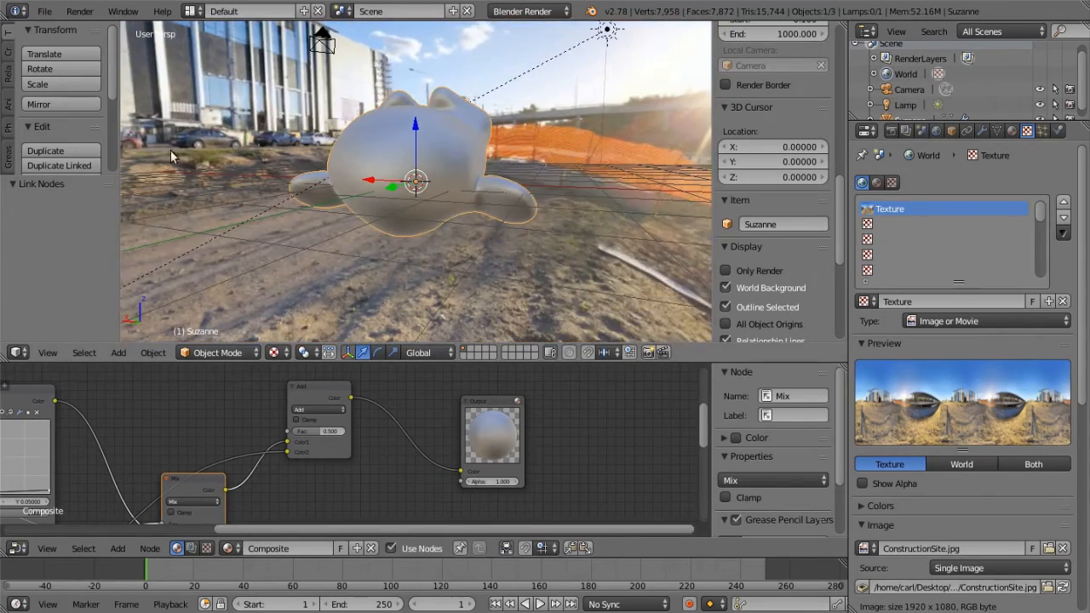
middle_click_drag(441, 89, 311, 158)
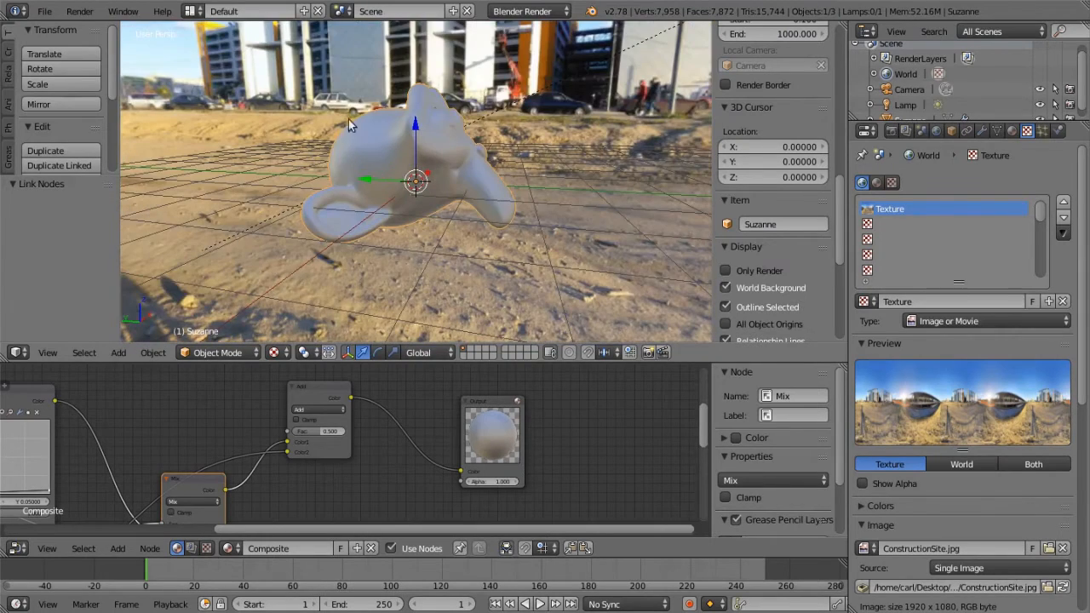
middle_click_drag(384, 124, 334, 189)
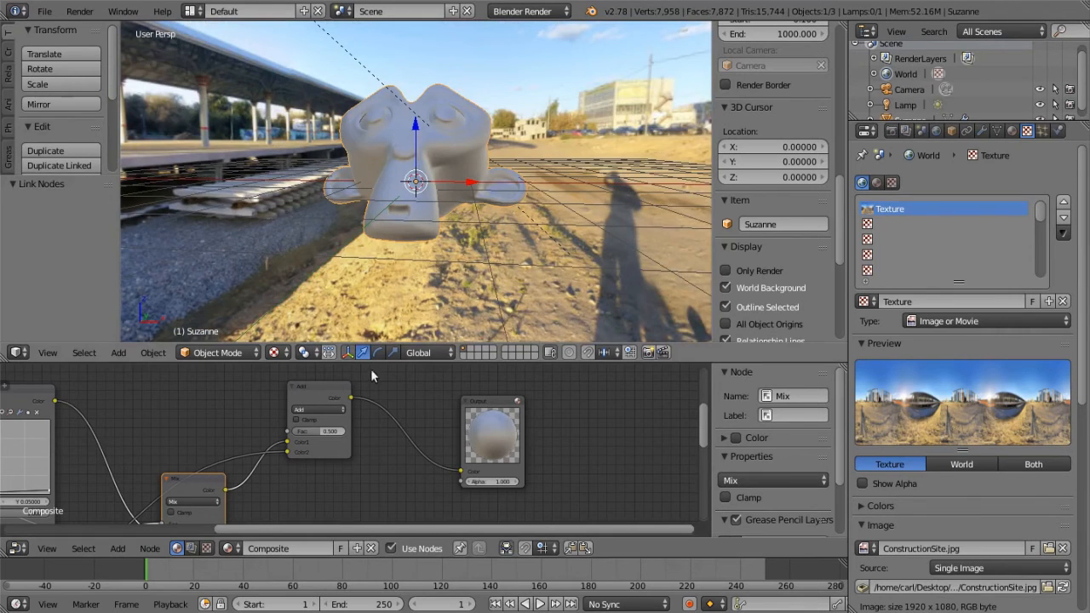
middle_click_drag(444, 197, 401, 281)
- Set the Add node's Fac to 0.250 and check the monkey head from another side
scroll(357, 430, "up", 2)
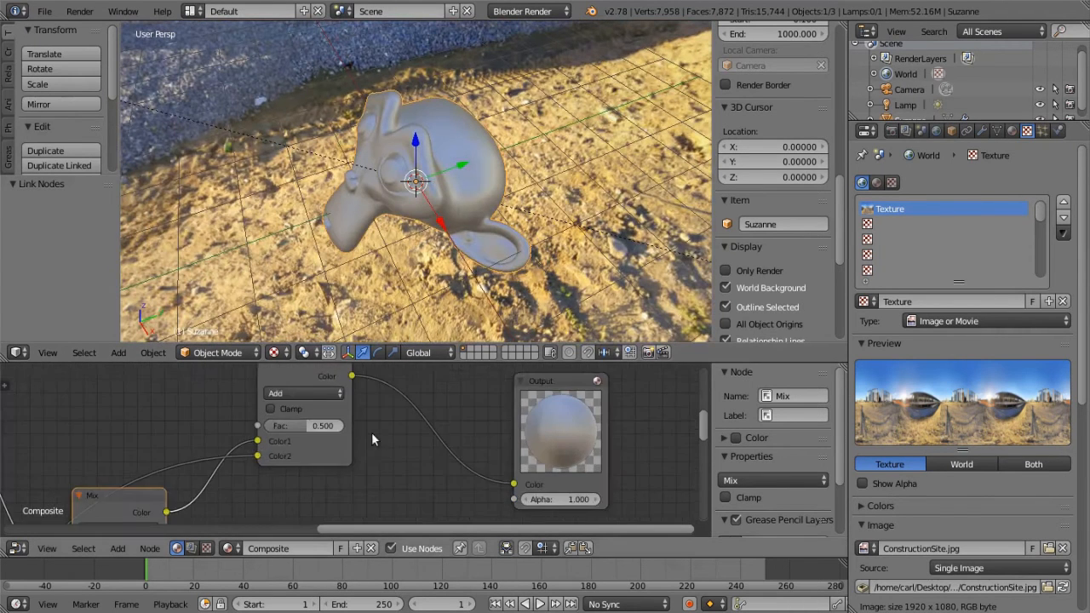
scroll(465, 455, "up", 2)
left_click(415, 434)
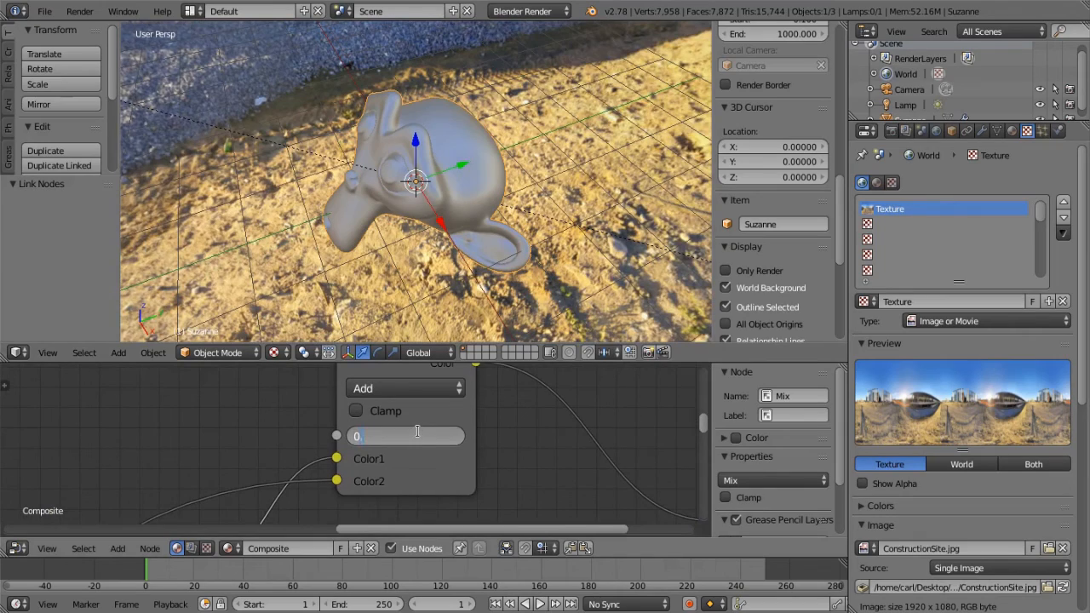
key("Return")
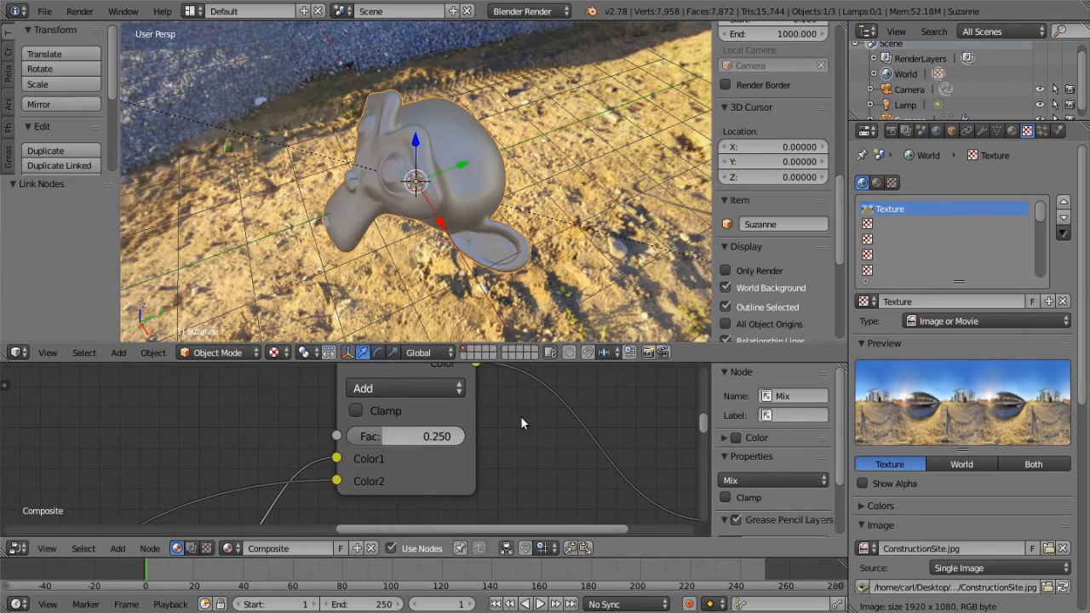
middle_click_drag(550, 145, 198, 95)
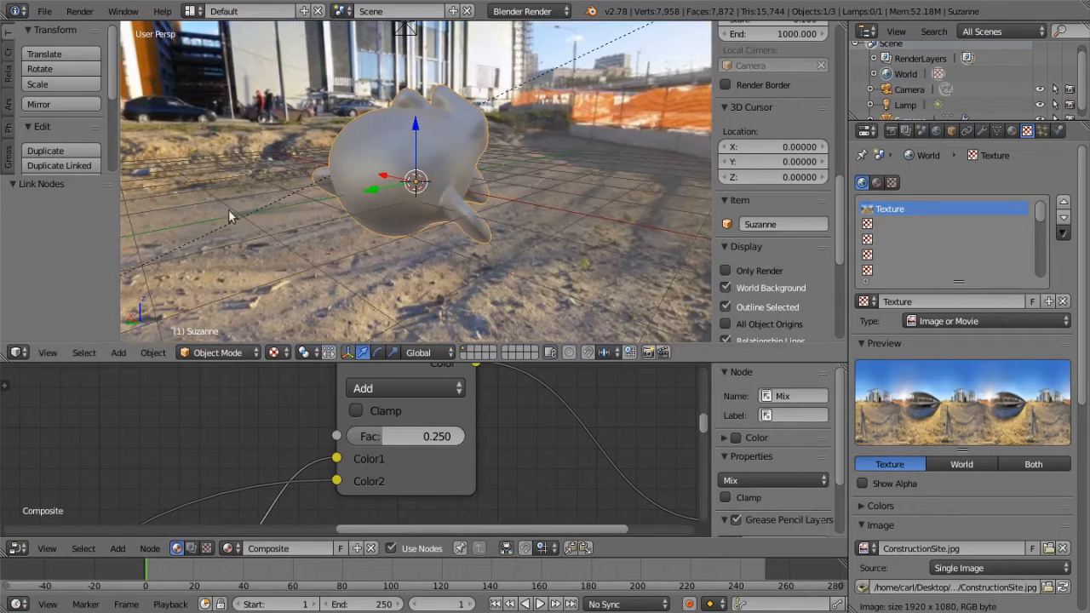
- Compare the plain RGB color with the Add node's result by linking each in turn to the Output node
scroll(281, 422, "down", 4)
scroll(285, 423, "down", 2)
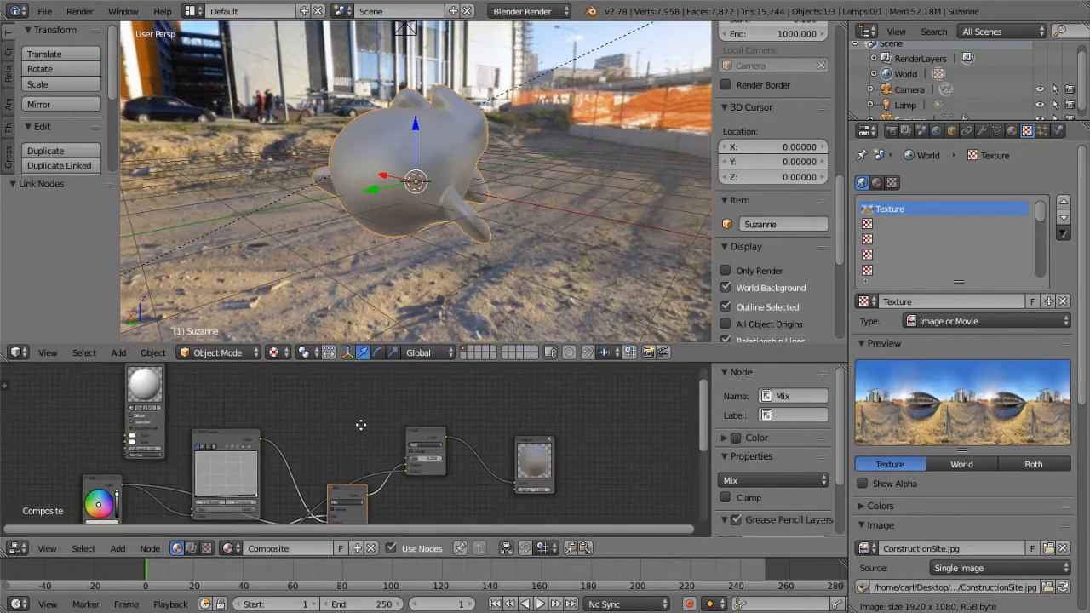
left_click_drag(171, 477, 483, 468)
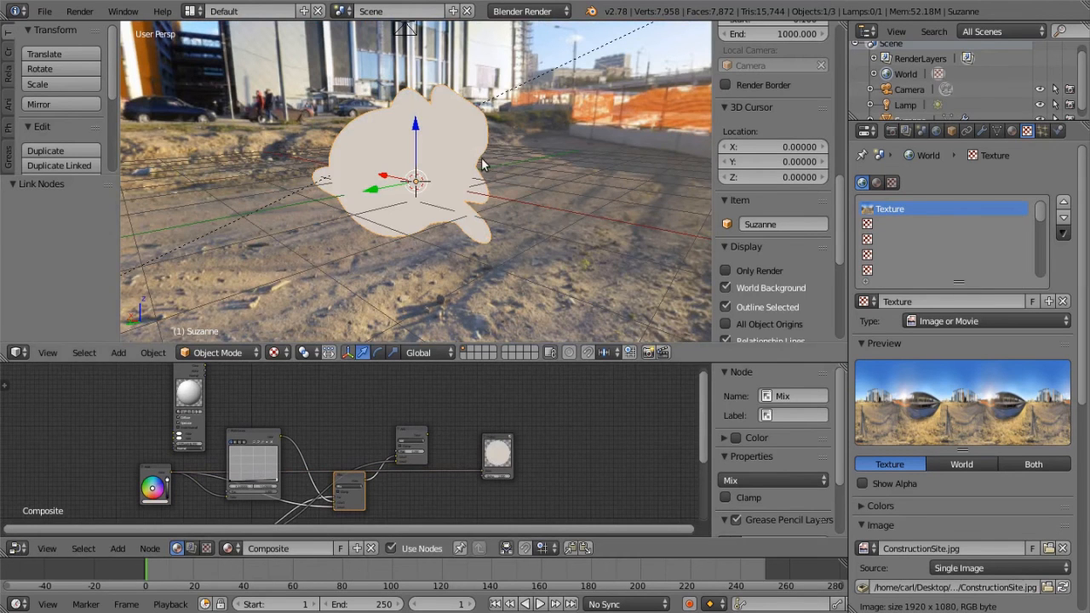
left_click_drag(426, 433, 480, 469)
middle_click_drag(541, 248, 339, 328)
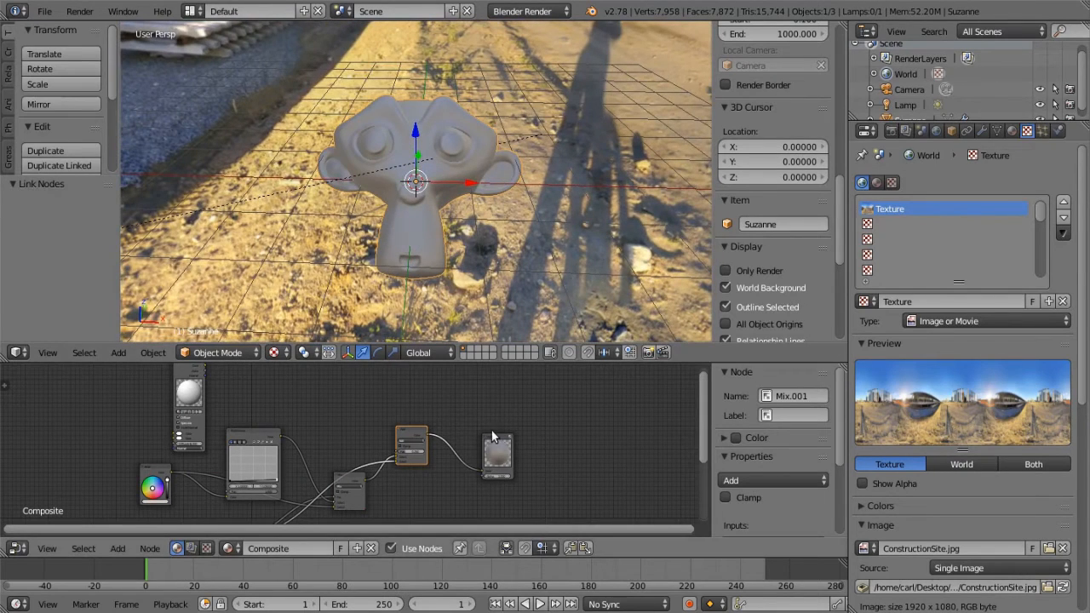
left_click_drag(495, 440, 551, 445)
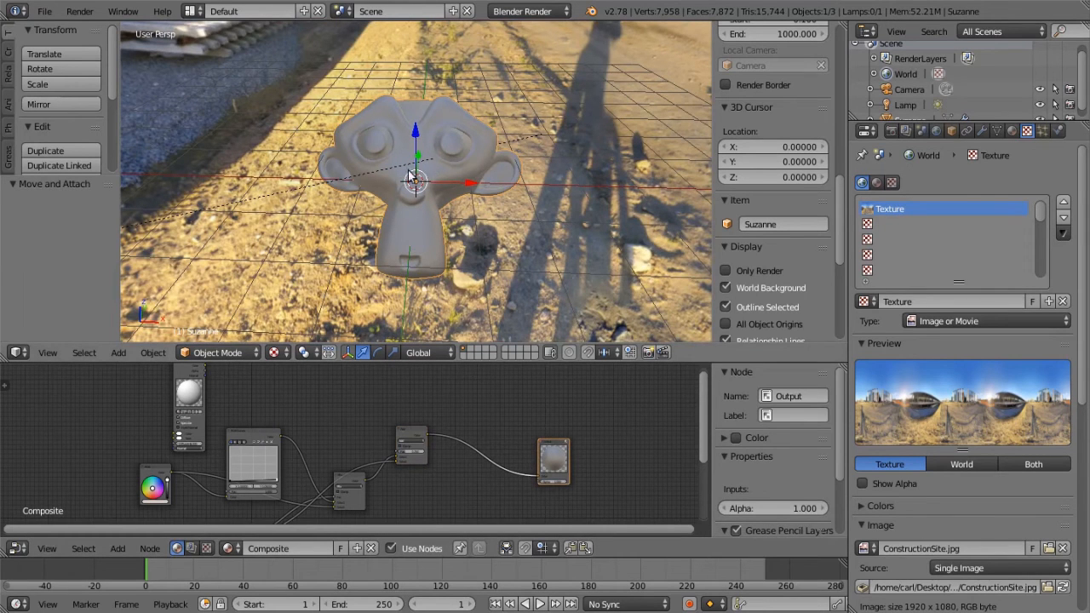
left_click_drag(170, 477, 537, 475)
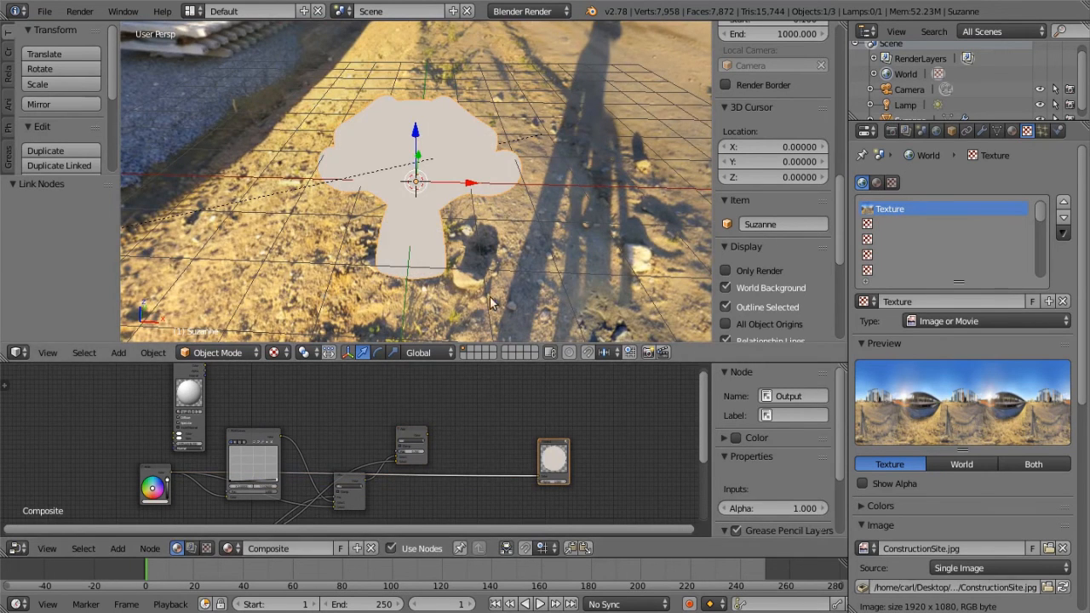
left_click_drag(427, 436, 538, 476)
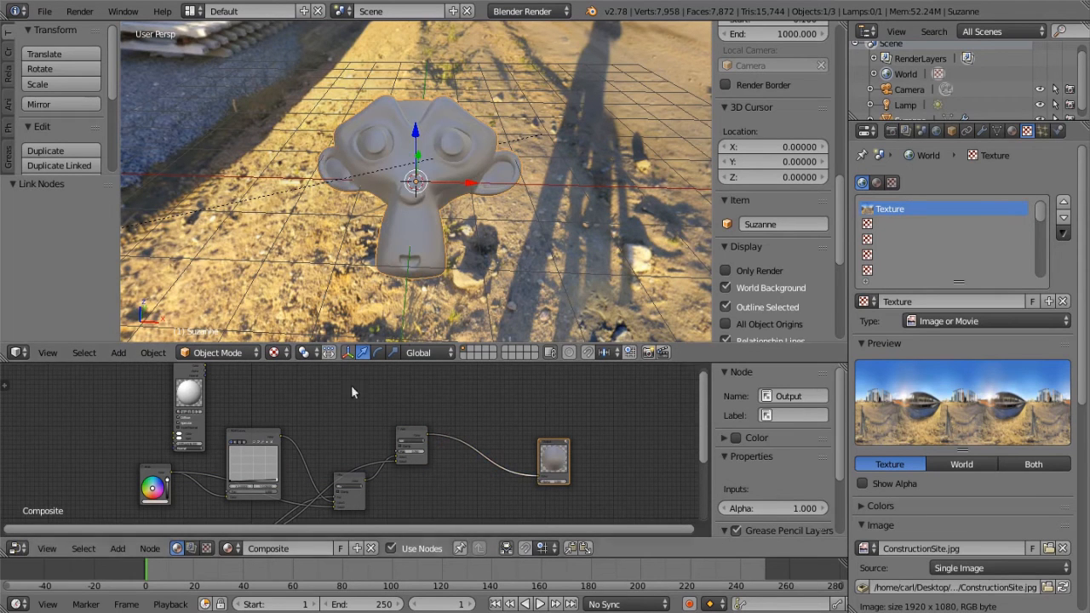
- Move the white-sphere Material node above the Add node and shift the Output node farther right to make room
scroll(240, 387, "down", 2)
left_click_drag(209, 402, 411, 520)
left_click_drag(484, 461, 542, 441)
scroll(414, 477, "up", 3)
middle_click_drag(415, 477, 309, 441)
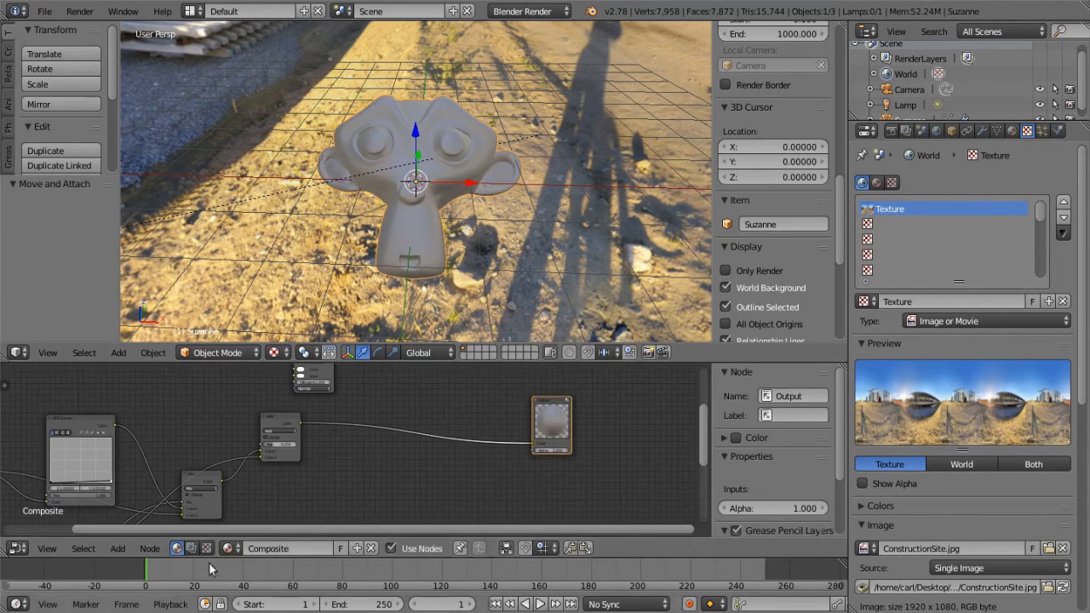
- Add a MixRGB node and place it above the link between the Add and Output nodes, leaving it unconnected
left_click(123, 550)
mouse_move(164, 518)
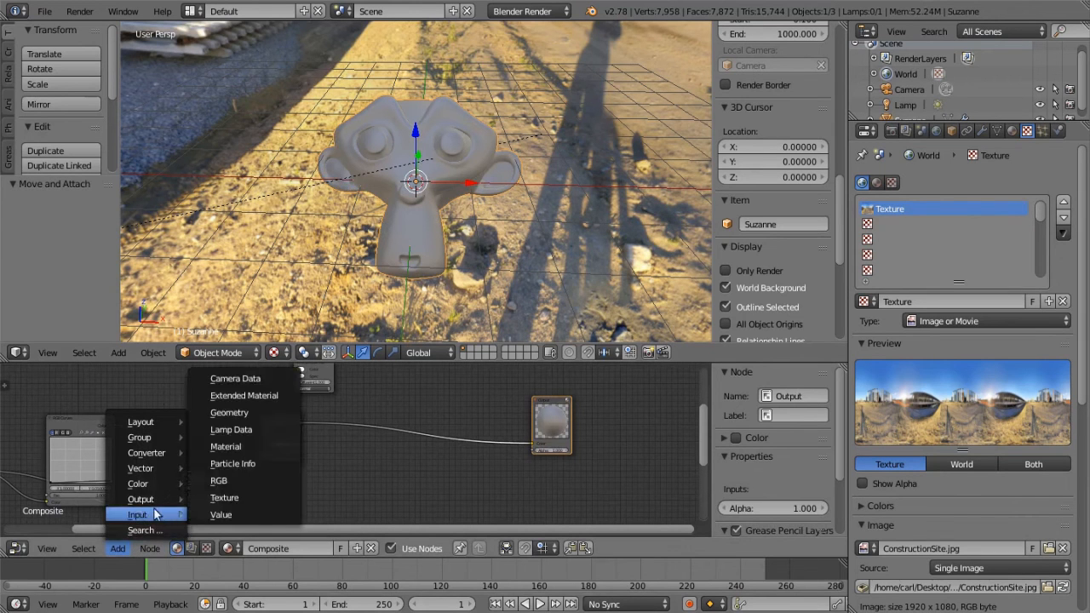
mouse_move(143, 484)
left_click(234, 540)
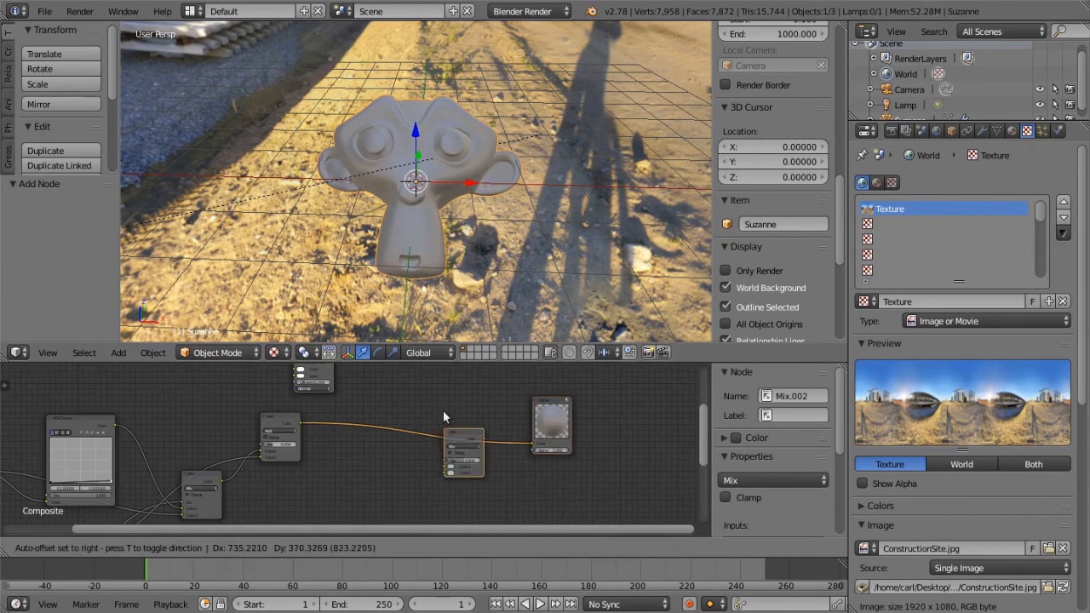
left_click(436, 375)
scroll(411, 415, "down", 2)
middle_click_drag(388, 488, 337, 467)
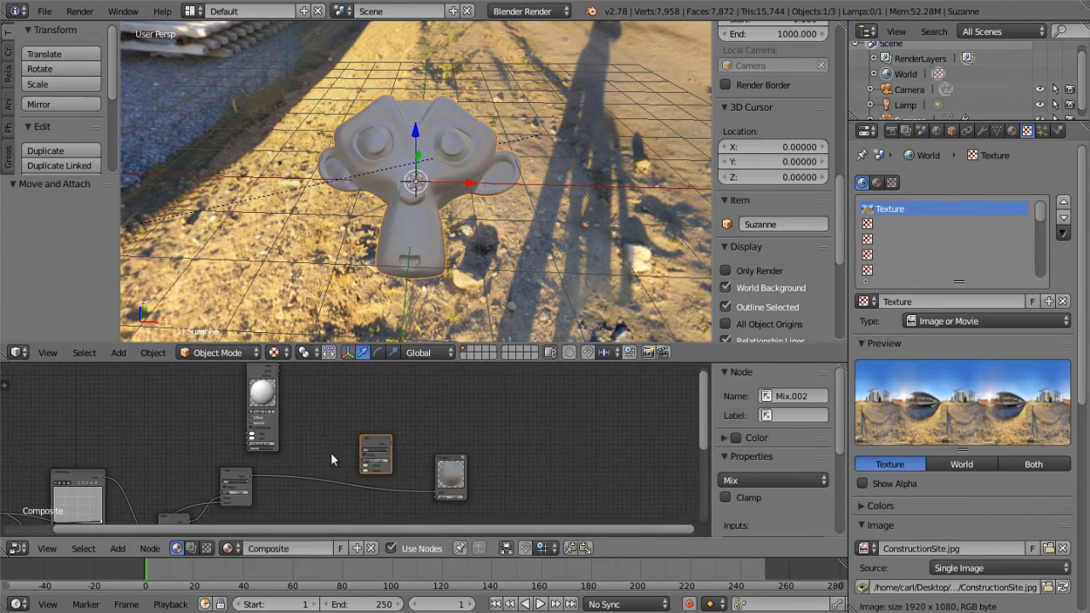
- Link the white-sphere Material node's Color output to the new Mix node's Fac input
middle_click_drag(303, 414, 272, 422)
scroll(282, 410, "up", 1)
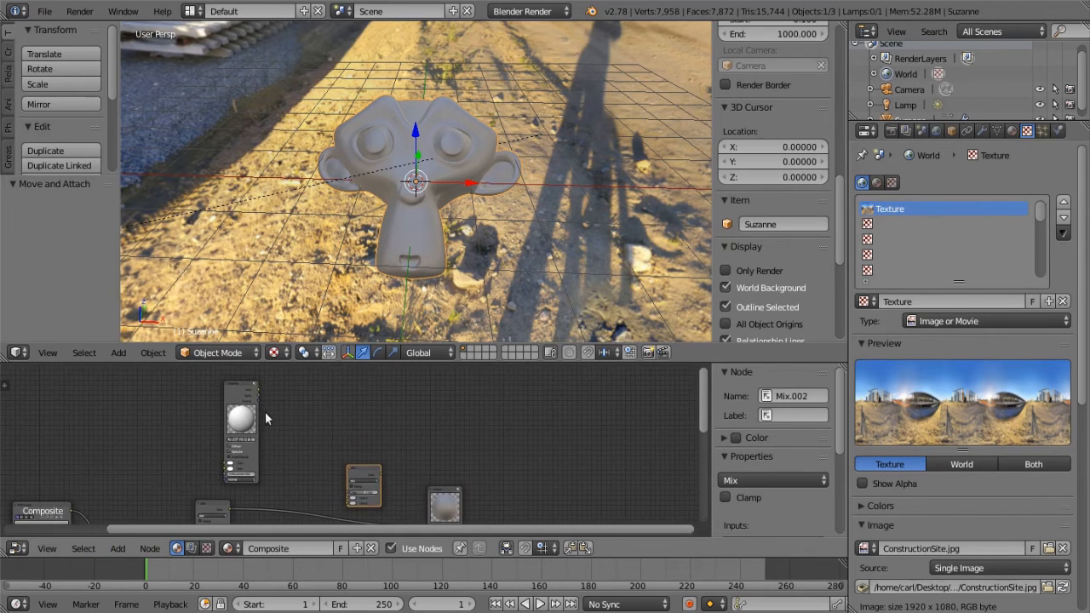
left_click_drag(260, 392, 277, 409)
left_click_drag(330, 492, 348, 493)
middle_click_drag(419, 475, 435, 392)
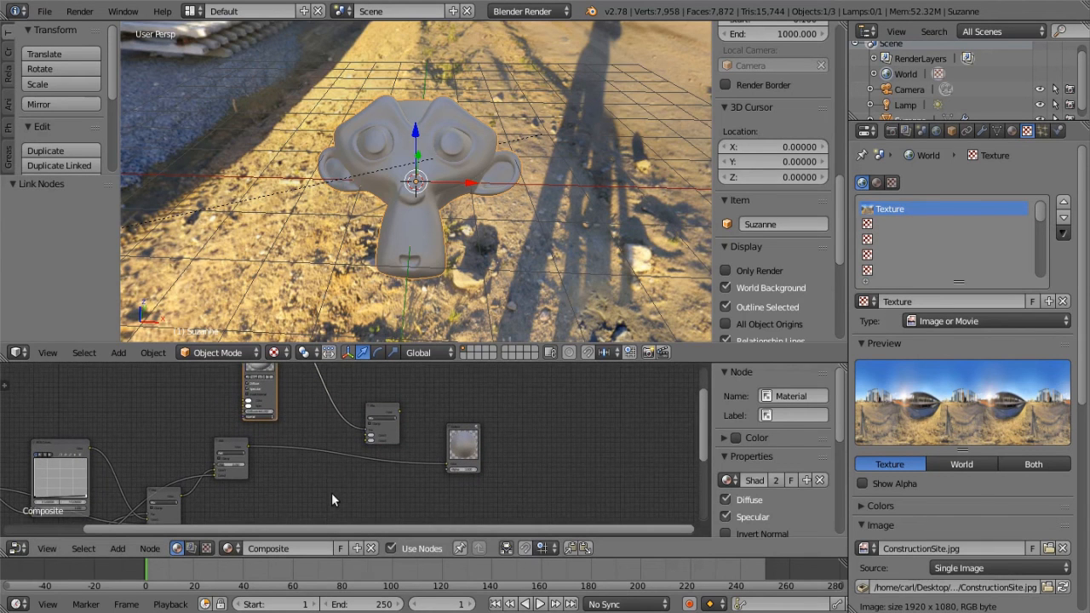
scroll(334, 494, "up", 2)
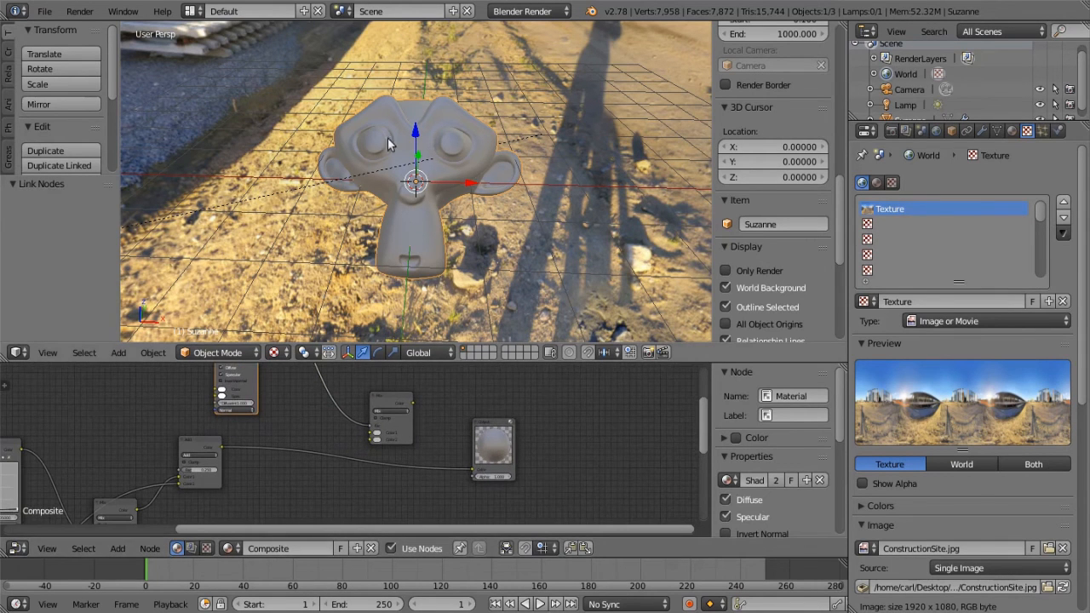
middle_click_drag(456, 194, 364, 174)
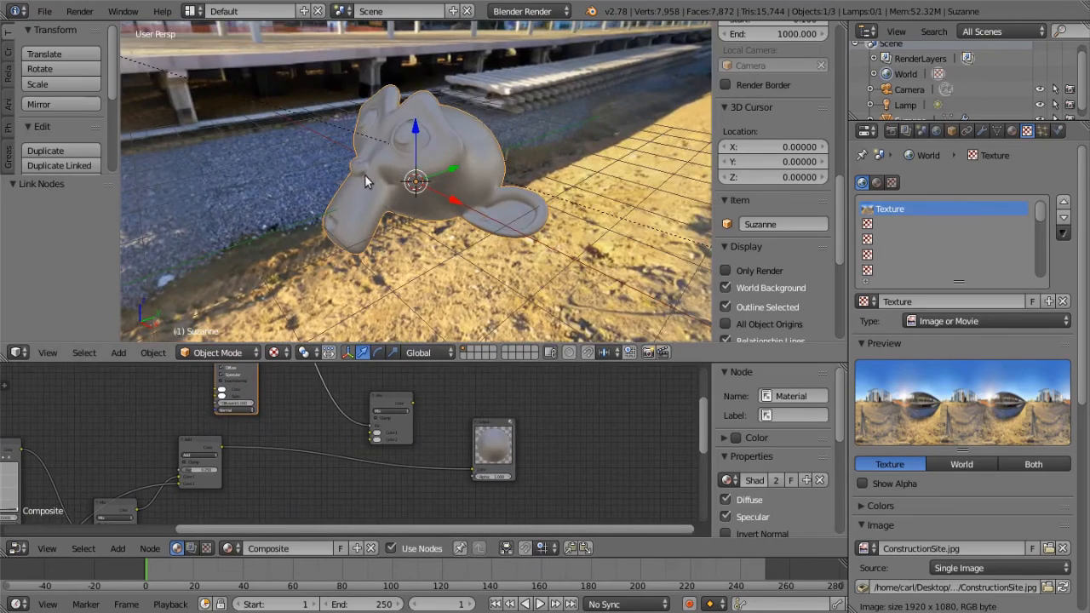
middle_click_drag(435, 227, 428, 192)
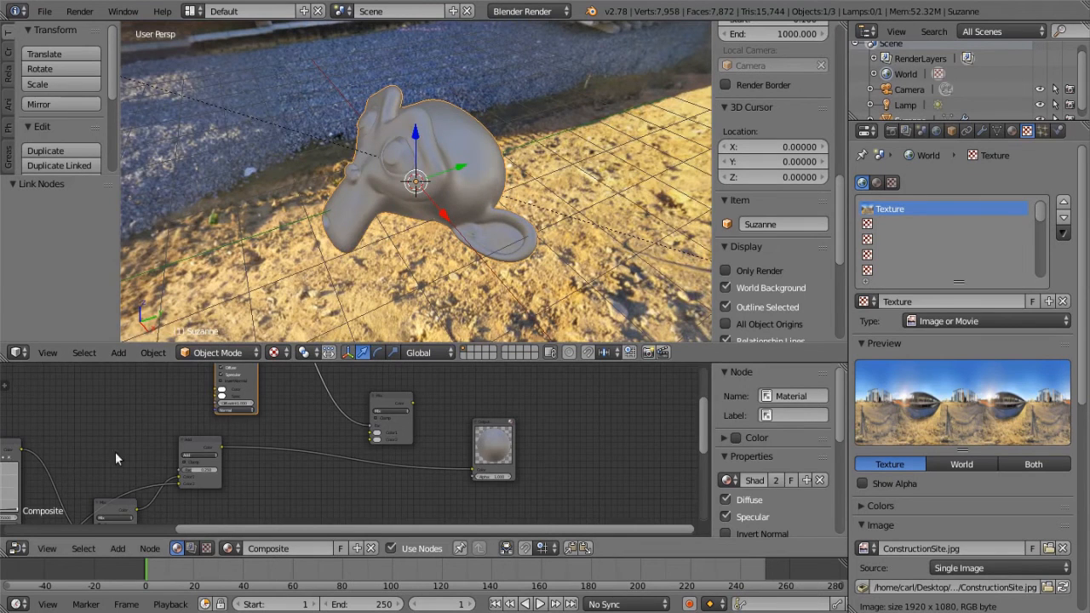
- Add an RGB Curves node and insert it into the link between the Add node and the Output node
scroll(128, 447, "down", 3)
middle_click_drag(164, 430, 183, 411)
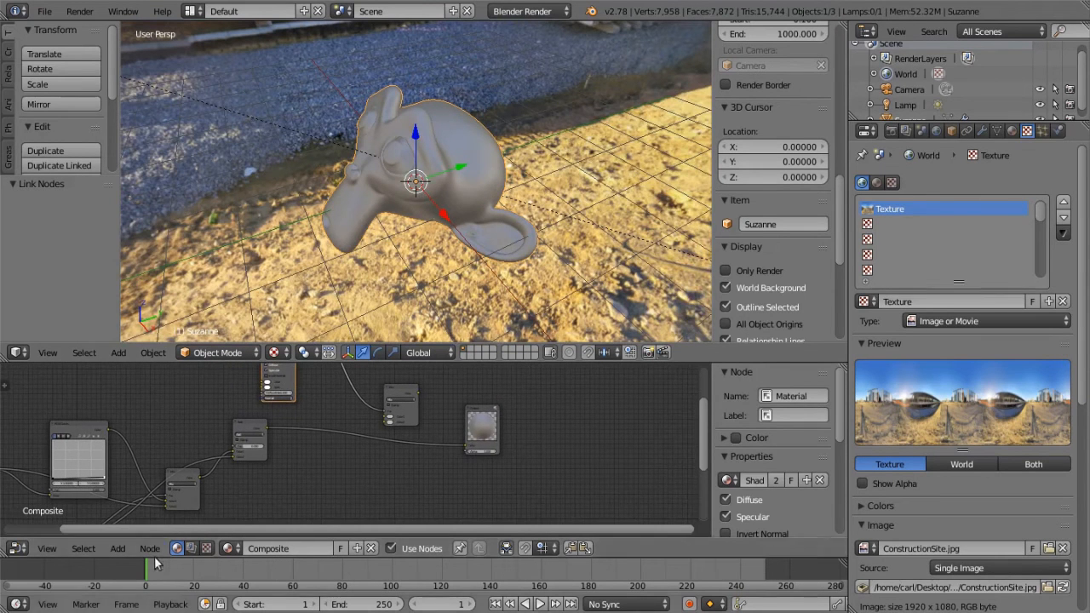
left_click(118, 549)
mouse_move(142, 516)
mouse_move(149, 484)
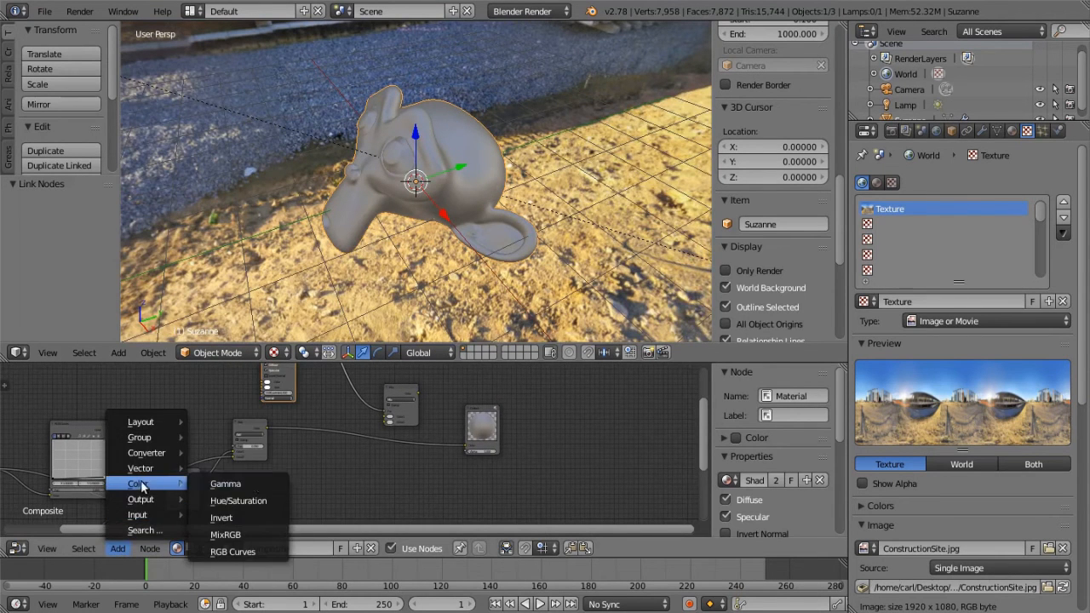
left_click(253, 551)
left_click(339, 436)
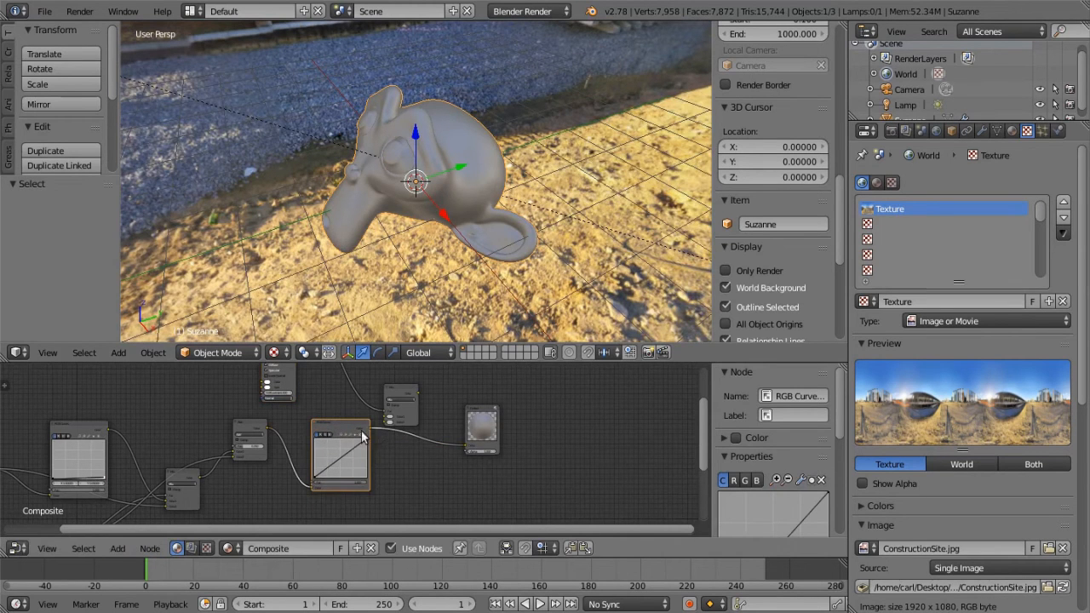
- Raise the midpoint of the new RGB Curves node's curve to brighten the shading on the monkey head
scroll(401, 442, "up", 2)
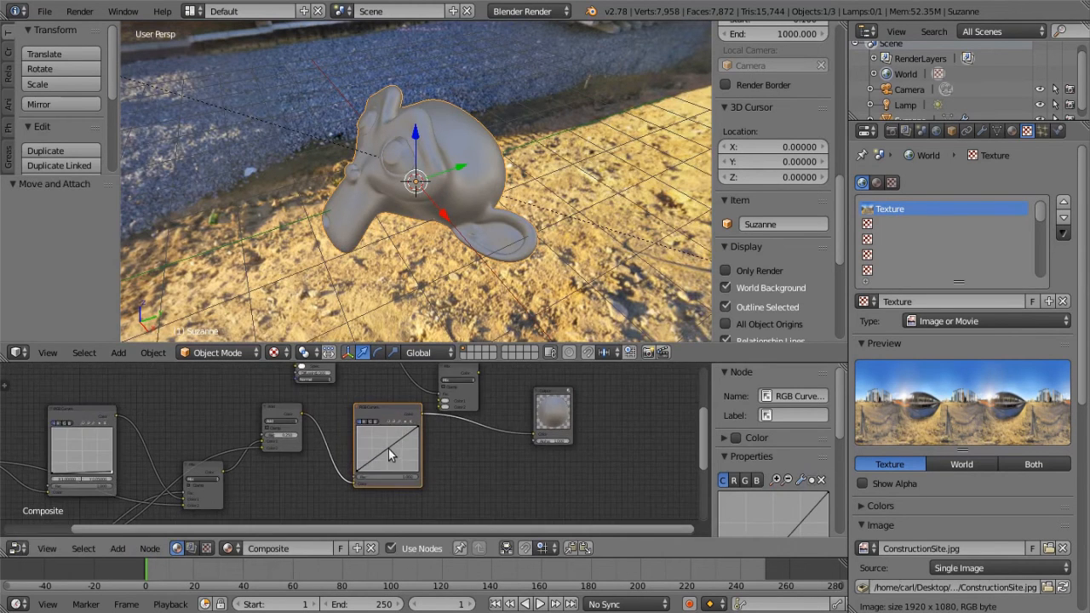
left_click_drag(386, 448, 377, 442)
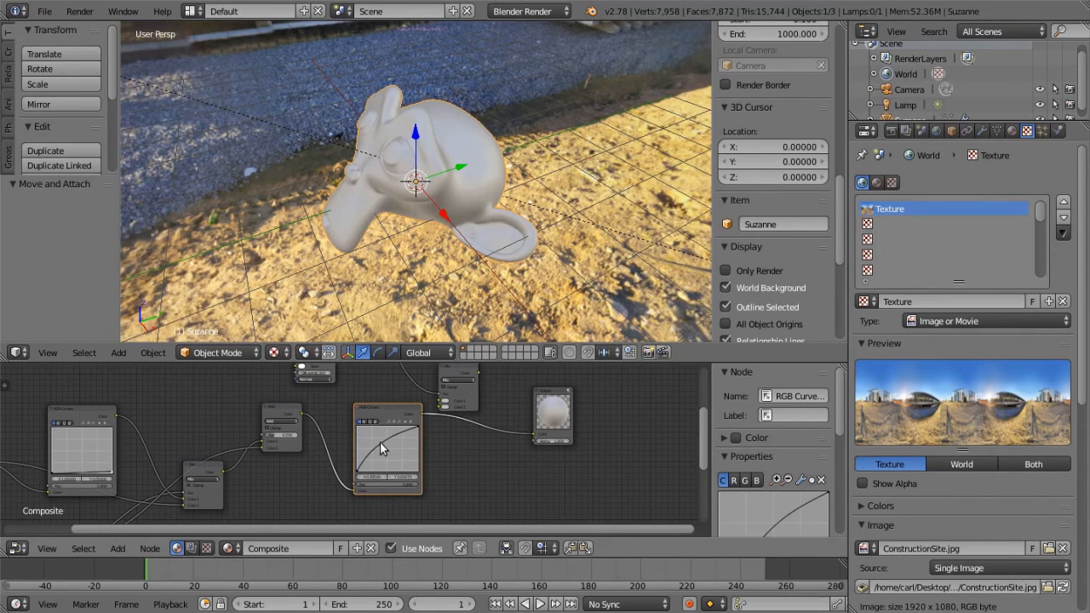
scroll(401, 230, "down", 2)
middle_click_drag(401, 230, 387, 256)
scroll(284, 468, "down", 3)
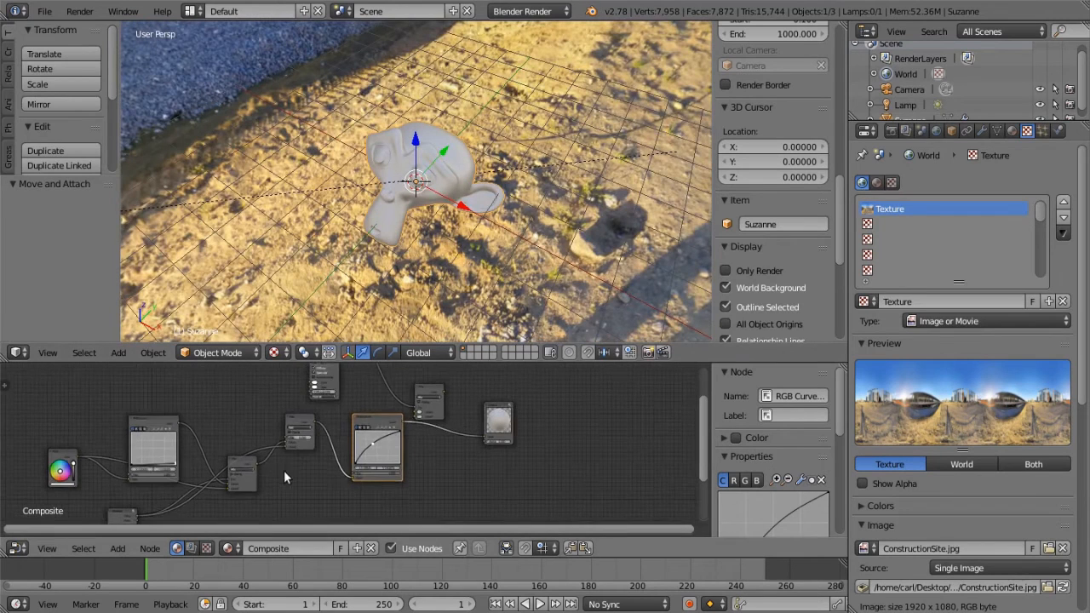
- Link the base color node directly to the Output node for comparison and restore the link from the RGB Curves node
left_click_drag(98, 446, 504, 424)
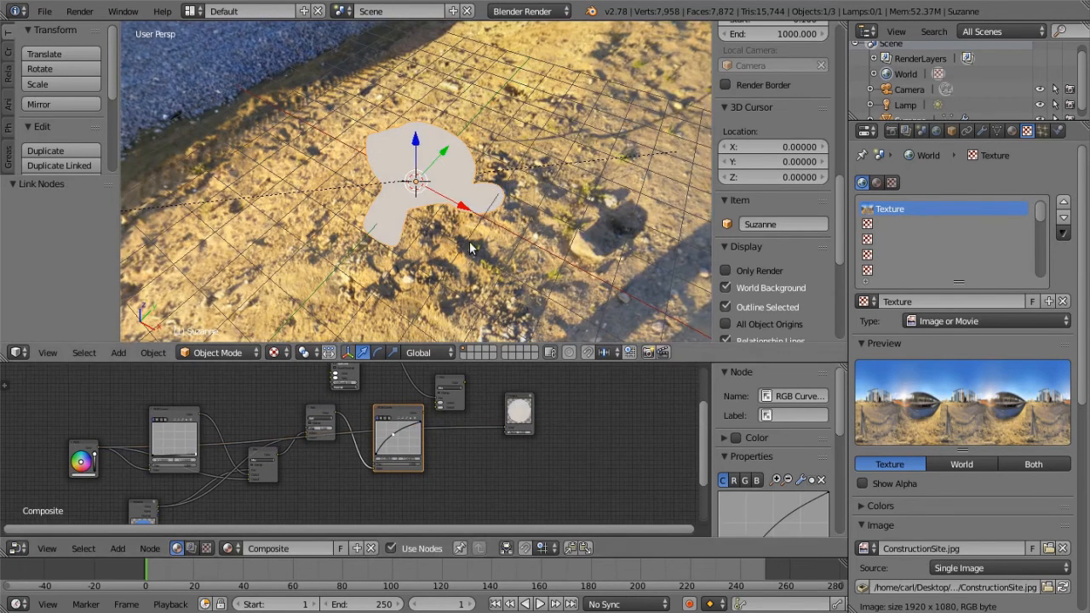
left_click_drag(425, 416, 505, 427)
scroll(443, 209, "up", 5)
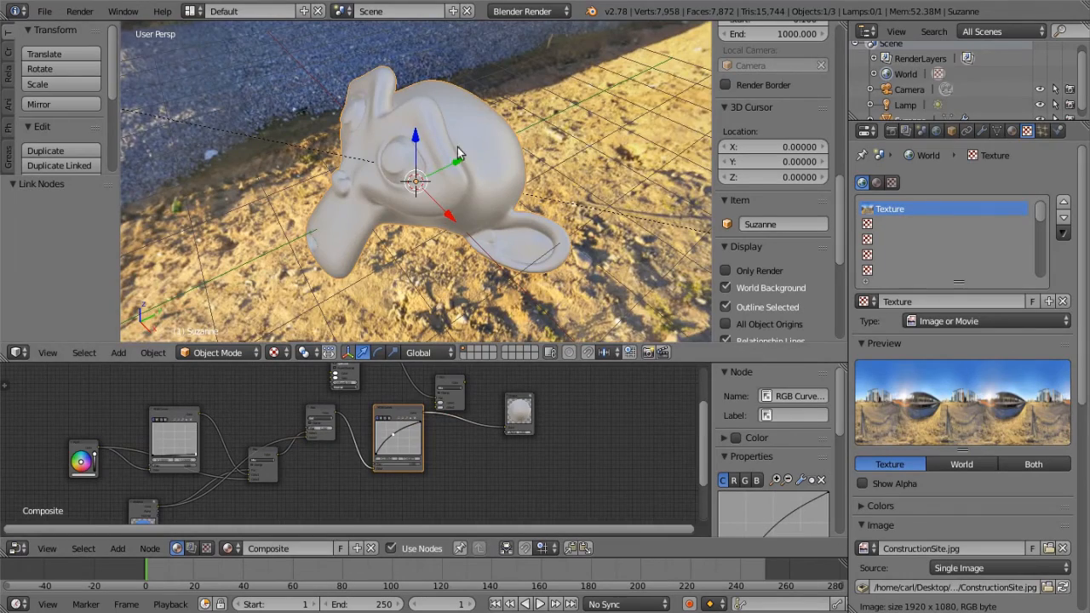
- Shift the brightening RGB Curves node closer to the Add node and place a second RGB Curves node below it
middle_click_drag(489, 144, 430, 96)
middle_click_drag(429, 471, 402, 487)
mouse_move(369, 426)
left_mouse_down()
mouse_move(359, 424)
mouse_move(358, 441)
left_mouse_up()
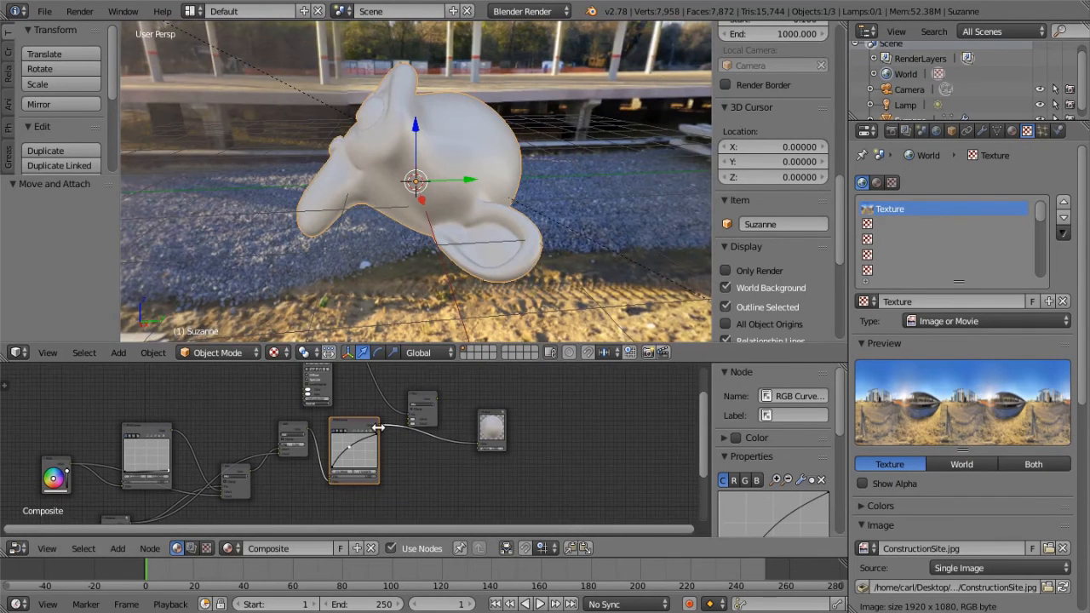
left_click(118, 548)
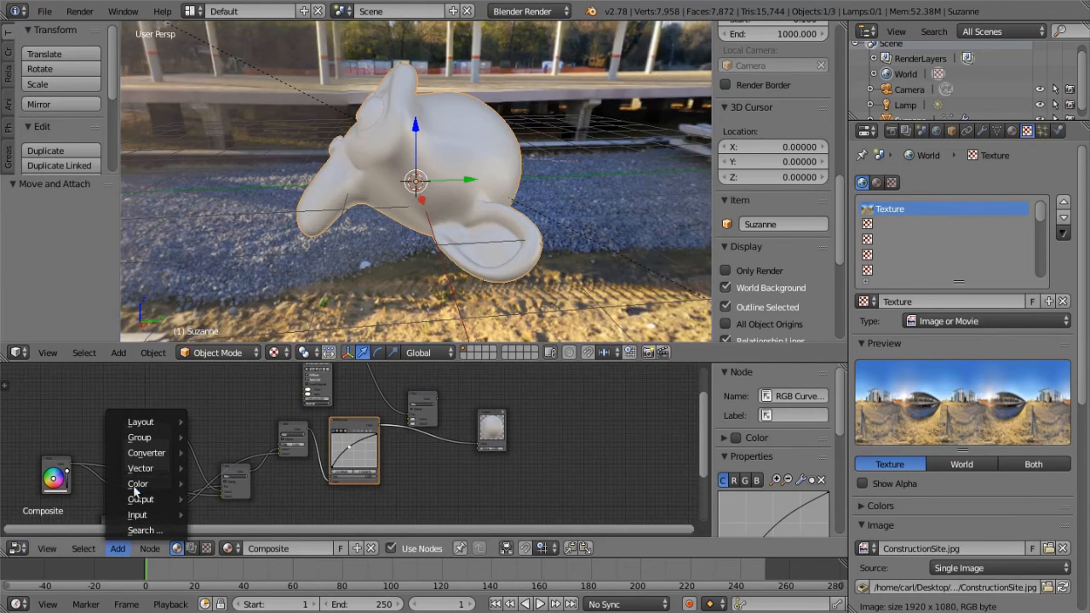
mouse_move(177, 486)
left_click(233, 552)
left_click(443, 474)
- Link the Add node's Color output to the second RGB Curves node and that node's Color output to the Output node
scroll(444, 474, "up", 1)
middle_click_drag(477, 472, 480, 441)
left_click_drag(305, 397, 403, 485)
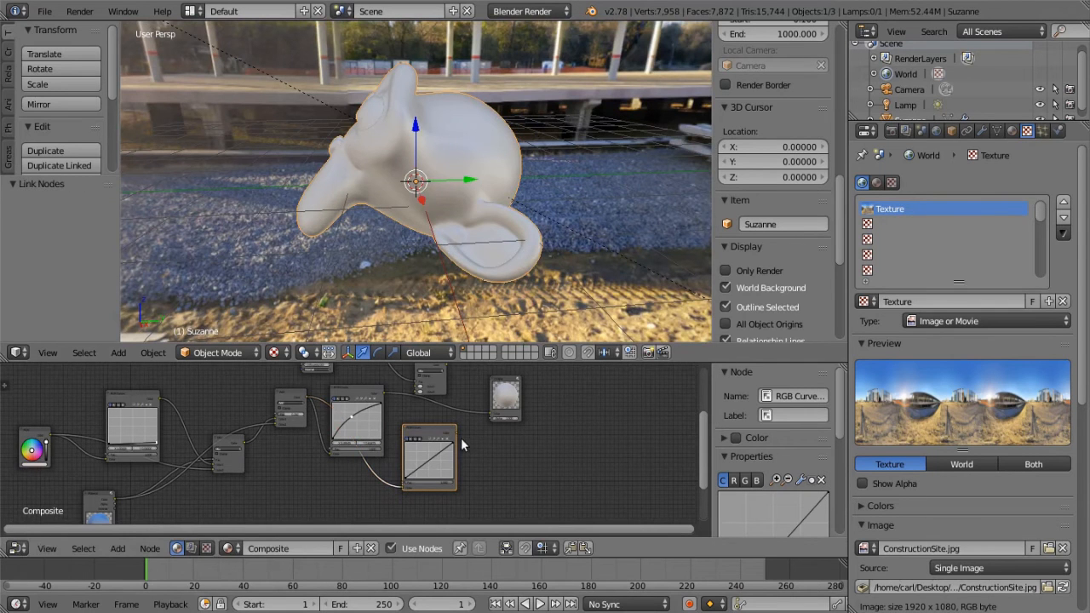
left_click_drag(457, 436, 494, 415)
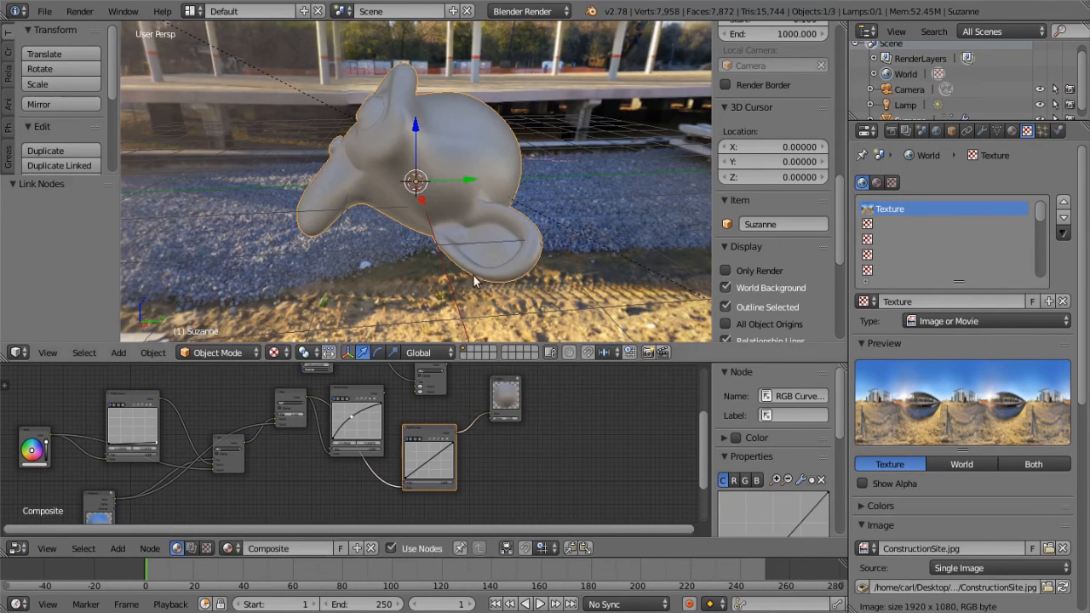
- Pull the midpoint of the second RGB Curves node's curve down to darken the shading
middle_click_drag(446, 251, 435, 337)
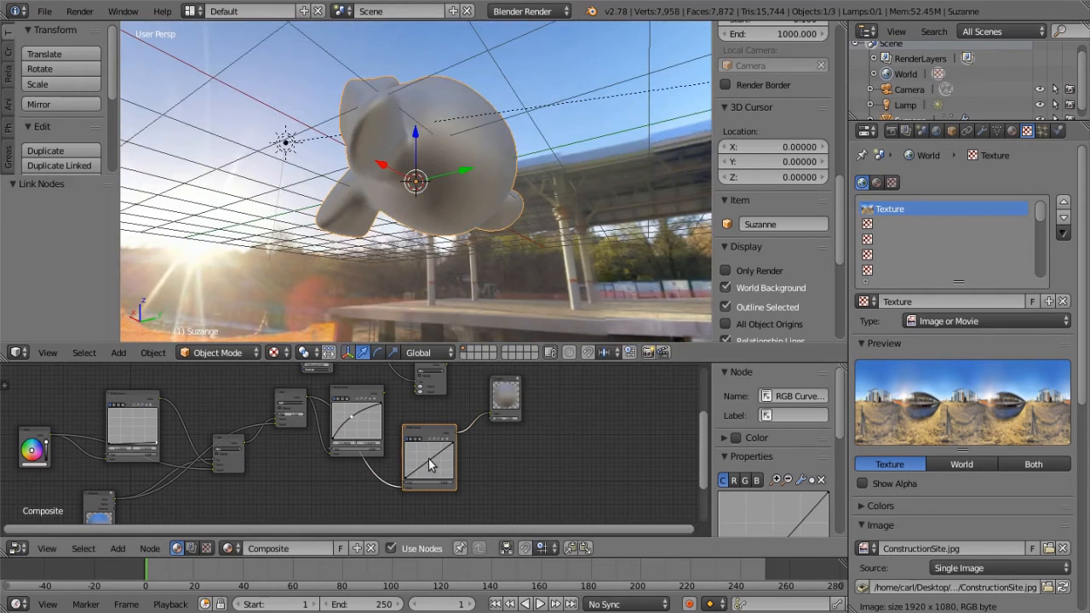
left_click_drag(429, 459, 442, 473)
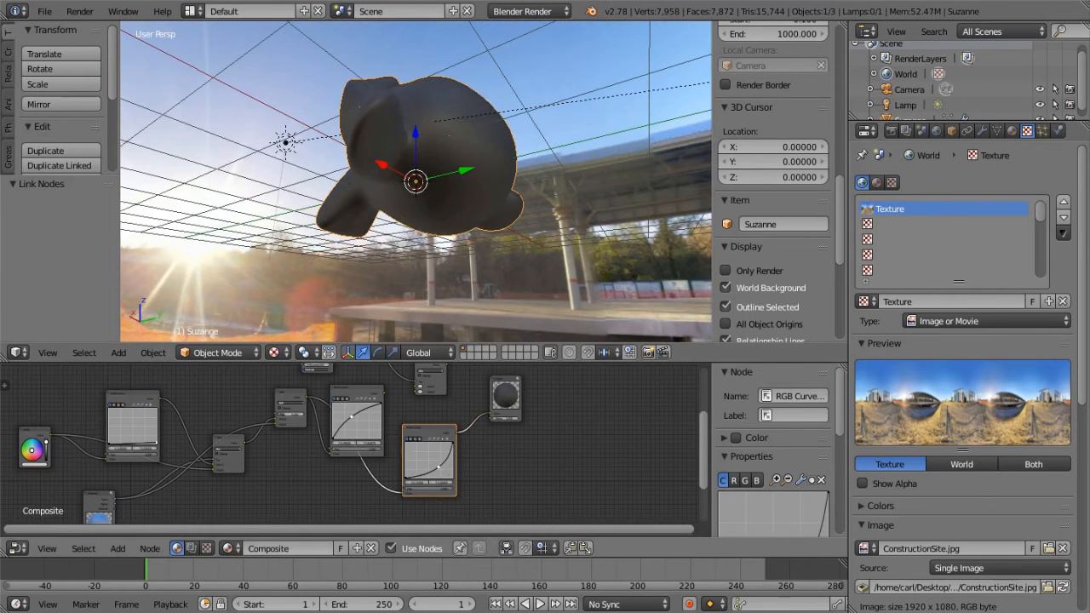
middle_click_drag(440, 263, 472, 298)
scroll(543, 472, "down", 1)
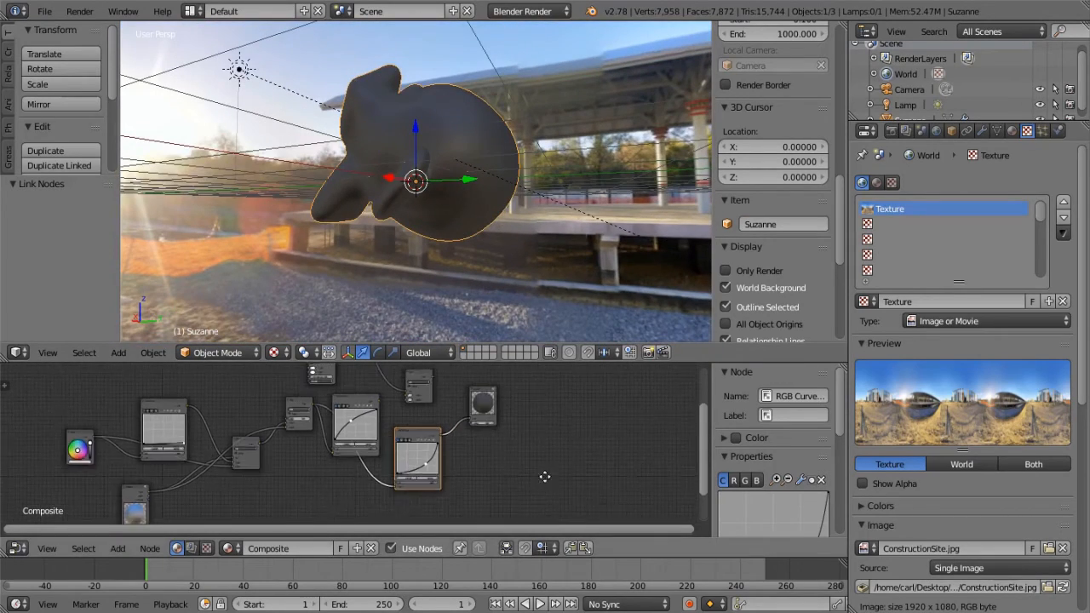
- Move the Mix node and the brightening RGB Curves node up and to the right to make room for links
middle_click_drag(543, 472, 509, 518)
left_click_drag(390, 424, 445, 389)
left_click_drag(333, 442, 368, 403)
middle_click_drag(390, 413, 379, 427)
- Link the brightening curve to the Mix node's Color2, the darkening curve to Color1, and the Mix node's Color to the repositioned Output node
left_click_drag(367, 418, 413, 421)
left_click_drag(396, 497, 412, 417)
left_click_drag(437, 452, 499, 420)
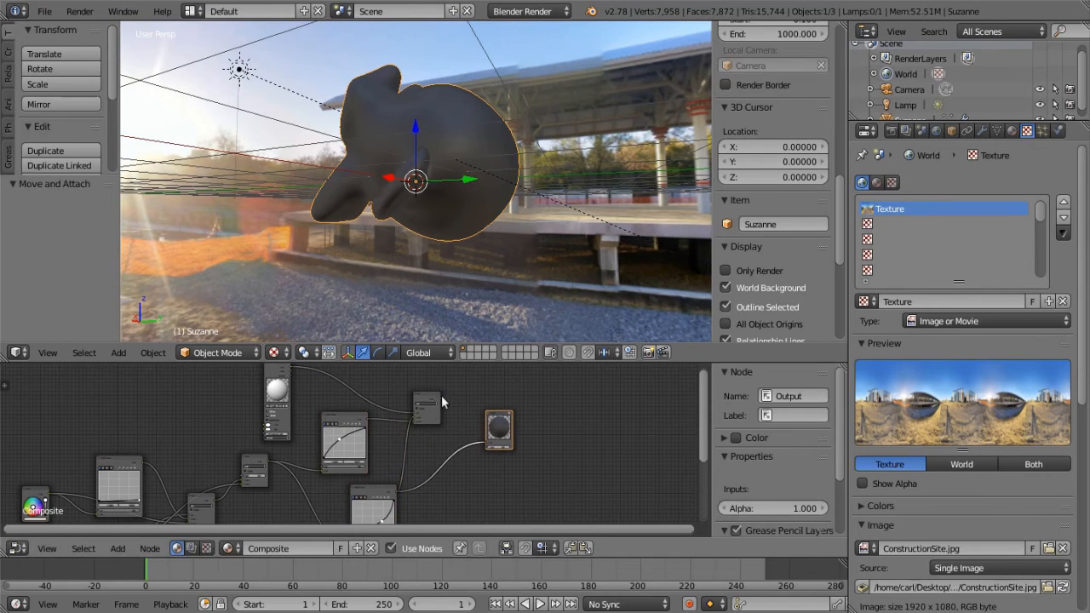
left_click_drag(440, 402, 487, 441)
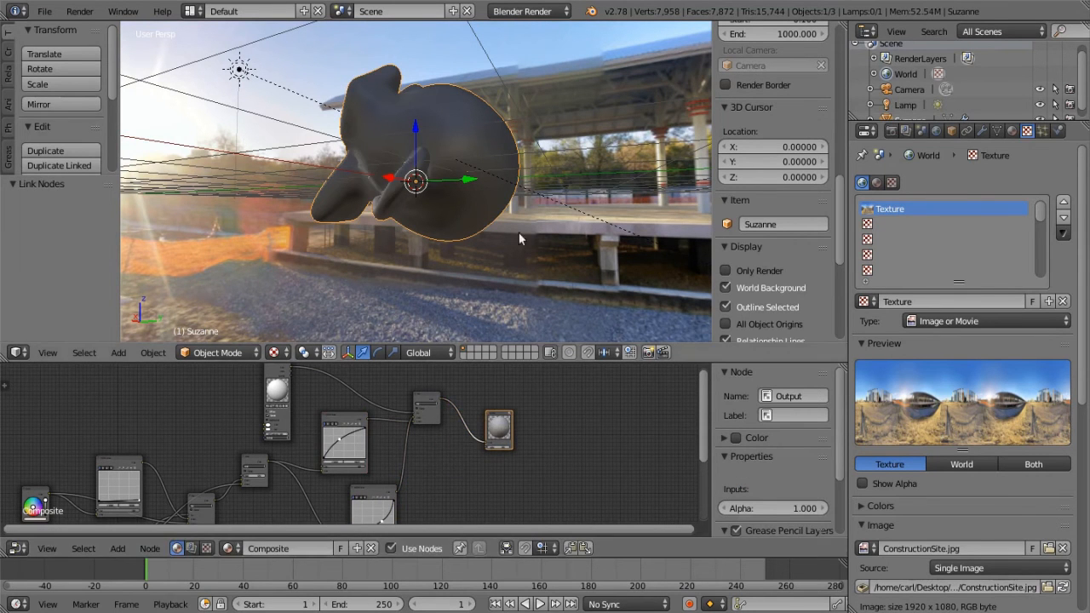
- Examine the monkey head's lit and shadowed sides from all around and below against the environment background
middle_click_drag(524, 239, 657, 289)
middle_click_drag(585, 245, 444, 363)
middle_click_drag(412, 452, 522, 415)
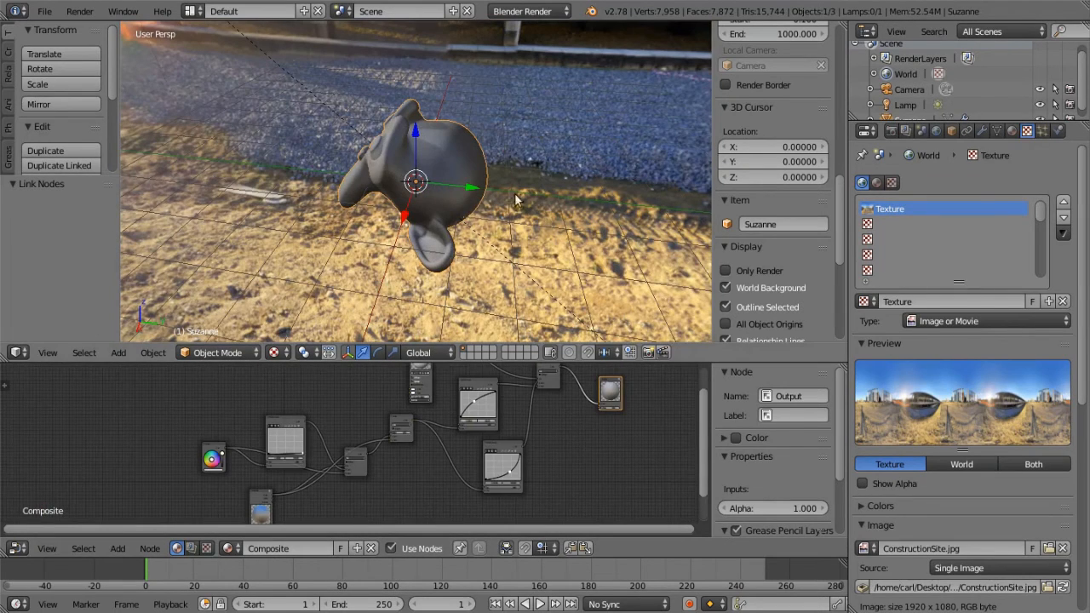
middle_click_drag(478, 216, 368, 165)
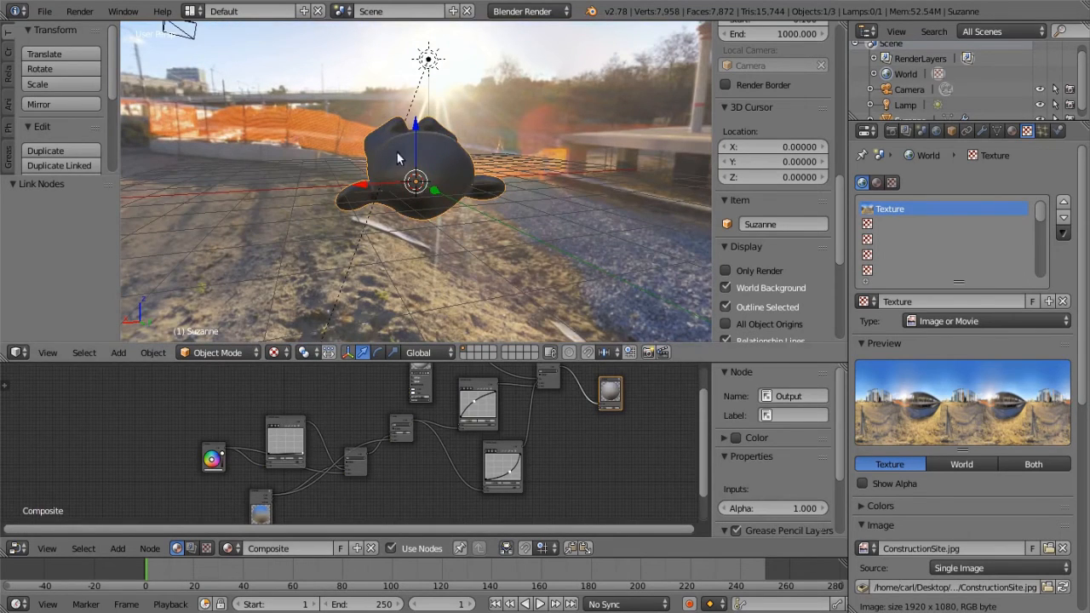
middle_click_drag(424, 154, 298, 136)
middle_click_drag(462, 207, 667, 183)
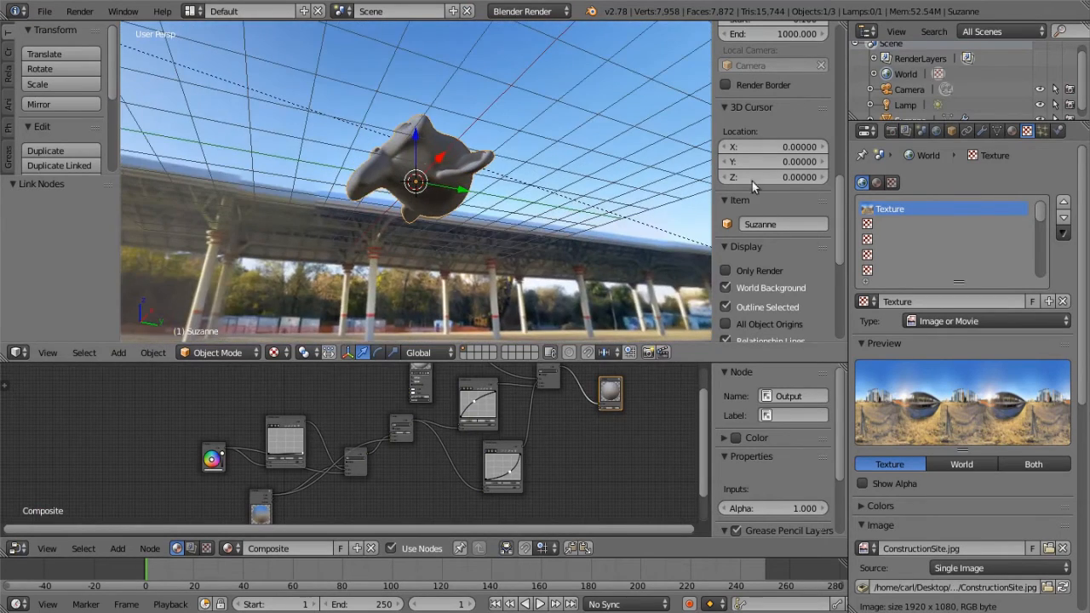
middle_click_drag(433, 86, 305, 218)
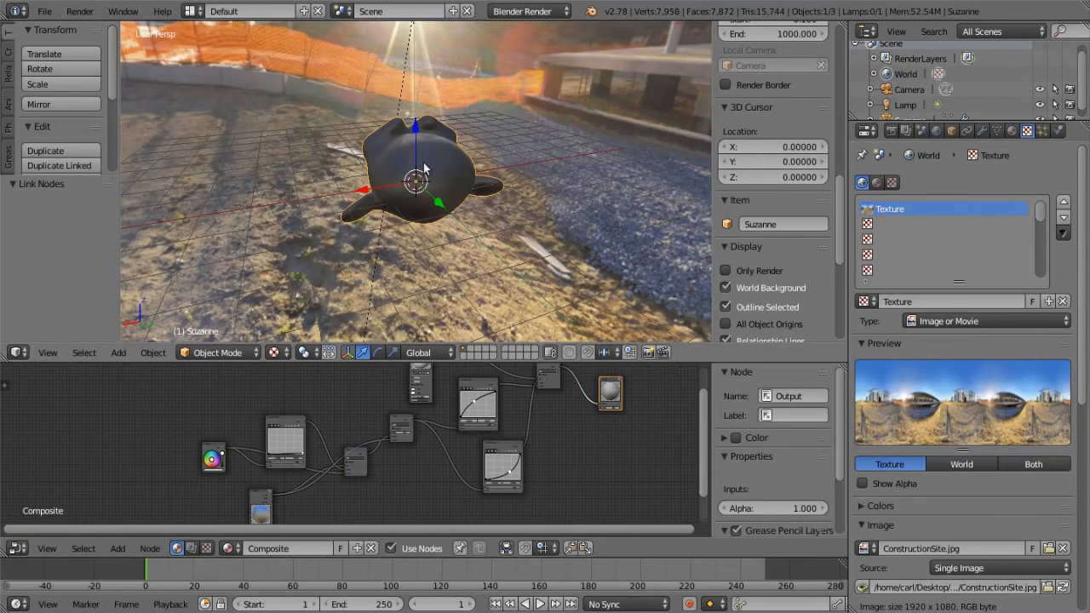
middle_click_drag(420, 161, 593, 196)
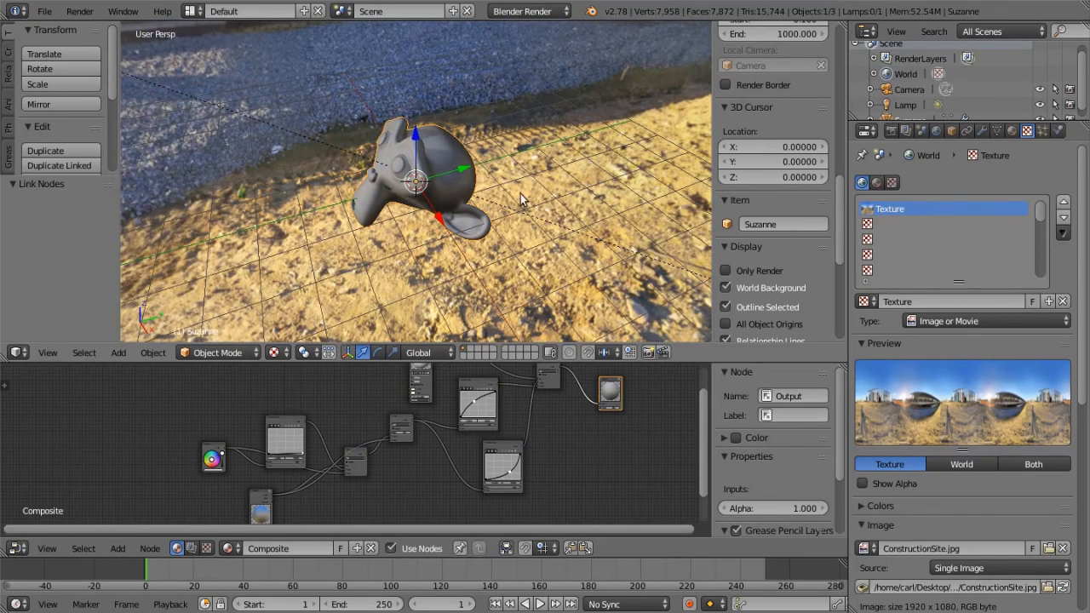
middle_click_drag(477, 198, 243, 153)
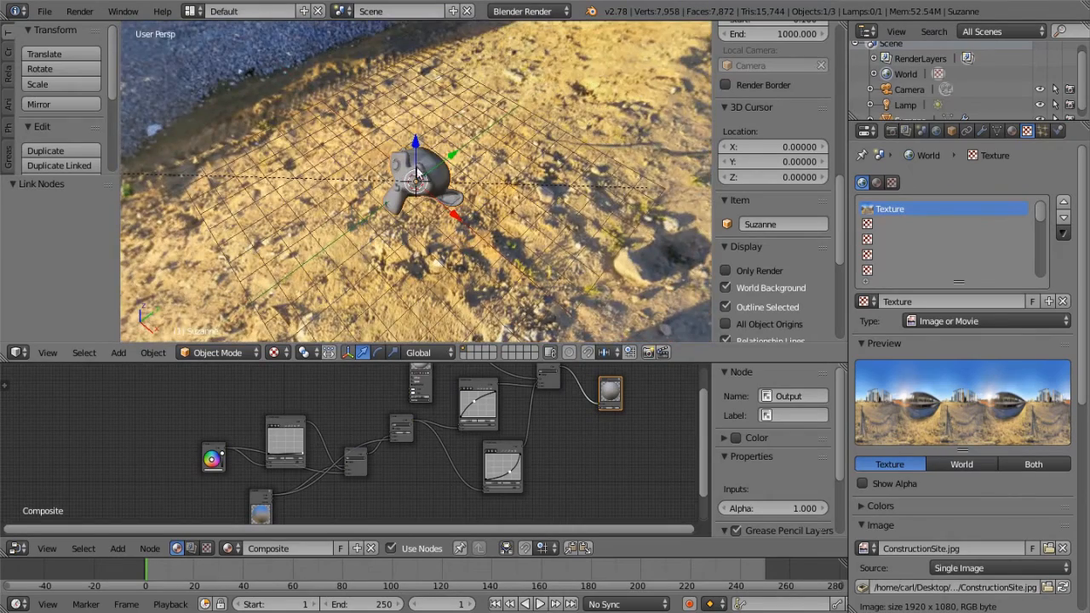
middle_click_drag(417, 181, 341, 162)
middle_click_drag(444, 172, 465, 125)
middle_click_drag(483, 177, 404, 224)
middle_click_drag(460, 180, 339, 187)
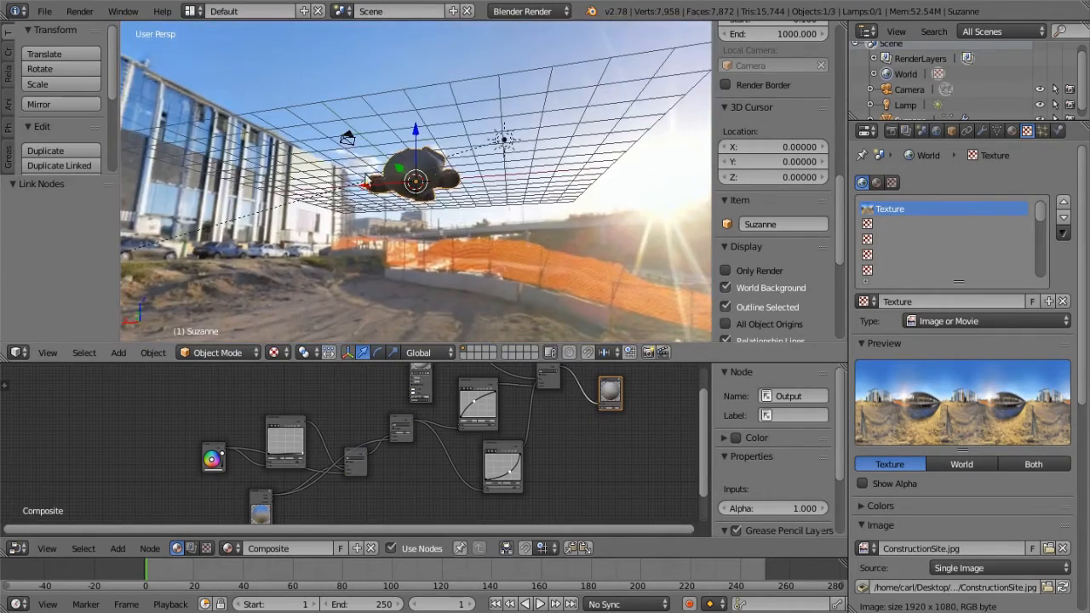
middle_click_drag(443, 195, 672, 101)
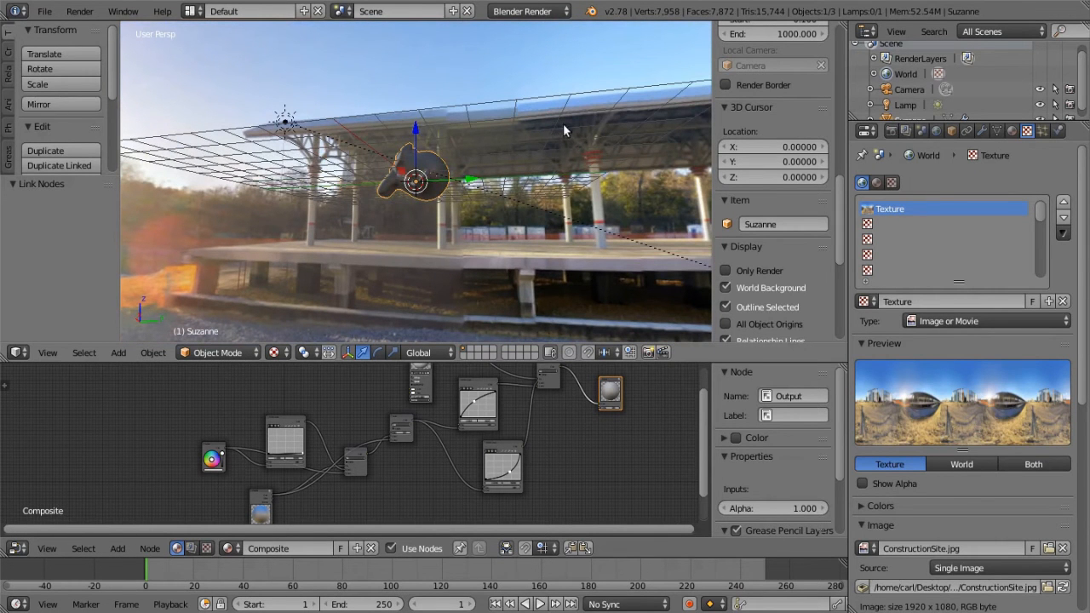
middle_click_drag(476, 200, 425, 192)
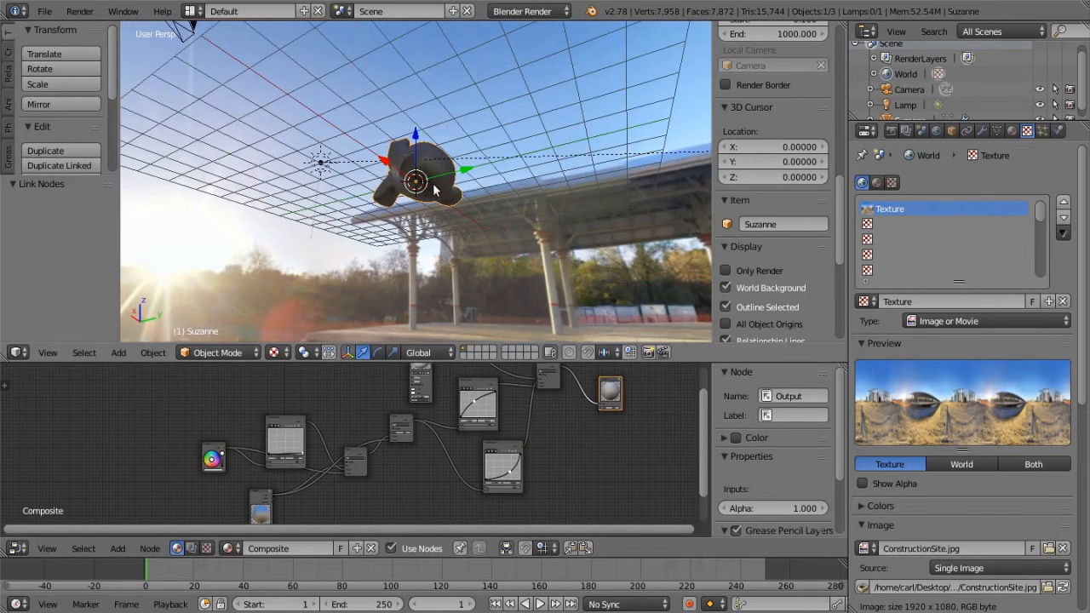
middle_click_drag(594, 201, 600, 139)
middle_click_drag(584, 91, 472, 162)
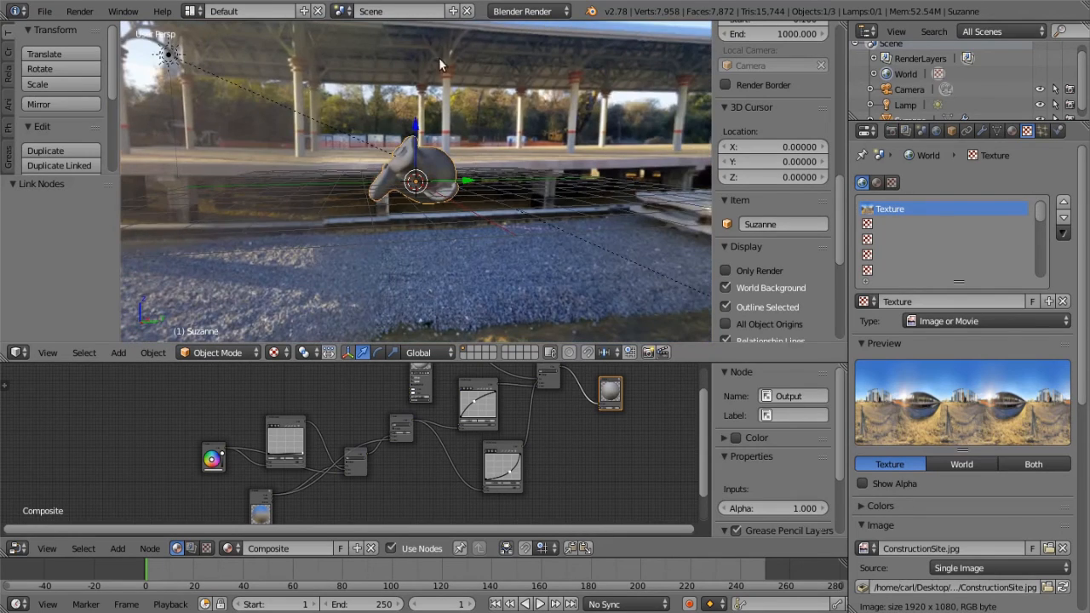
middle_click_drag(396, 164, 366, 200)
- Fine-tune the control point of the brightening RGB Curves node to about X 0.368, Y 0.625
middle_click_drag(545, 423, 562, 510, "ctrl")
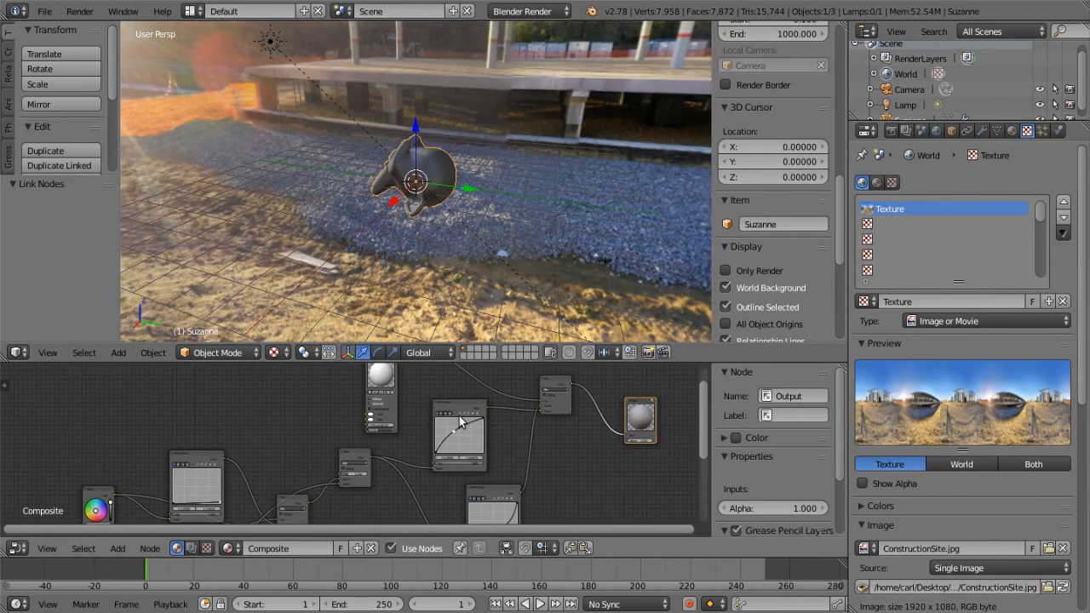
left_click(452, 432)
middle_click_drag(435, 274, 501, 435)
left_click_drag(453, 429, 453, 431)
scroll(448, 213, "up", 2)
middle_click_drag(334, 394, 448, 404)
middle_click_drag(461, 173, 407, 186)
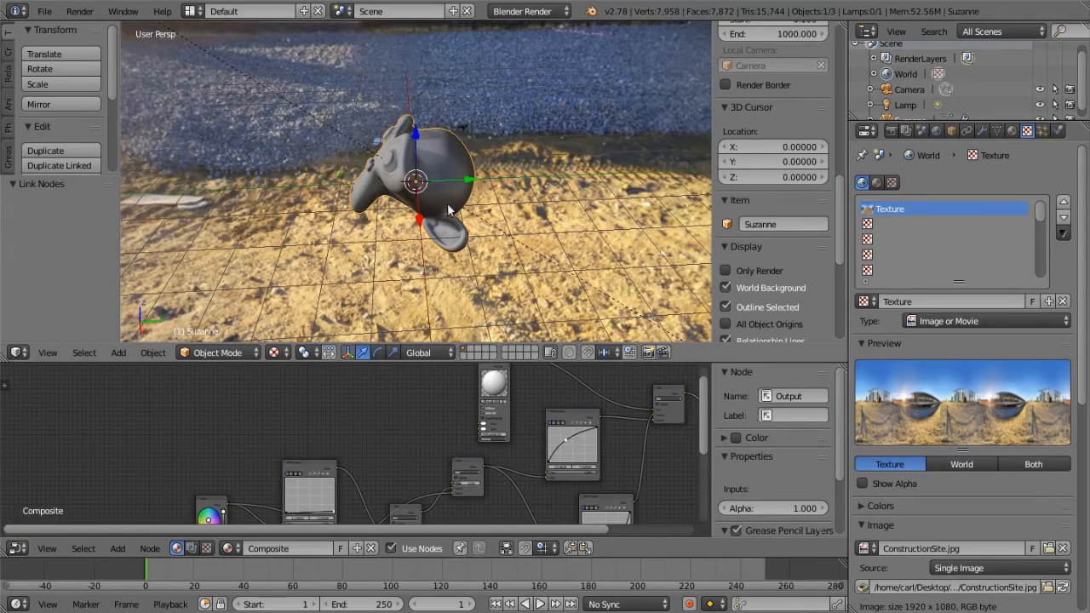
- Set the Add node's Fac value to 0.3
scroll(430, 429, "up", 1)
middle_click_drag(431, 433, 322, 518)
scroll(414, 474, "up", 1)
middle_click_drag(435, 458, 398, 500)
scroll(418, 488, "up", 5)
middle_click_drag(452, 469, 414, 506)
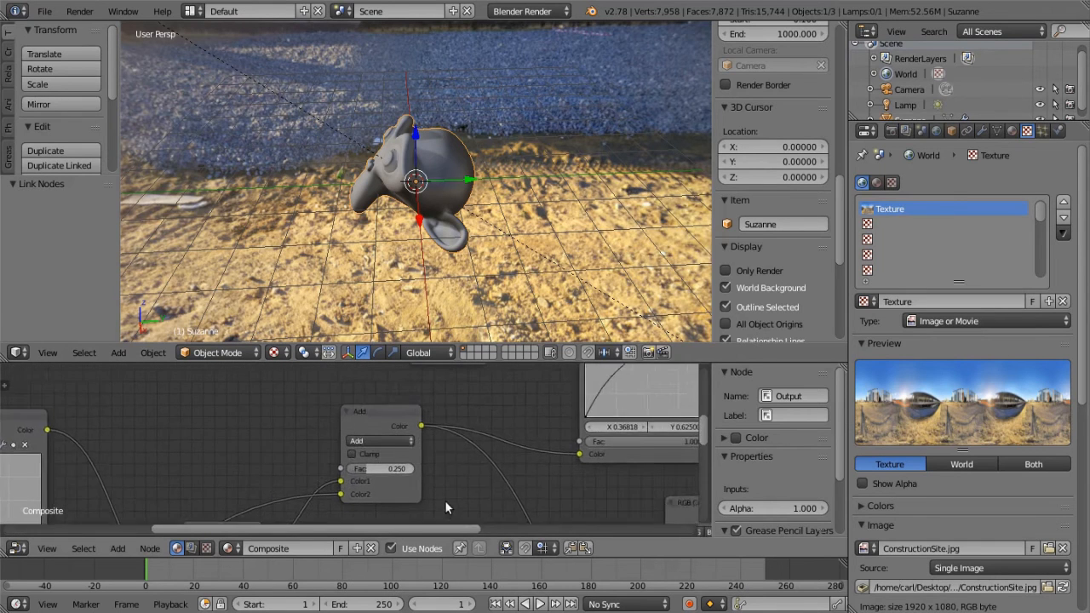
scroll(434, 494, "up", 3)
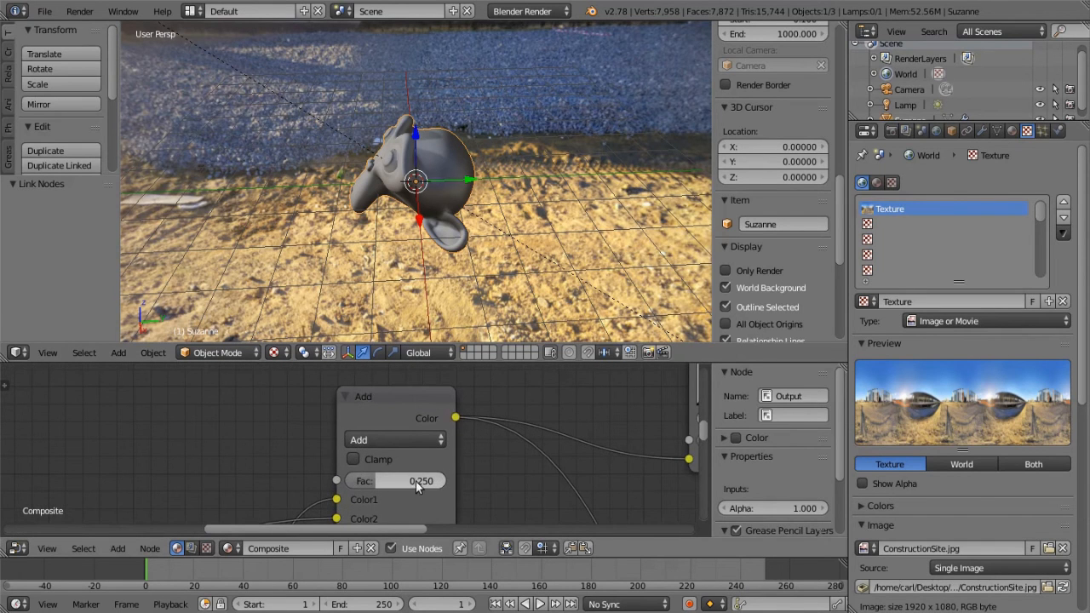
left_click(417, 483)
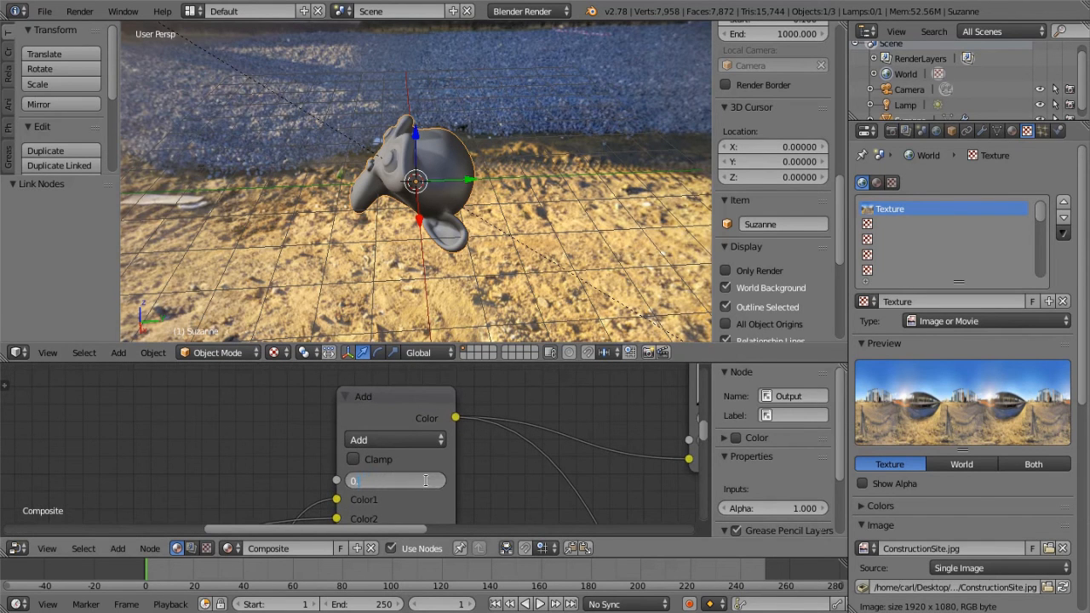
type("0.3")
key("Return")
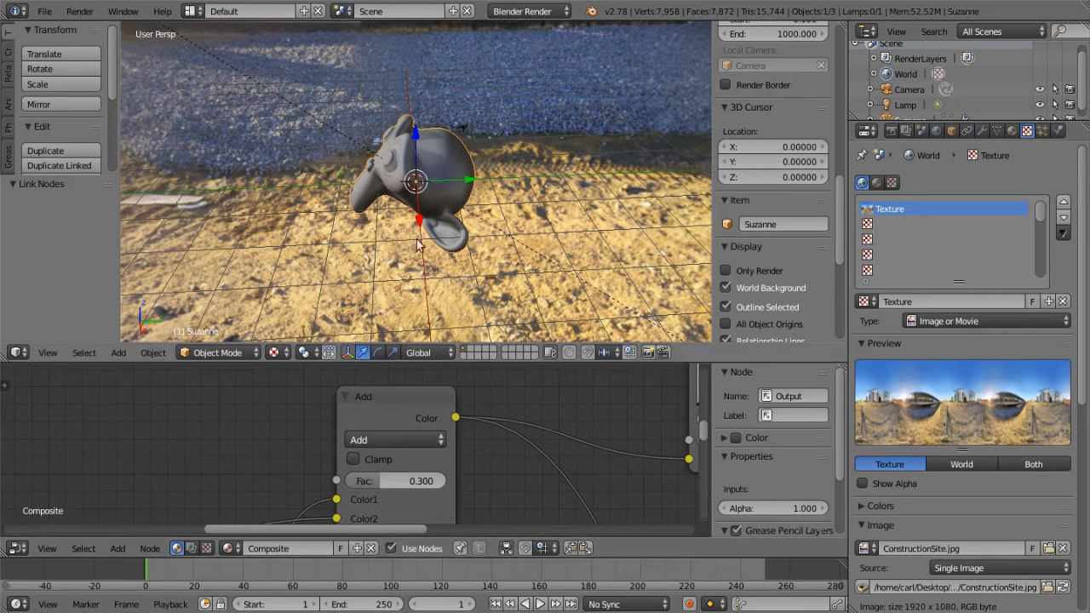
- Try another Fac value on the Add node, check the head's shading, and enter 0.3 again
left_click(419, 481)
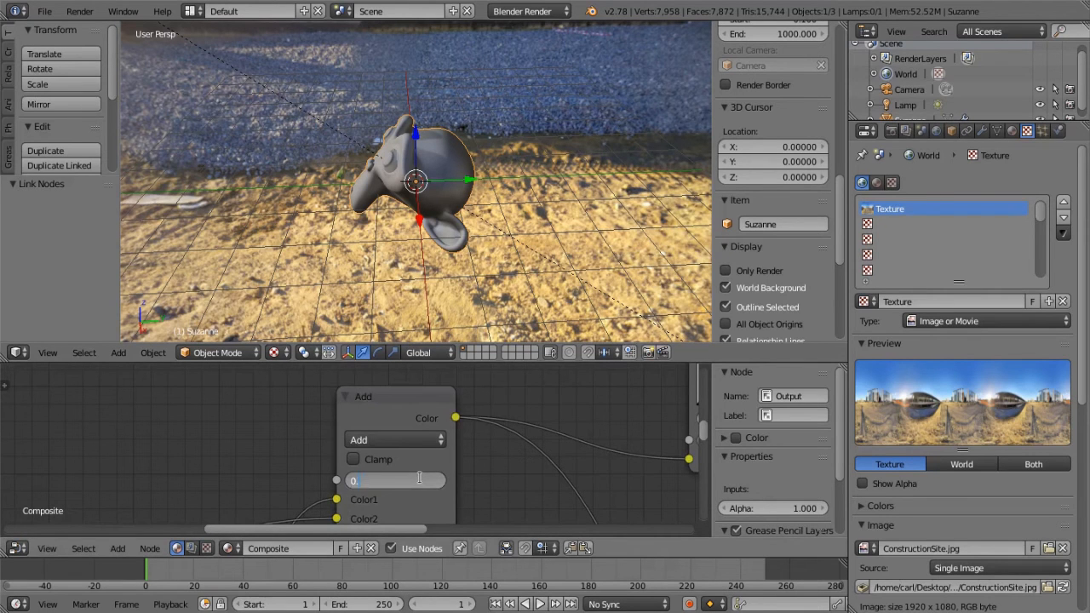
key("Return")
middle_click_drag(443, 222, 422, 200)
left_click(419, 480)
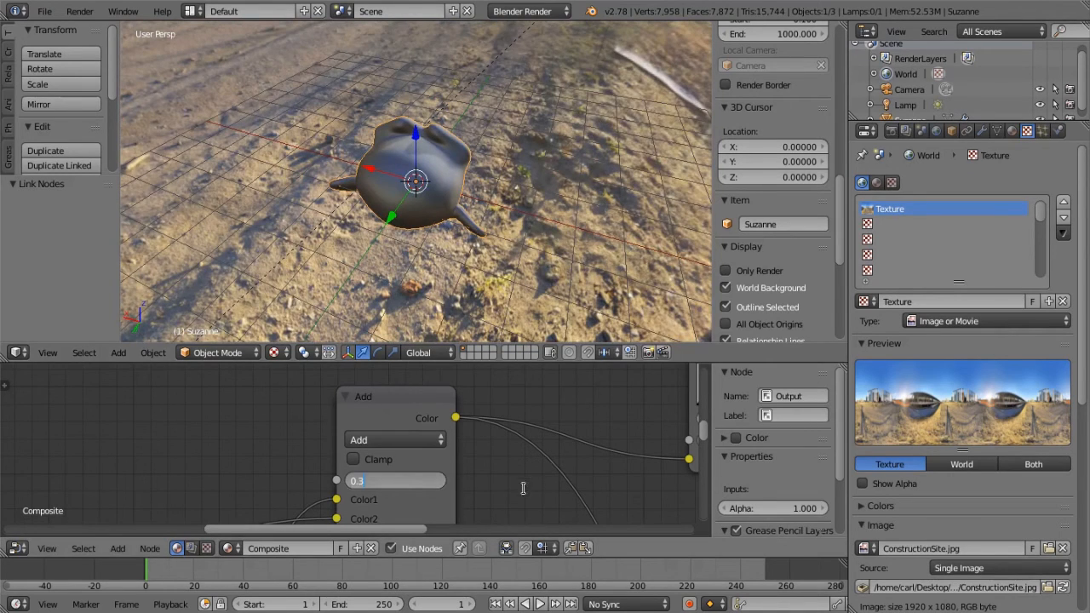
type("0.3")
key("Return")
- Move the RGB color node further away from the RGB Curves node in the Composite material's node tree
middle_click_drag(366, 153, 394, 255)
scroll(524, 441, "down", 4)
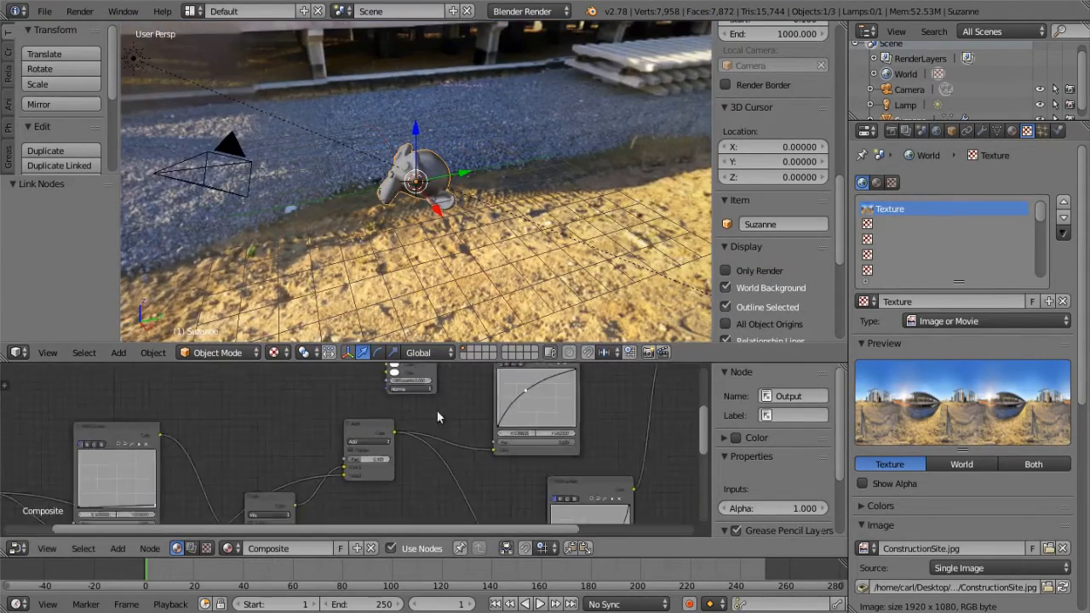
scroll(546, 443, "down", 3)
scroll(562, 449, "down", 2)
middle_click_drag(374, 488, 423, 496)
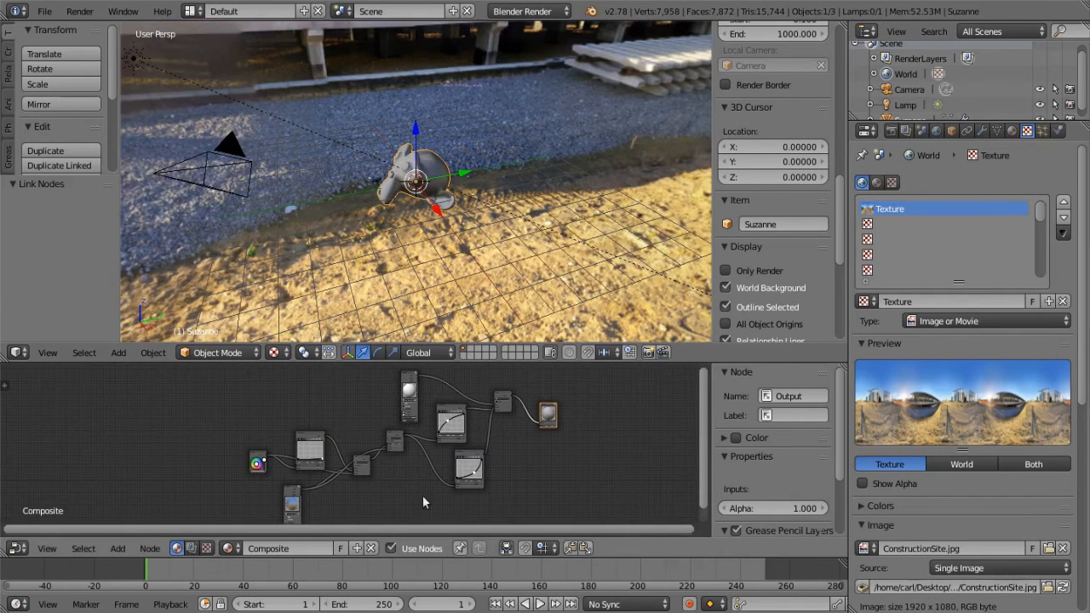
scroll(294, 498, "up", 7)
middle_click_drag(307, 499, 425, 426)
left_click_drag(290, 401, 175, 392)
middle_click_drag(391, 471, 298, 506)
- Group all nodes between the RGB color node and the Output node into one node group
left_click(281, 492)
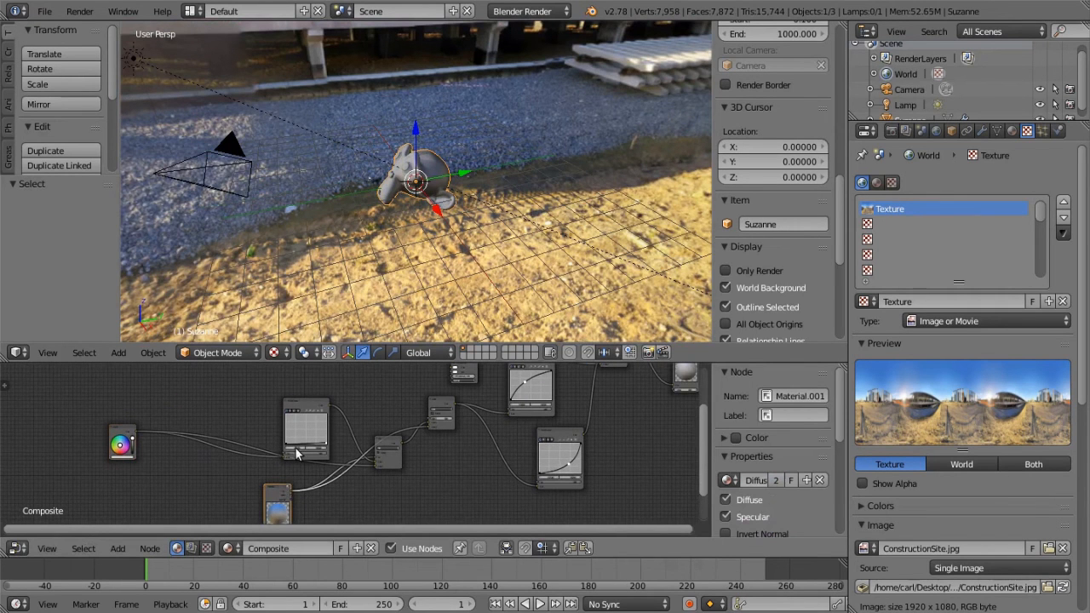
left_click(319, 407)
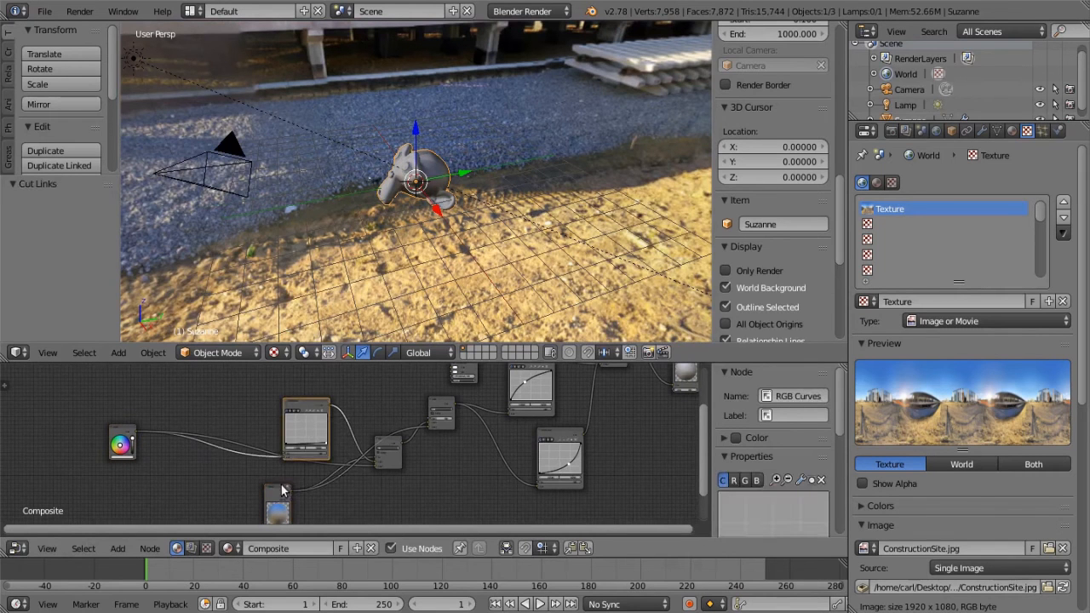
left_click(283, 489)
left_click(304, 406, "shift")
left_click(391, 443)
middle_click_drag(404, 420, 312, 418)
scroll(288, 433, "down", 2)
scroll(241, 399, "down", 2)
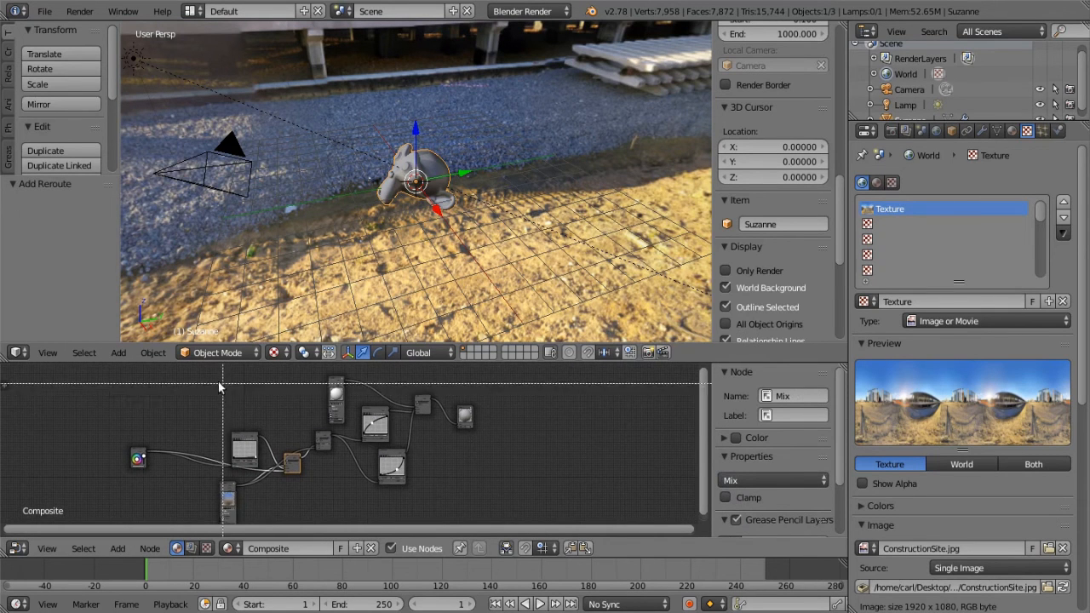
left_click_drag(254, 447, 433, 526)
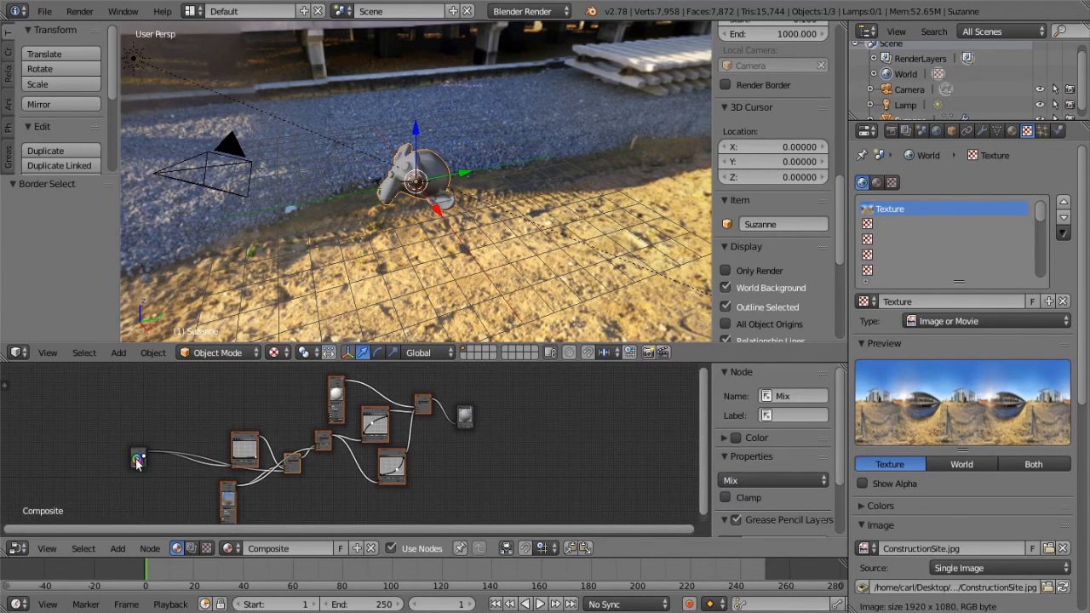
scroll(356, 483, "up", 1)
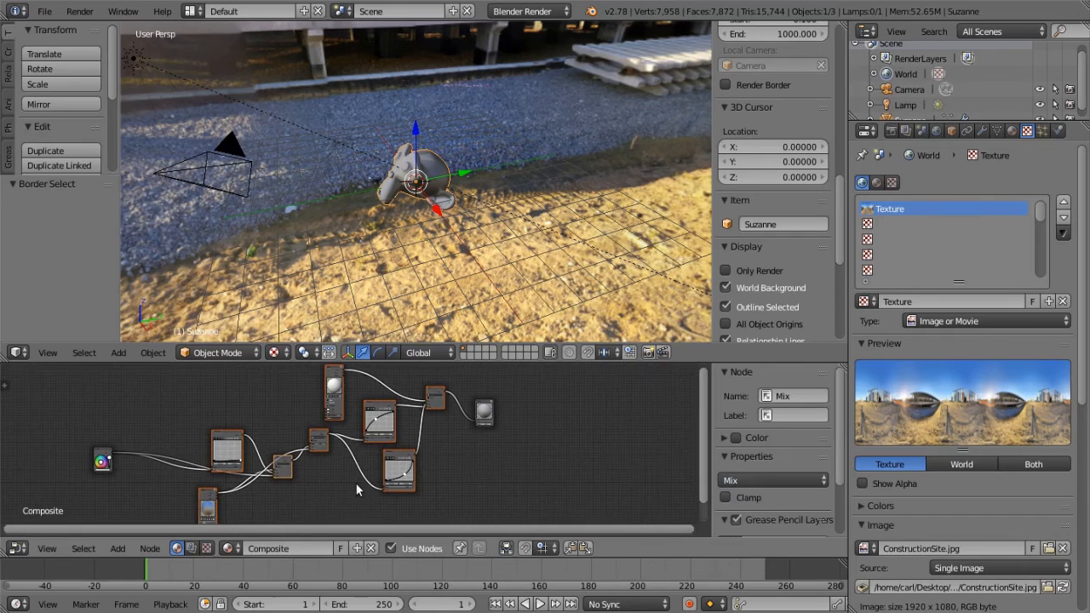
left_click(149, 548)
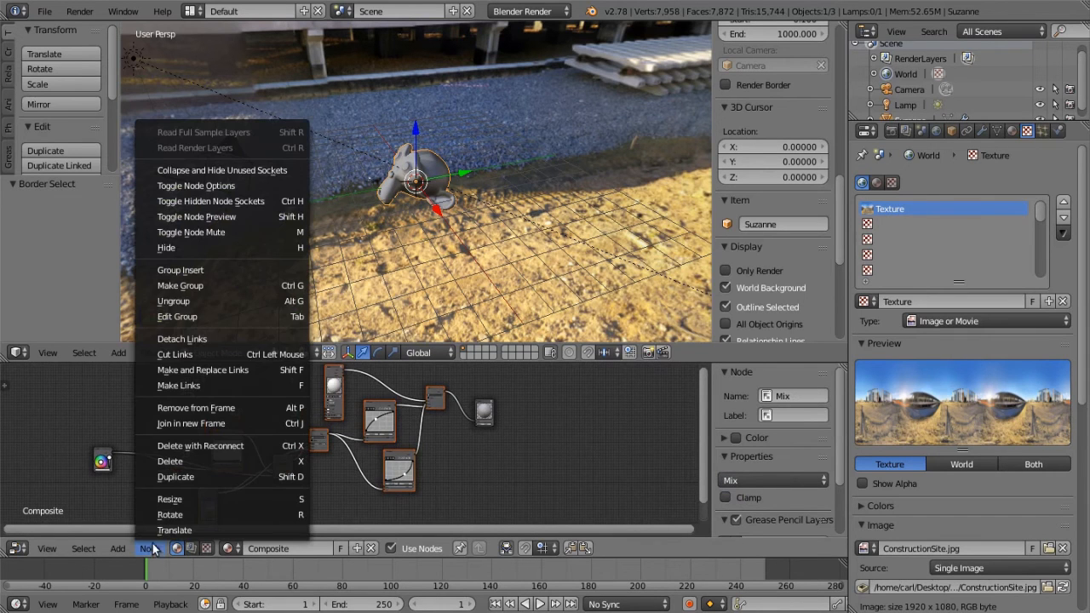
left_click(178, 285)
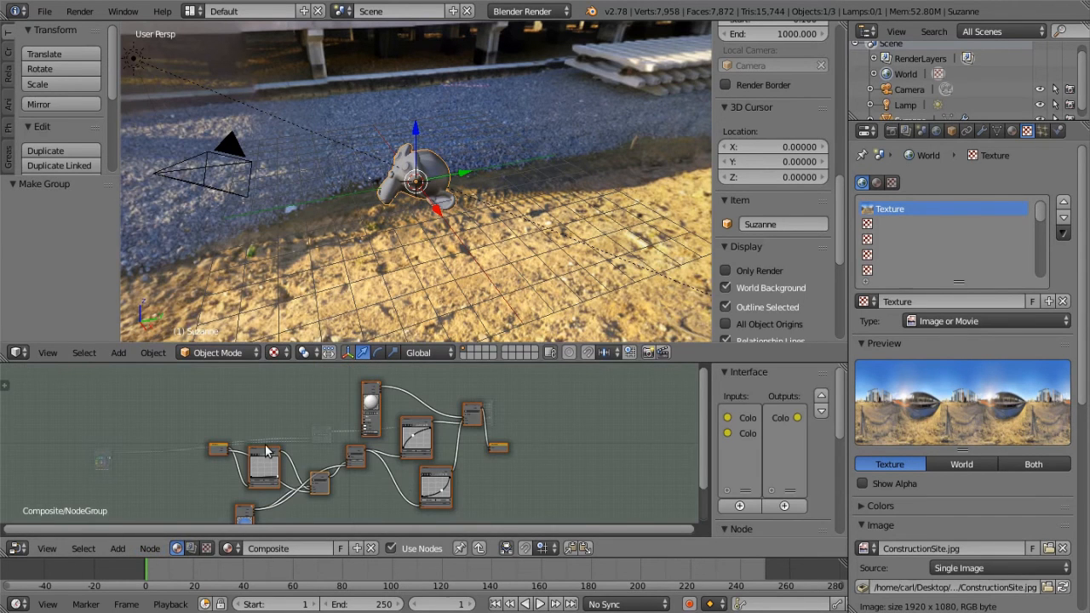
- Inside the group, feed the Mix node's second color from the Group Input's first Color output instead of its Color2 output
scroll(371, 437, "up", 5)
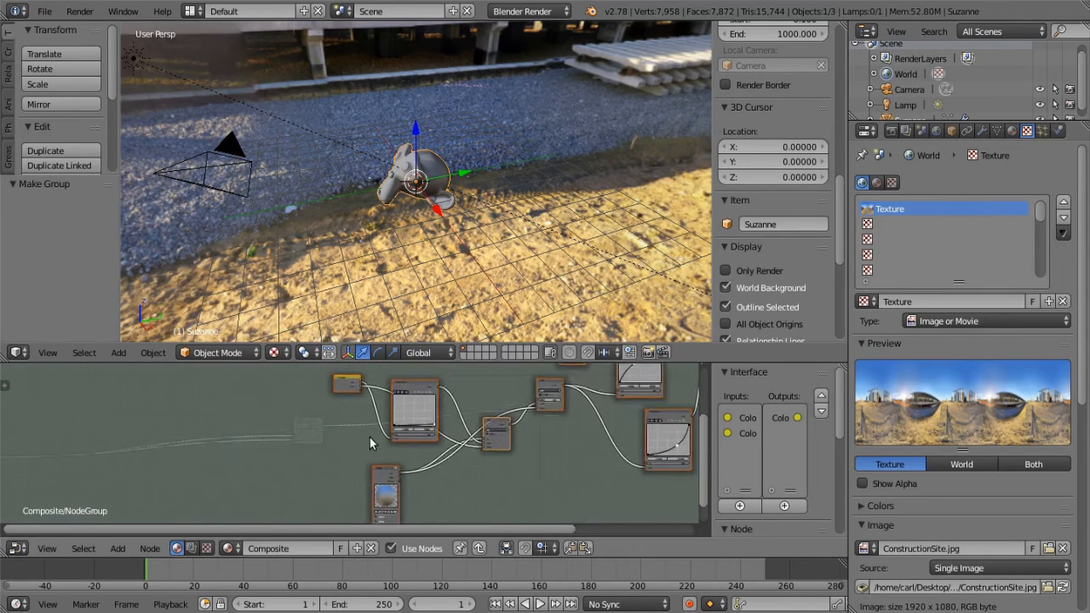
middle_click_drag(365, 430, 270, 534)
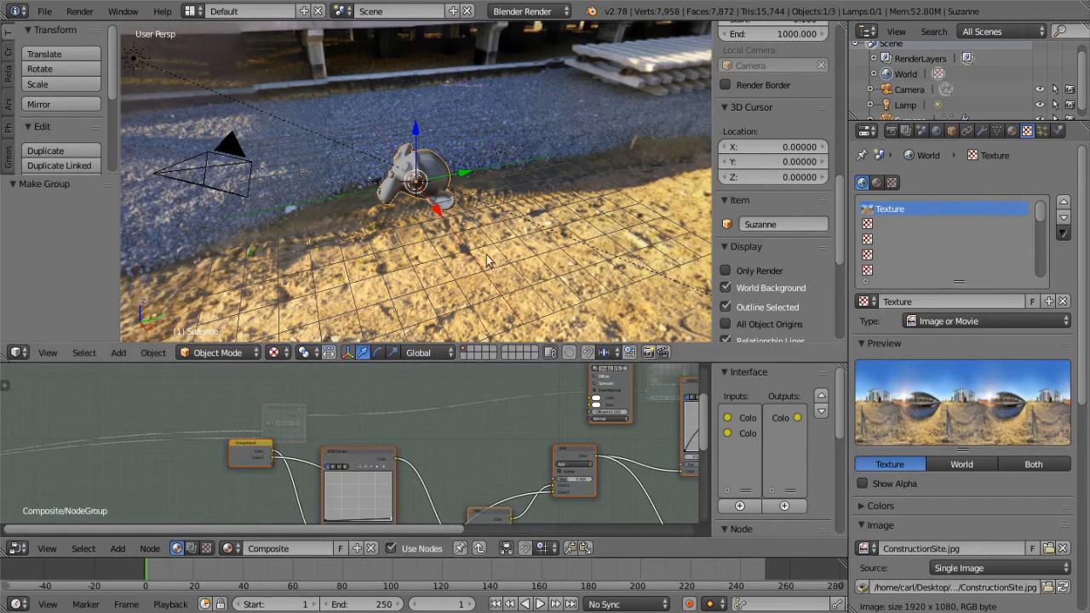
middle_click_drag(235, 477, 217, 449)
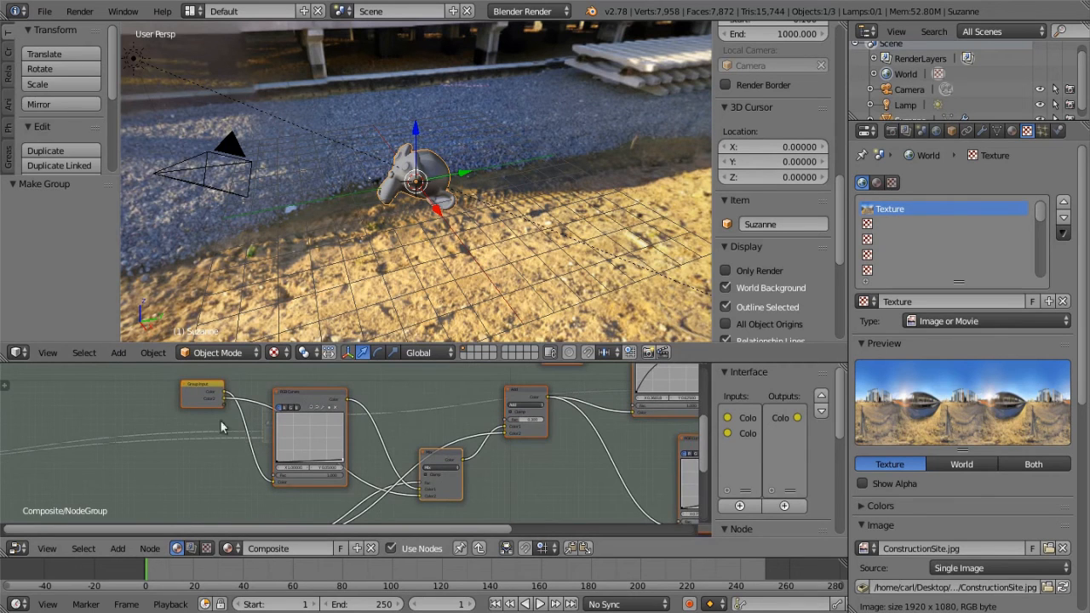
scroll(220, 477, "up", 1)
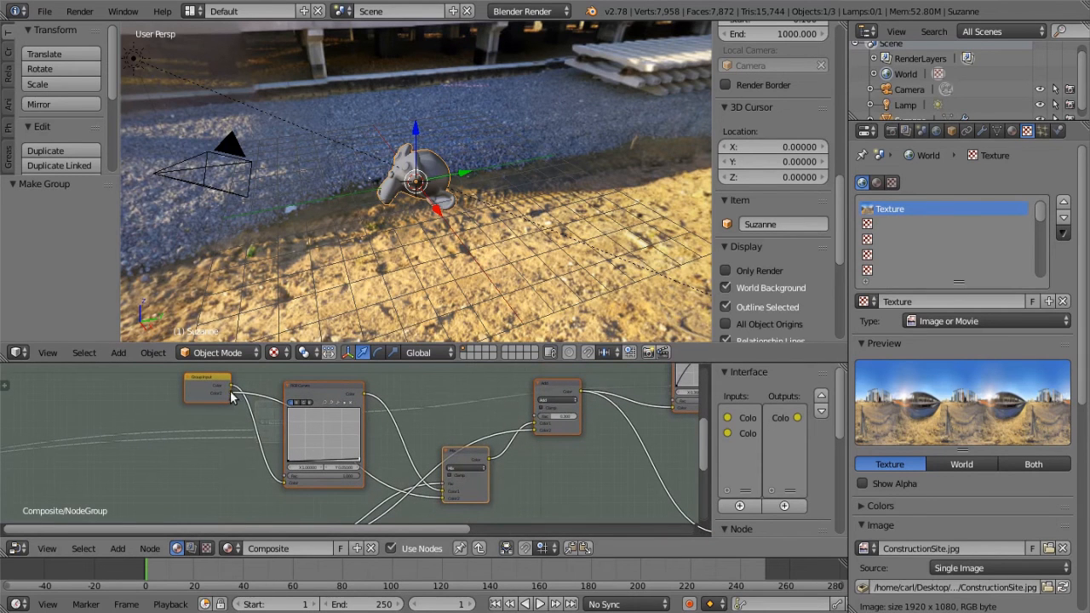
left_click_drag(231, 393, 241, 495)
left_click_drag(230, 386, 443, 495)
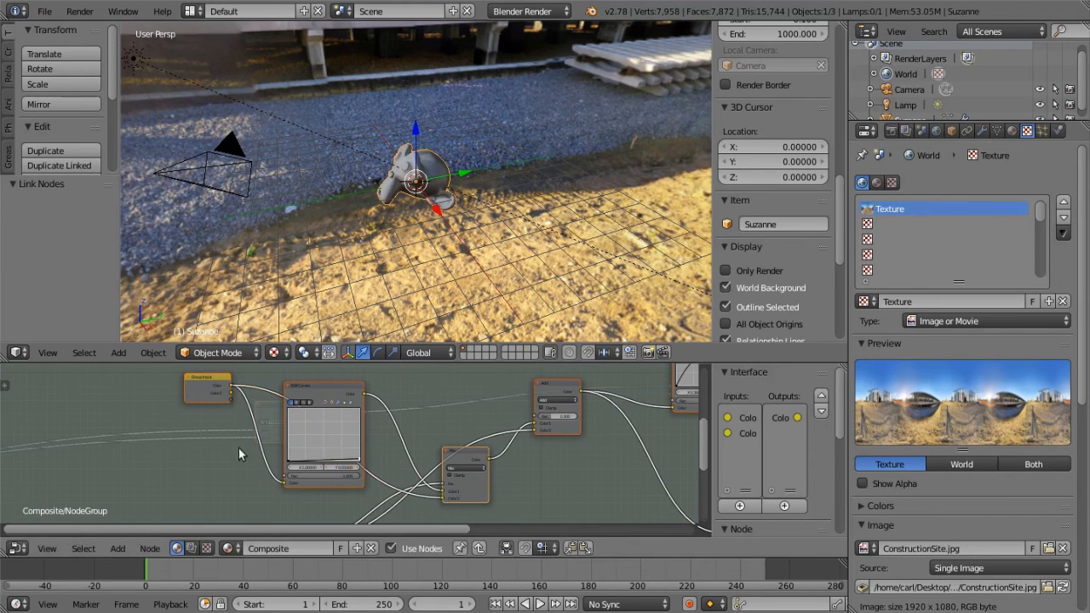
- Collapse the Group Input node and hide its unused sockets
middle_click_drag(192, 375, 203, 411)
left_click(221, 416)
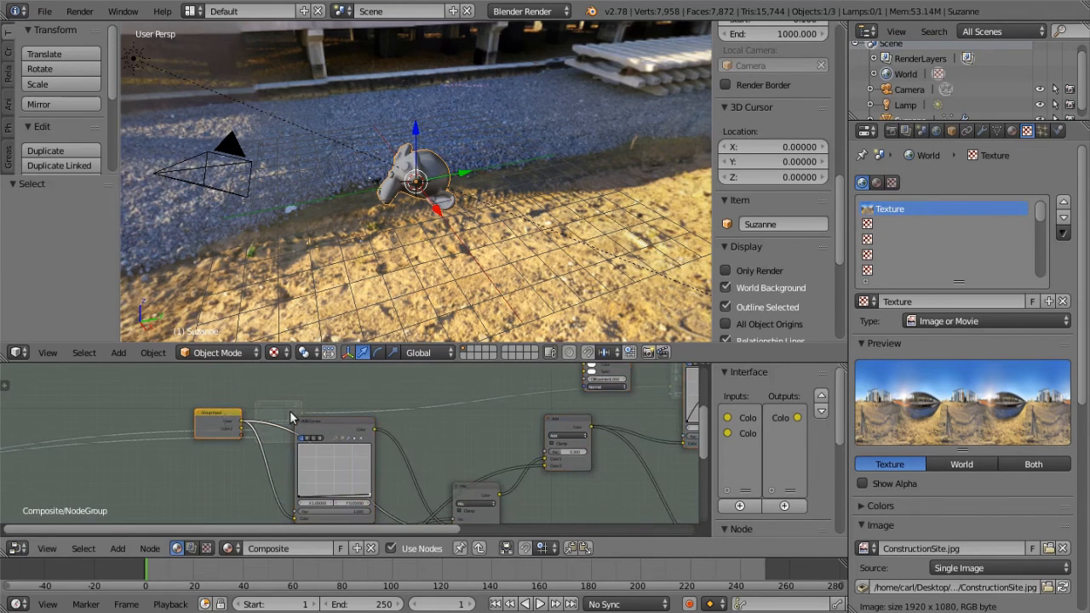
left_click(156, 554)
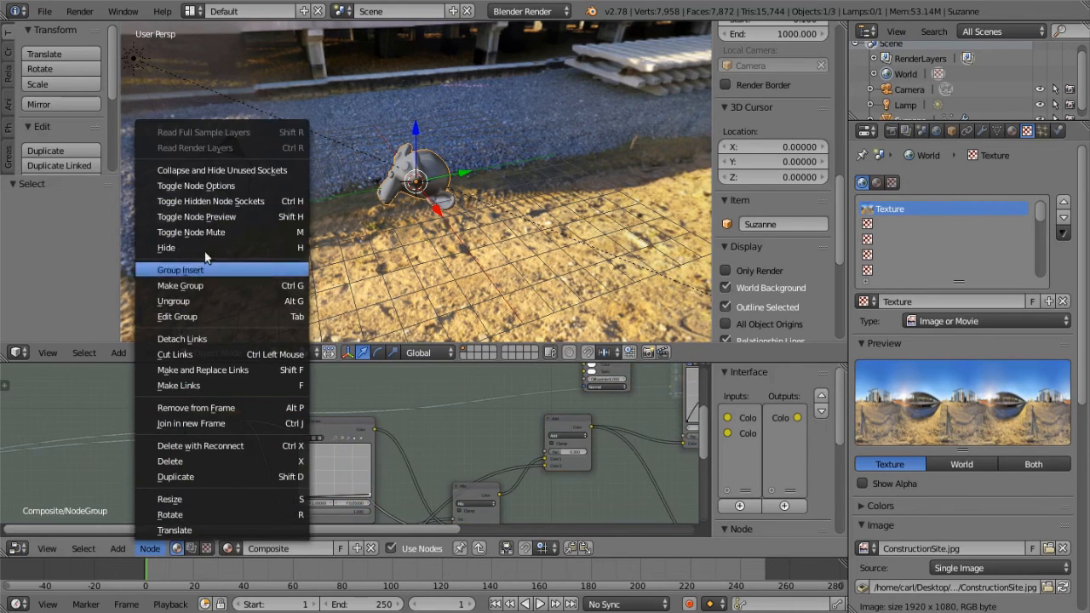
left_click(211, 171)
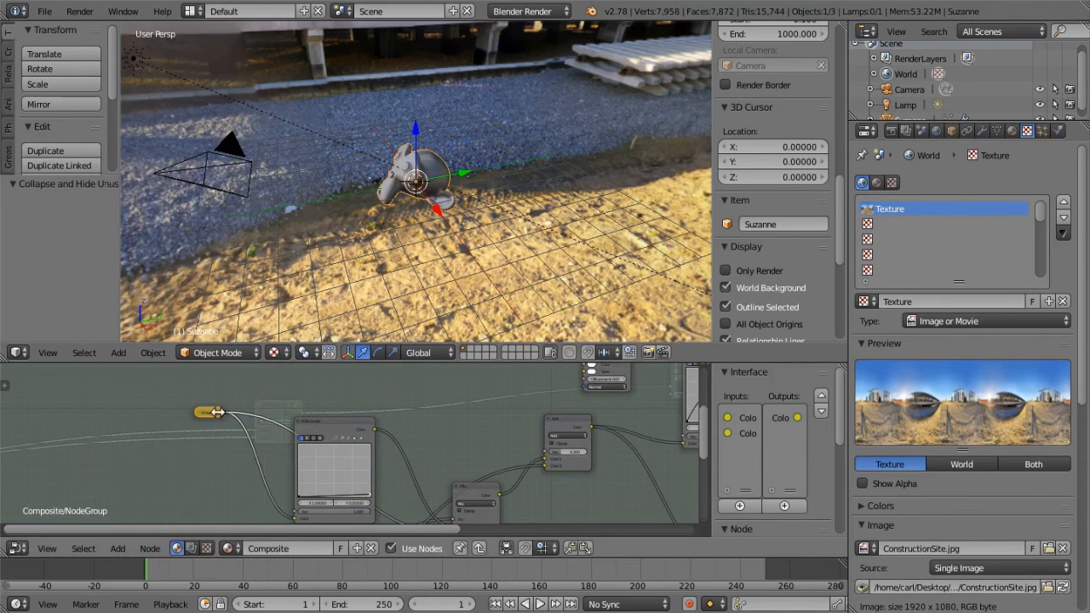
- Leave the node group and return to the Composite material's main node tree
scroll(290, 448, "up", 1)
scroll(341, 443, "down", 6)
middle_click_drag(386, 417, 182, 394)
scroll(217, 426, "down", 4)
scroll(226, 431, "down", 2)
middle_click_drag(229, 433, 318, 483)
scroll(283, 445, "down", 4)
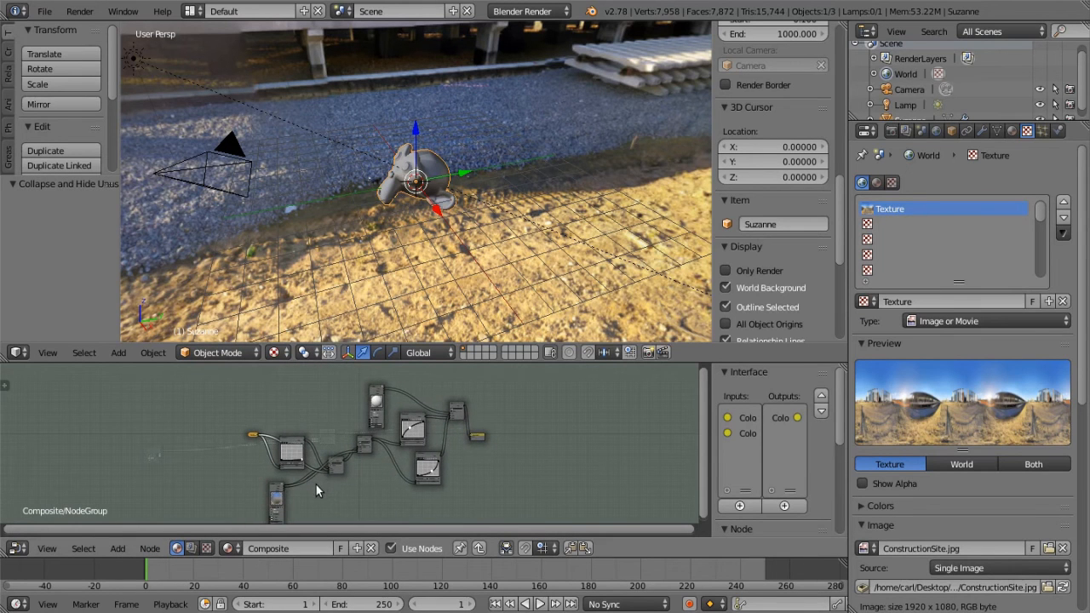
key("Tab")
- Disconnect the RGB color node from the group node's Color2 input
scroll(313, 482, "up", 4)
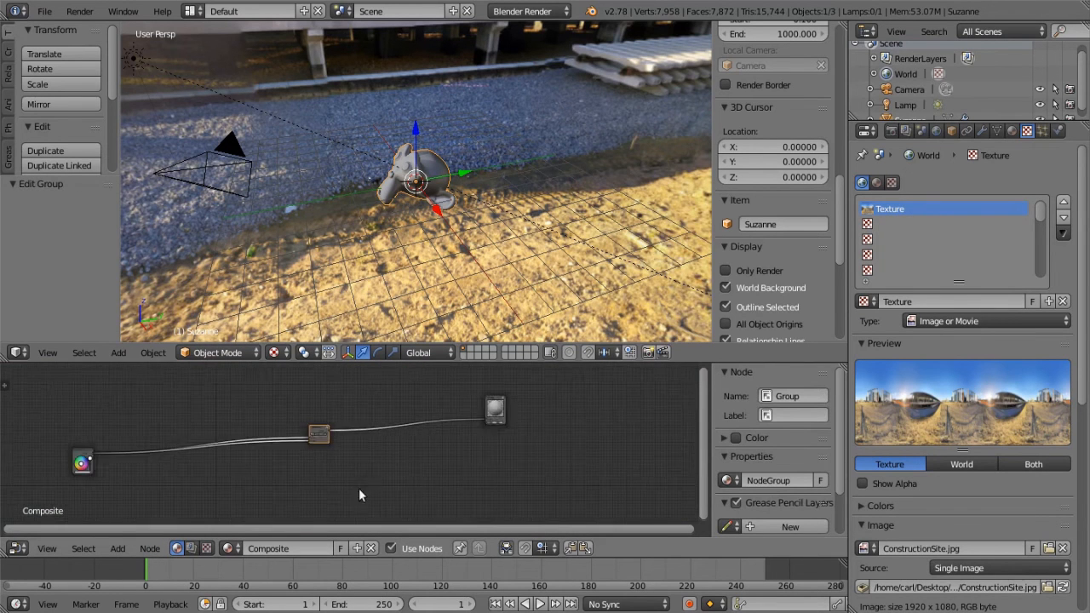
middle_click_drag(312, 479, 451, 495)
scroll(418, 489, "up", 8)
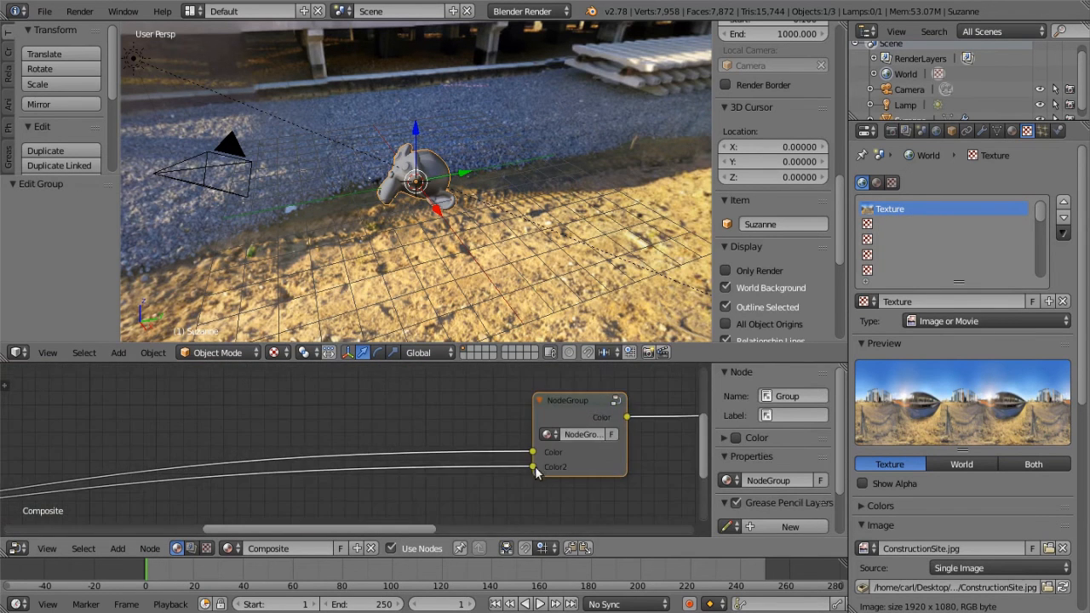
left_click_drag(533, 467, 431, 506)
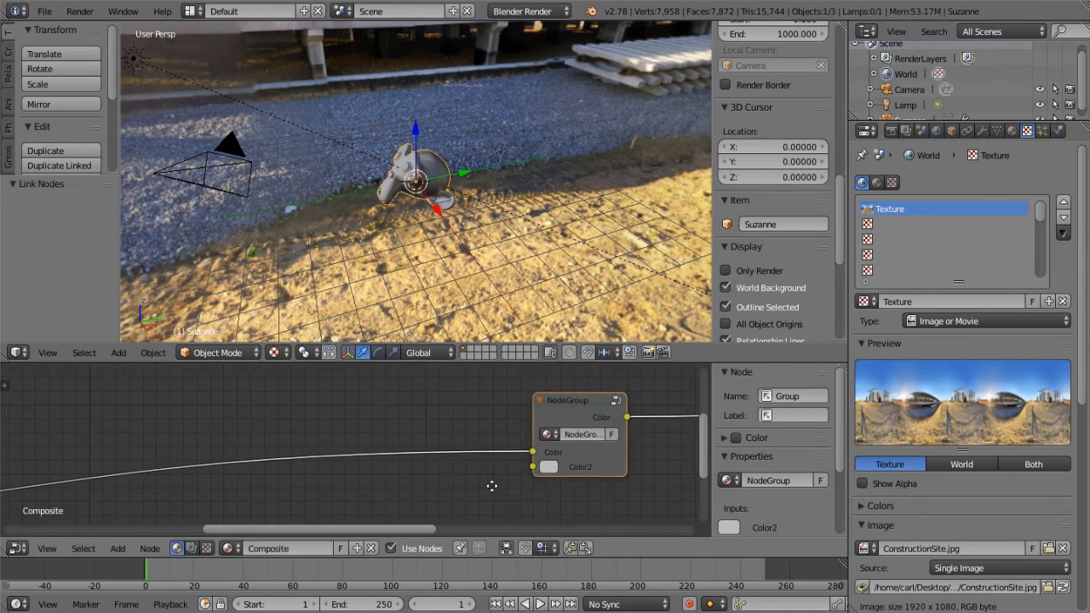
left_click_drag(585, 445, 414, 451)
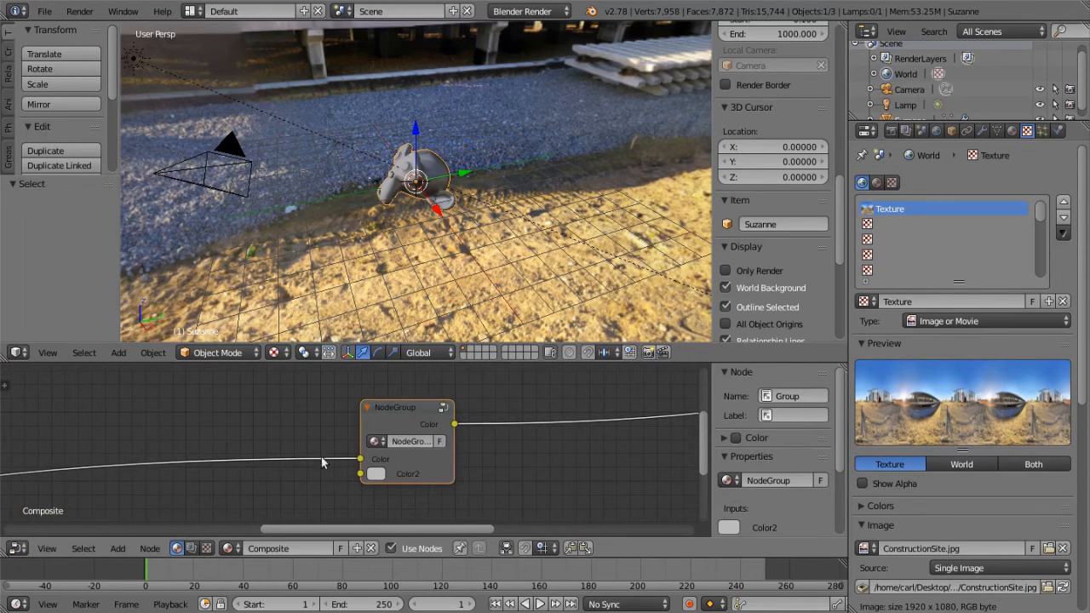
- Hide the group node's unused Color2 socket and leave the node expanded
left_click(150, 549)
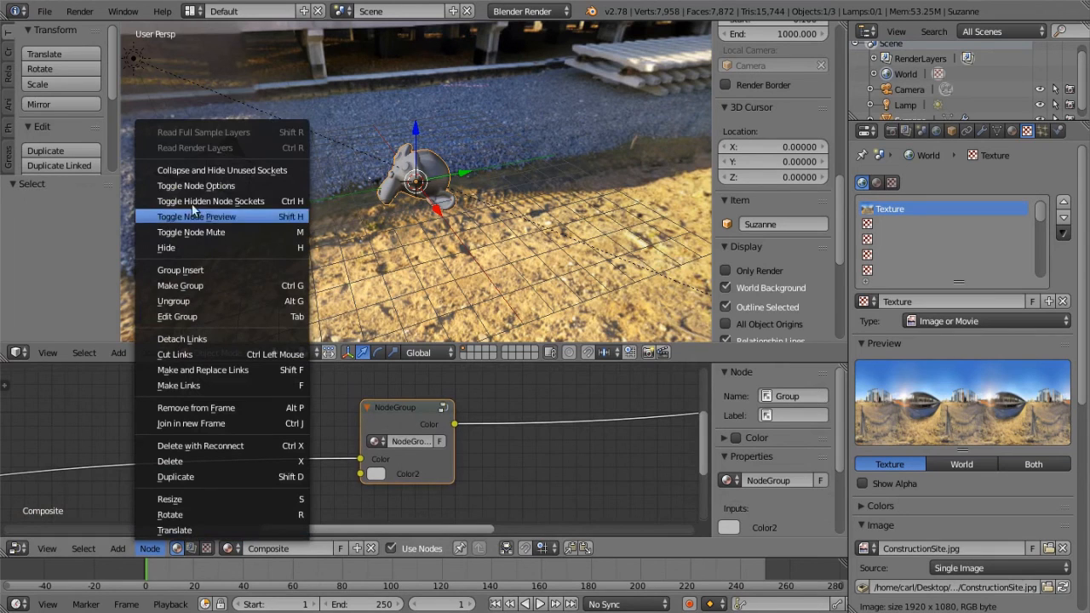
left_click(198, 171)
left_click(384, 412)
key("h")
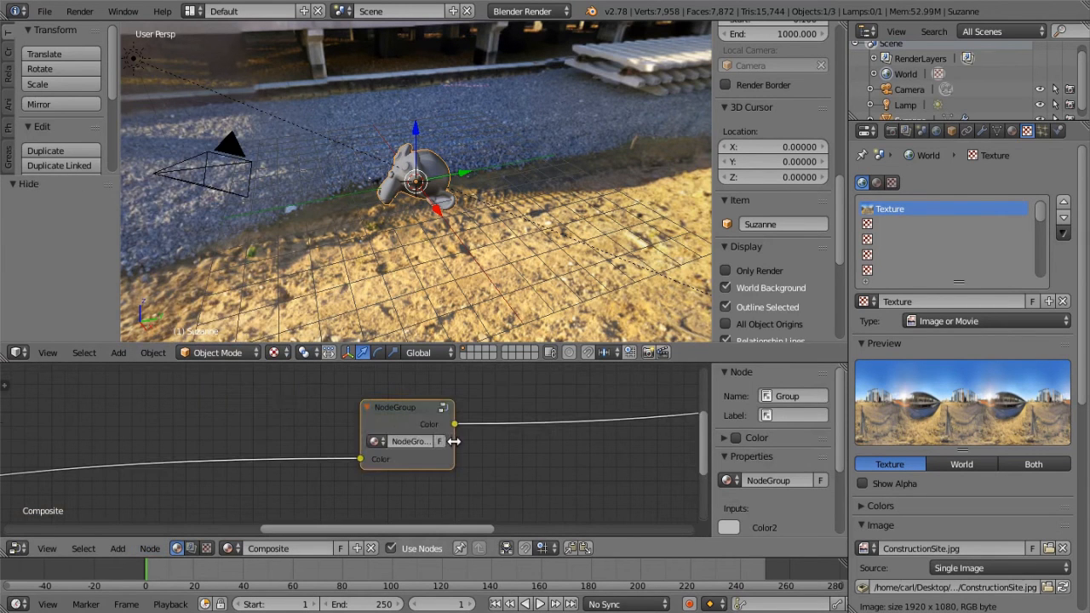
- Widen the group node and rename the node group to ShadowMask
left_click_drag(453, 441, 555, 441)
left_click(467, 442)
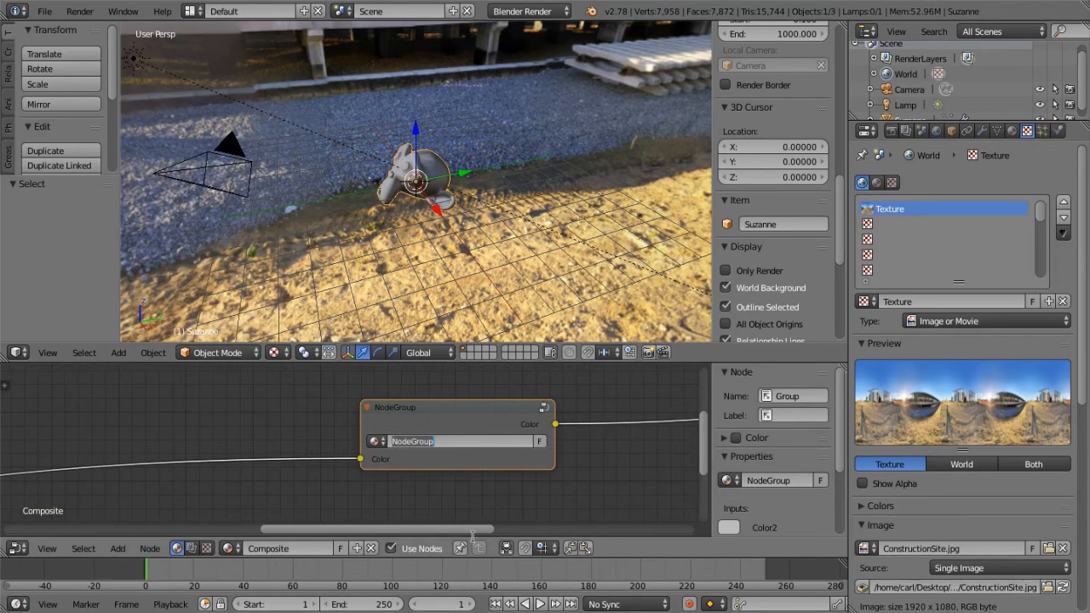
type("Sh")
key("Return")
left_click(418, 442)
left_click(562, 490)
- Move the ShadowMask group node closer to the RGB color node
middle_click_drag(439, 130, 511, 183)
left_click_drag(424, 408, 296, 407)
scroll(457, 431, "down", 2)
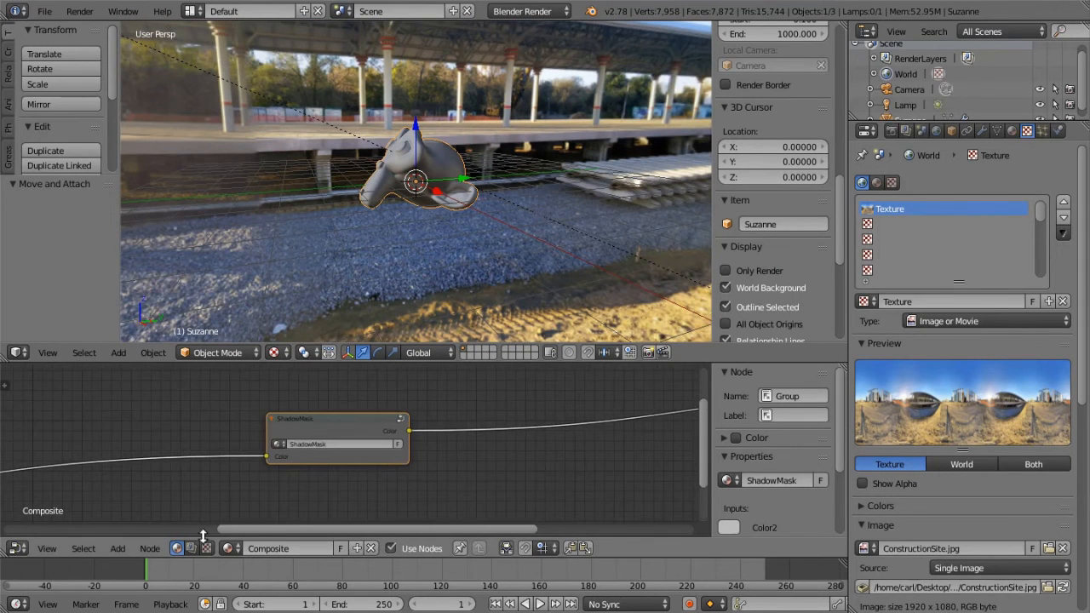
- Look up the ShadowMask group among the node groups that can be added to the material
left_click(118, 549)
mouse_move(142, 520)
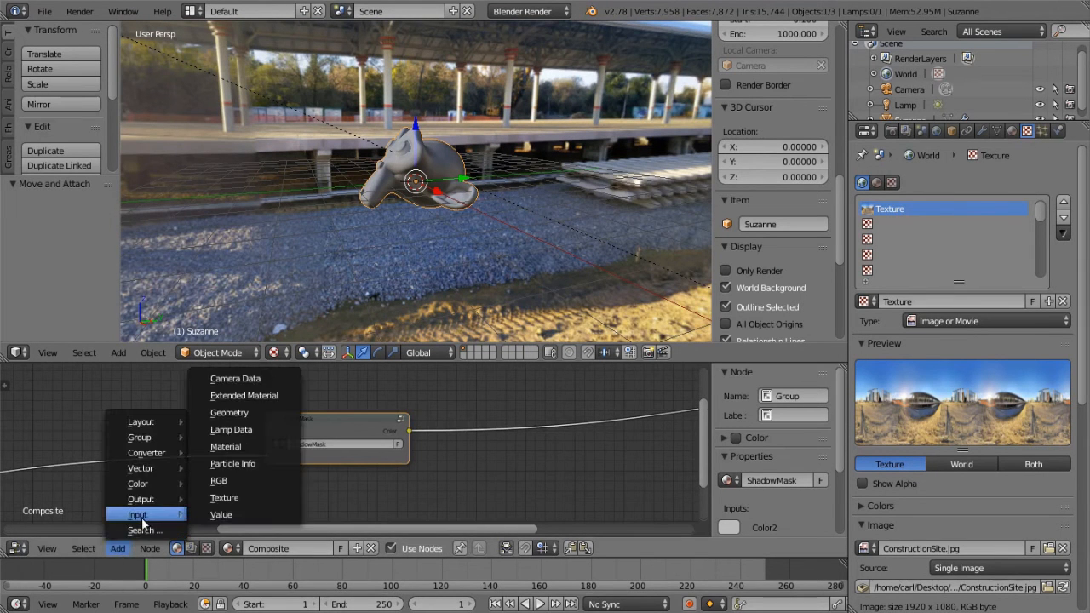
key("Escape")
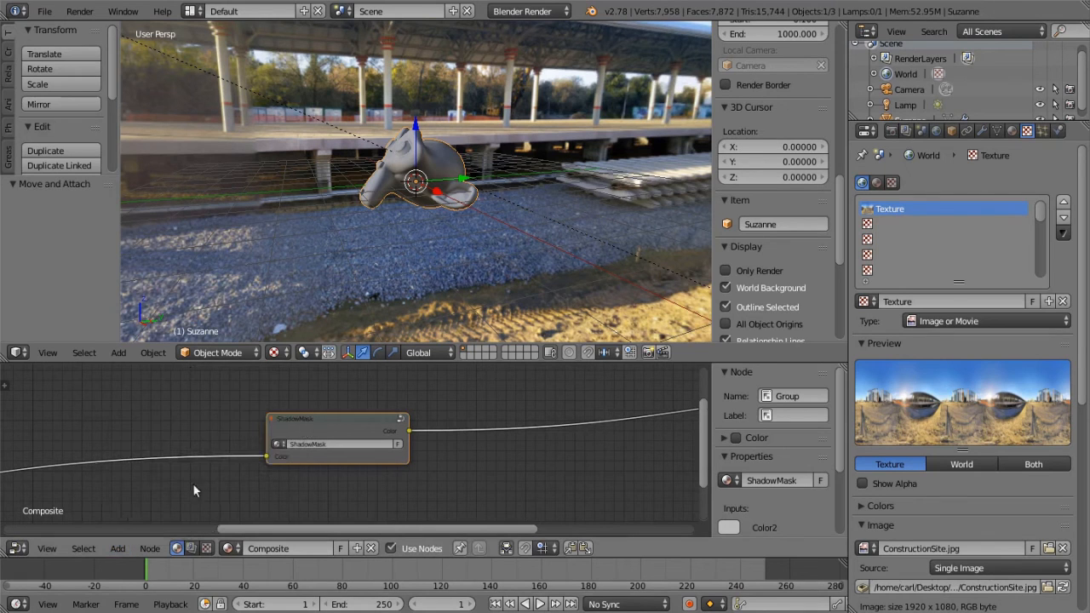
left_click(119, 549)
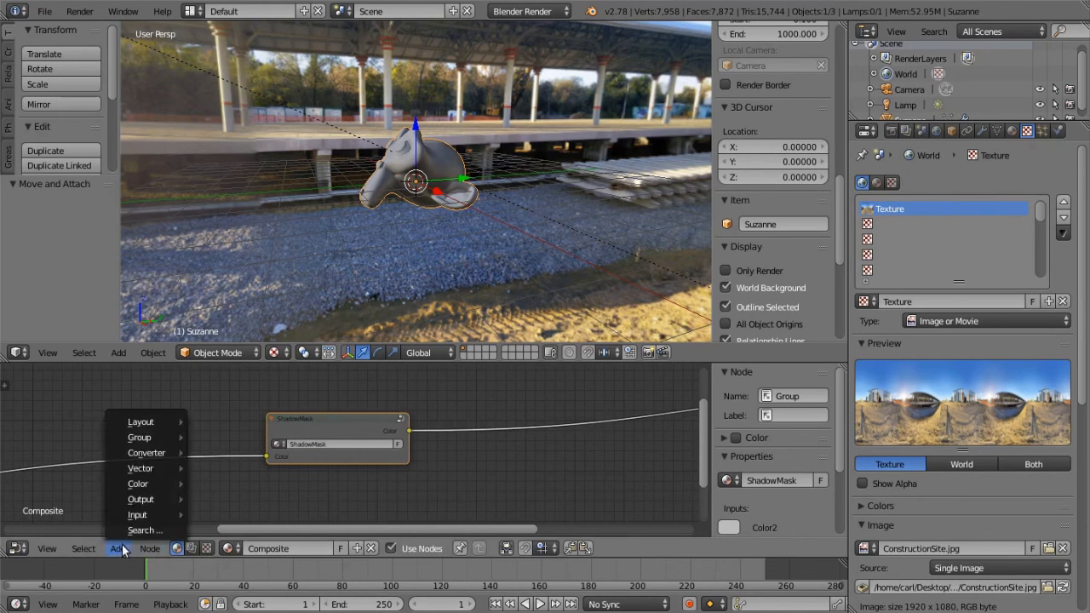
mouse_move(162, 437)
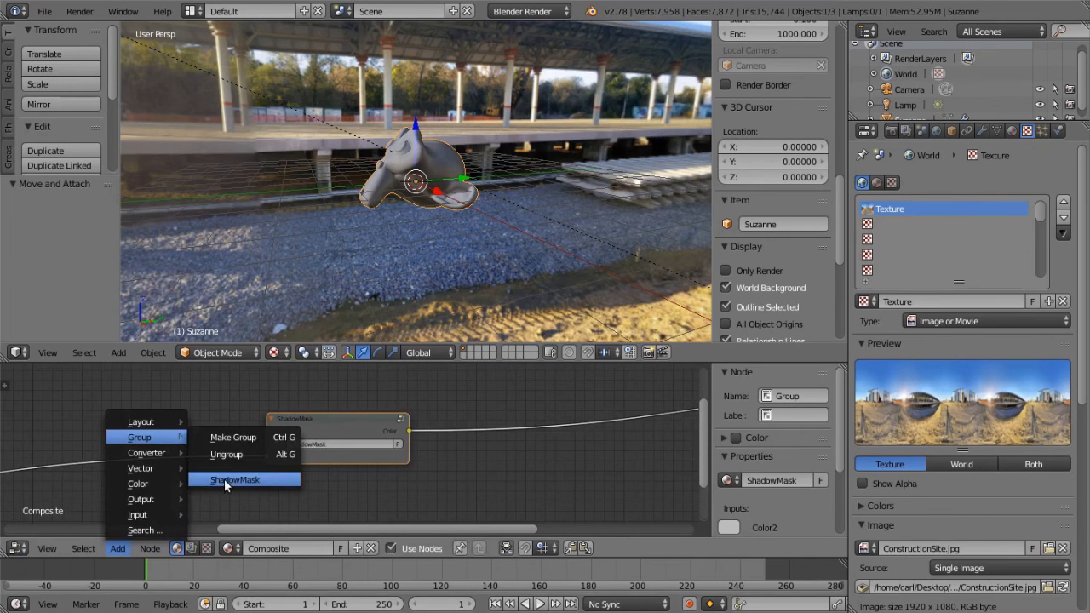
left_click(224, 480)
scroll(468, 455, "down", 2)
left_click(367, 443)
- Duplicate the monkey head, place the copy beside the original along the Y axis, and lower it about 0.624 in Z
middle_click_drag(457, 152, 559, 198)
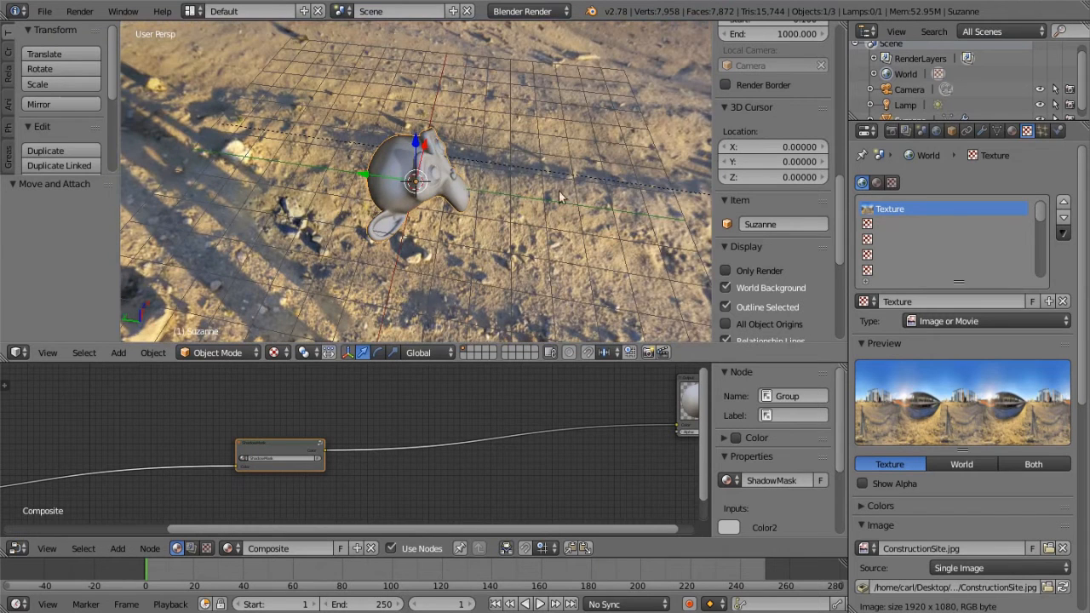
key("shift+d")
right_click(431, 172)
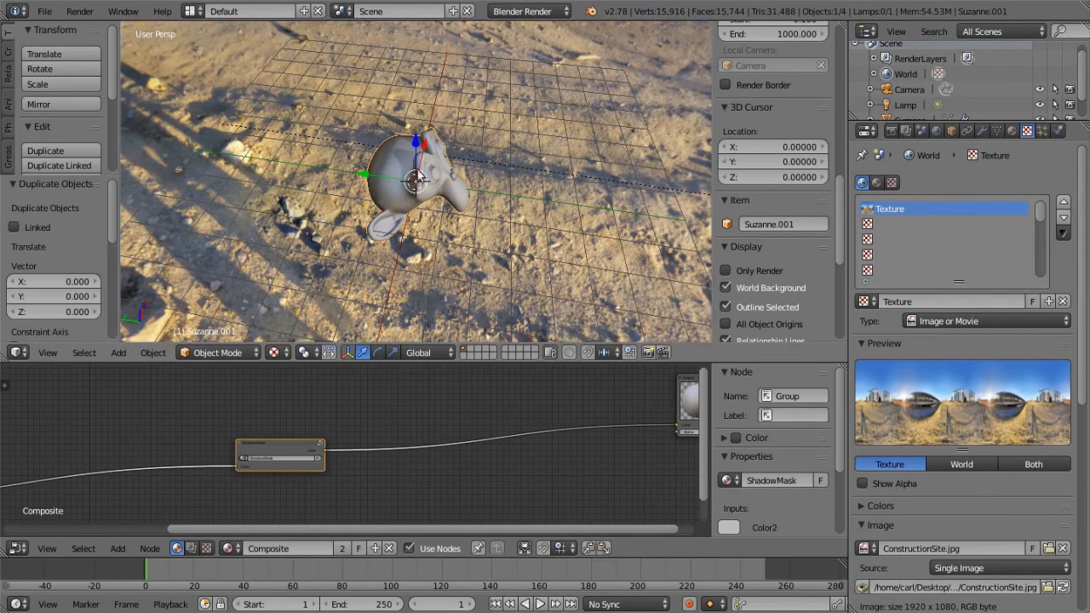
left_click_drag(364, 174, 249, 175)
middle_click_drag(256, 203, 409, 183)
left_click_drag(305, 162, 310, 183)
- Enable ambient occlusion for the viewport shading and set its distance to 1
middle_click_drag(482, 223, 602, 284)
scroll(808, 326, "down", 3)
scroll(808, 323, "down", 5)
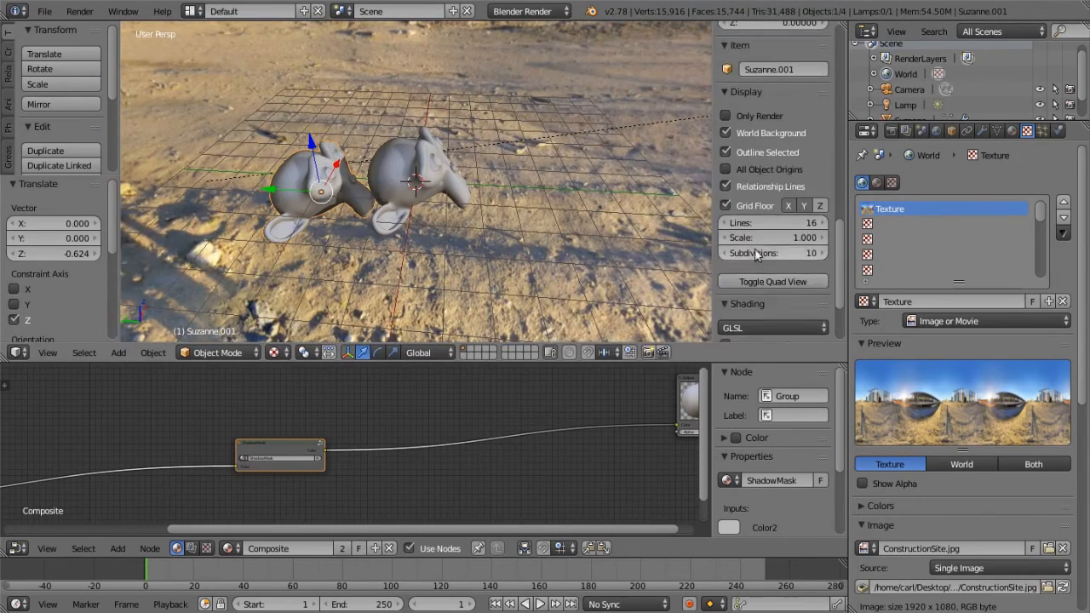
left_click(726, 272)
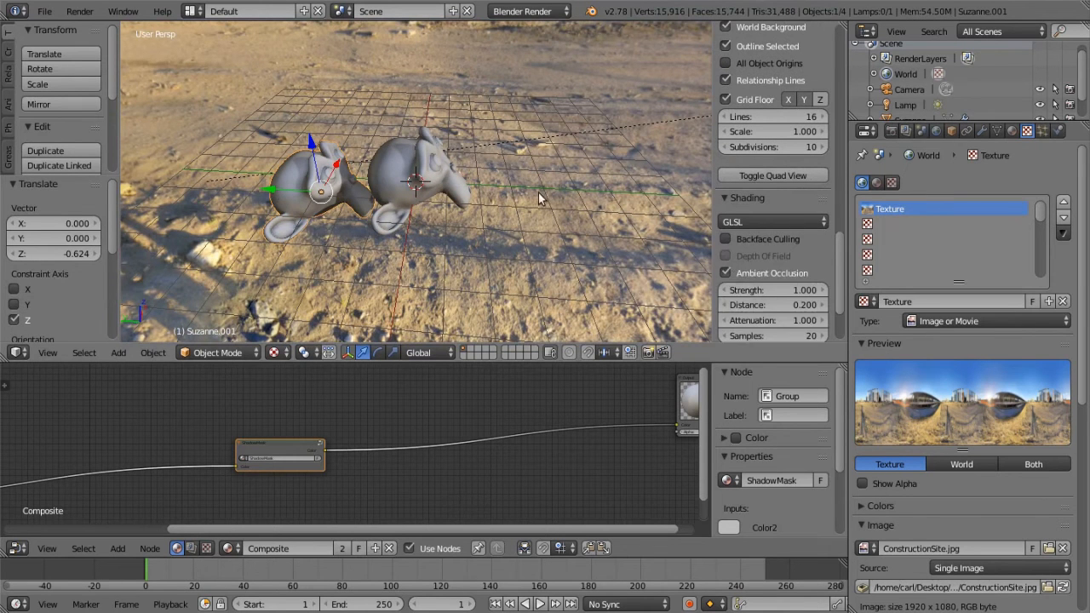
scroll(754, 255, "down", 2)
double_click(793, 243)
type("1")
- Set the viewport ambient occlusion strength to 3 and its samples to 120
double_click(797, 228)
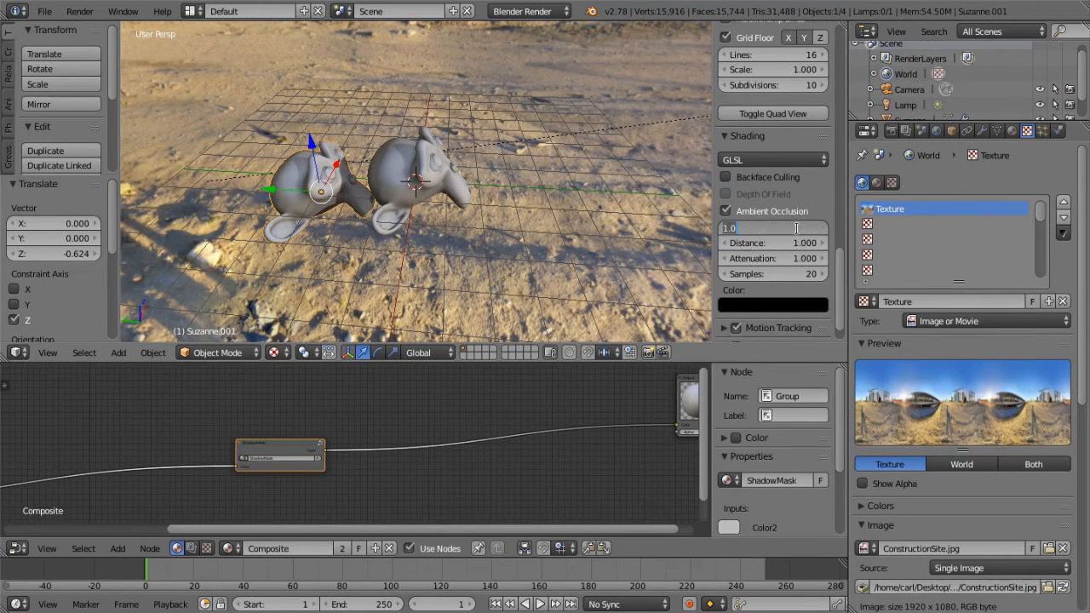
type("3")
key("Return")
double_click(779, 274)
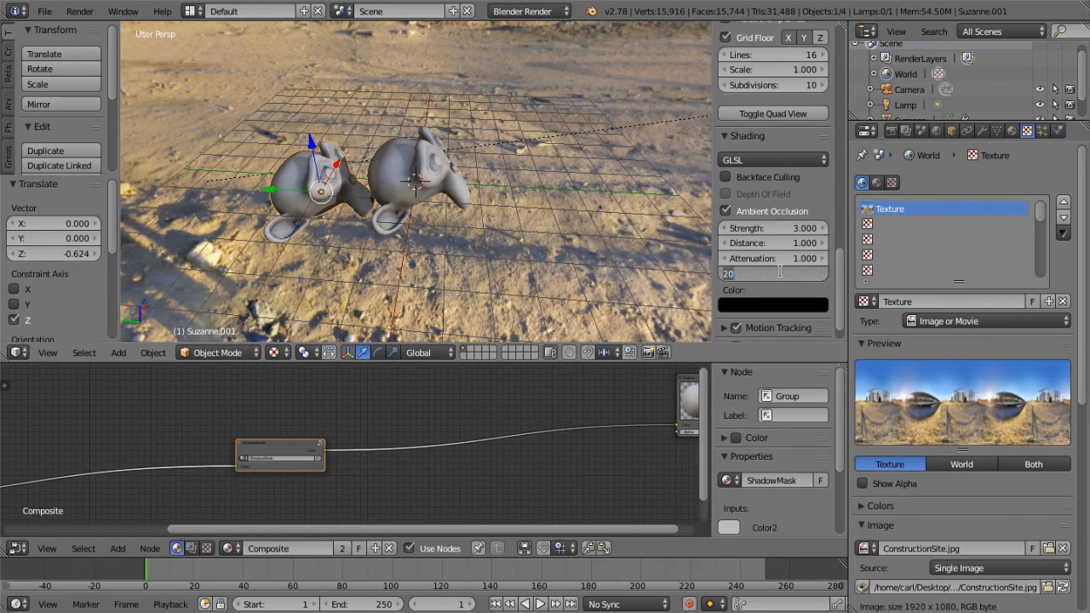
type("120")
key("Return")
- Move the duplicated monkey head about 1.621 along the X axis
middle_click_drag(664, 221, 694, 137)
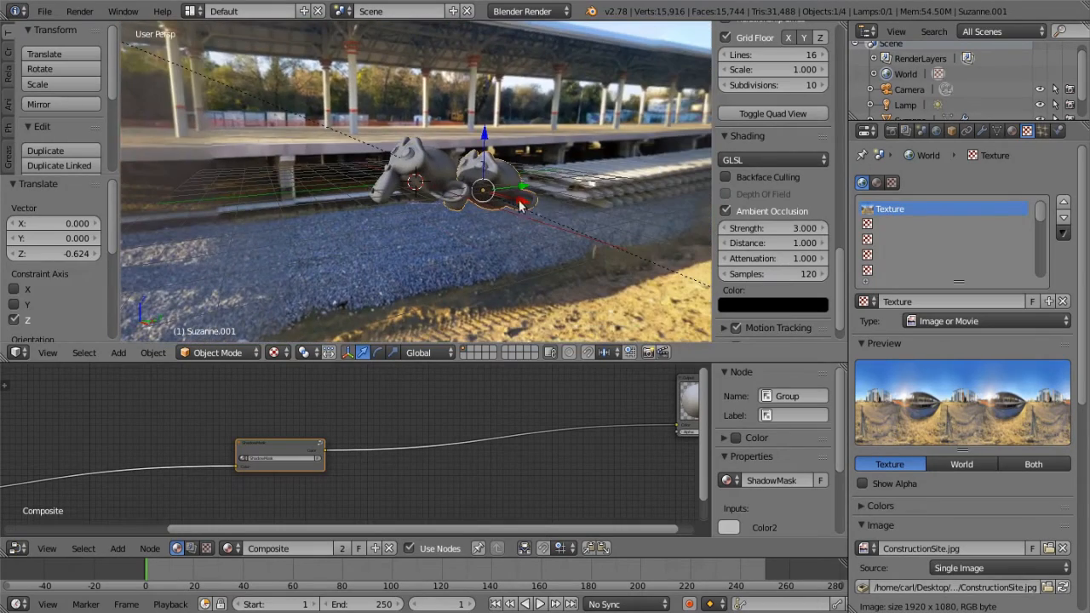
left_click_drag(520, 204, 510, 237)
middle_click_drag(510, 238, 368, 196)
middle_click_drag(583, 139, 318, 157)
middle_click_drag(448, 154, 491, 150)
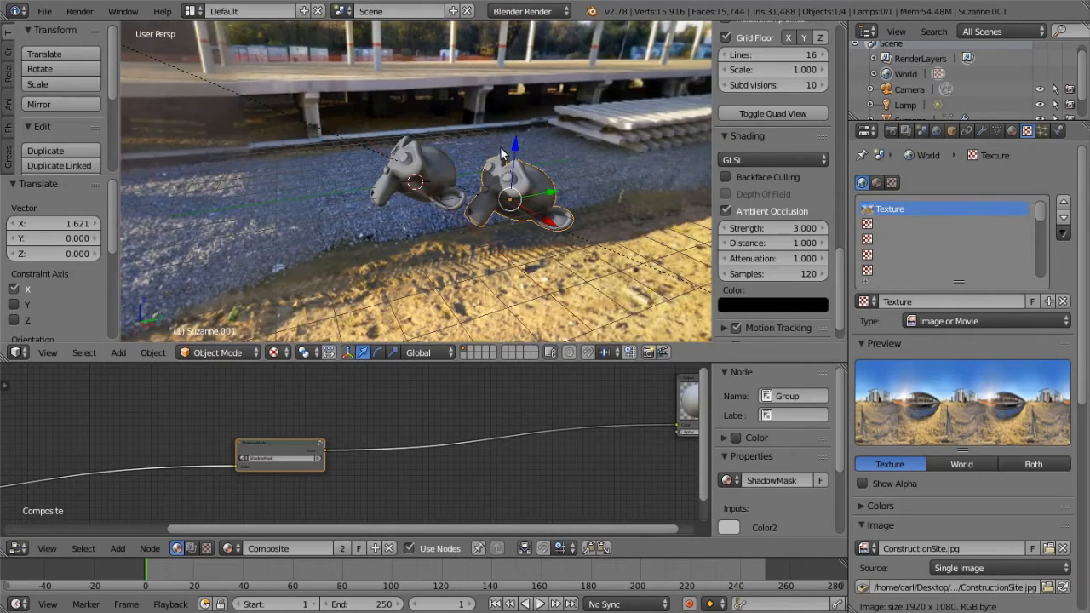
- Give the original monkey head its own single-user copy of the Composite material and name it Blue
right_click(398, 167)
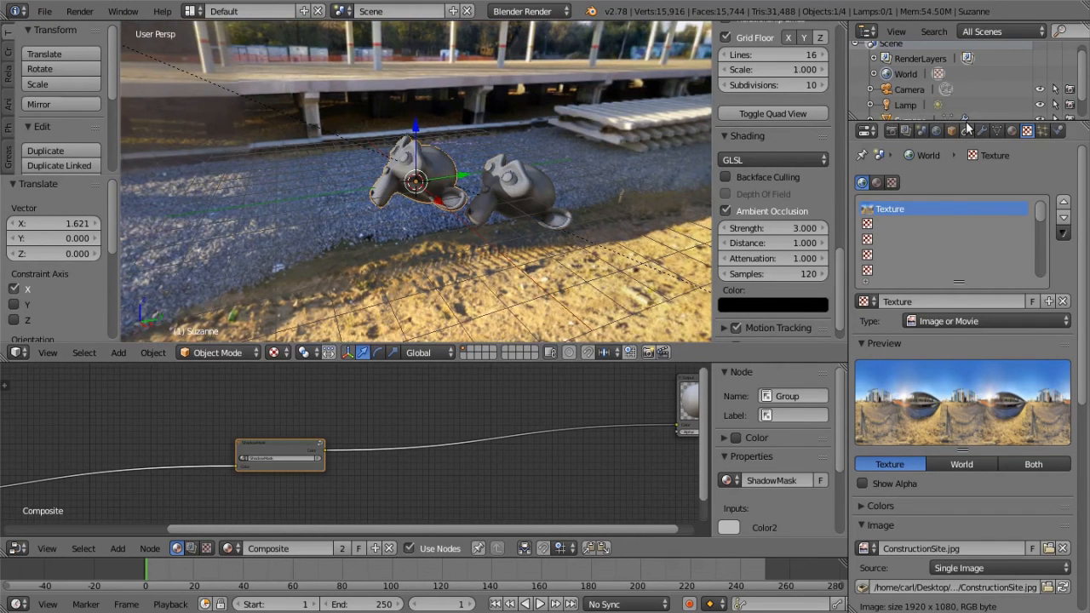
left_click_drag(967, 124, 968, 257)
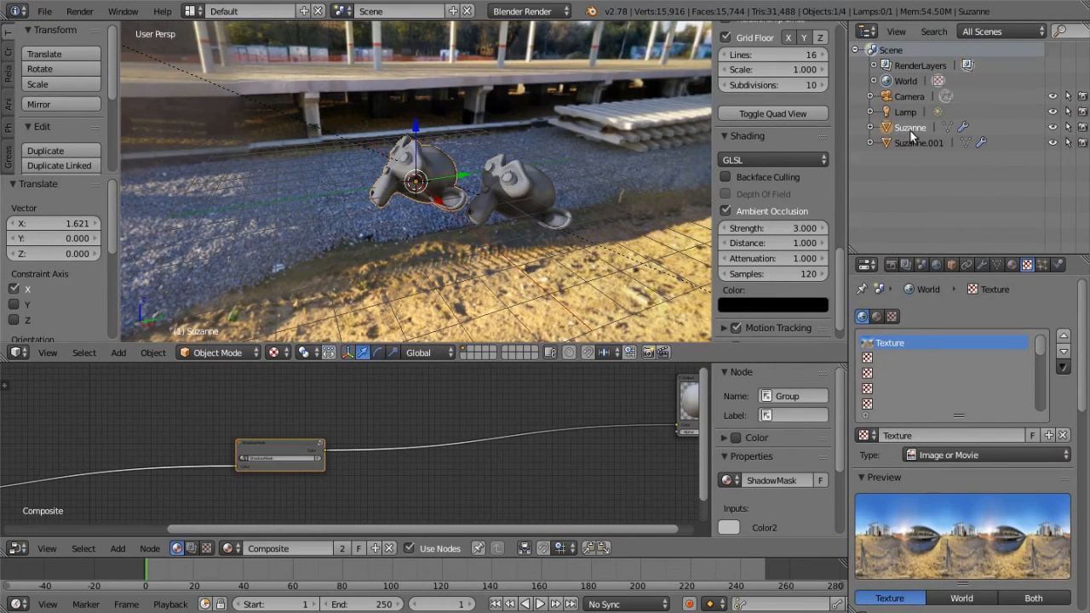
left_click(1012, 265)
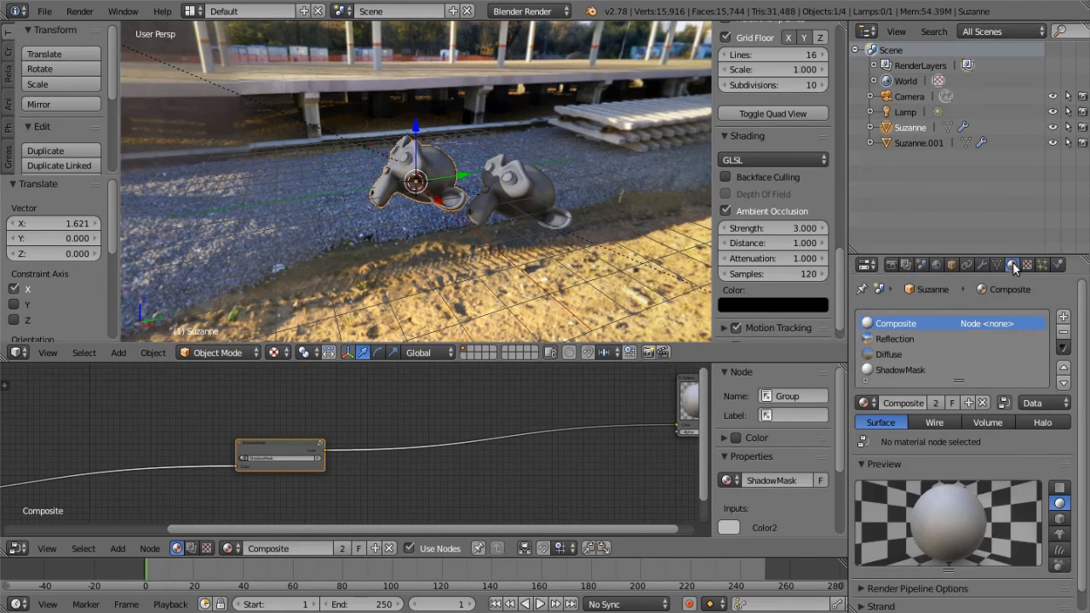
left_click(937, 406)
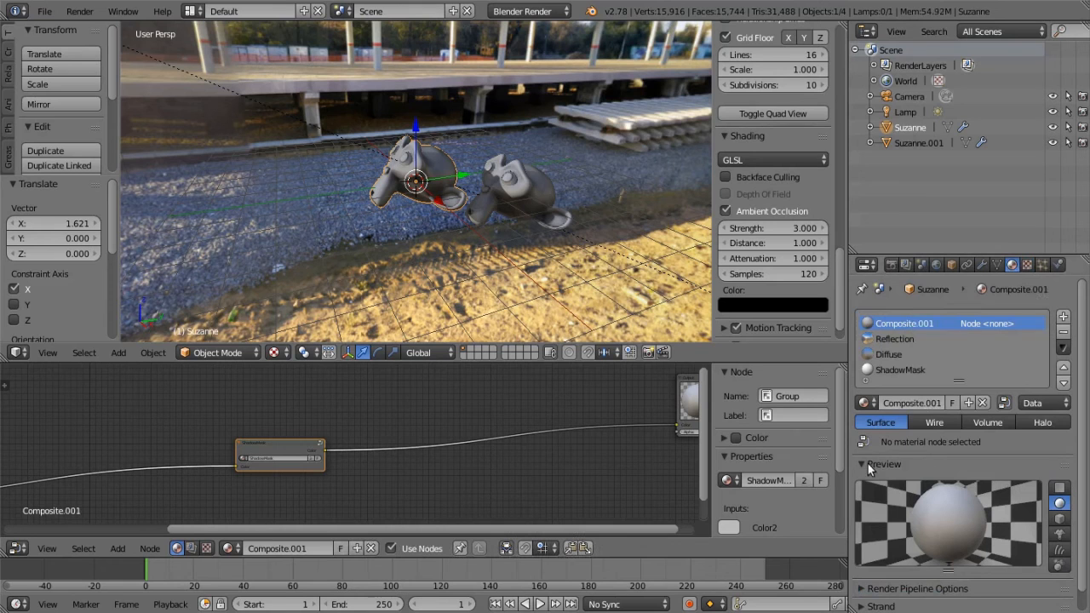
left_click(910, 406)
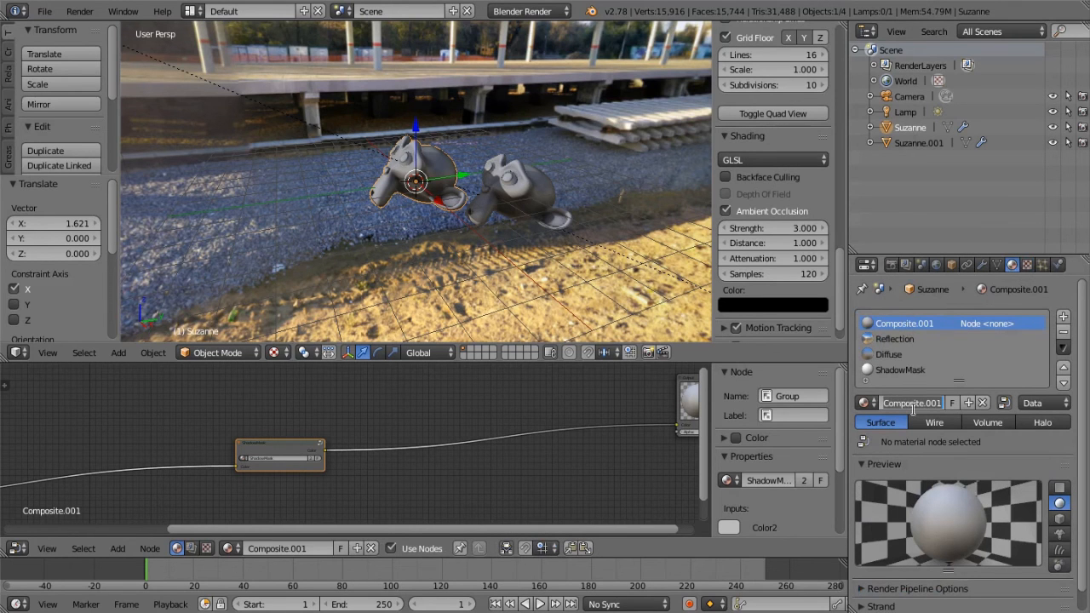
type("B")
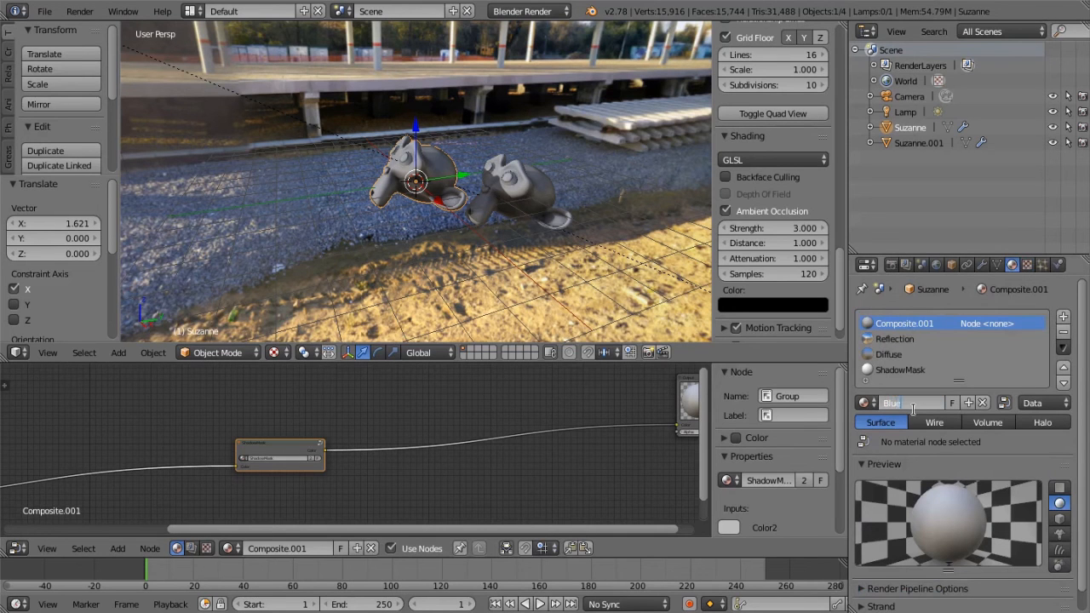
type("lue")
key("Return")
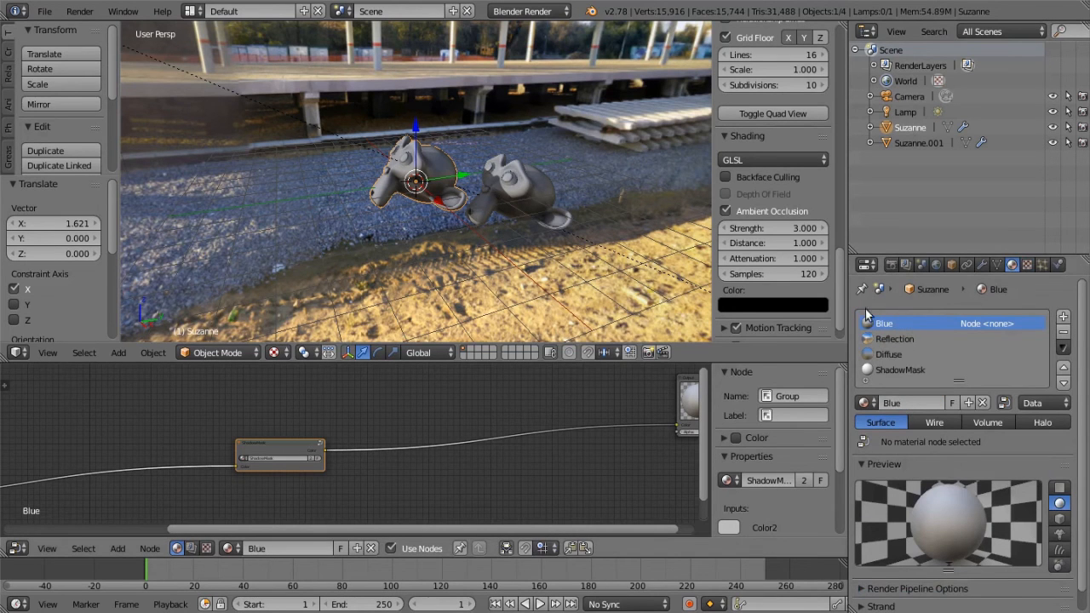
- Set the RGB node of the Blue material to a saturated blue
scroll(345, 439, "down", 1)
middle_click_drag(307, 416, 582, 409)
scroll(345, 412, "down", 3)
middle_click_drag(365, 404, 466, 330)
scroll(444, 459, "up", 9)
middle_click_drag(435, 439, 444, 471)
scroll(441, 494, "up", 4)
left_click_drag(354, 439, 379, 416)
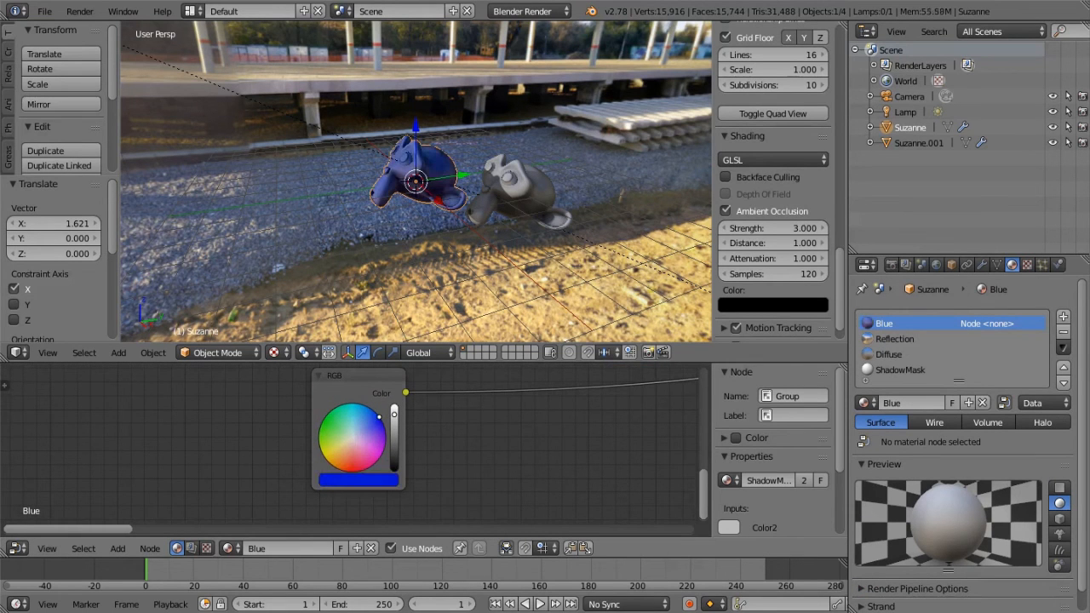
- Examine the shading of the blue monkey head from the front, back and sides against the environment background
middle_click_drag(499, 207, 677, 247)
middle_click_drag(557, 219, 694, 76)
scroll(560, 128, "down", 3)
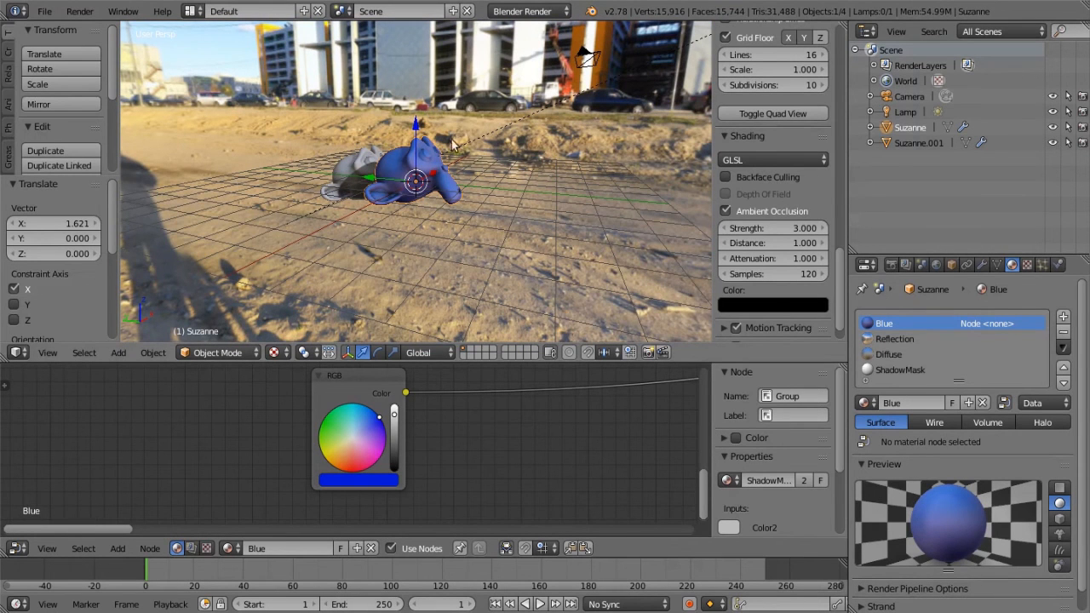
scroll(440, 213, "up", 2)
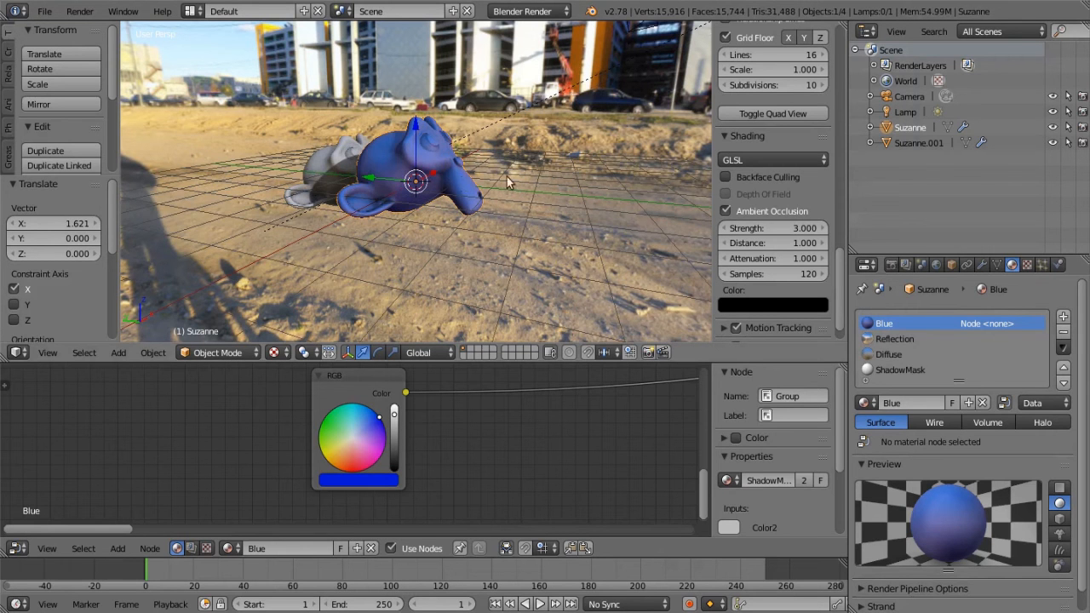
scroll(530, 220, "down", 5)
middle_click_drag(626, 238, 207, 169)
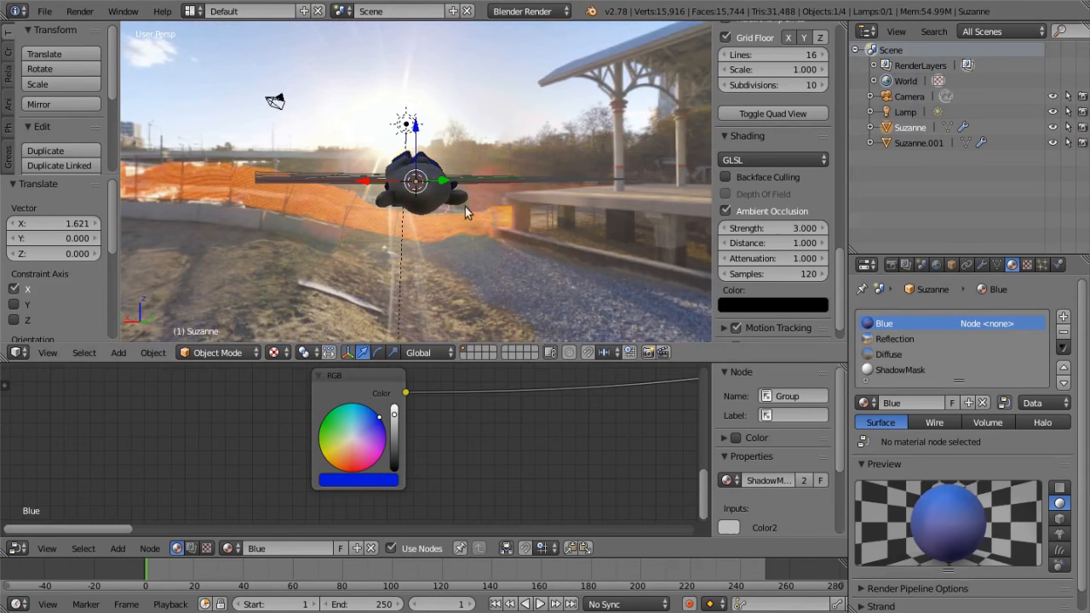
middle_click_drag(388, 126, 670, 292)
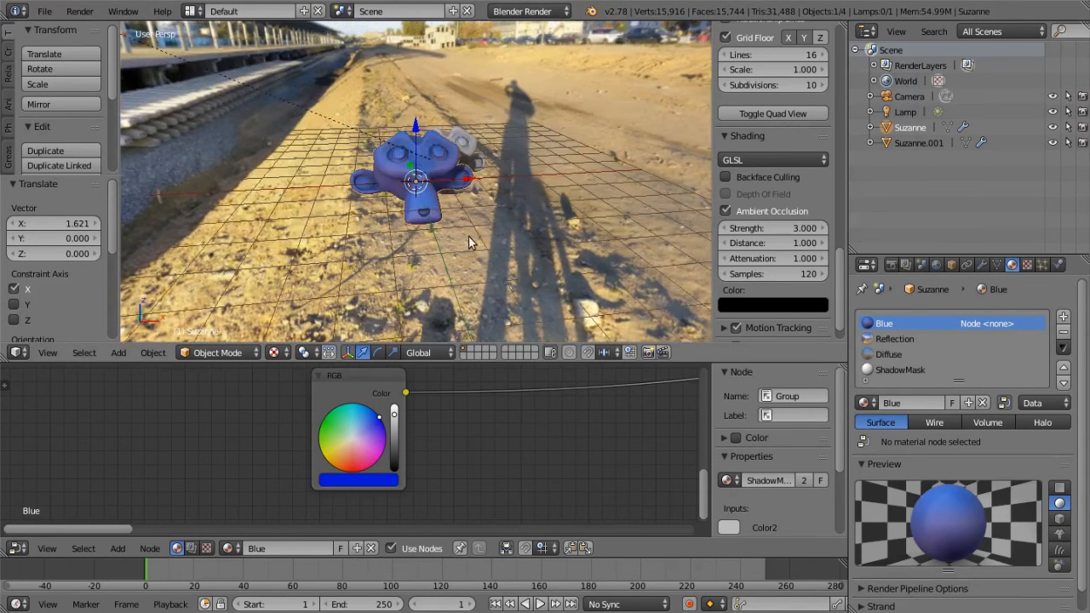
scroll(471, 243, "up", 3)
middle_click_drag(432, 233, 457, 178)
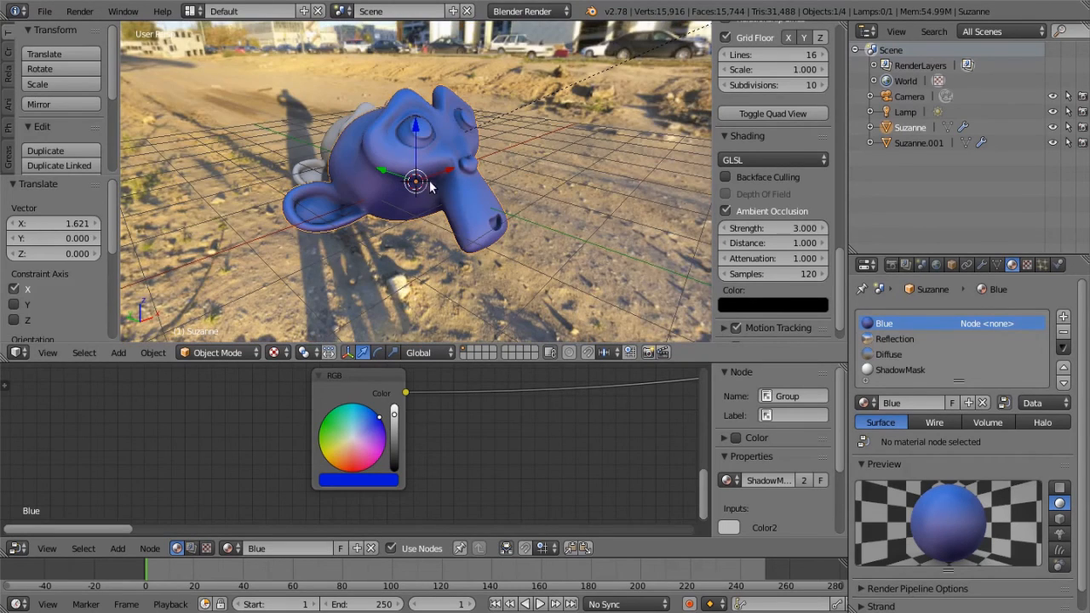
middle_click_drag(509, 232, 460, 245)
scroll(460, 245, "down", 3)
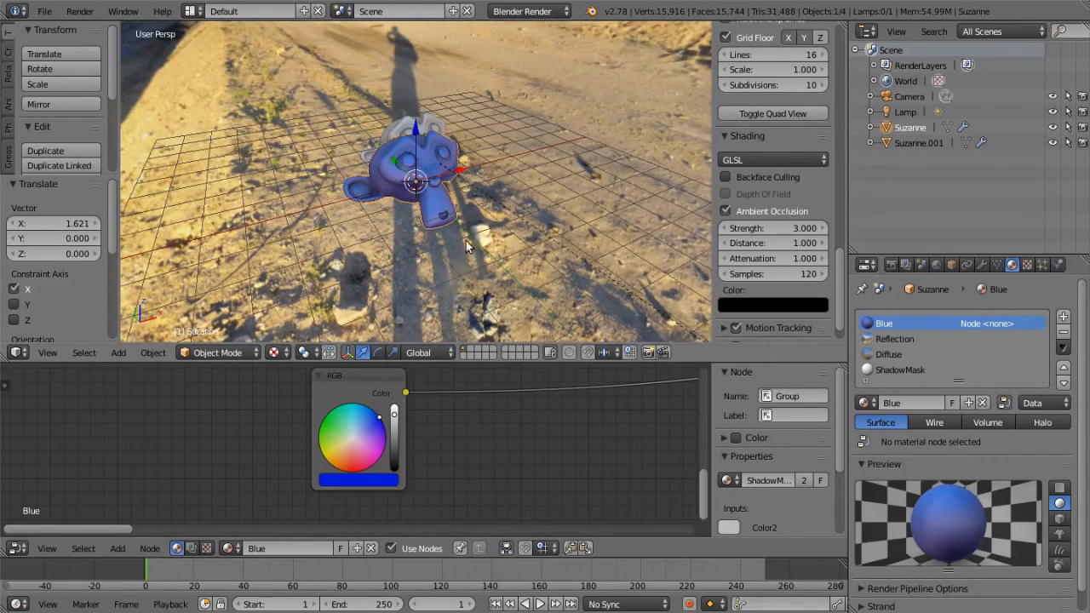
scroll(462, 234, "down", 2)
middle_click_drag(488, 162, 329, 202)
- Rename the duplicated head's Composite material to Green and set its RGB node to a saturated green
right_click(497, 222)
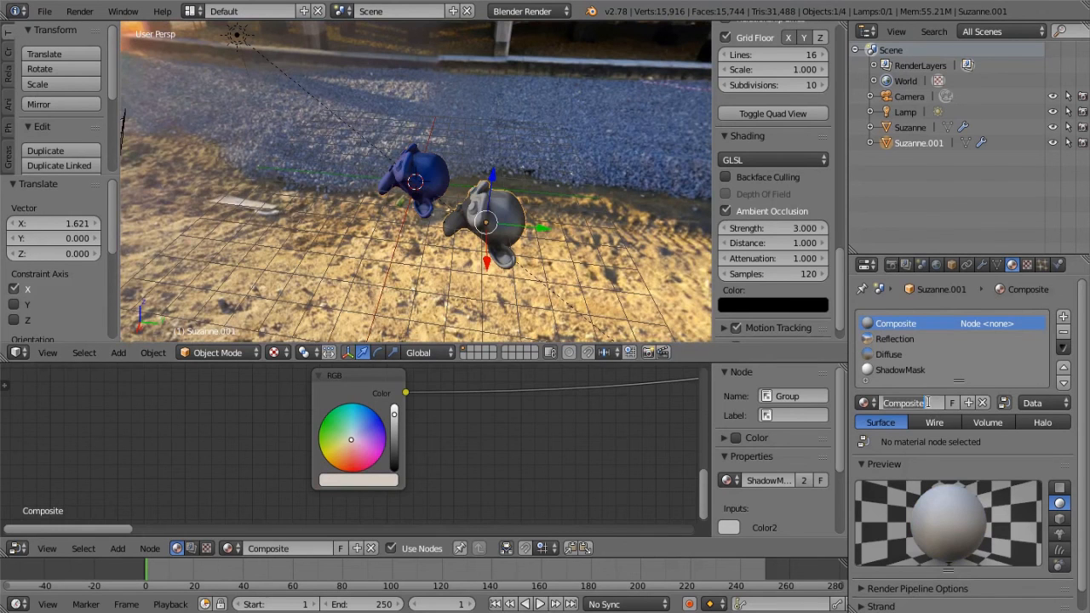
type("Gre")
key("Return")
scroll(558, 413, "down", 4)
scroll(545, 426, "up", 2, "ctrl")
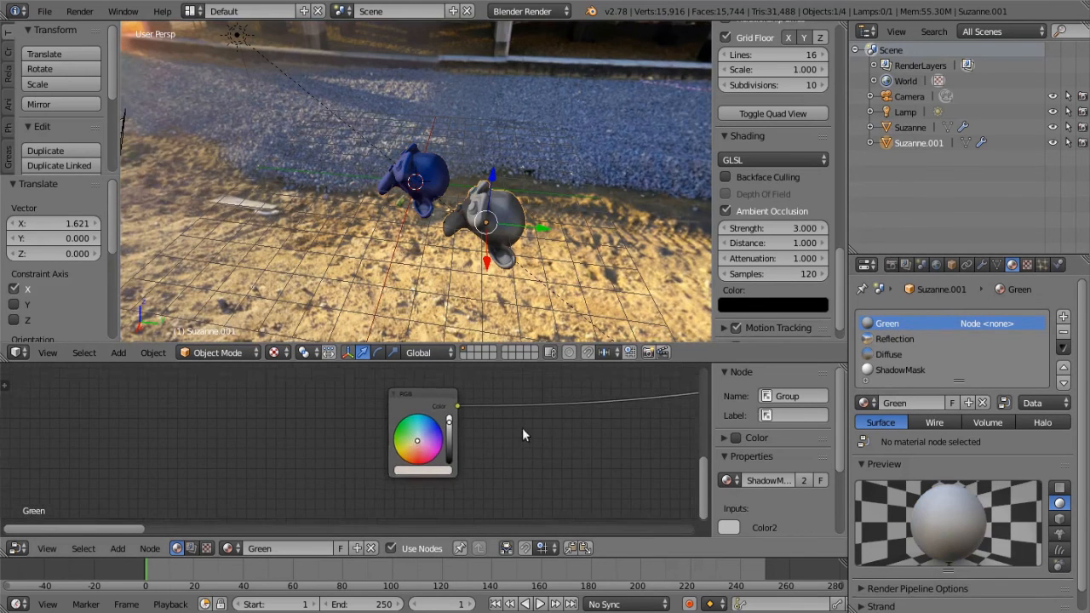
scroll(514, 434, "up", 6)
left_click_drag(457, 440, 425, 416)
- Move the green monkey head about 1.476 in X and rotate it about -82° around the Z axis
middle_click_drag(518, 262, 433, 242)
left_click_drag(379, 249, 340, 251)
middle_click_drag(340, 252, 386, 244)
left_click(378, 352)
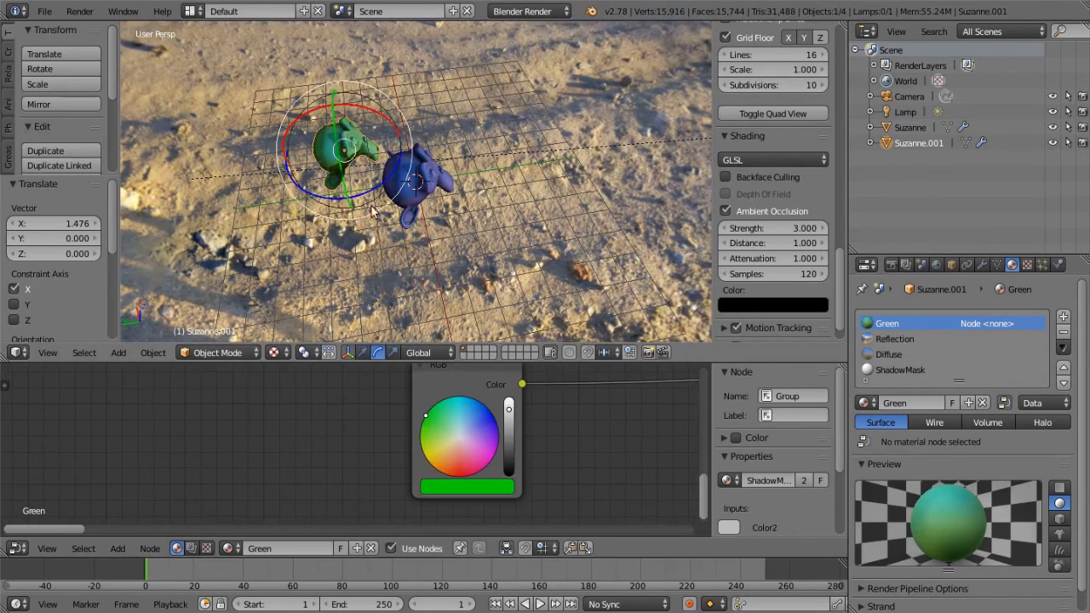
left_click_drag(378, 191, 337, 197)
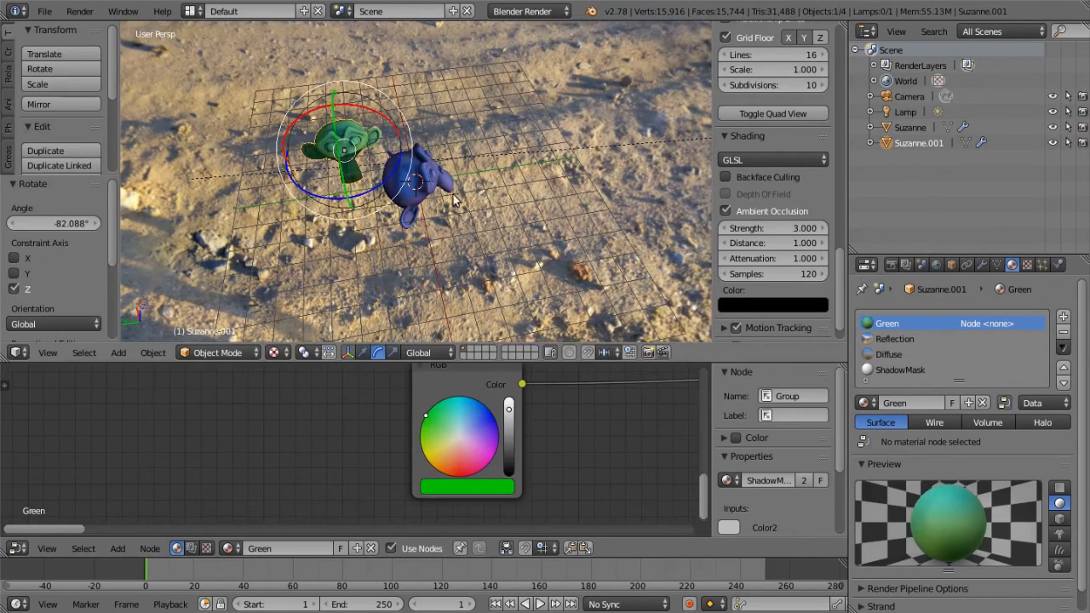
- Restrict the 3D viewport display to renderable objects only
middle_click_drag(482, 230, 336, 228)
scroll(758, 147, "up", 8)
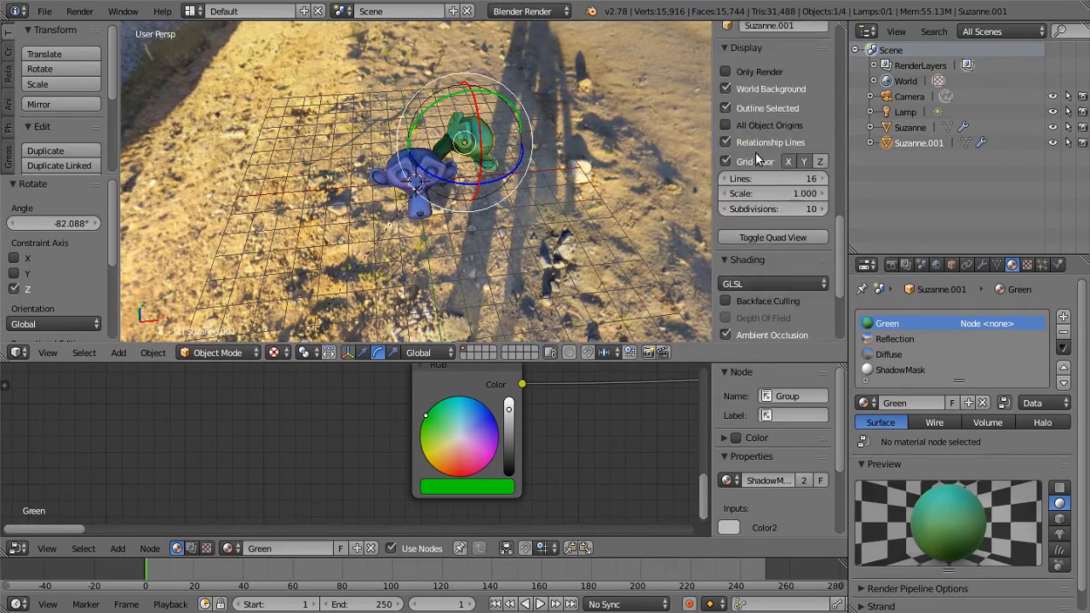
scroll(758, 146, "down", 2)
left_click(725, 195)
middle_click_drag(606, 176, 537, 141)
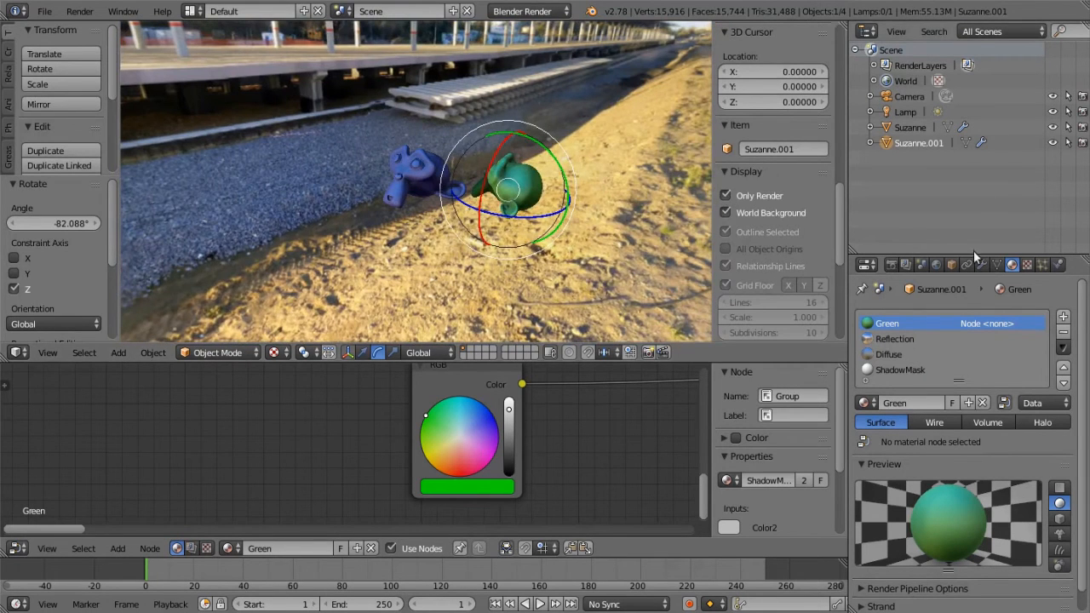
- Replace the world texture's image with Atrium.jpg from the Atrium folder
left_click(937, 265)
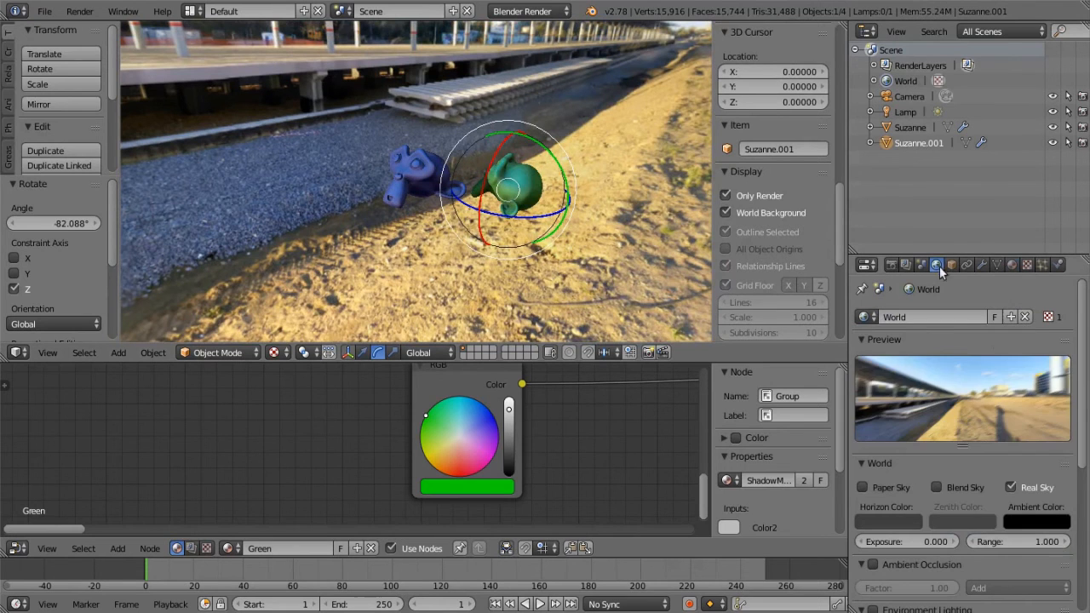
left_click(1030, 265)
scroll(1045, 510, "down", 5)
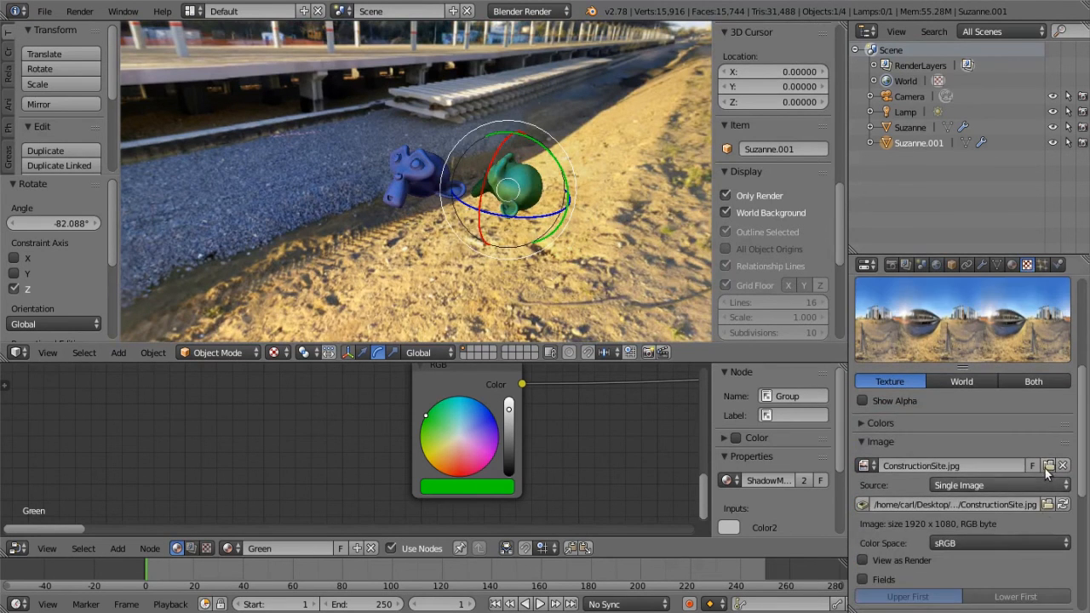
left_click(1049, 466)
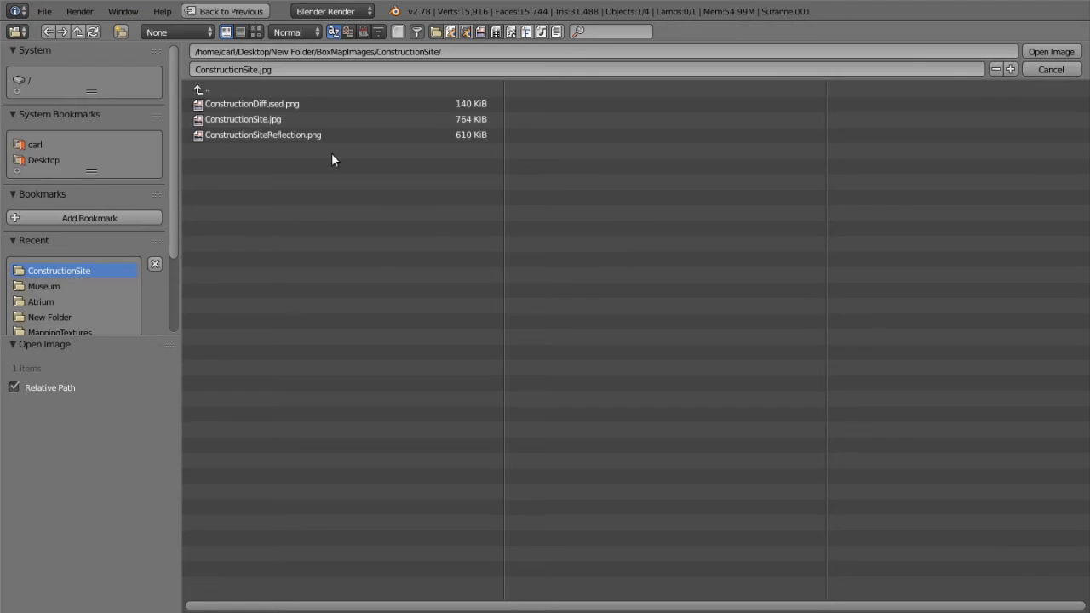
left_click(45, 287)
left_click(57, 301)
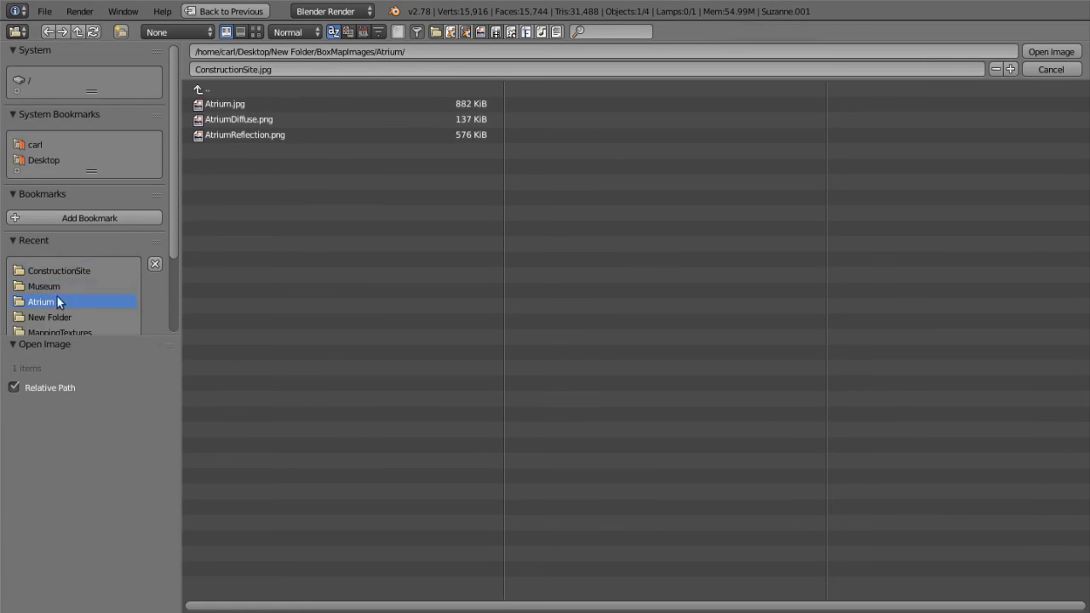
left_click(257, 32)
left_click(385, 142)
left_click(1051, 51)
- Inspect both heads in the atrium environment and turn off the Only Render viewport display
mouse_move(619, 188)
middle_mouse_down()
mouse_move(624, 213)
mouse_move(632, 175)
middle_mouse_up()
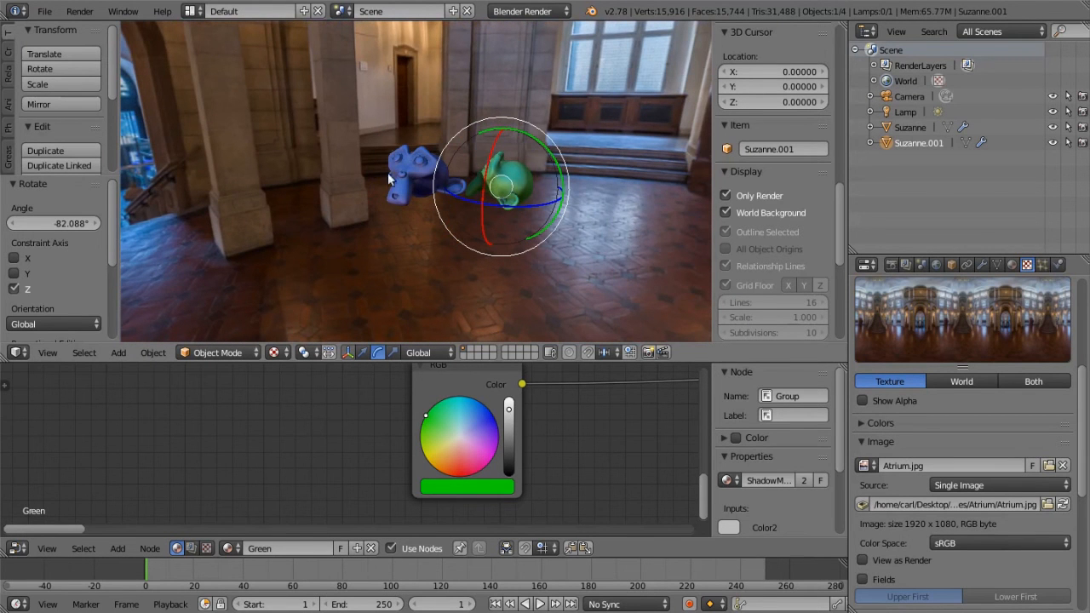
middle_click_drag(592, 238, 424, 163)
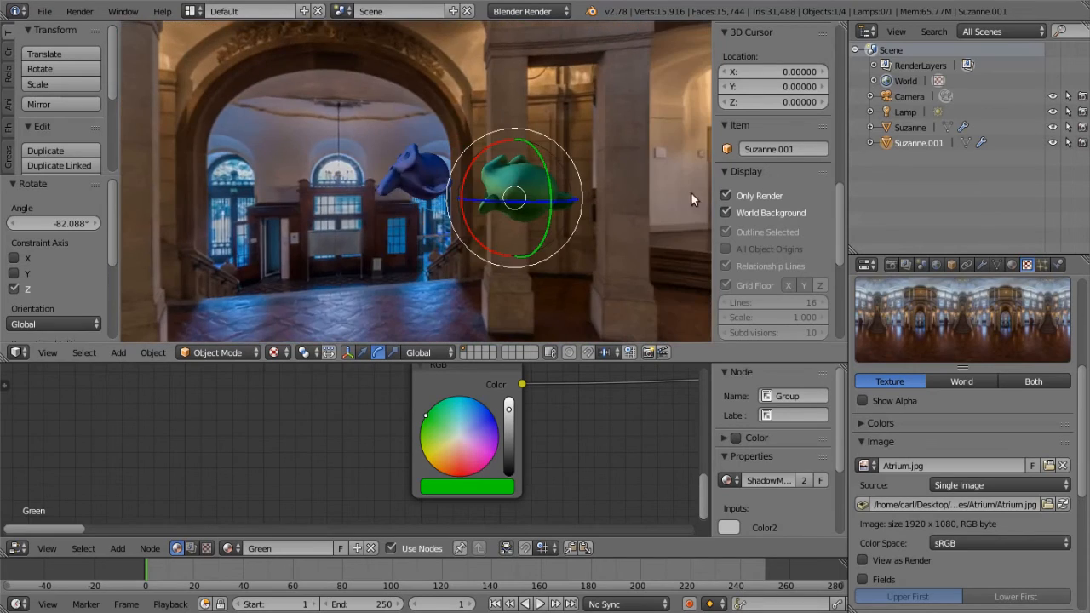
left_click(725, 199)
- Raise the lamp about 3.03 along the Z axis with the translate manipulator
middle_click_drag(613, 203, 282, 201)
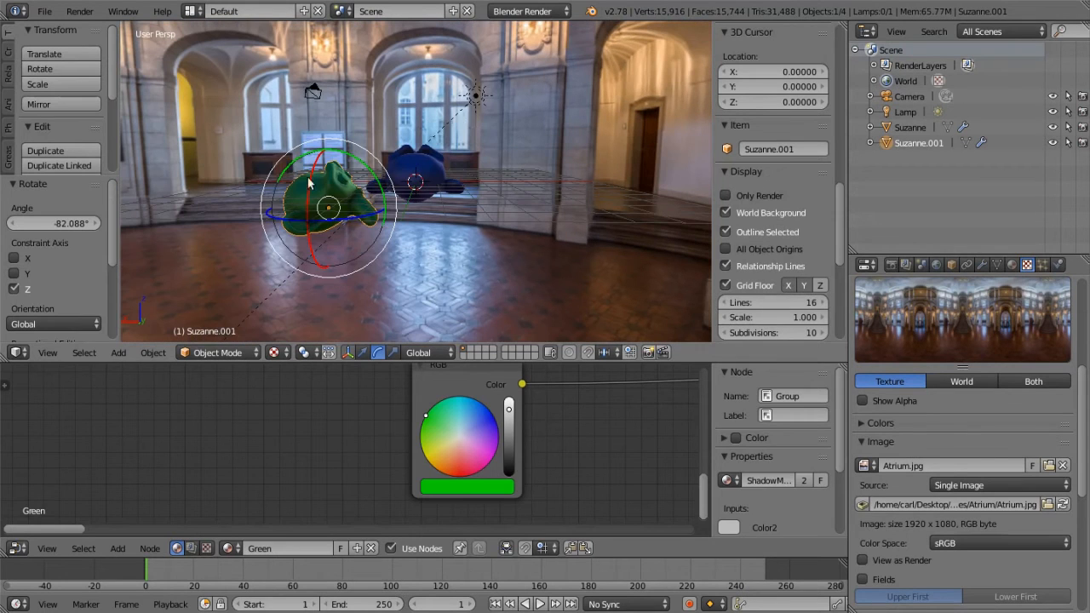
right_click(475, 99)
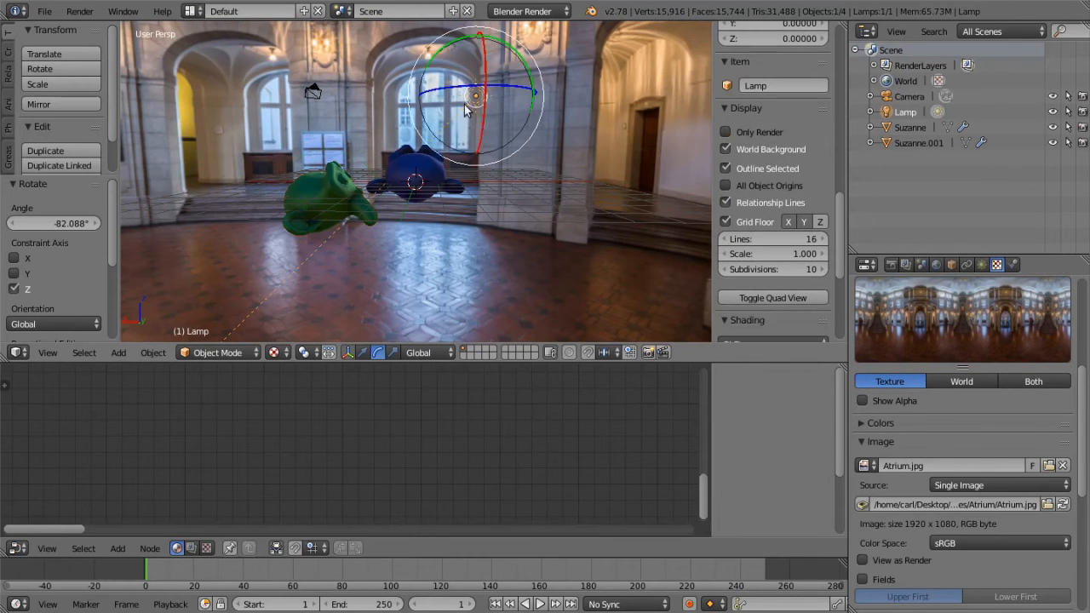
left_click(364, 353)
left_click_drag(478, 39, 482, 298)
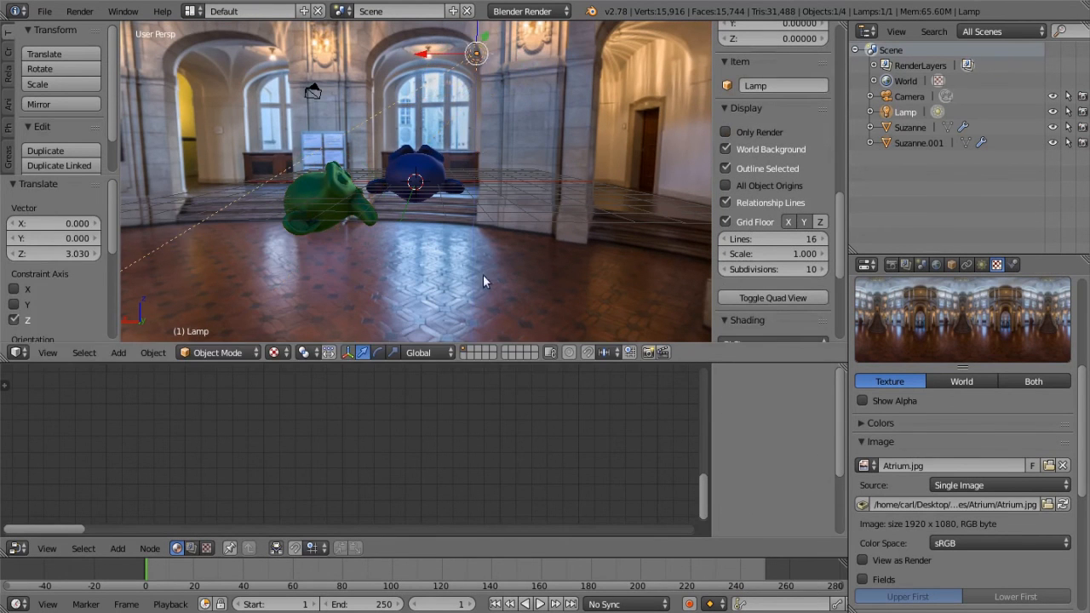
- Rotate the lamp with the rotate manipulator and move it about 4.01 along the X axis
left_click(378, 352)
mouse_move(505, 34)
left_mouse_down()
mouse_move(473, 44)
mouse_move(487, 44)
left_mouse_up()
mouse_move(514, 61)
middle_mouse_down()
mouse_move(513, 99)
mouse_move(500, 47)
mouse_move(522, 57)
middle_mouse_up()
scroll(511, 84, "down", 5)
left_click_drag(492, 105, 497, 110)
left_click(363, 352)
left_click_drag(413, 122, 379, 119)
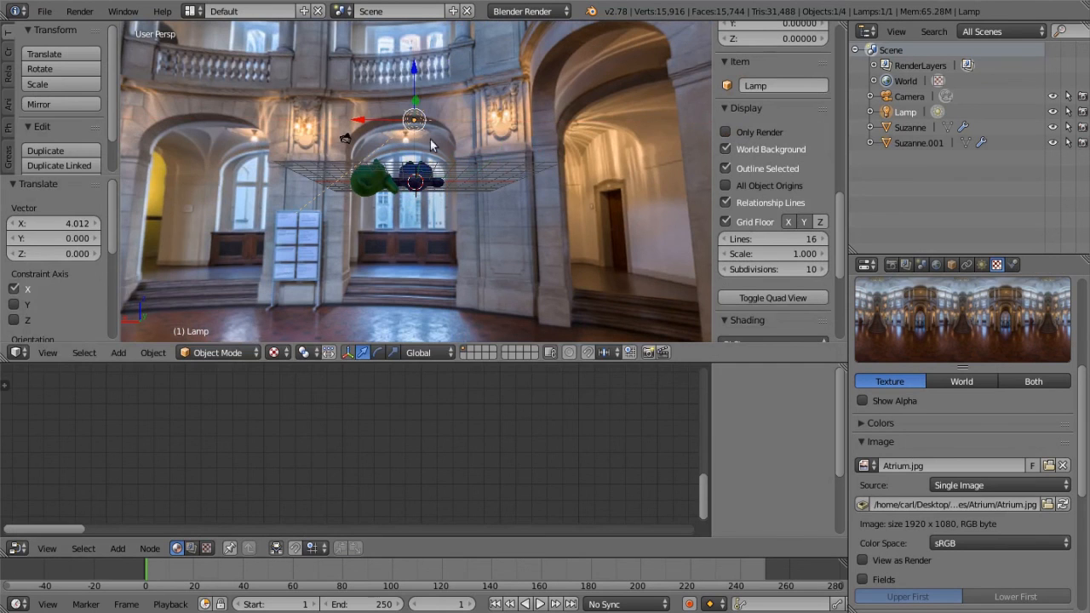
- Rotate the lamp about 5.76° around the Z axis and inspect the lighting on both heads
left_click(379, 352)
left_click_drag(445, 109, 443, 113)
middle_click_drag(443, 112, 235, 137)
mouse_move(410, 193)
middle_mouse_down()
mouse_move(317, 278)
mouse_move(336, 243)
mouse_move(392, 272)
mouse_move(486, 208)
mouse_move(409, 201)
middle_mouse_up()
scroll(414, 264, "up", 4)
scroll(514, 194, "down", 3)
middle_click_drag(515, 195, 508, 199)
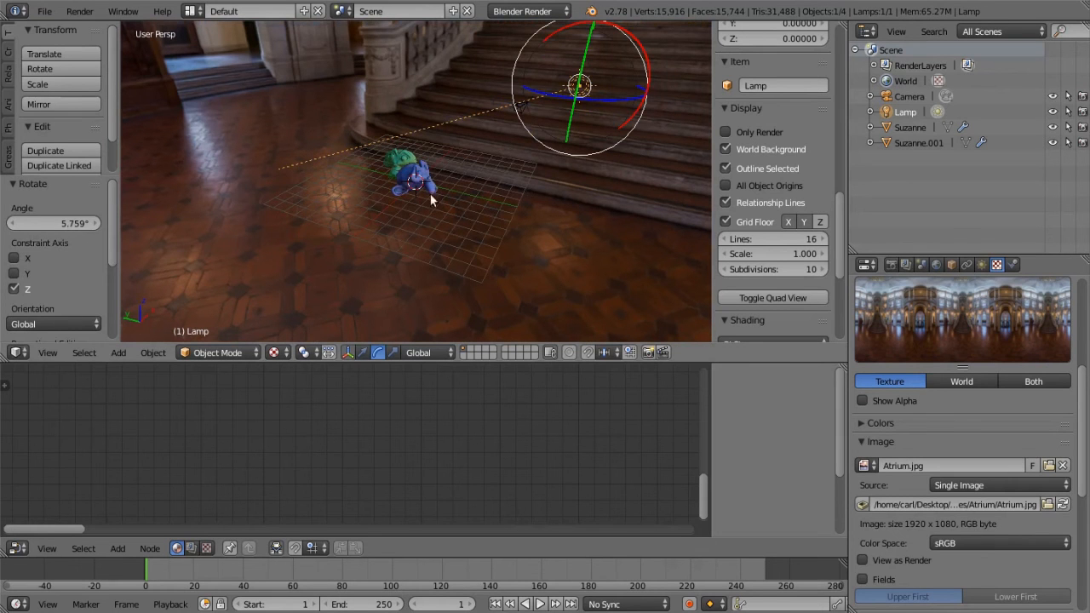
middle_click_drag(431, 201, 662, 72)
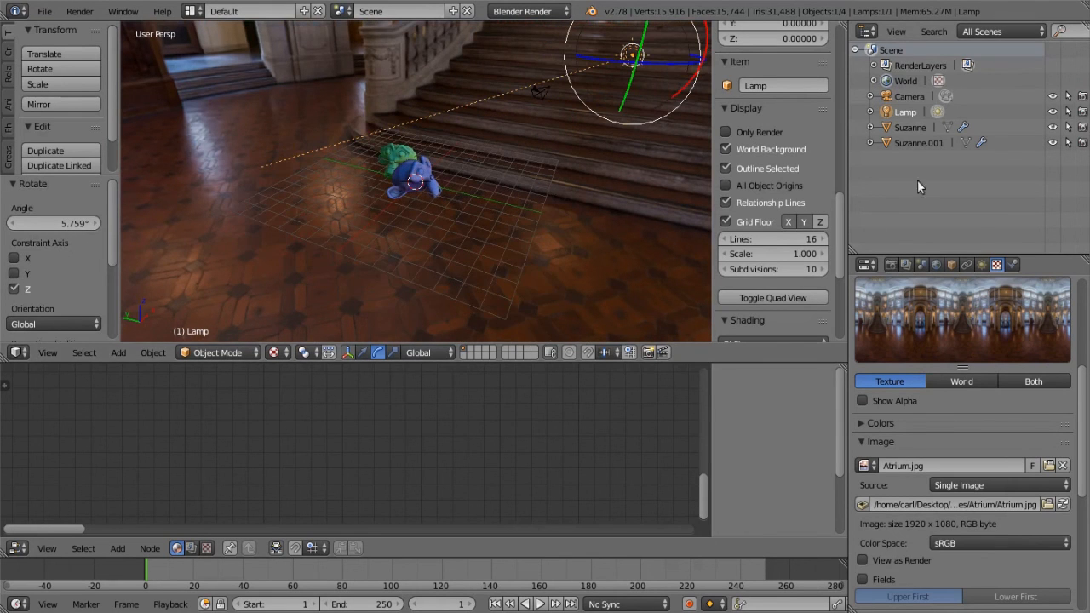
- Set the sun lamp's energy to 0.6 and duplicate the lamp in place
left_click(982, 264)
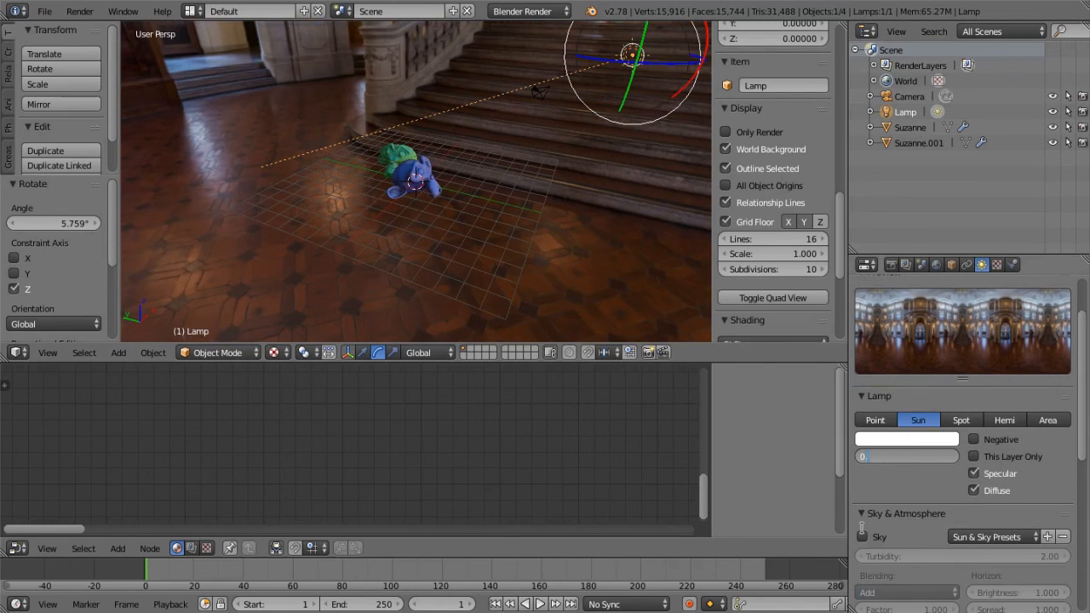
key("Return")
middle_click_drag(613, 213, 562, 162)
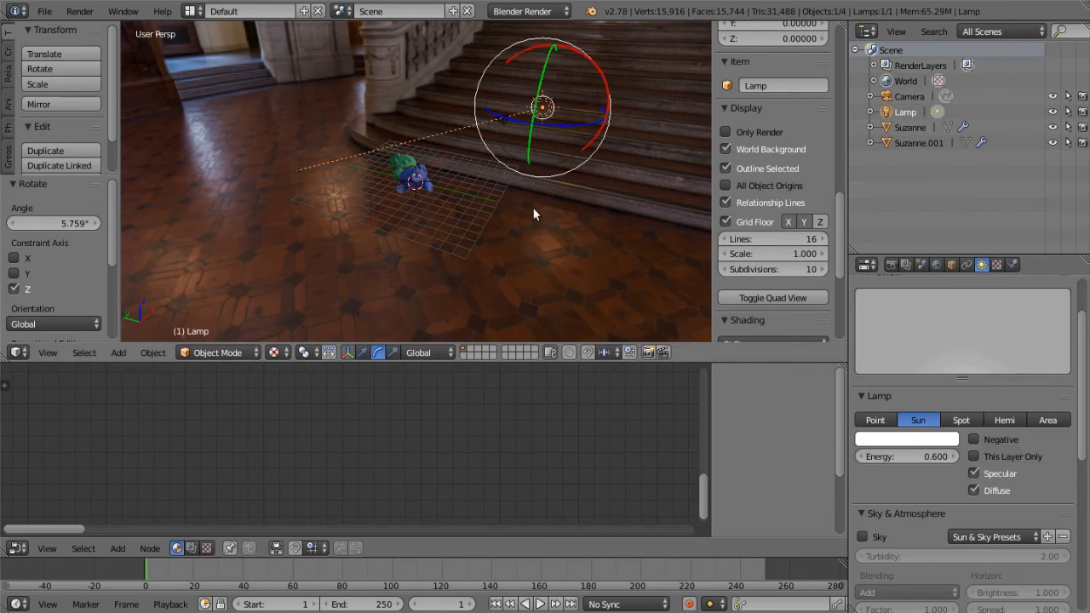
key("shift+d")
key("Escape")
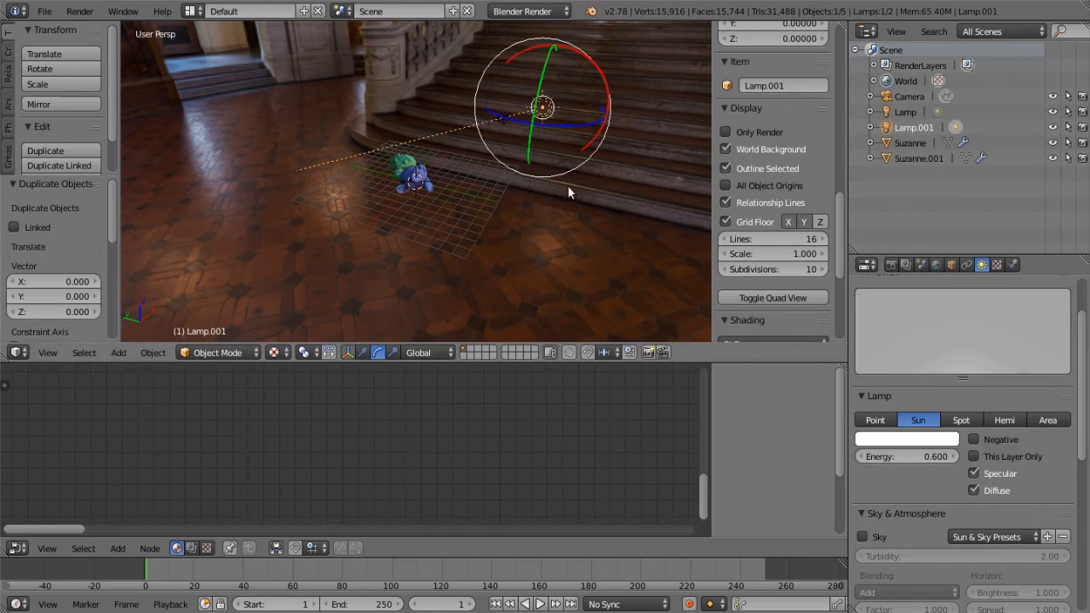
- Try to rotate the duplicated lamp 180° around the global X axis
key("r")
type("x180")
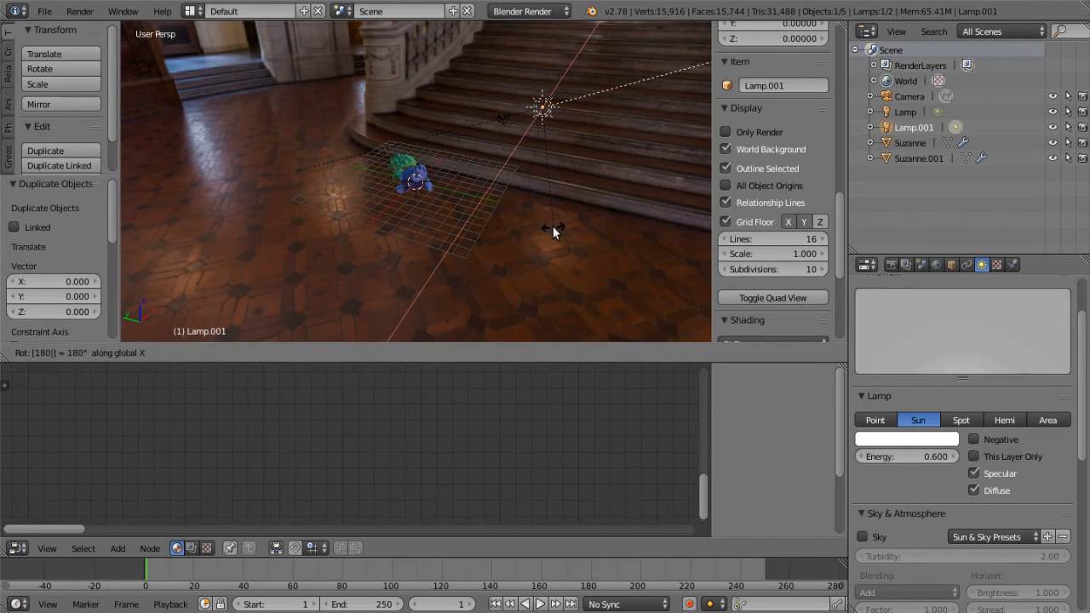
key("Return")
key("ctrl+z")
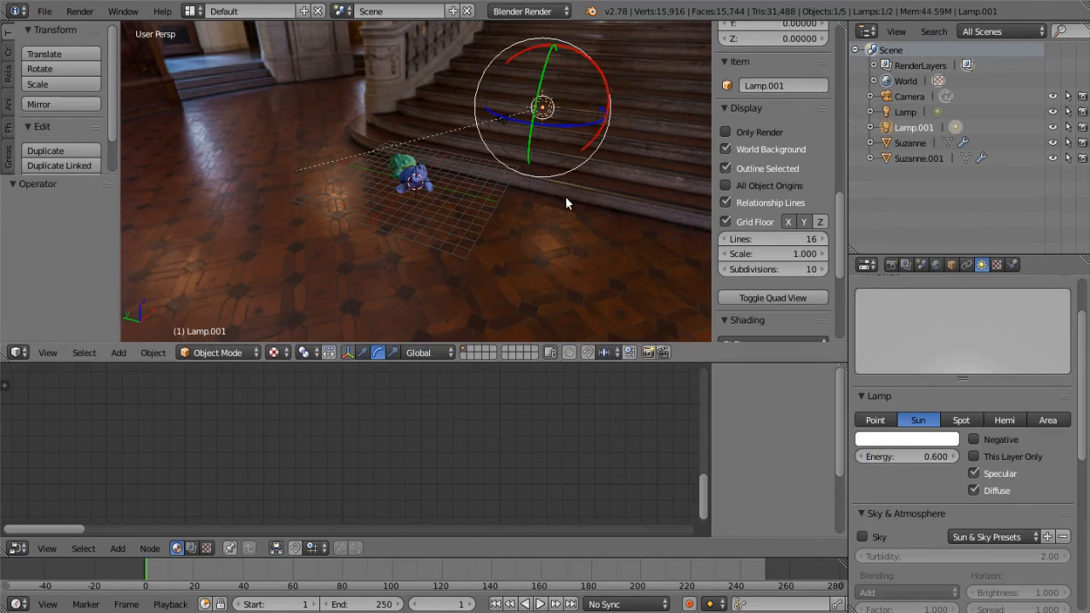
- Rotate the duplicated lamp 180° around the Z axis and move it about 29.92 along the Y axis
type("rz")
type("180")
key("Return")
left_click(363, 353)
left_click_drag(523, 104, 215, 65)
middle_click_drag(321, 143, 383, 84)
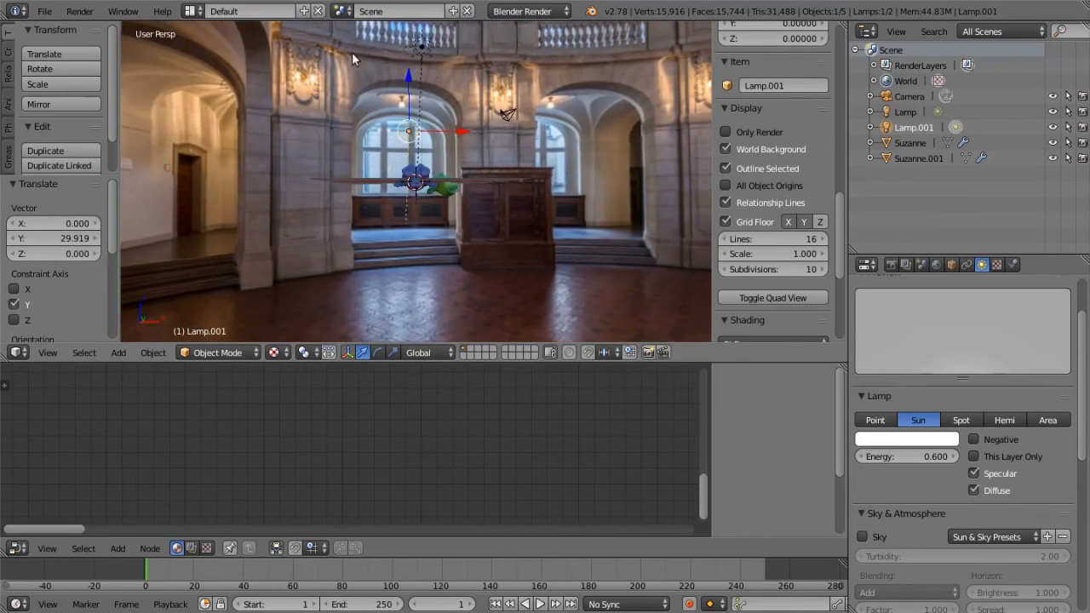
- Replace the environment map image of the blue head's Diffuse material with AtriumDiffuse.png from the Atrium folder
middle_click_drag(443, 115, 417, 179)
scroll(519, 241, "up", 8)
right_click(417, 179)
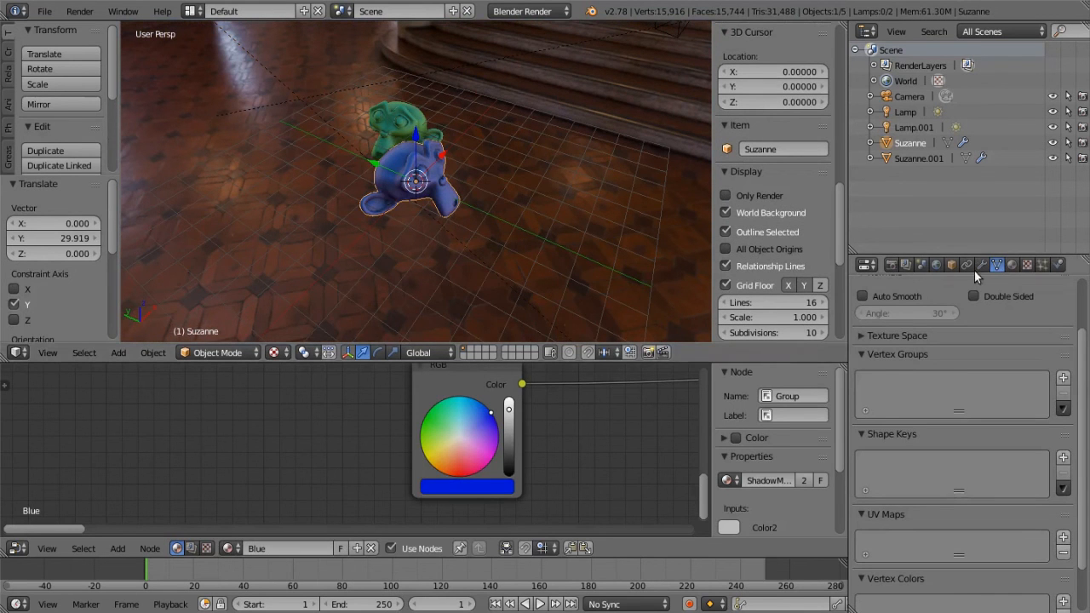
left_click(1011, 265)
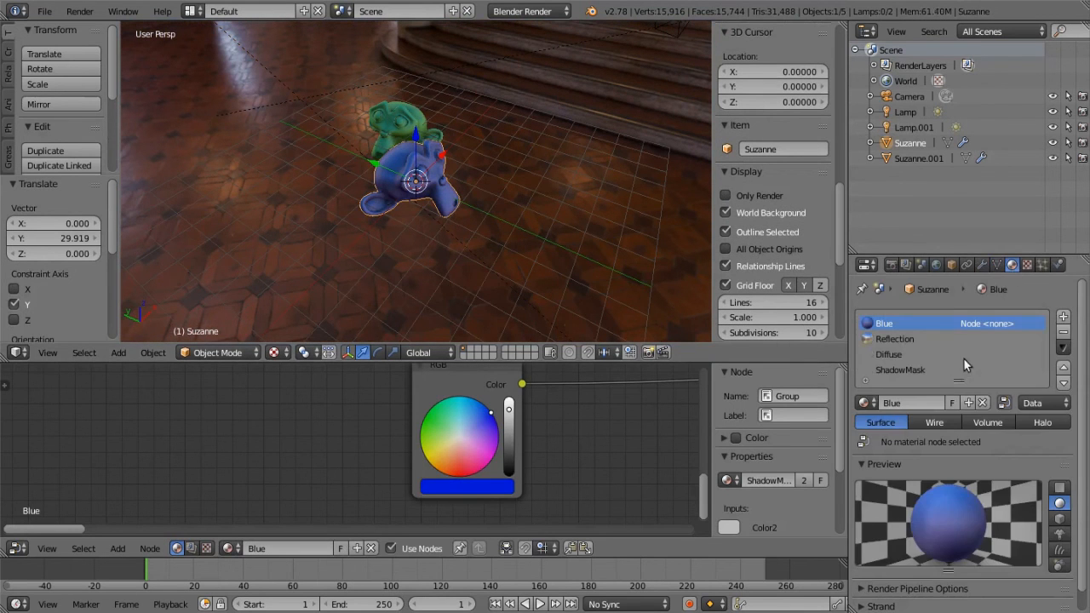
left_click(893, 356)
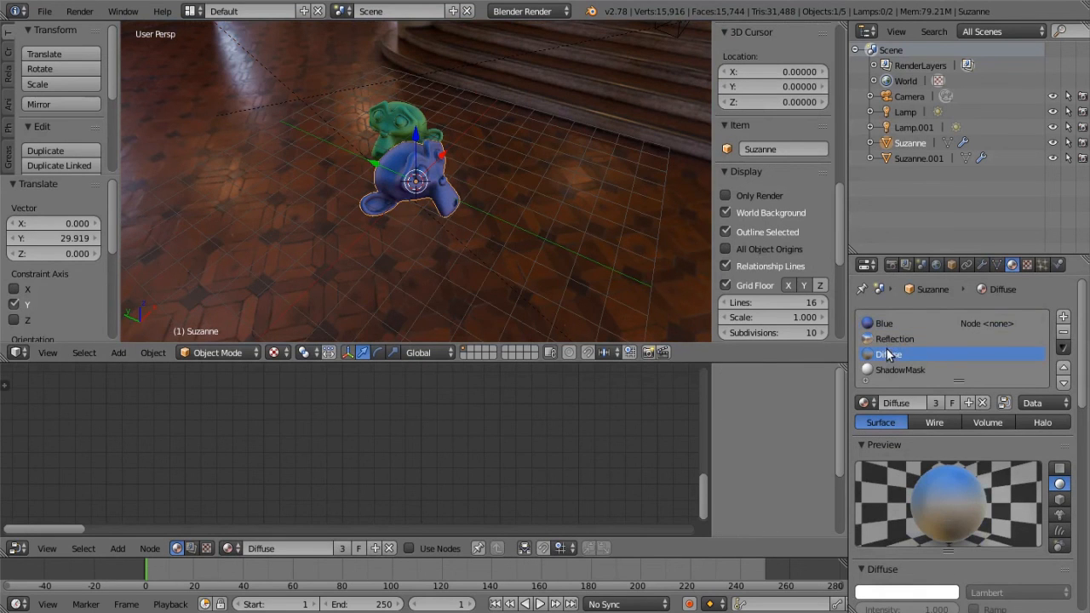
left_click(1026, 265)
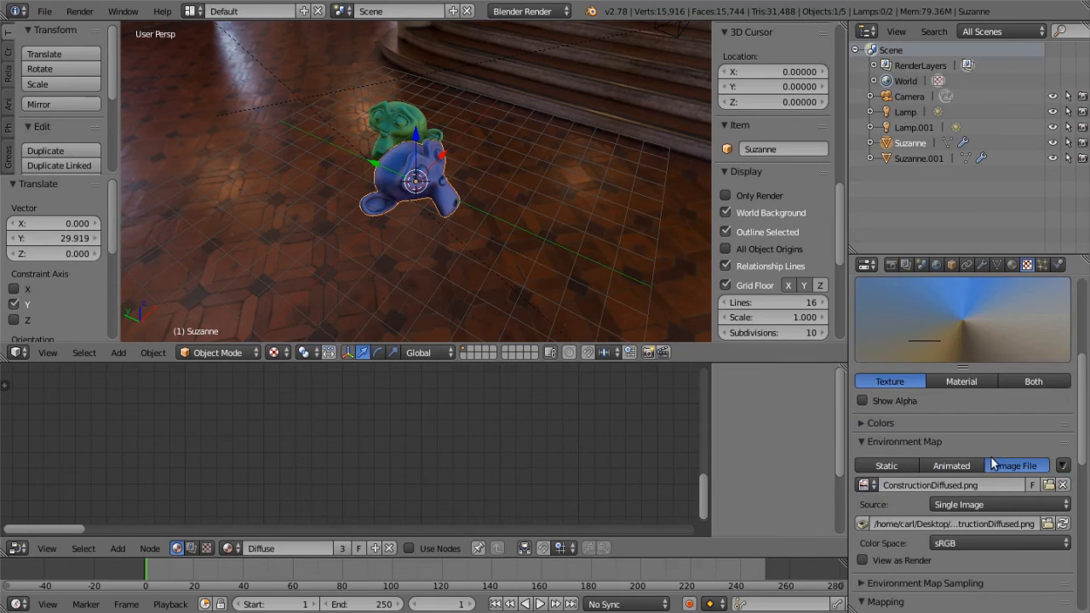
scroll(988, 463, "down", 2)
left_click(1050, 421)
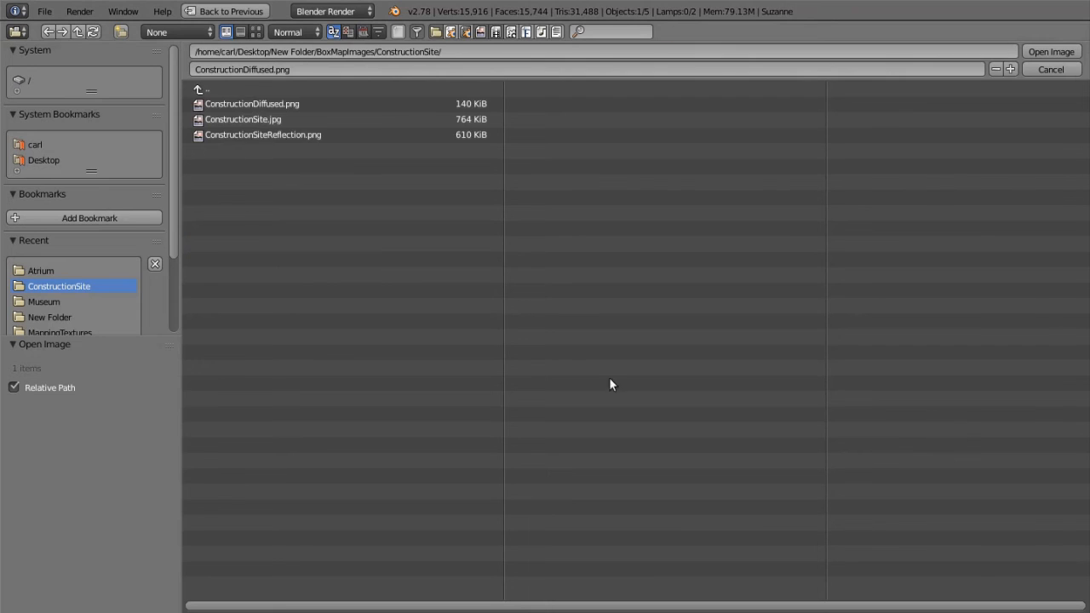
left_click(43, 271)
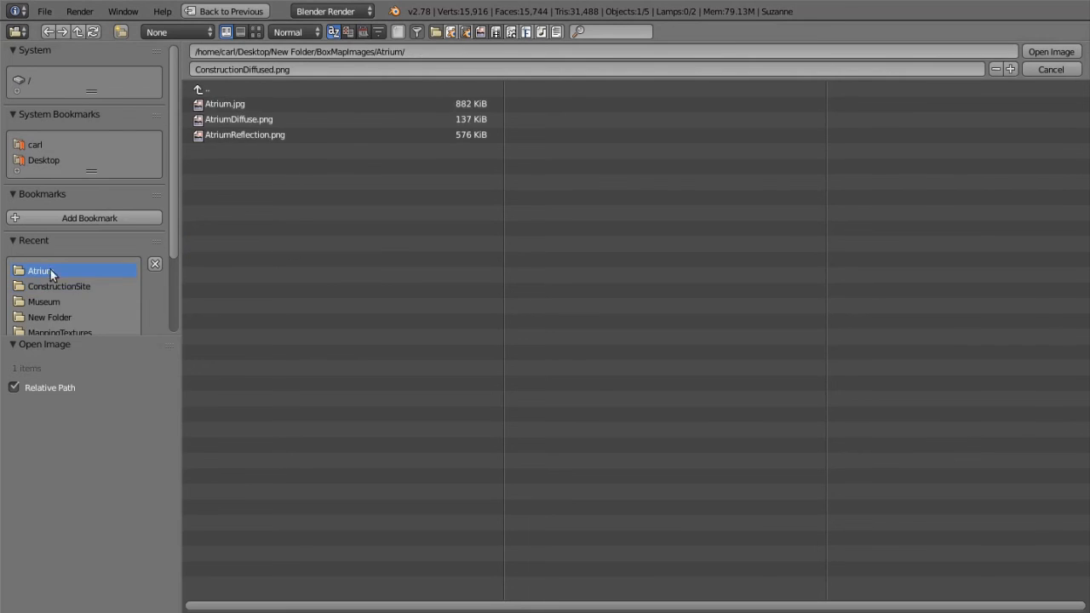
left_click(255, 32)
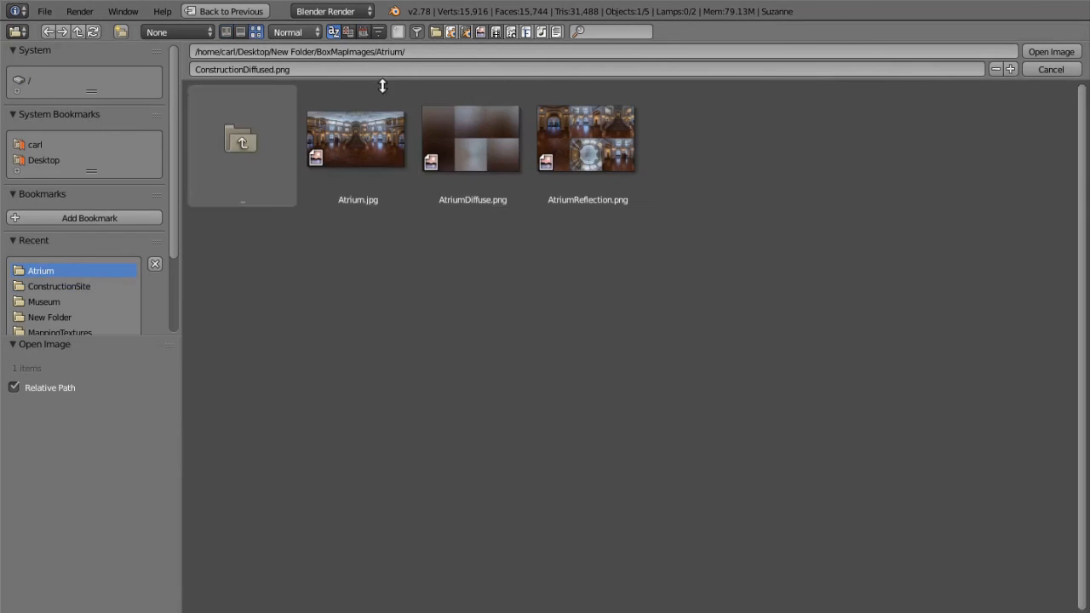
left_click(475, 133)
left_click(1051, 52)
- Examine the shading of both heads from several angles against the atrium background
middle_click_drag(555, 225, 517, 127)
scroll(545, 198, "up", 3)
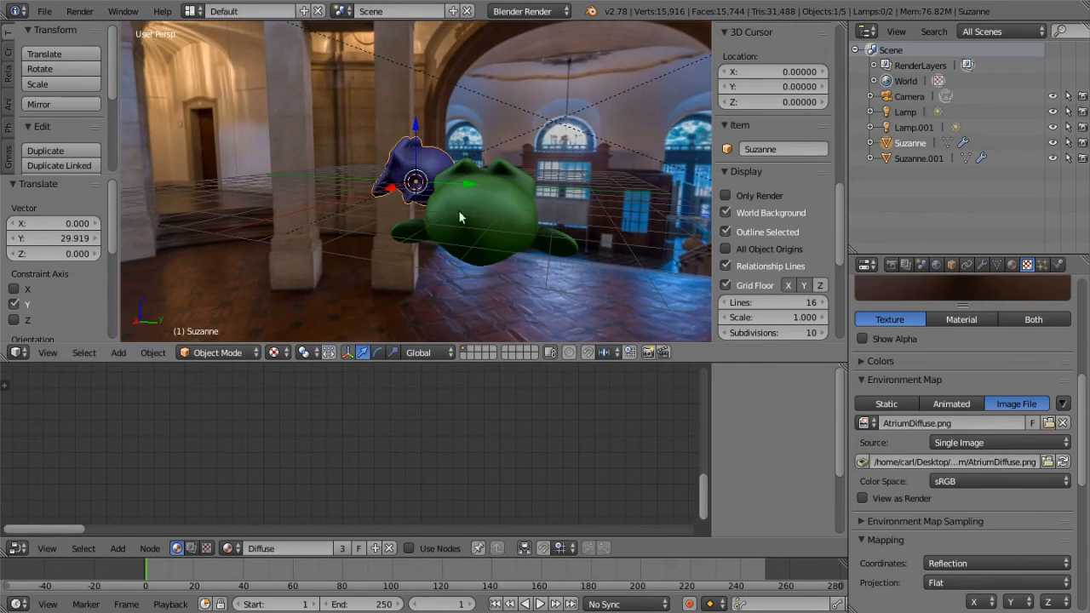
middle_click_drag(530, 248, 561, 224)
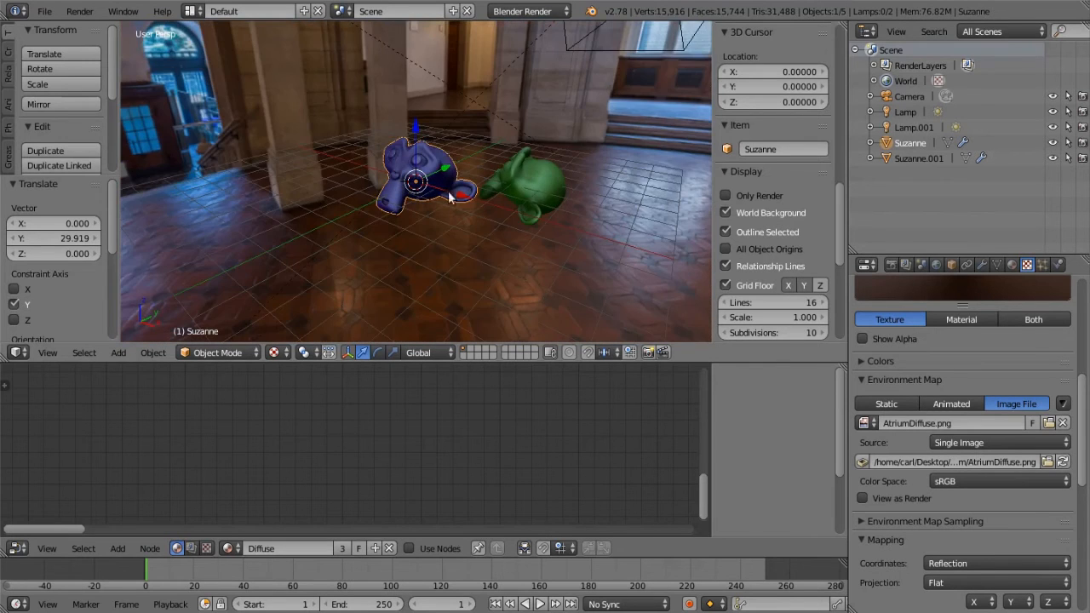
middle_click_drag(459, 176, 414, 218)
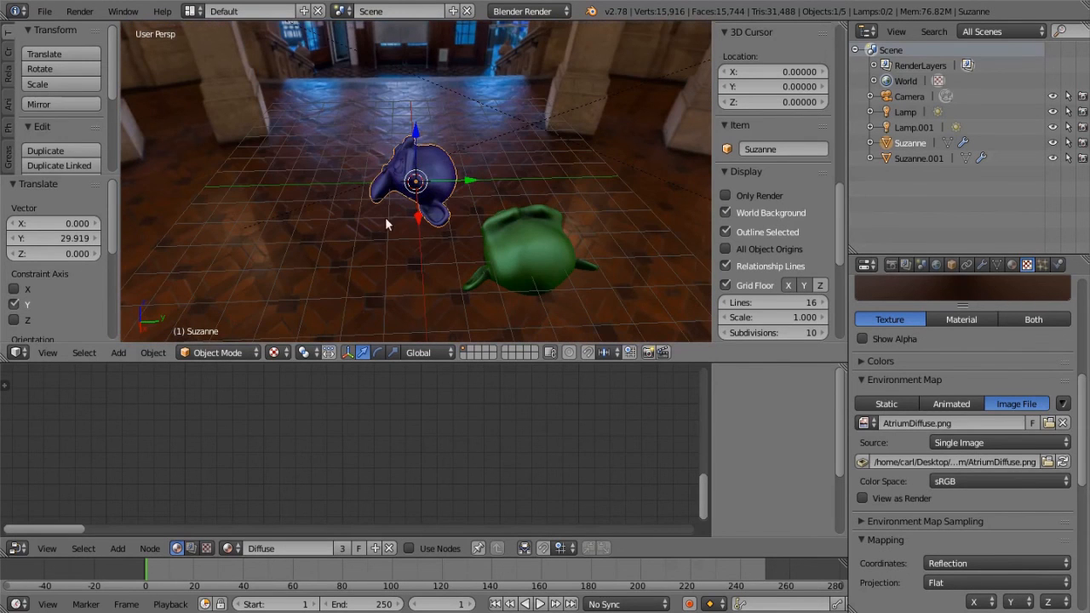
middle_click_drag(434, 200, 505, 176)
middle_click_drag(415, 160, 356, 192)
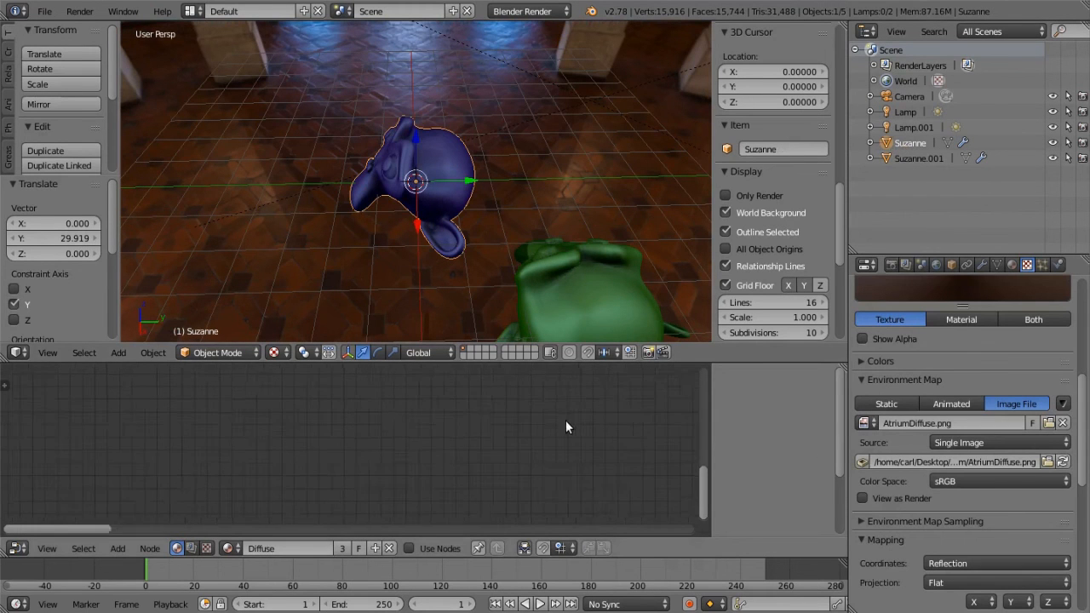
scroll(561, 419, "down", 3)
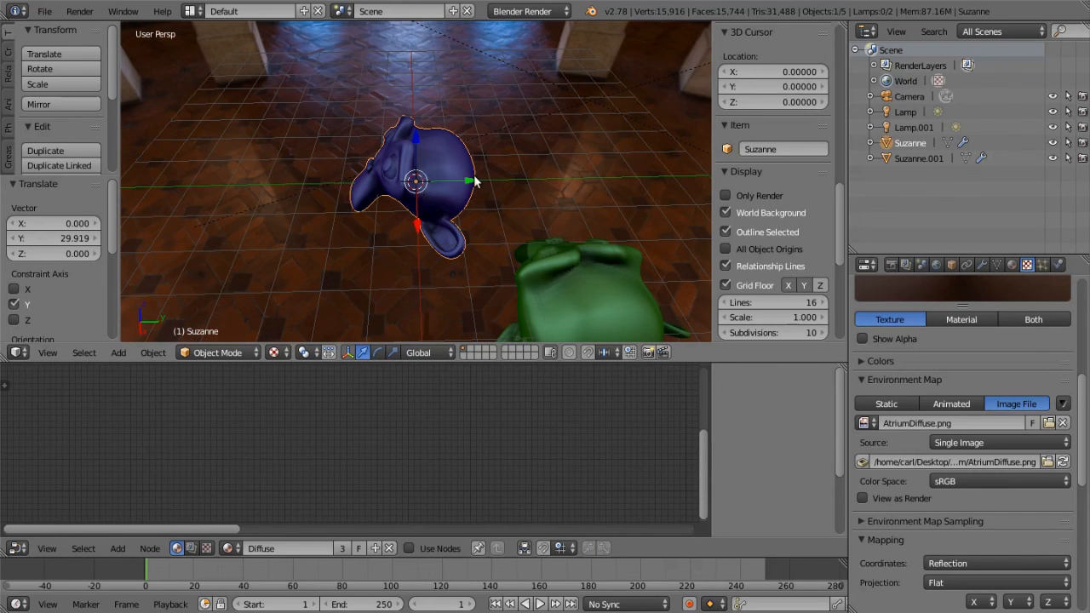
middle_click_drag(349, 169, 414, 162)
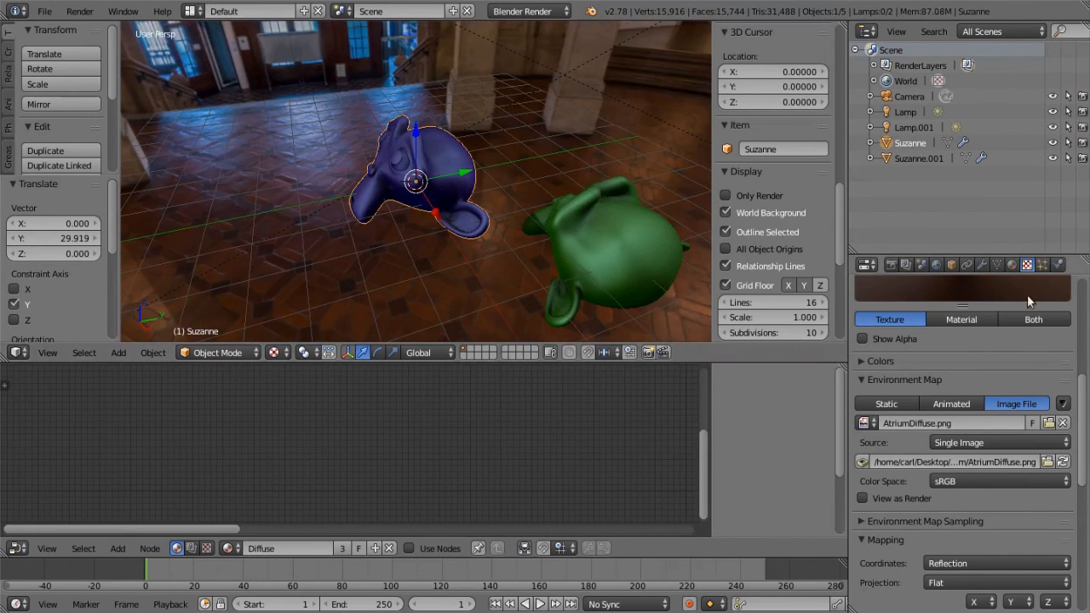
- Add a Material node to the Blue material's node tree and assign the Reflection material to it
left_click(1013, 266)
left_click(882, 324)
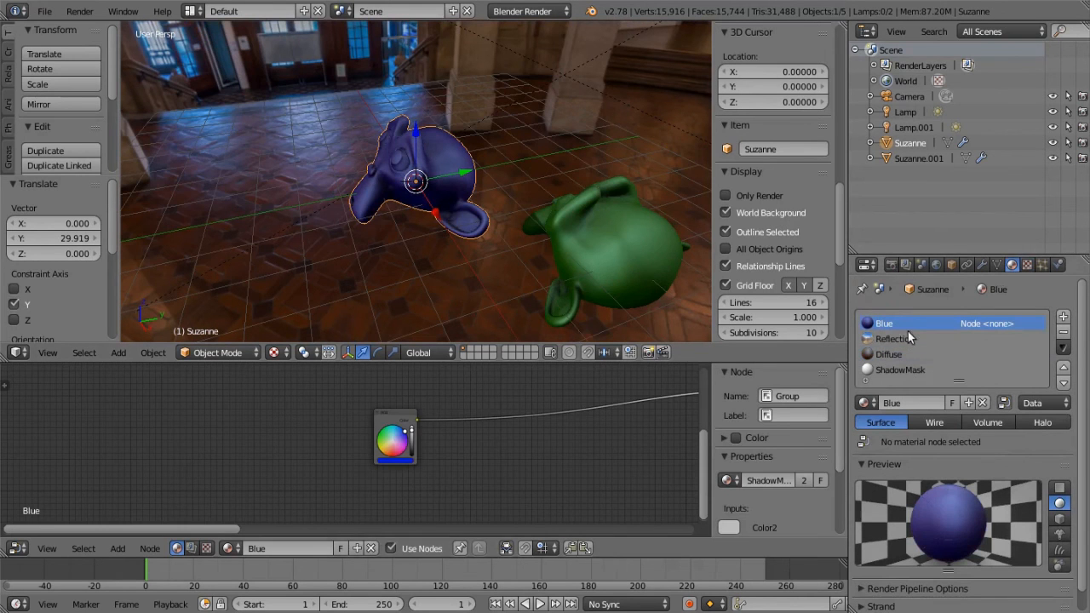
middle_click_drag(525, 458, 314, 464)
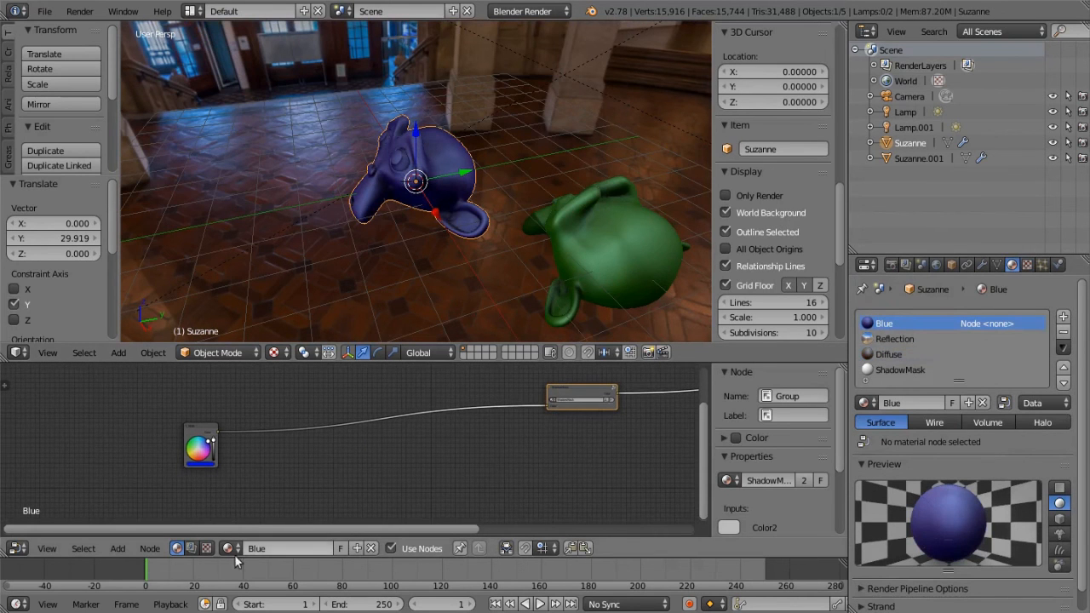
left_click(117, 549)
mouse_move(137, 517)
left_click(249, 452)
left_click(375, 477)
key("KP_Decimal")
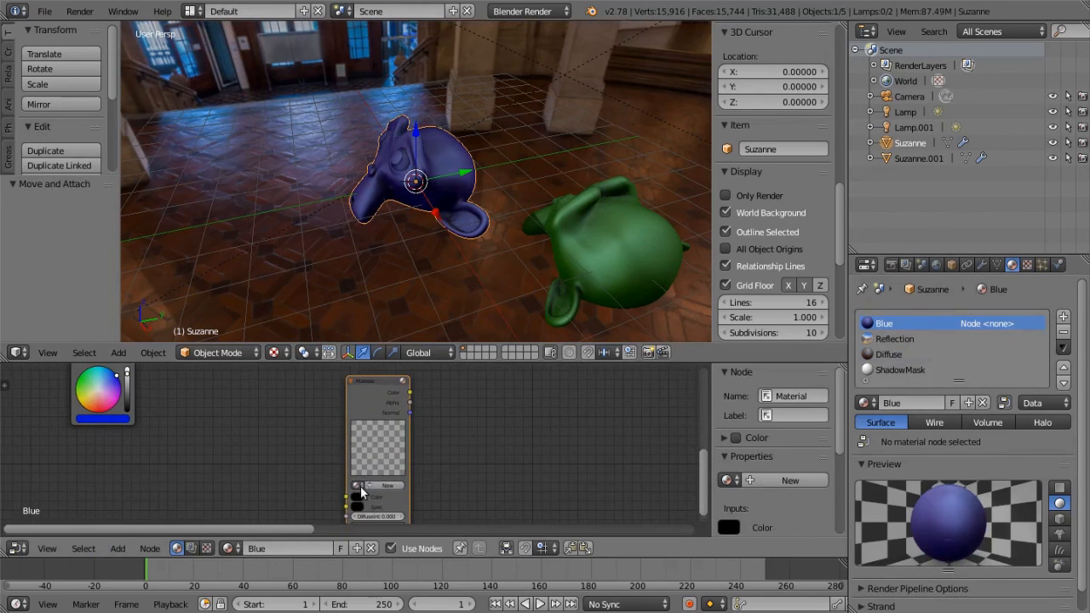
left_click(361, 486)
left_click(383, 533)
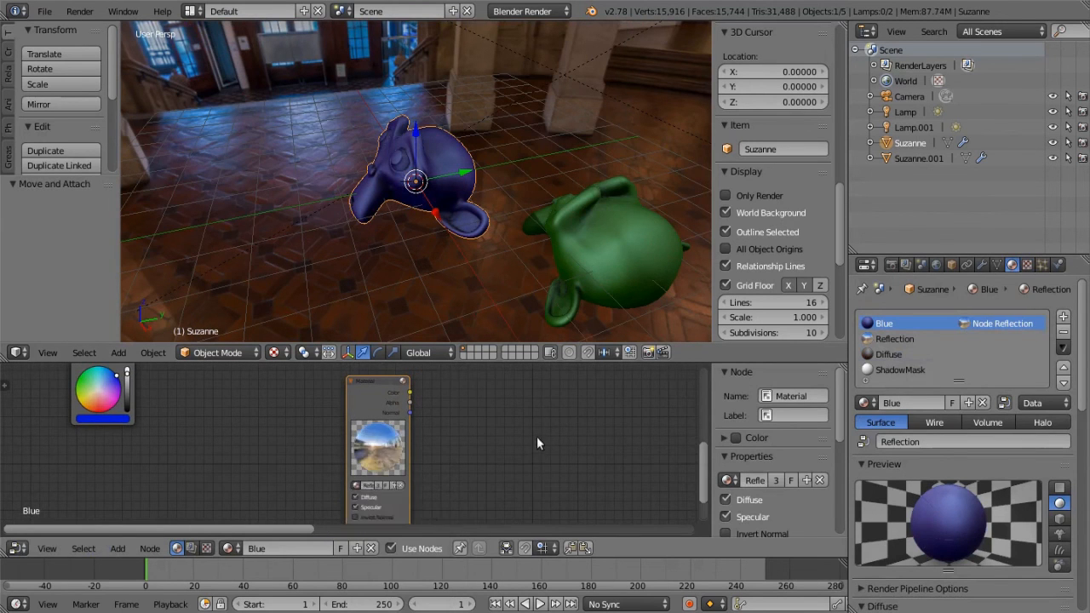
scroll(446, 454, "down", 2)
middle_click_drag(445, 454, 340, 456)
- Replace the Reflection material's environment map image with AtriumReflection.png from the Atrium folder
left_click(905, 341)
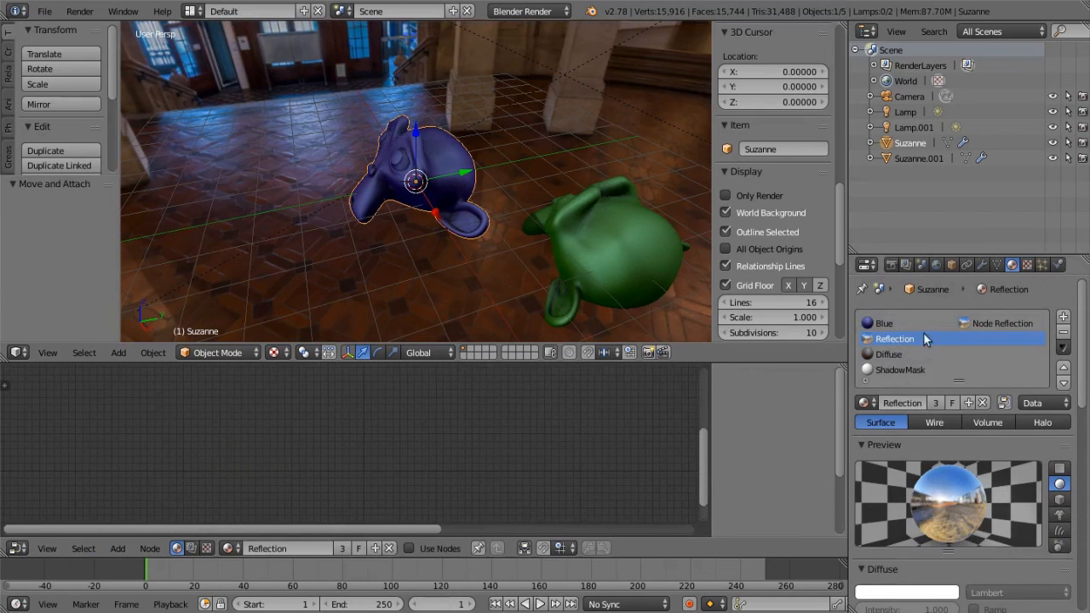
left_click(1028, 265)
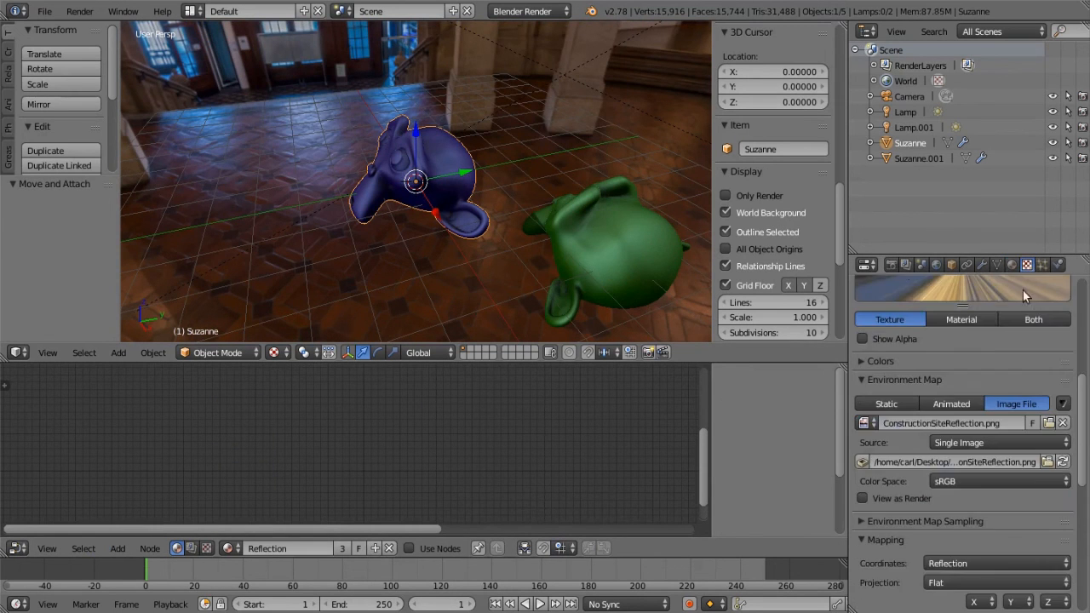
scroll(1001, 400, "down", 3)
left_click(1049, 455)
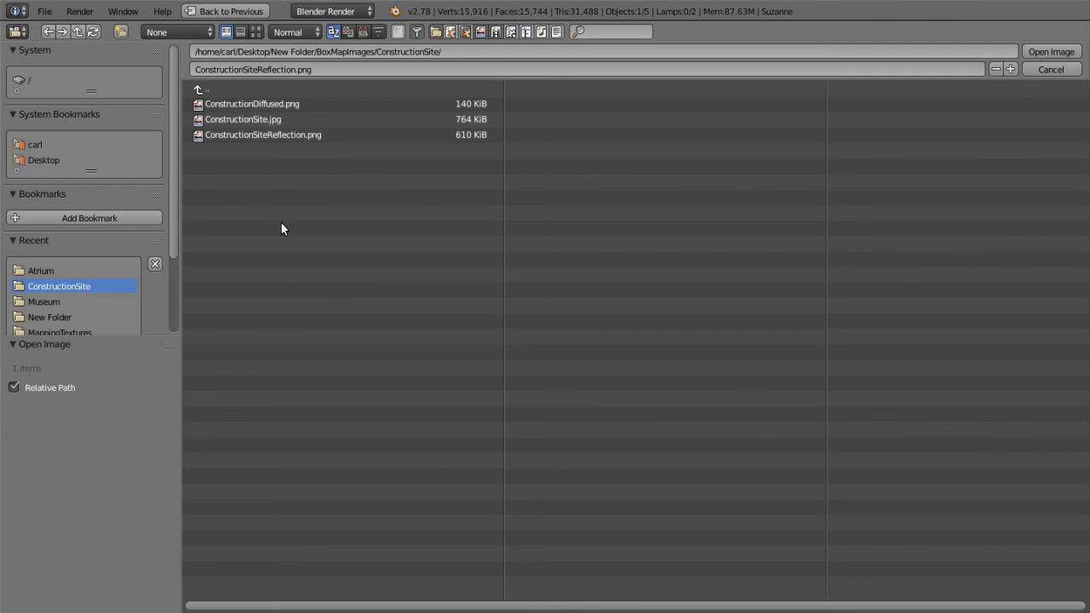
left_click(60, 270)
left_click(255, 32)
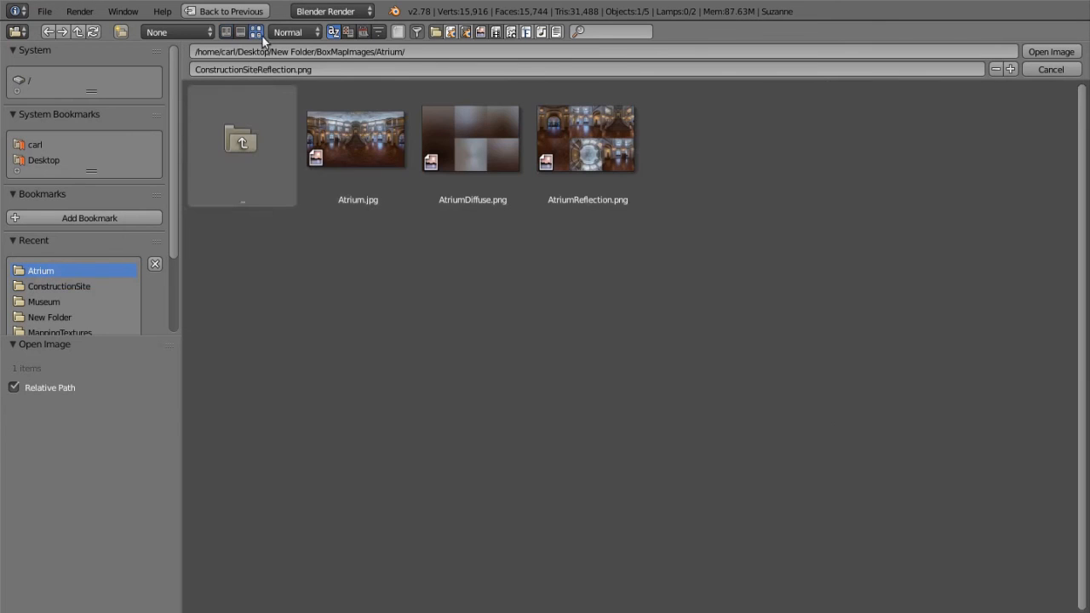
left_click(586, 141)
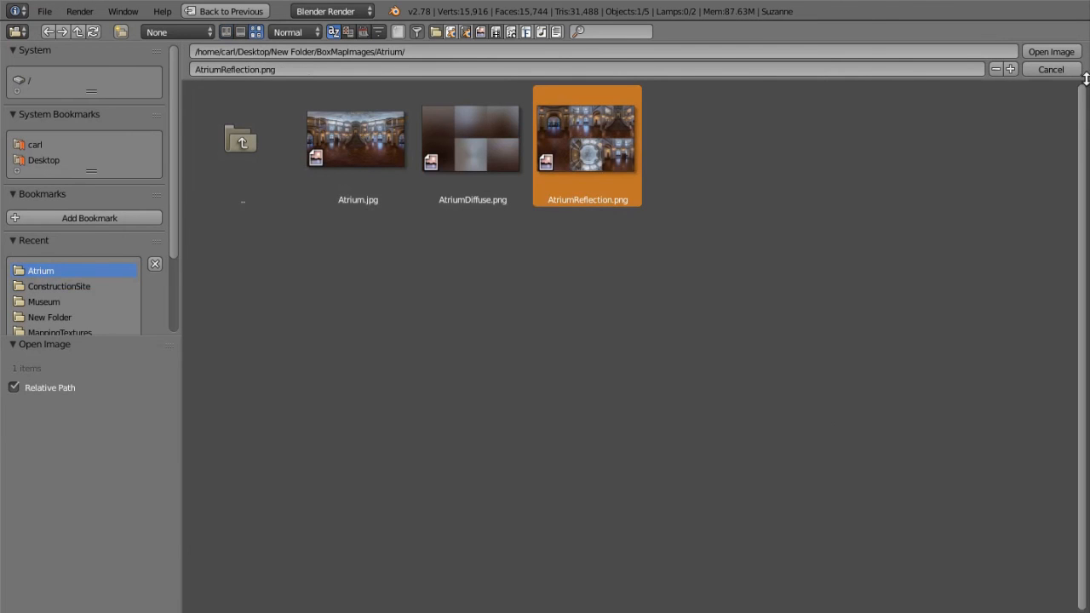
left_click(1051, 52)
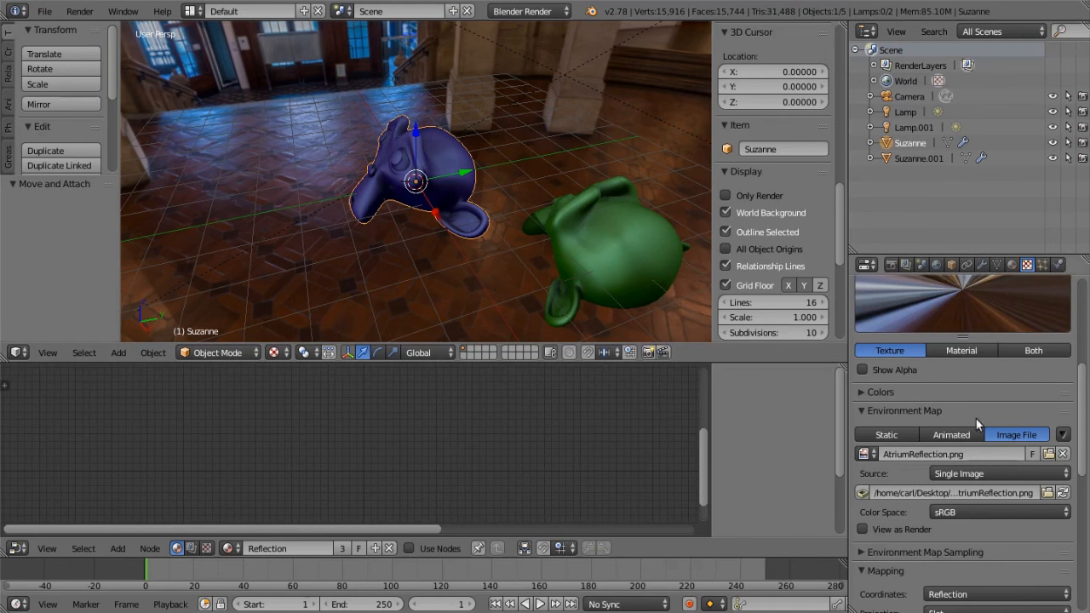
scroll(1016, 385, "down", 1)
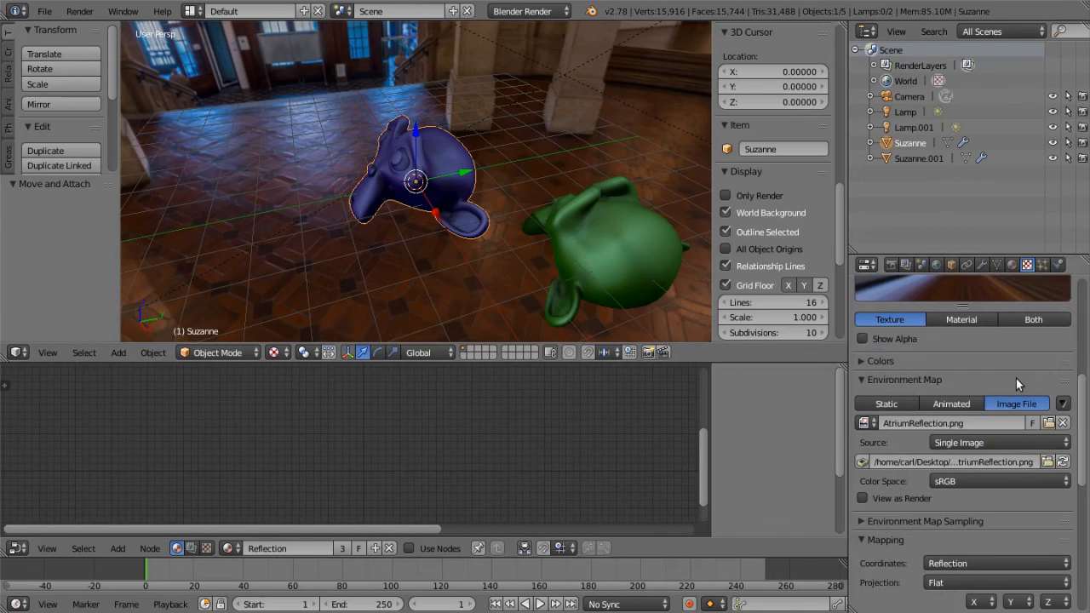
- Connect the Reflection material node's color output to the ShadowMask group's color input in the Blue material's node tree
left_click(1013, 265)
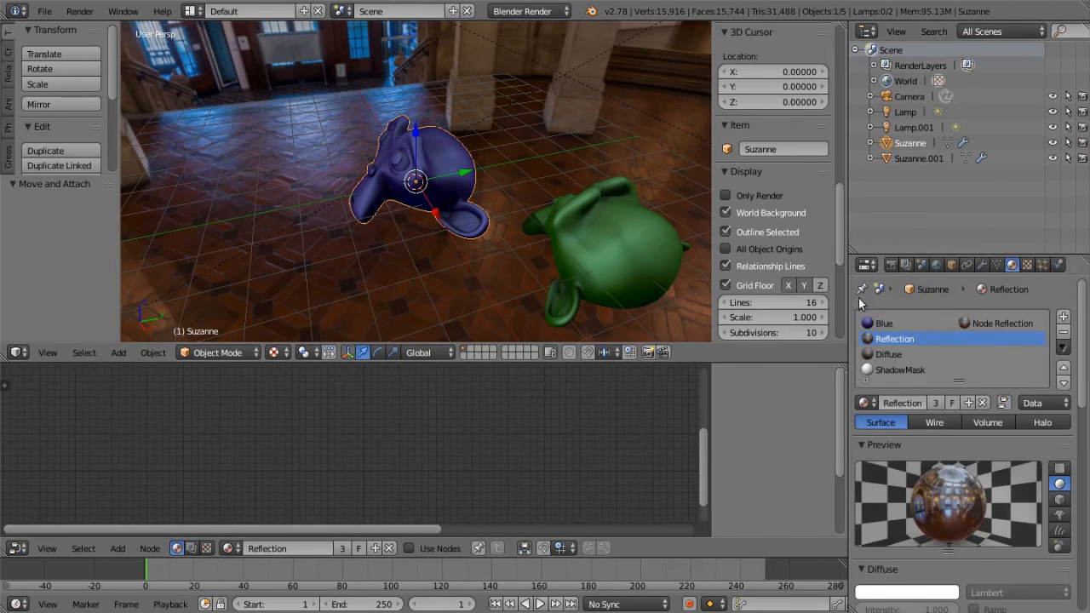
middle_click_drag(375, 506, 298, 408)
middle_click_drag(212, 495, 195, 461)
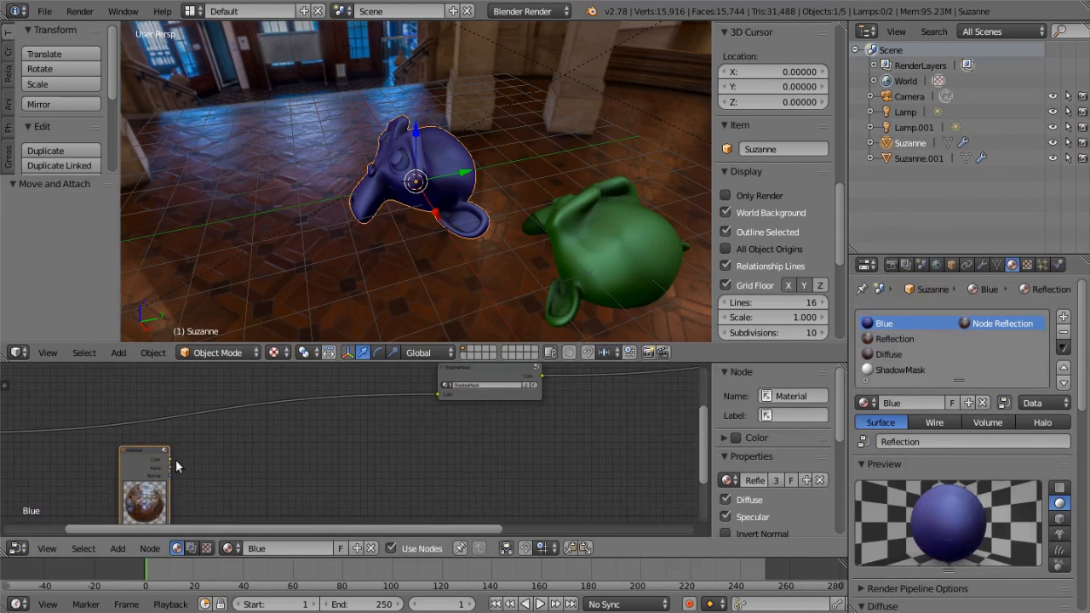
left_click_drag(170, 461, 438, 394)
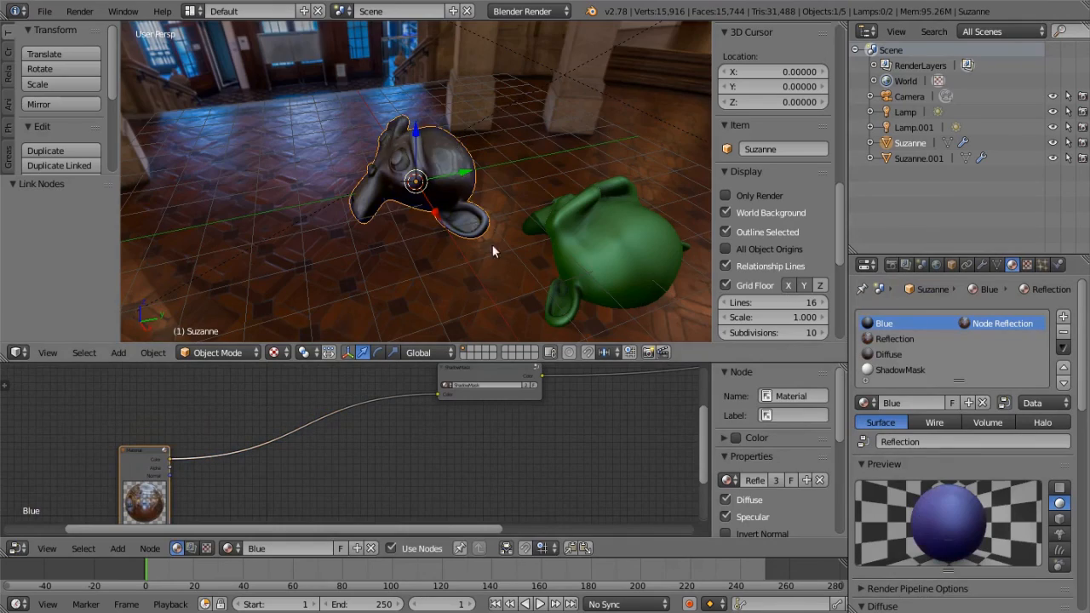
middle_click_drag(453, 245, 473, 281)
- Link the Reflection material node's color directly to the output node, bypassing ShadowMask, and inspect the head's reflections
scroll(444, 417, "down", 2)
mouse_move(420, 441)
middle_mouse_down()
mouse_move(341, 426)
mouse_move(457, 419)
mouse_move(424, 440)
middle_mouse_up()
left_click_drag(92, 466, 547, 399)
mouse_move(518, 192)
middle_mouse_down()
mouse_move(316, 96)
mouse_move(326, 31)
mouse_move(563, 32)
mouse_move(296, 62)
mouse_move(242, 160)
mouse_move(258, 239)
mouse_move(409, 230)
mouse_move(553, 51)
mouse_move(618, 100)
mouse_move(533, 177)
middle_mouse_up()
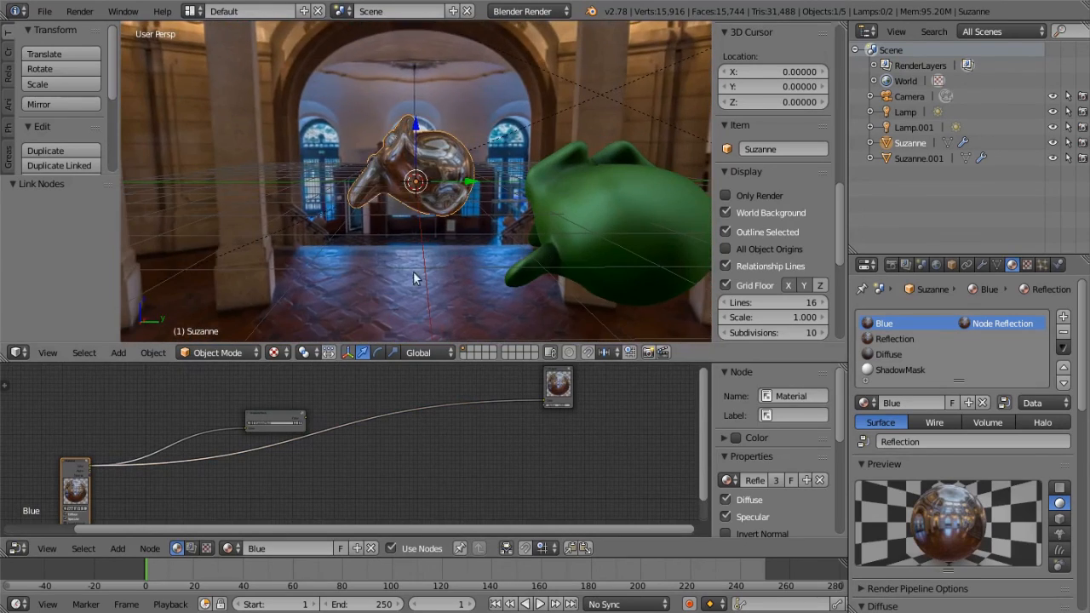
- Reconnect the ShadowMask group's color output to the Blue material's output node
left_click_drag(306, 423, 312, 428)
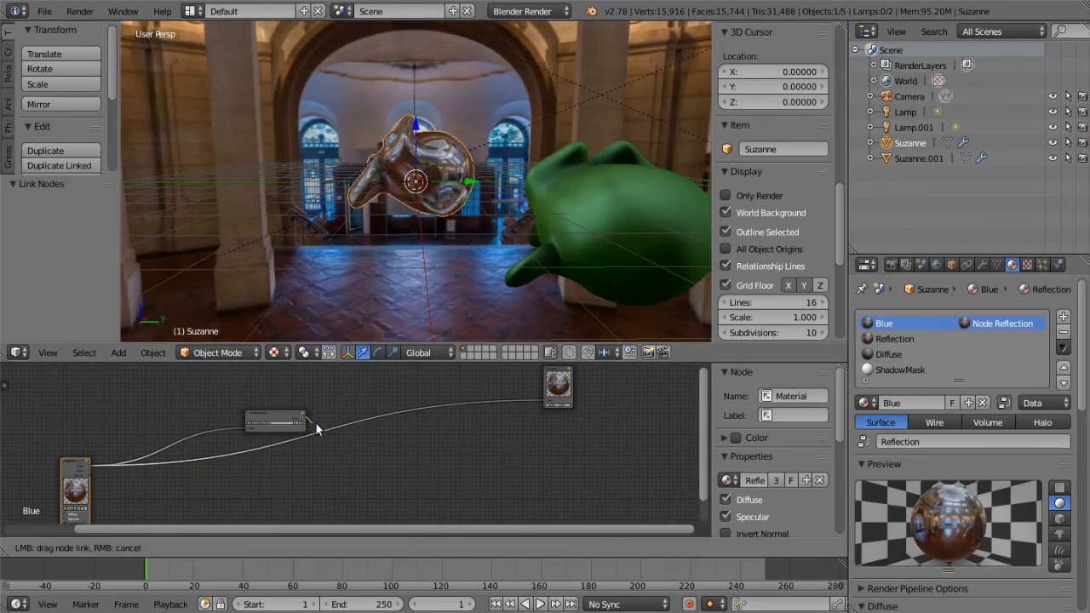
left_click_drag(519, 402, 543, 400)
middle_click_drag(489, 247, 736, 267)
- Limit the 3D view to Only Render and examine the masked reflections on the head from several angles
left_click(726, 195)
middle_click_drag(573, 184, 524, 299)
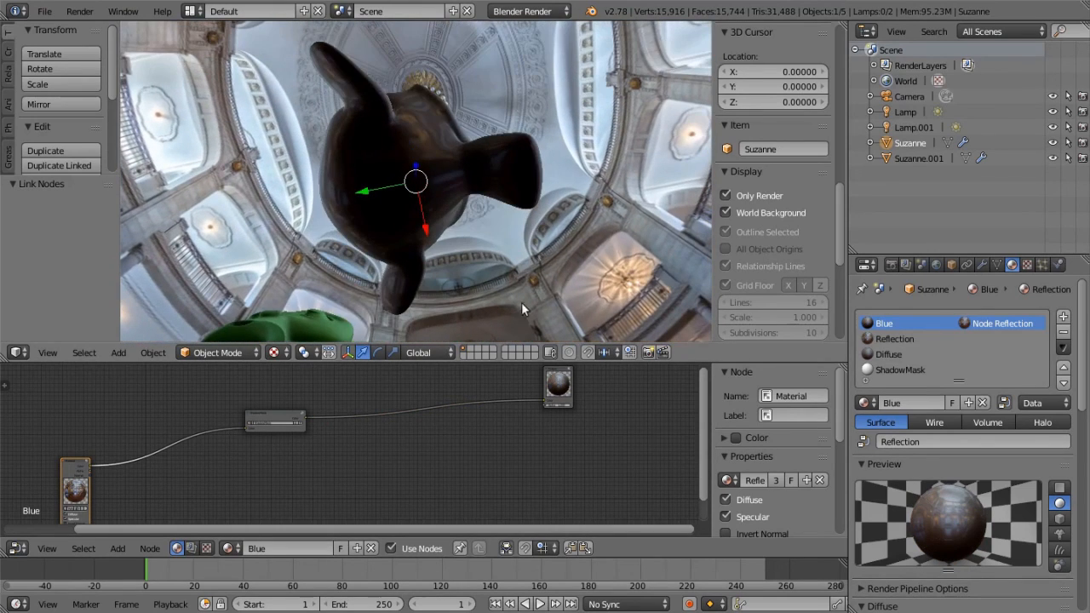
middle_click_drag(375, 388, 346, 399)
middle_click_drag(431, 294, 626, 337)
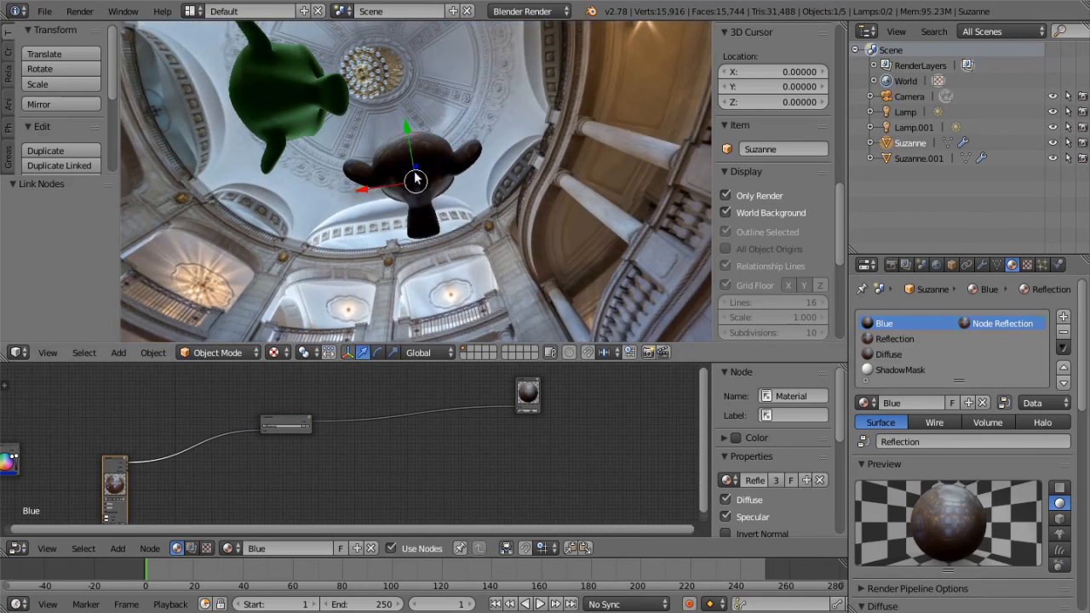
middle_click_drag(421, 173, 420, 61)
middle_click_drag(473, 209, 595, 80)
middle_click_drag(490, 162, 217, 312)
- Switch to the camera view and create an OpenGL render of both monkey heads
left_click(48, 353)
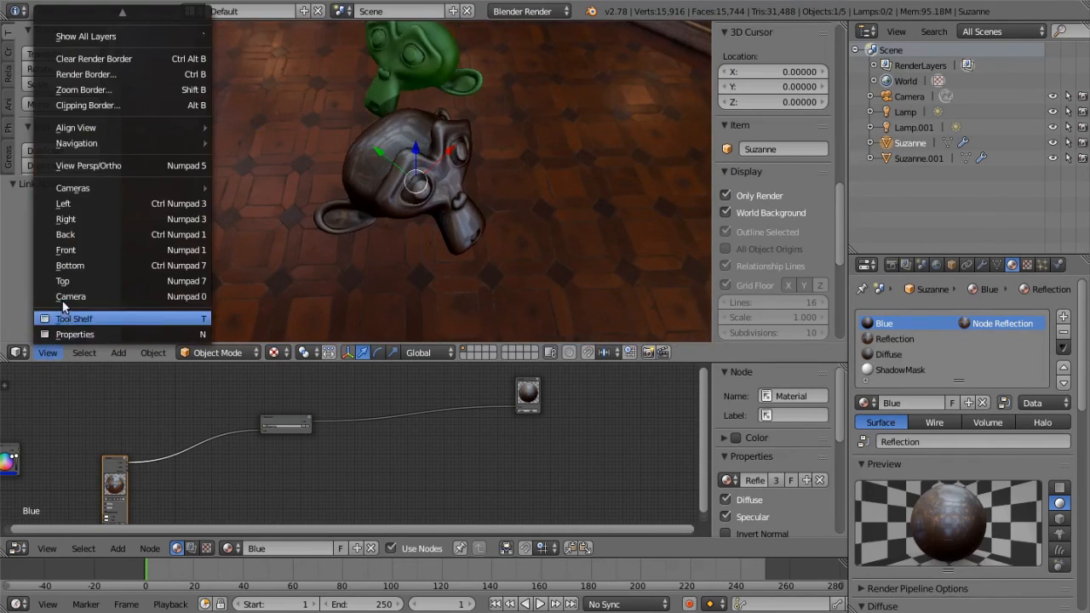
left_click(128, 295)
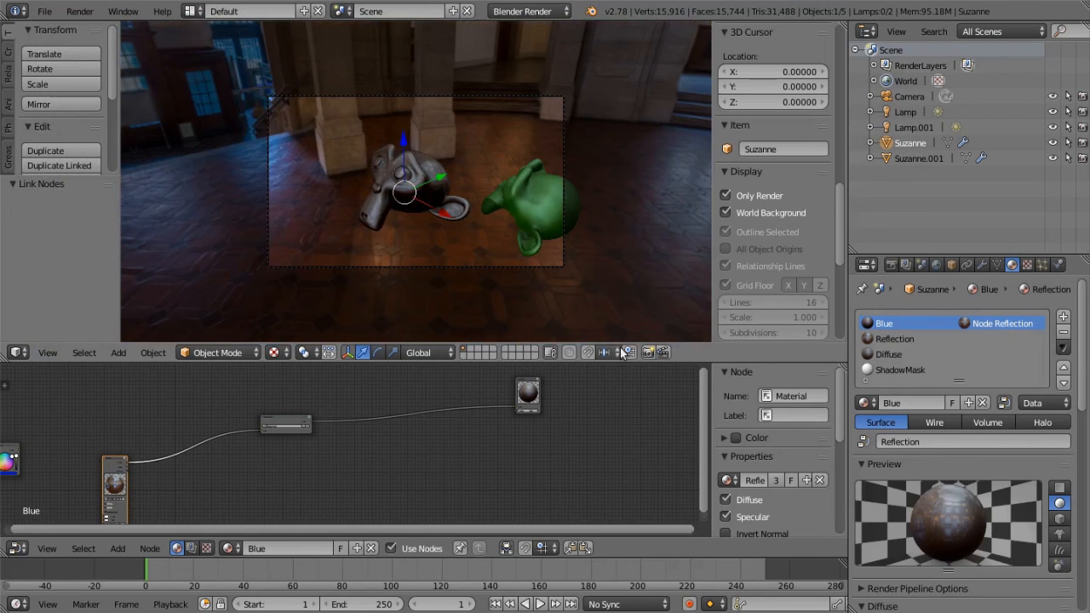
left_click(891, 265)
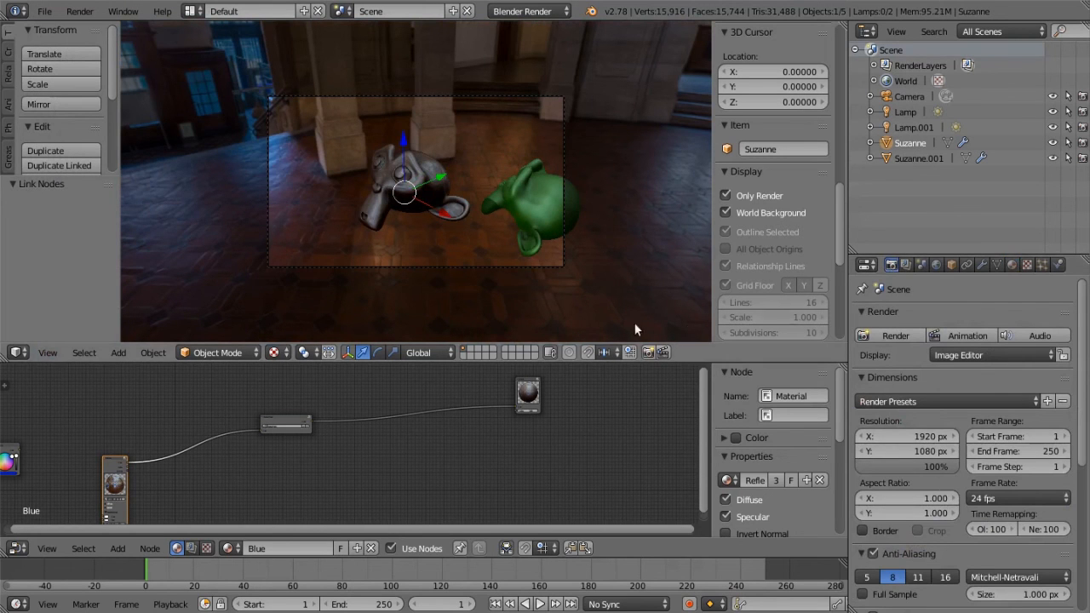
scroll(599, 290, "up", 2)
scroll(777, 269, "down", 6)
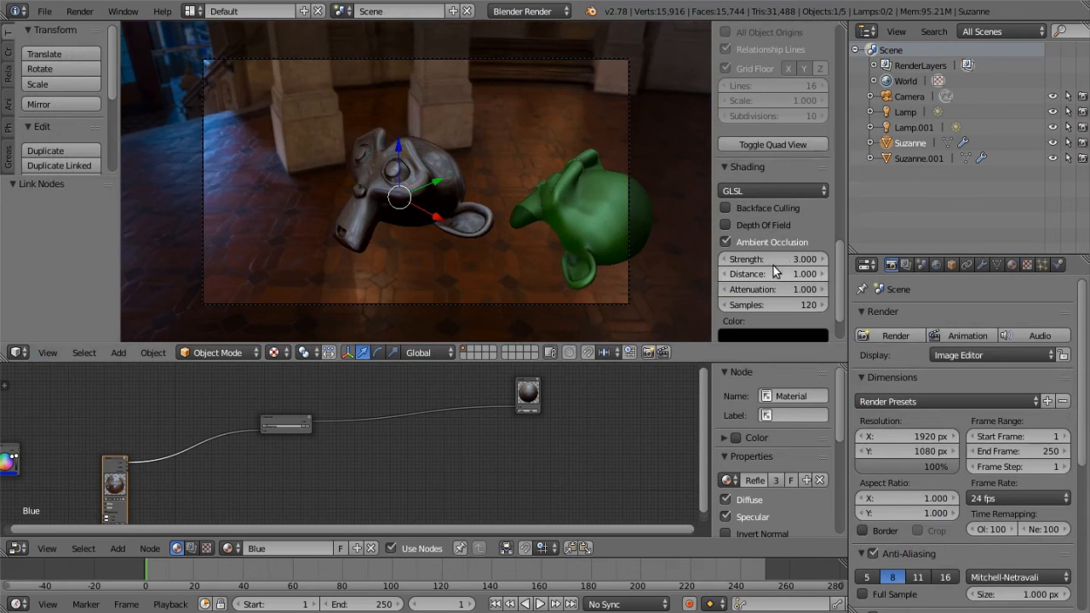
left_click(648, 353)
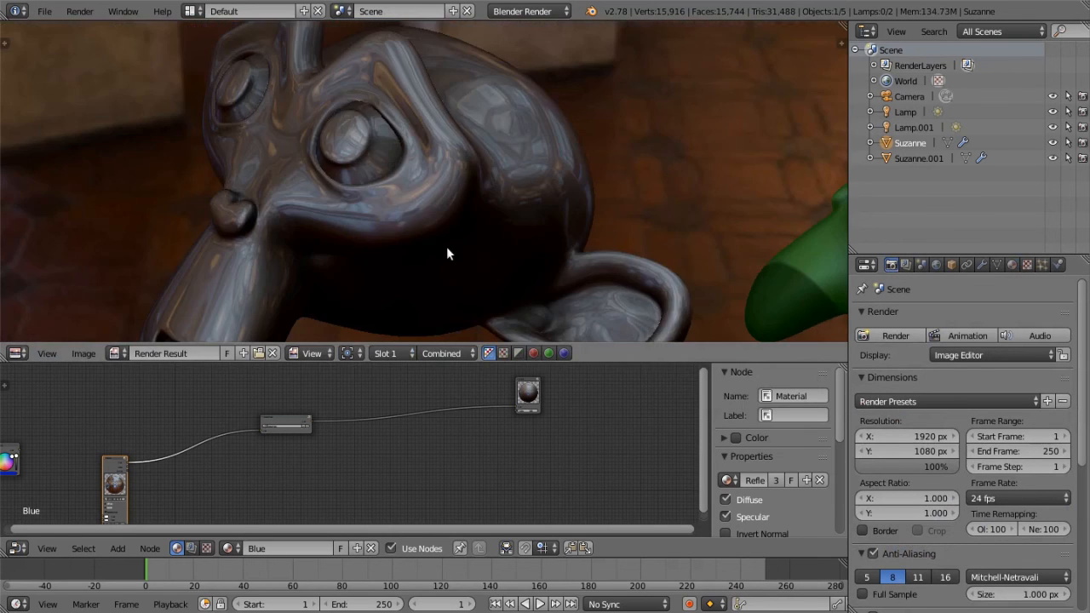
- Examine the rendered image of both heads up close and the ShadowMask links in the Blue material's node tree
scroll(452, 232, "down", 2)
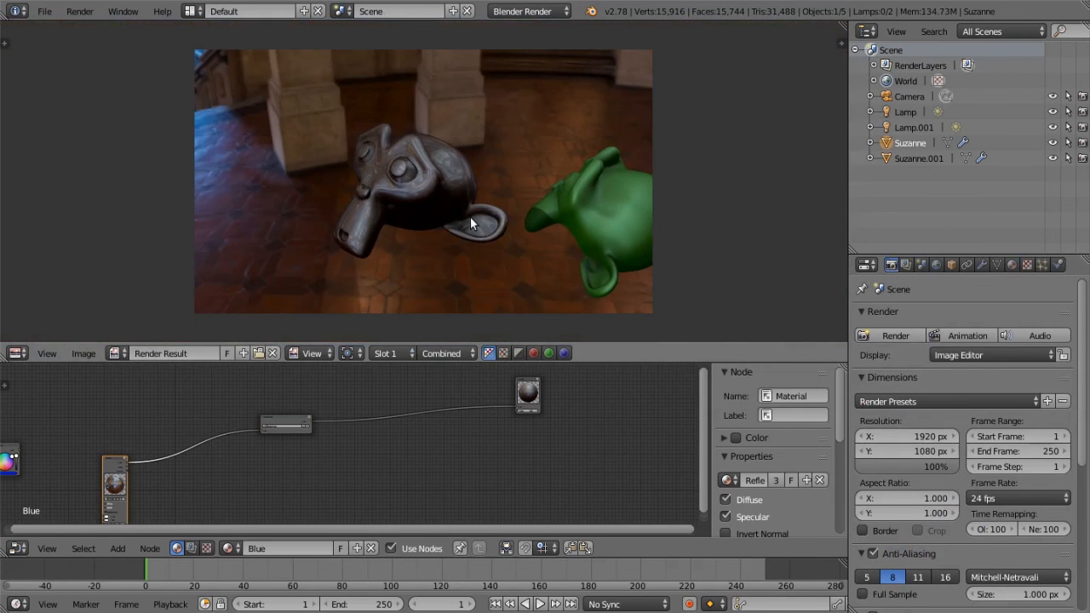
scroll(588, 179, "up", 4)
scroll(563, 158, "down", 1)
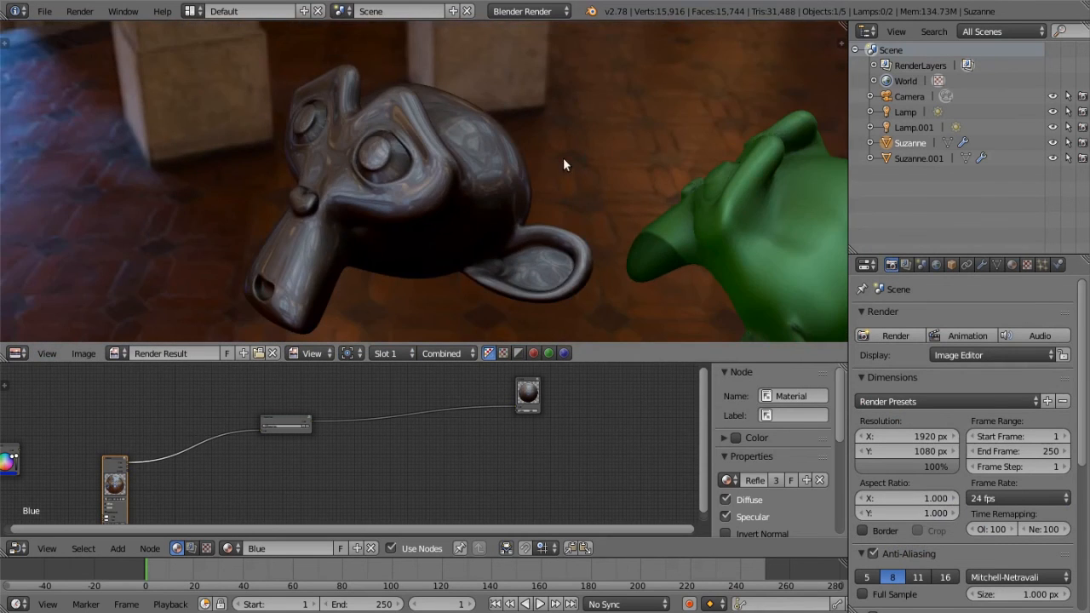
scroll(479, 110, "down", 2)
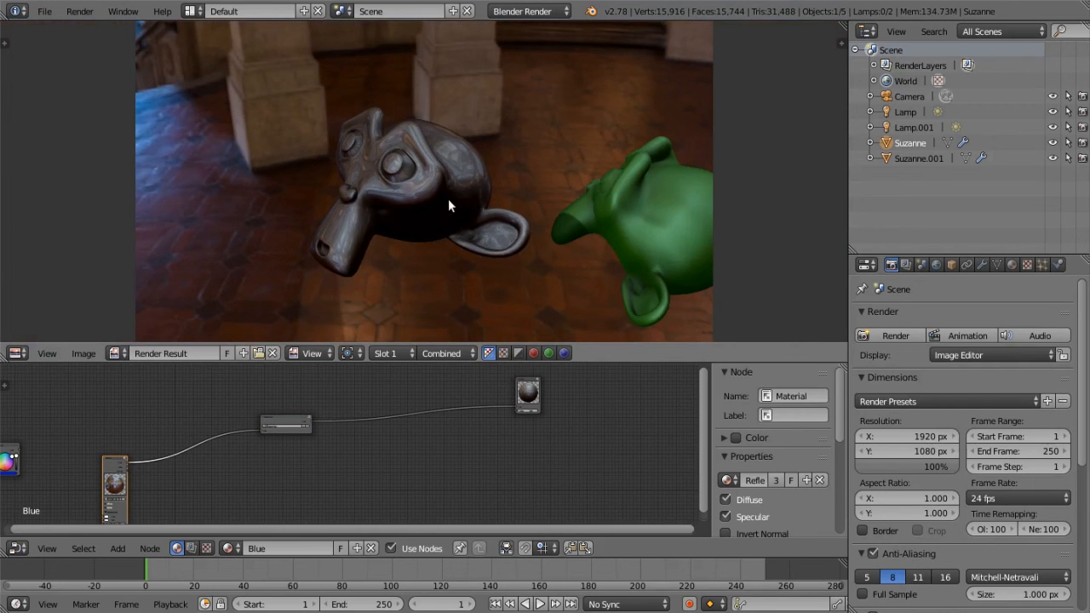
scroll(397, 440, "up", 5)
middle_click_drag(397, 440, 456, 414)
scroll(488, 472, "up", 7)
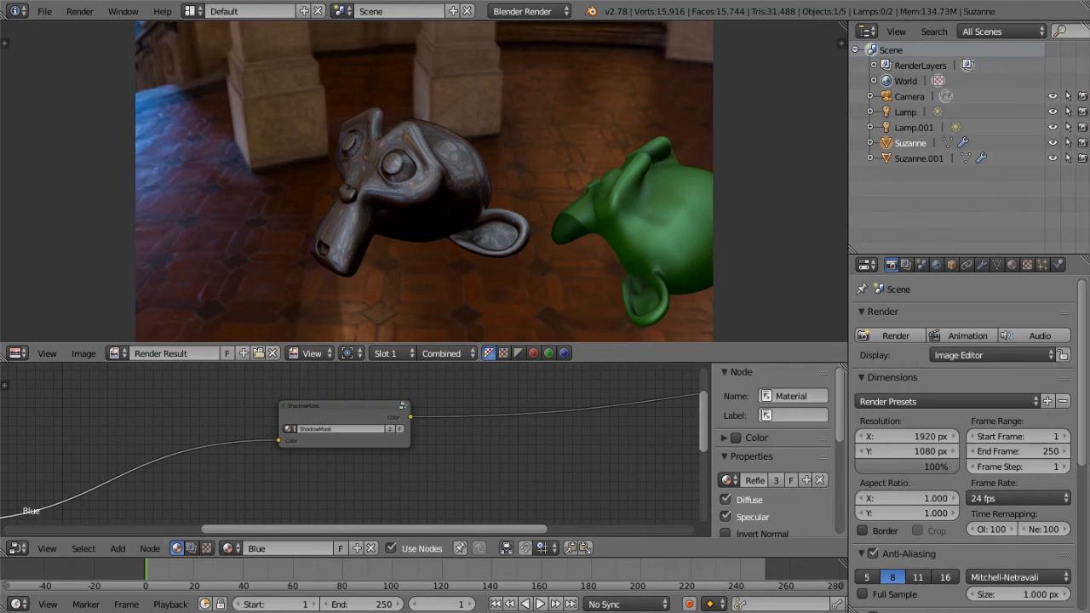
scroll(481, 436, "down", 1)
middle_click_drag(479, 435, 346, 439)
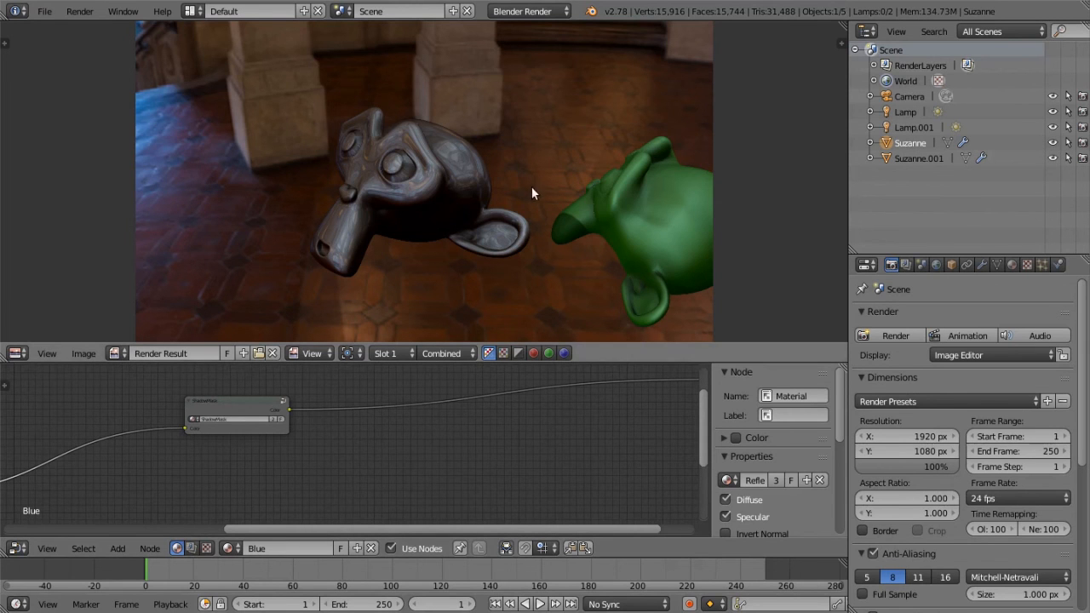
middle_click_drag(444, 388, 499, 421)
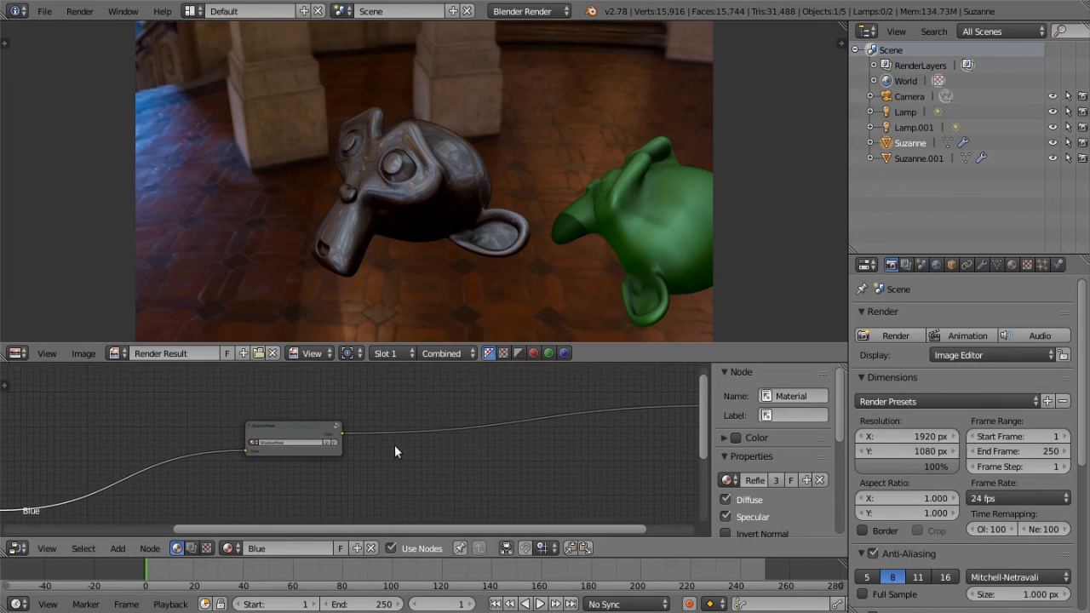
scroll(541, 251, "down", 1)
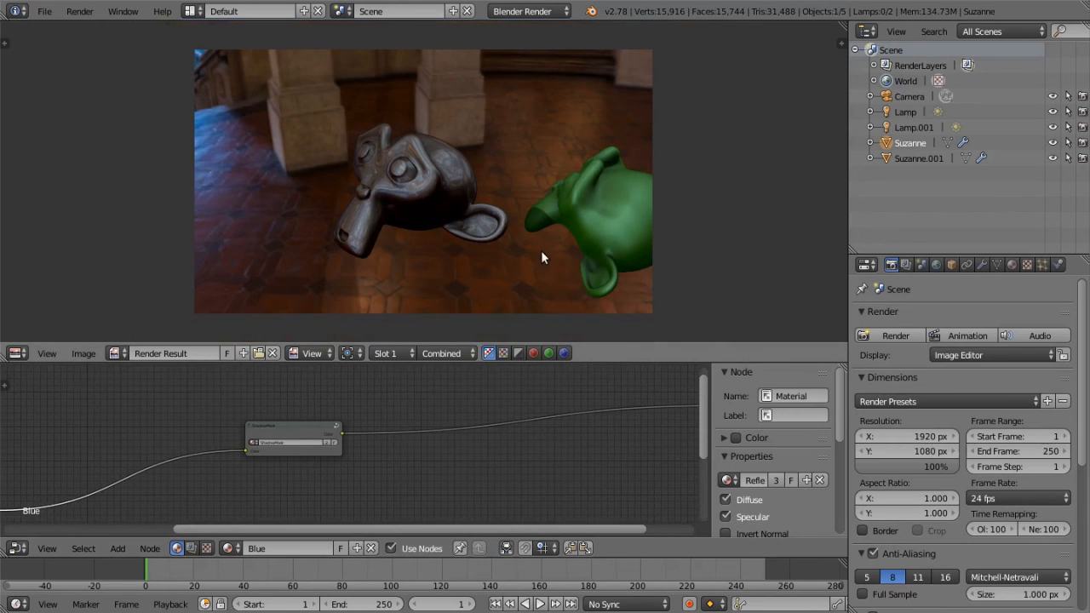